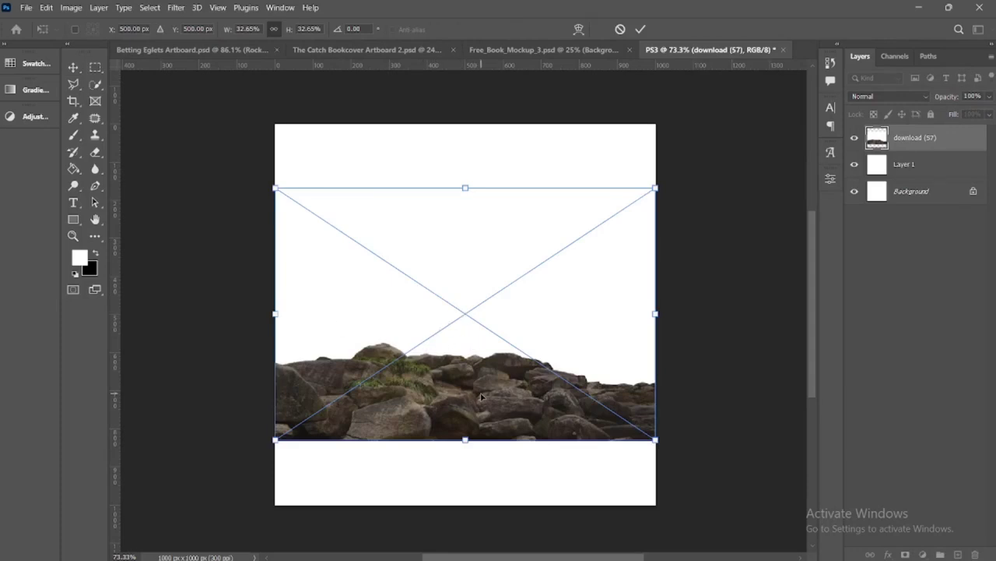
Move the placed rocks image down until it sits flush with the canvas's lower edge, and commit the transform
left_click_drag(481, 397, 485, 464)
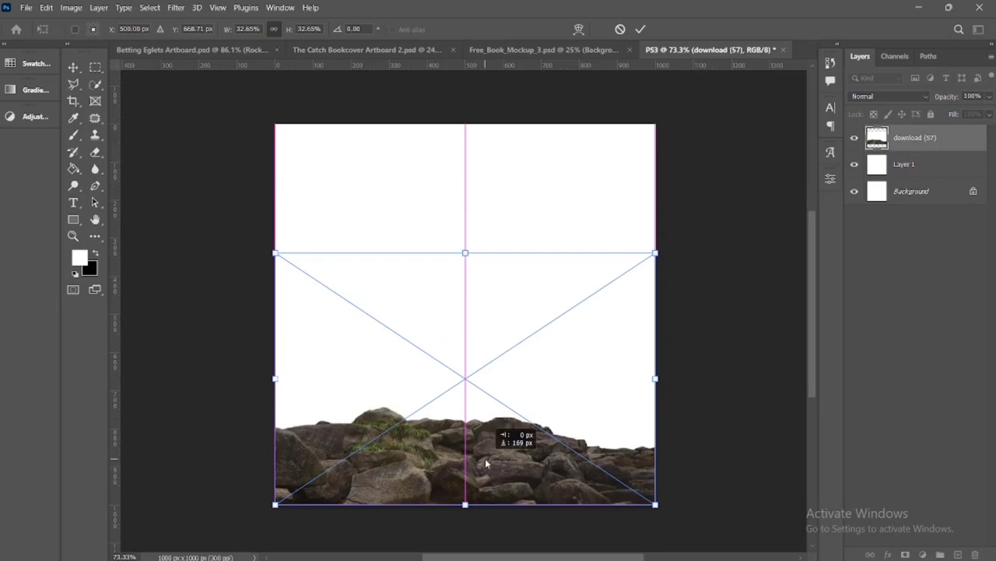
left_click(640, 28)
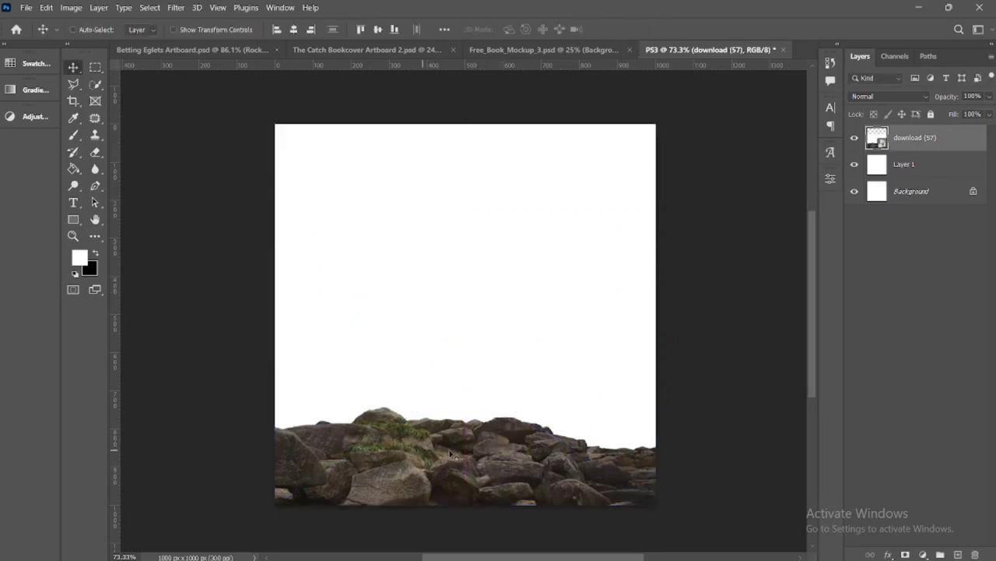
Apply Camera Raw basic adjustments to the rocks: Contrast +5, Texture +8, Clarity +6, Vibrance +2 and Saturation +3
left_click(178, 6)
left_click(195, 22)
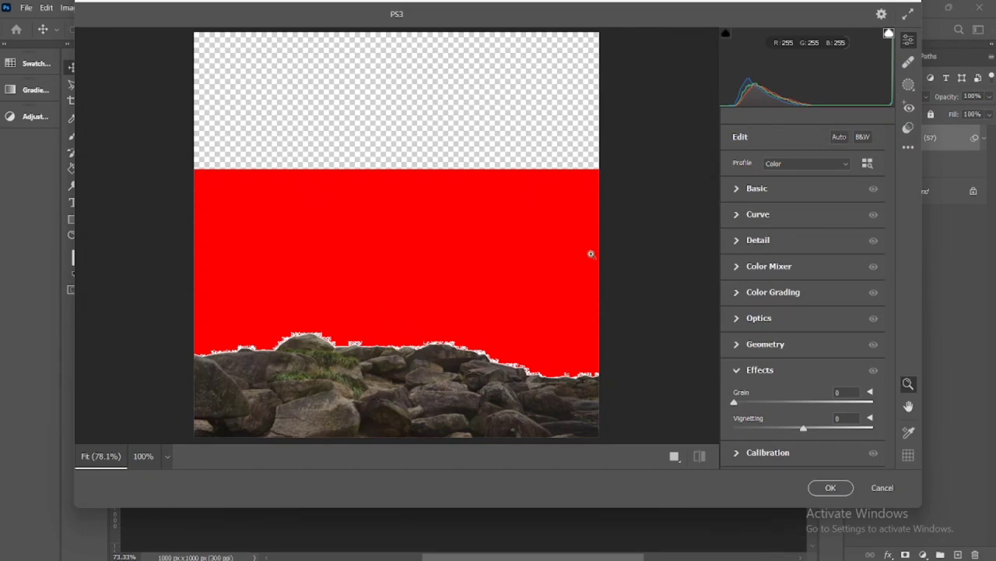
left_click(736, 188)
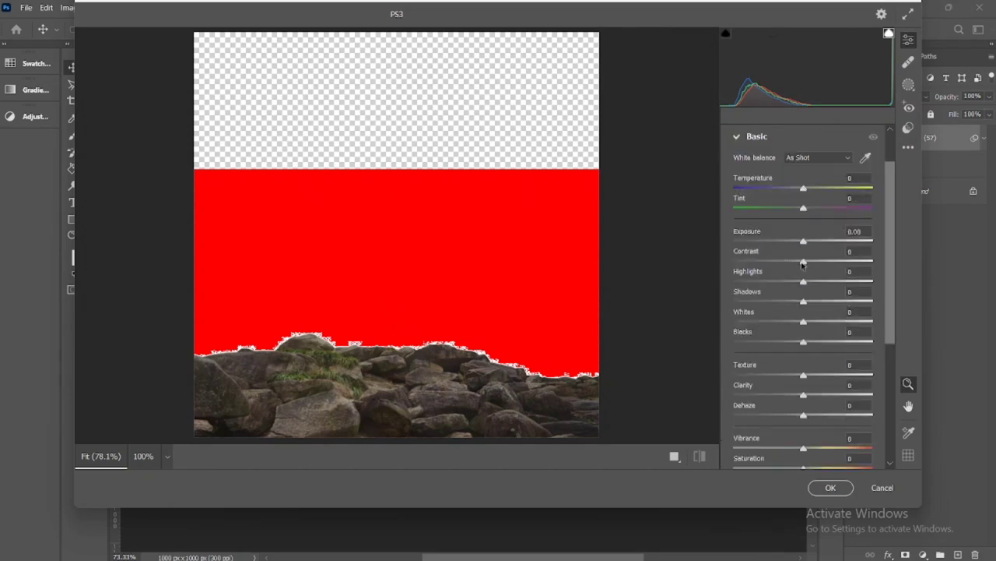
left_click_drag(804, 263, 806, 263)
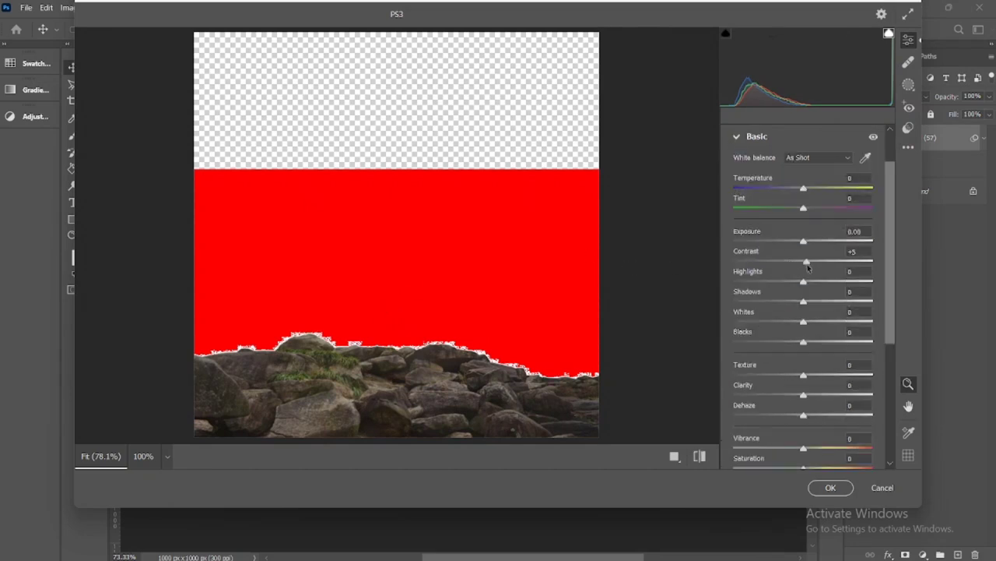
left_click(808, 375)
left_click_drag(804, 396, 806, 395)
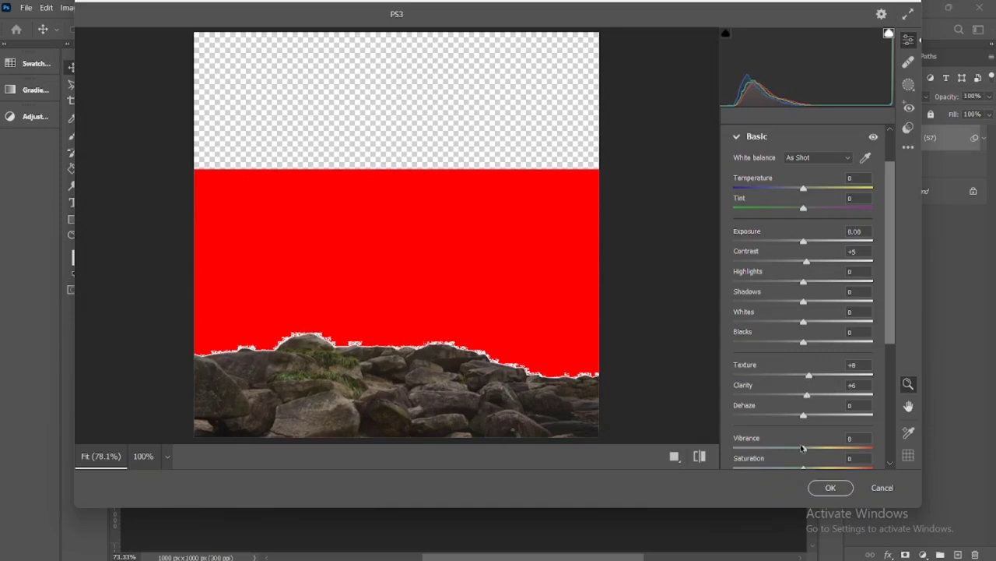
left_click_drag(804, 450, 806, 450)
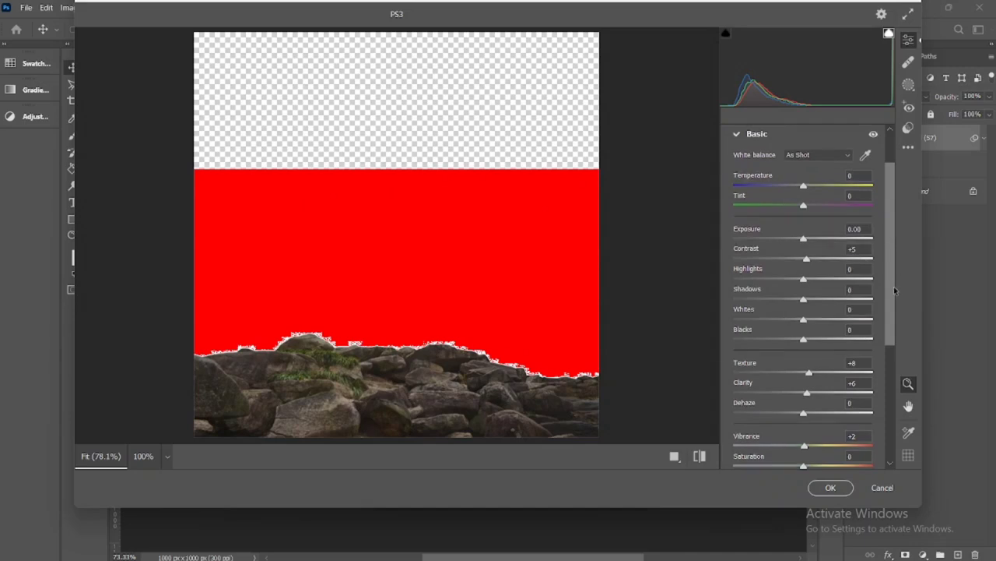
scroll(893, 233, "down", 3)
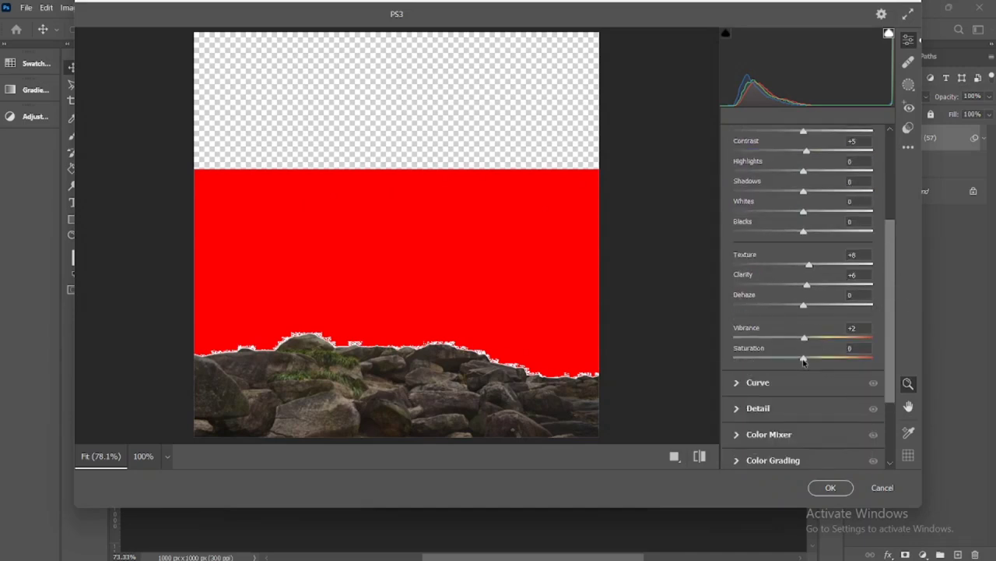
left_click_drag(804, 360, 806, 359)
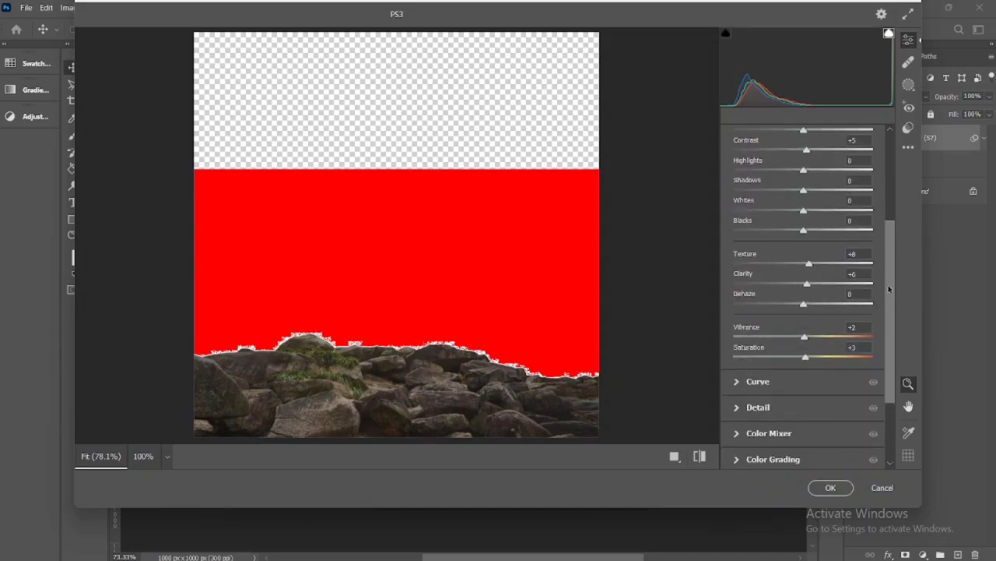
Set the Camera Raw Noise Reduction to 30 for the rocks and apply the filter
scroll(888, 290, "down", 3)
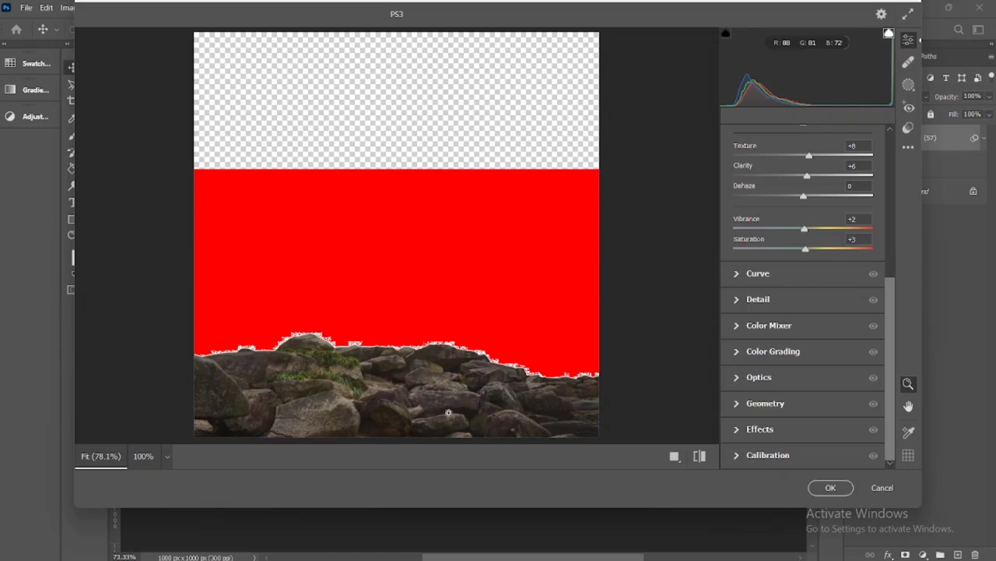
left_click(736, 300)
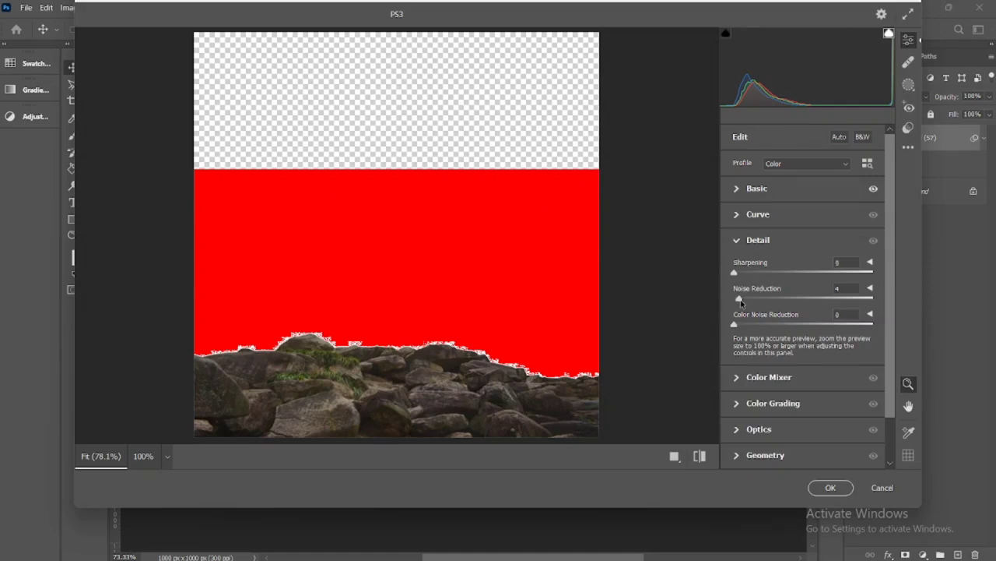
left_click_drag(736, 300, 776, 302)
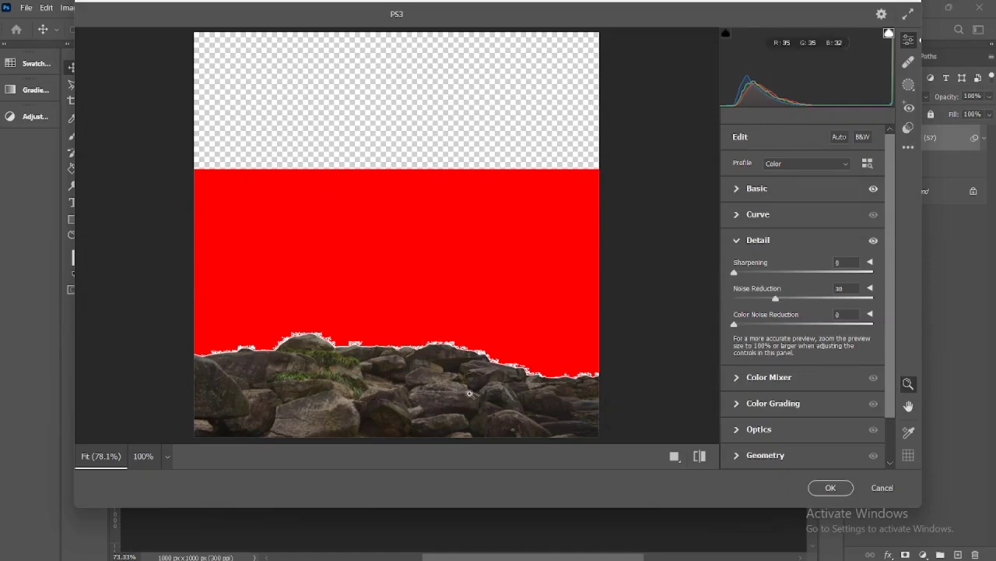
left_click(831, 487)
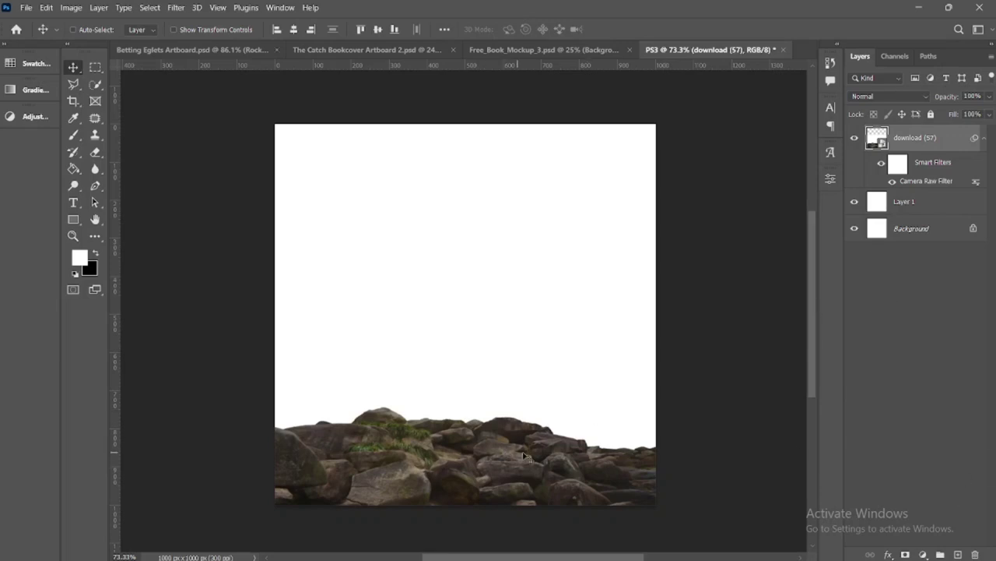
Try a Gradient Map adjustment clipped to the rocks layer, and delete it again
left_click(924, 555)
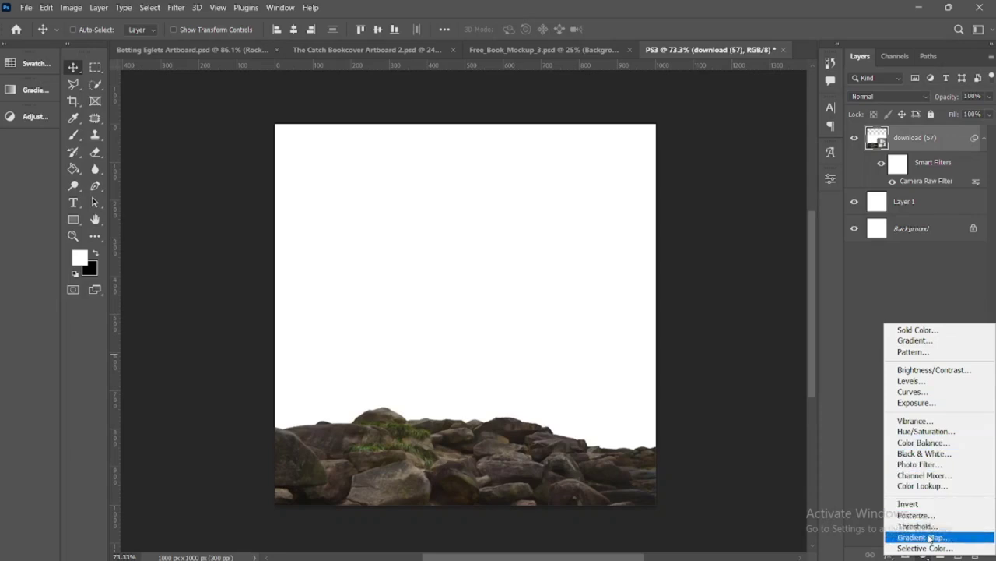
left_click(930, 537)
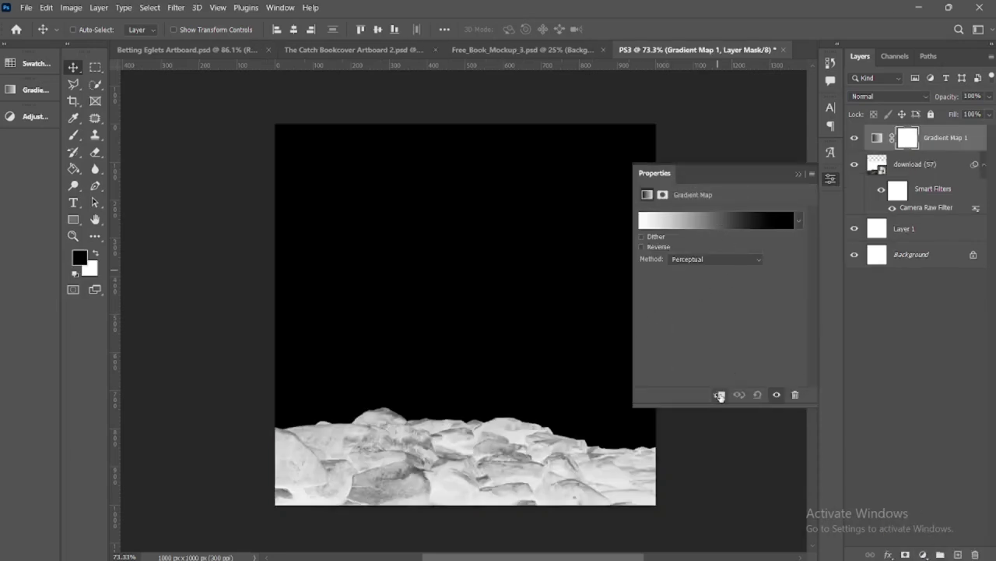
left_click(719, 396)
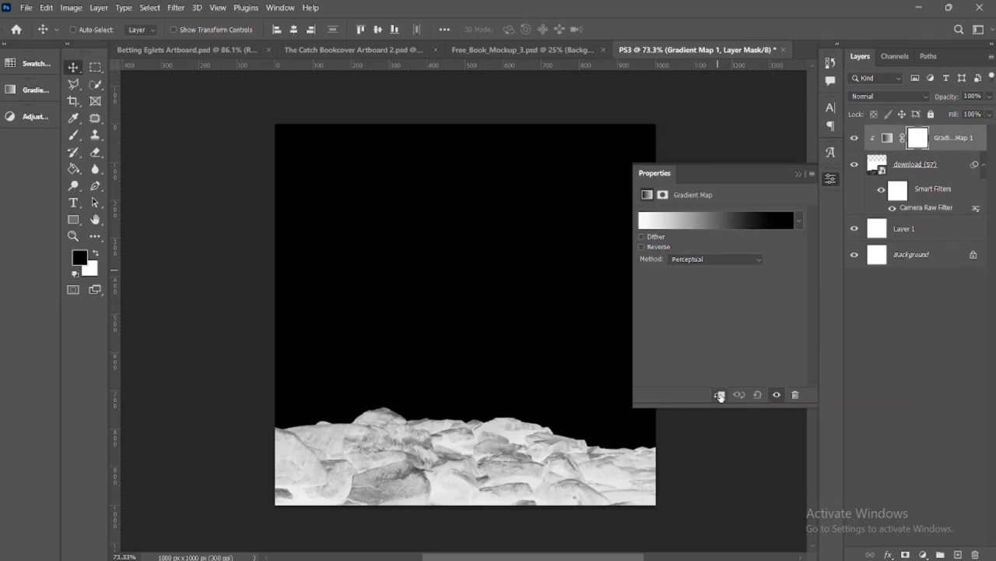
left_click(797, 174)
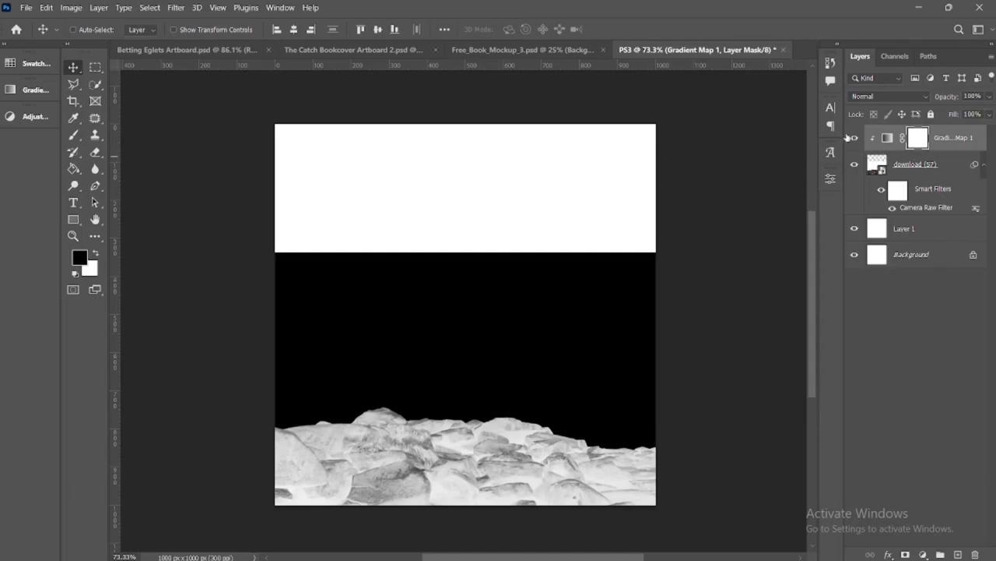
key("x")
key("Delete")
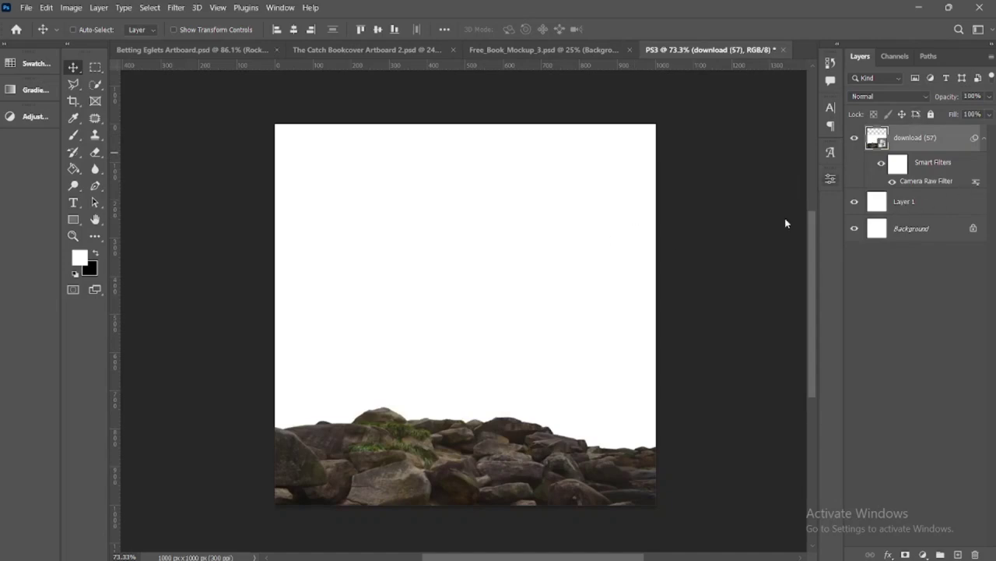
Try to select the rocks automatically with Select Subject
left_click(94, 86)
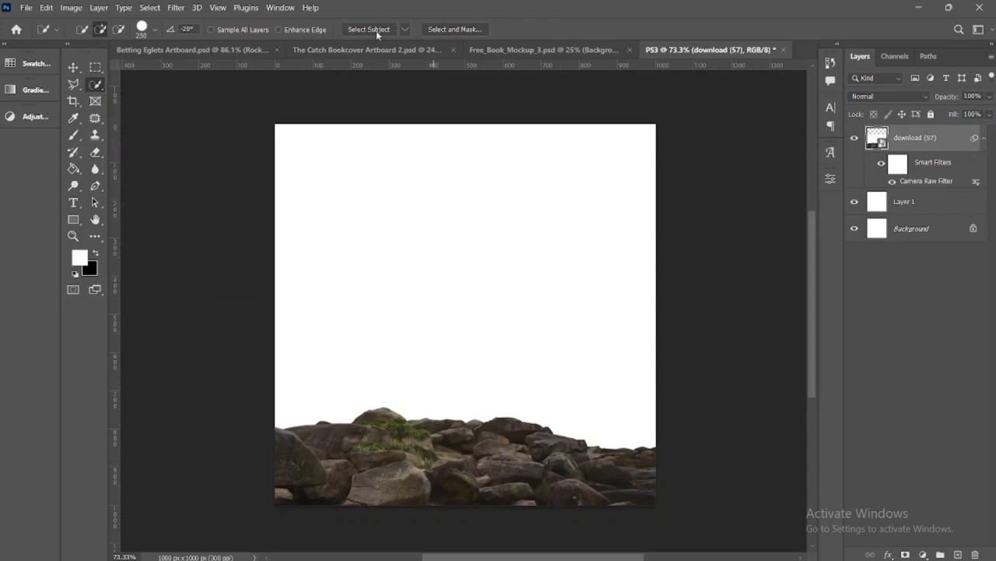
left_click(405, 28)
left_click(436, 57)
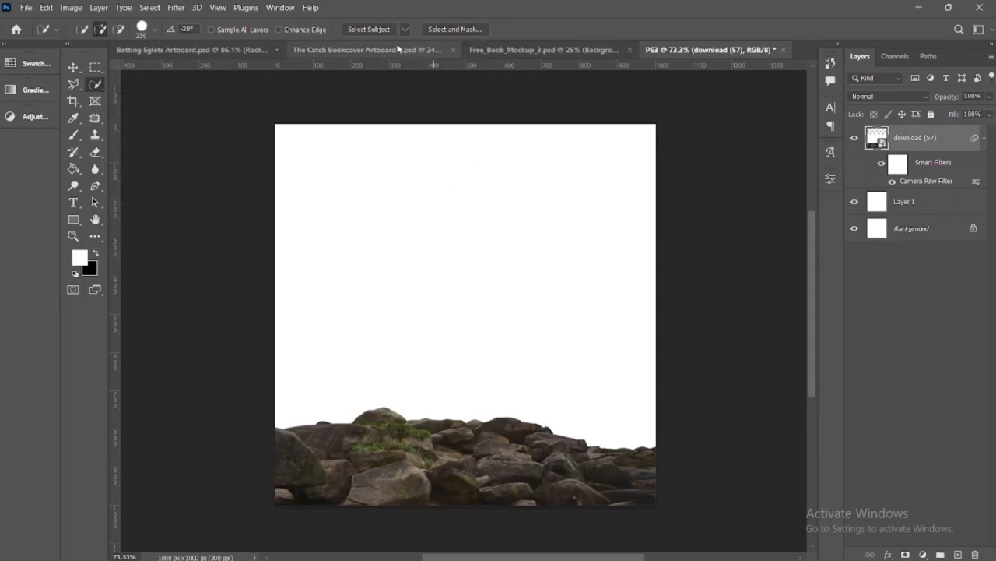
left_click(371, 29)
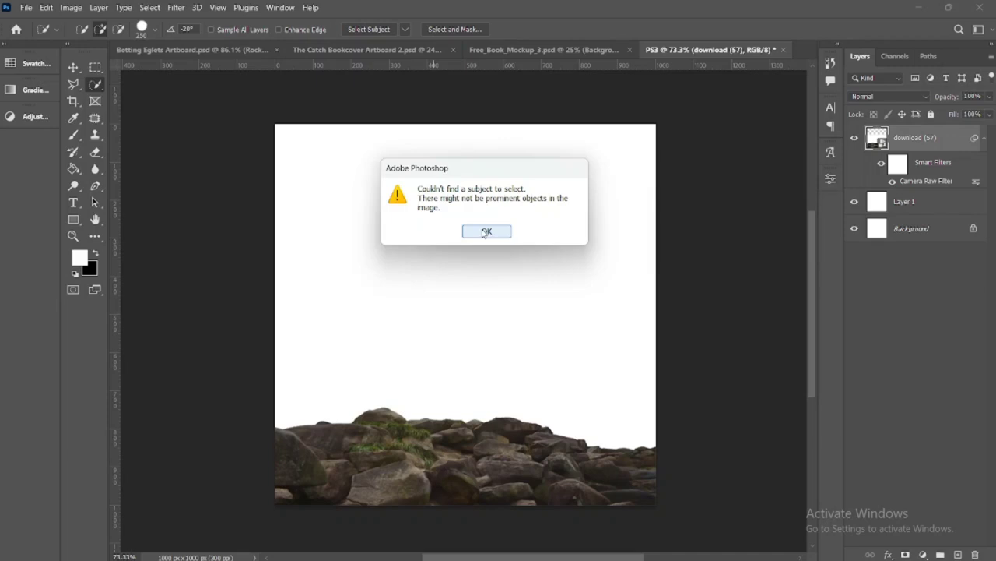
left_click(486, 232)
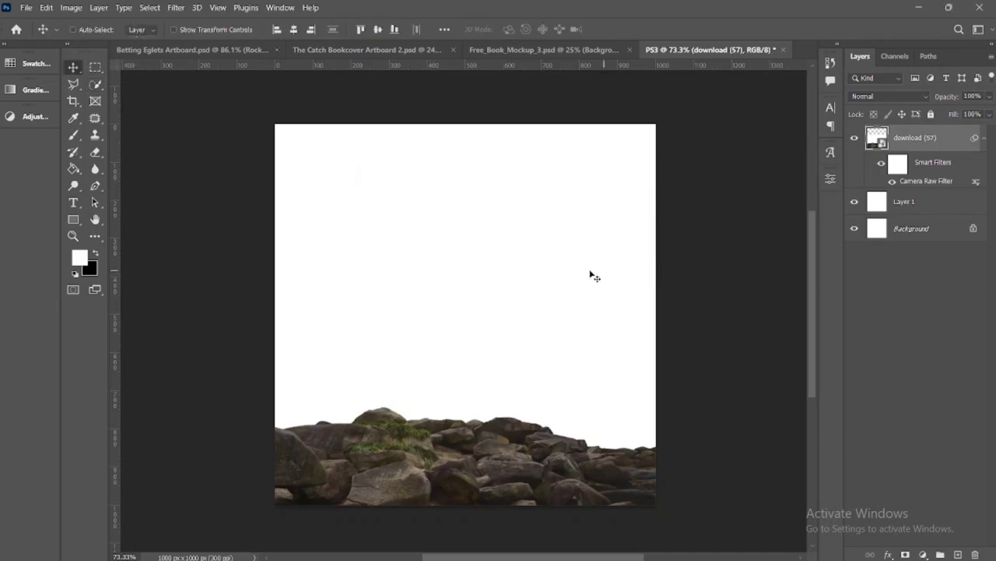
Fill Layer 1 behind the rocks with black using the Paint Bucket
left_click(920, 209)
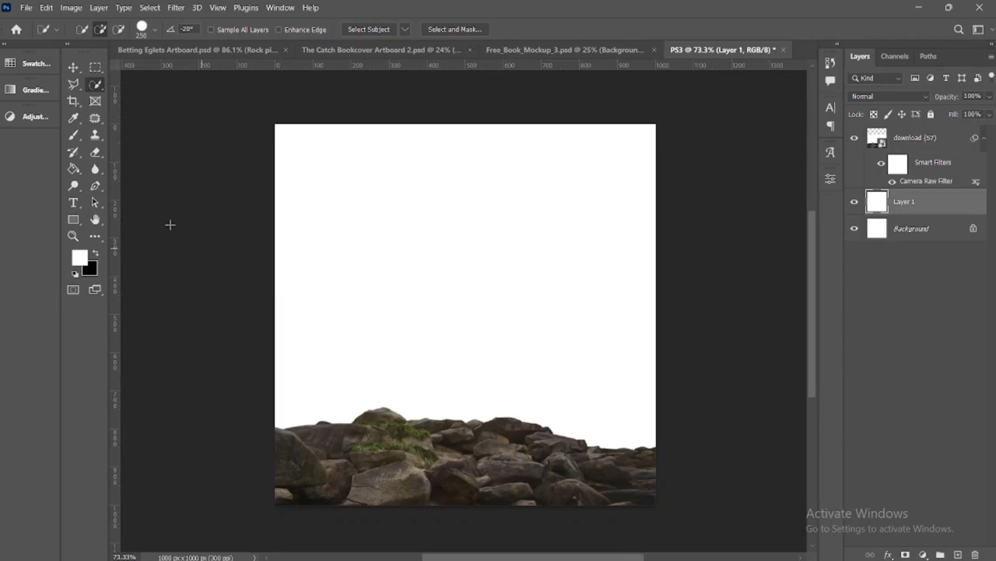
key("x")
left_click(73, 169)
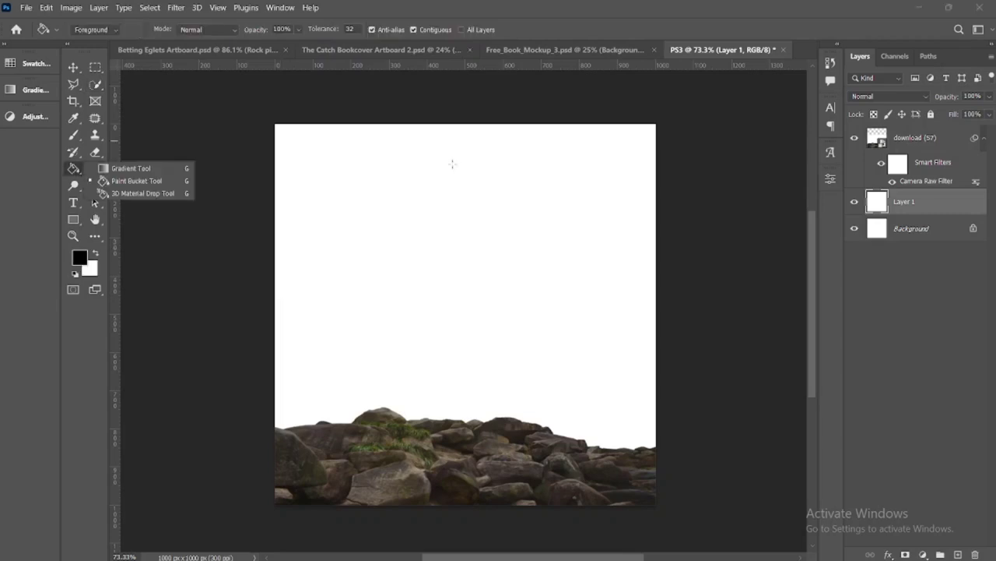
left_click(455, 162)
left_click(456, 162)
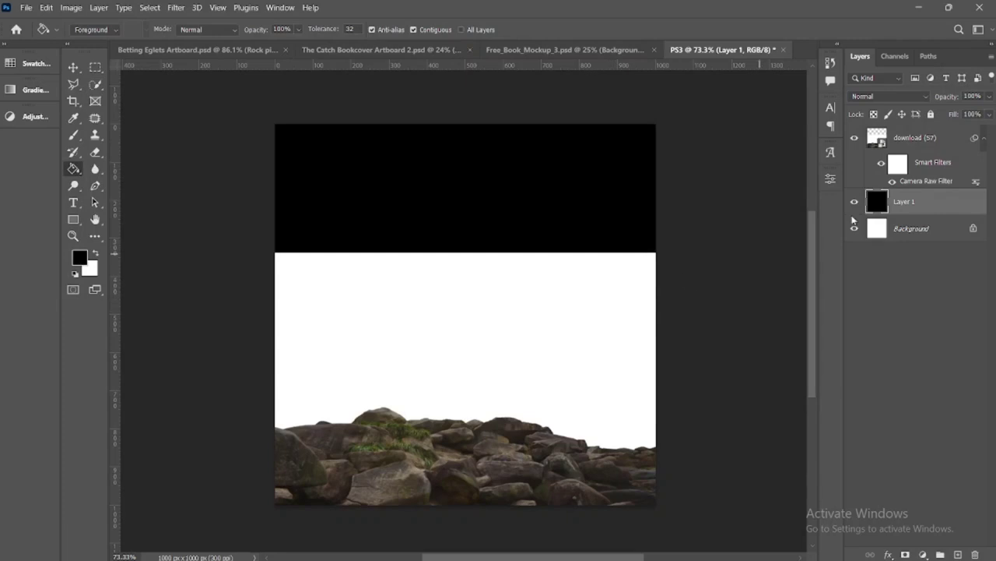
Try Select Subject again on the download (57) layer, with the black fill behind it
left_click(916, 141)
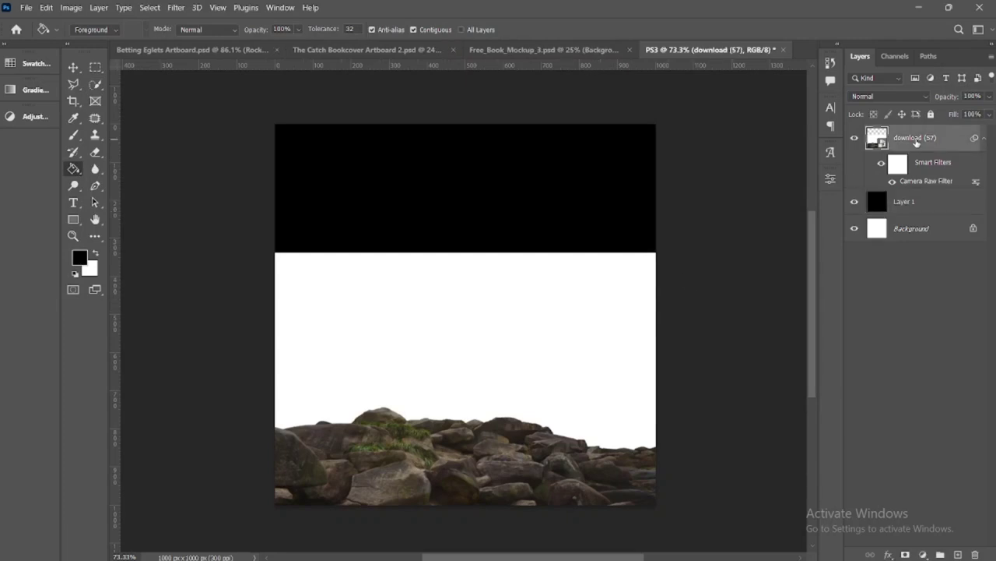
left_click(96, 83)
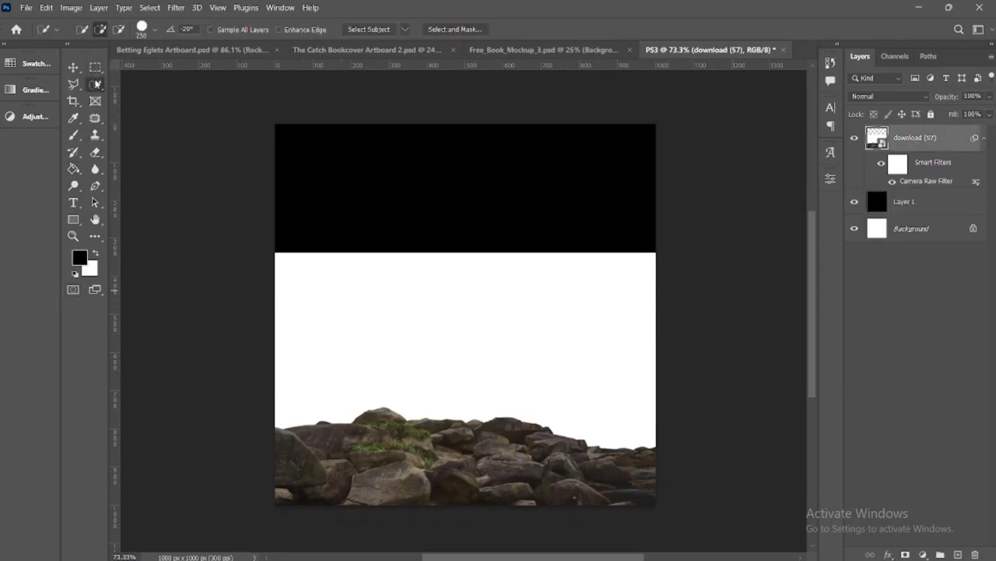
left_click(405, 29)
left_click(413, 60)
left_click(369, 29)
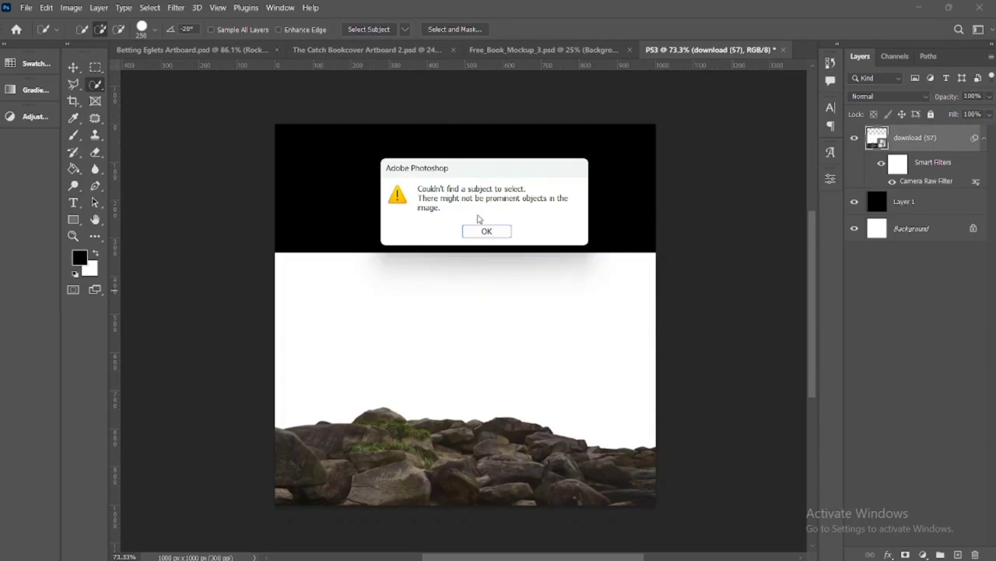
left_click(481, 232)
key("v")
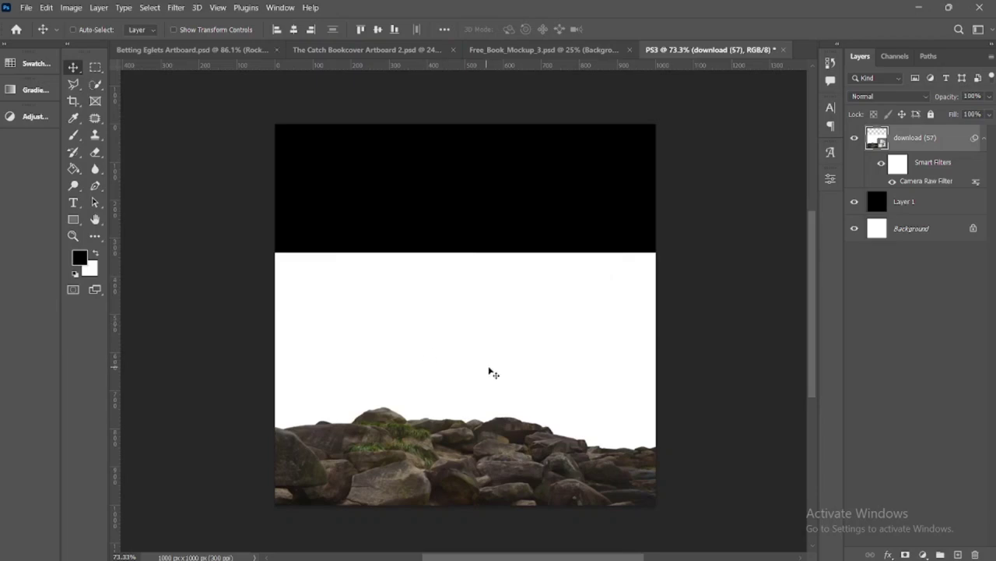
left_click_drag(512, 381, 518, 360)
Select the rocks with the Quick Selection tool and add a layer mask that hides their white background
left_click(95, 84)
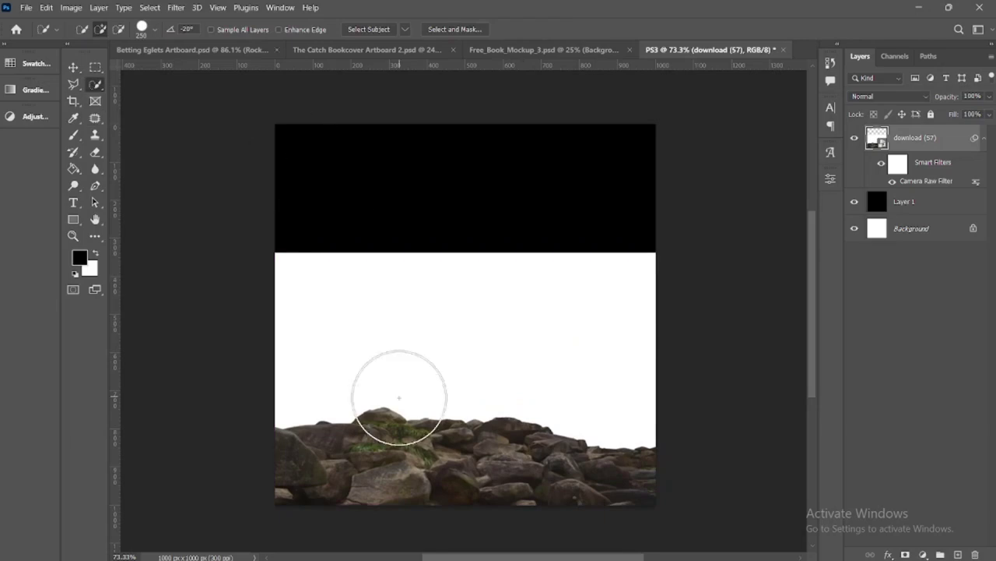
mouse_move(382, 467)
left_mouse_down()
mouse_move(340, 475)
mouse_move(467, 476)
mouse_move(537, 493)
left_mouse_up()
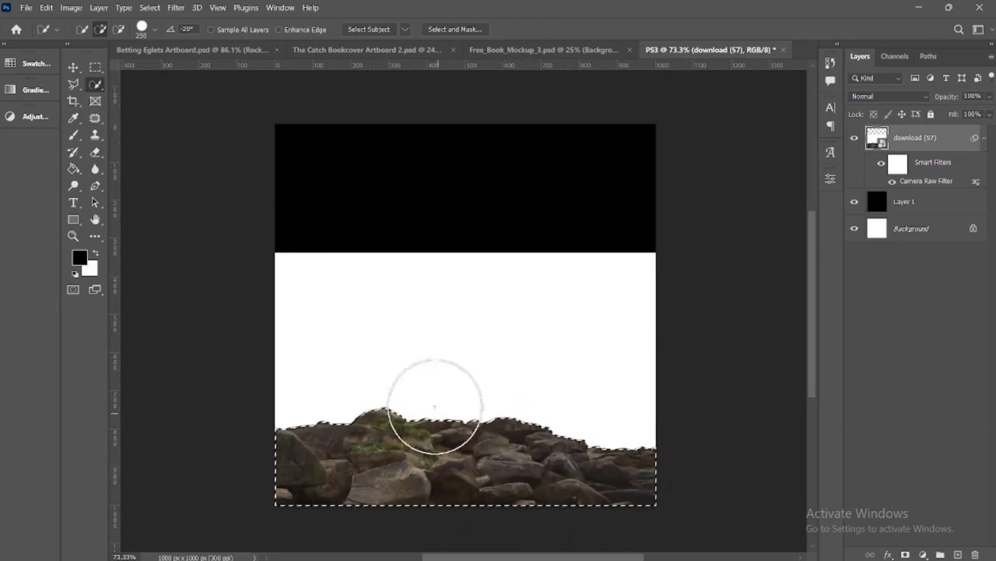
left_click(905, 554)
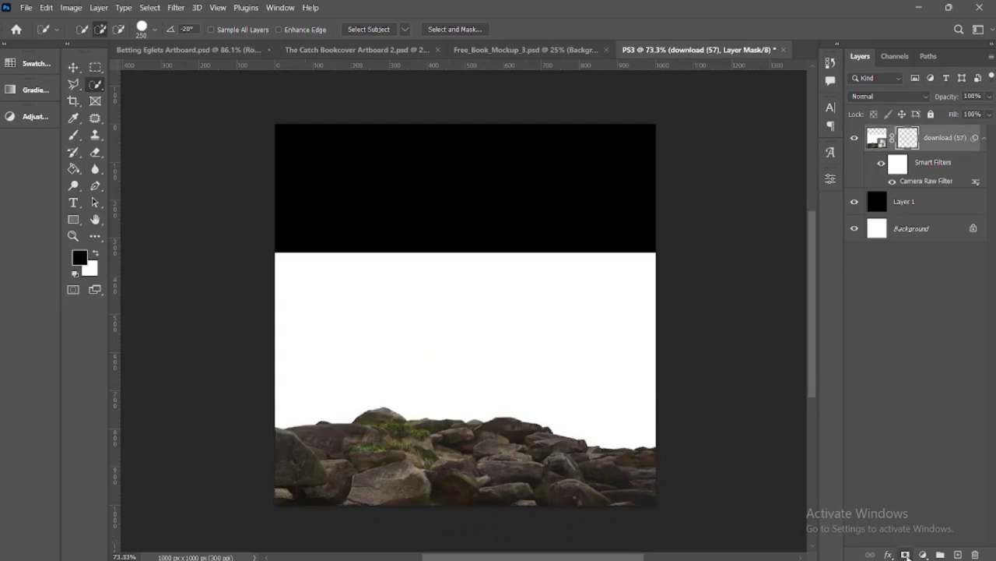
key("v")
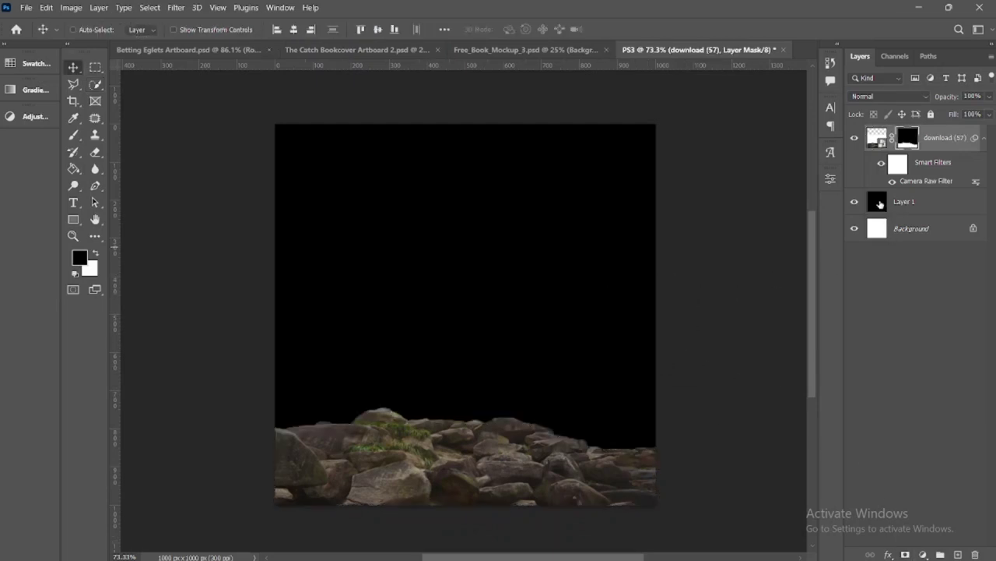
Fill Layer 1 with white using the Paint Bucket
left_click(886, 203)
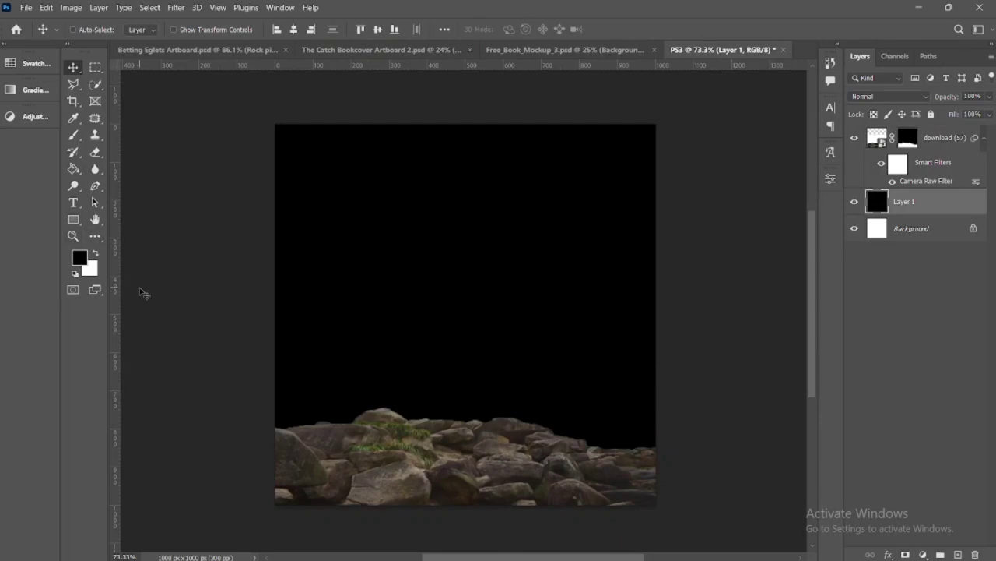
key("x")
left_click(74, 169)
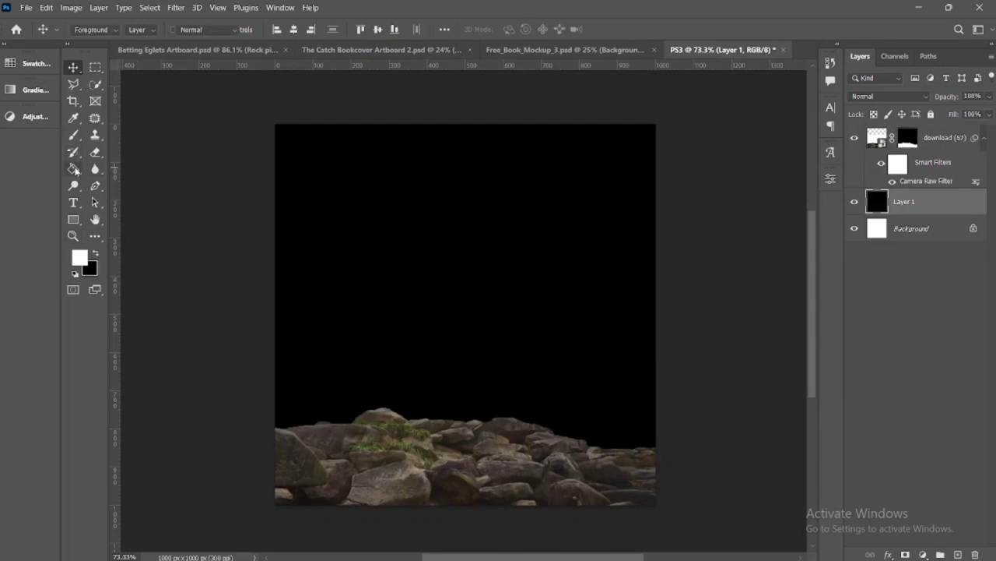
left_click(517, 185)
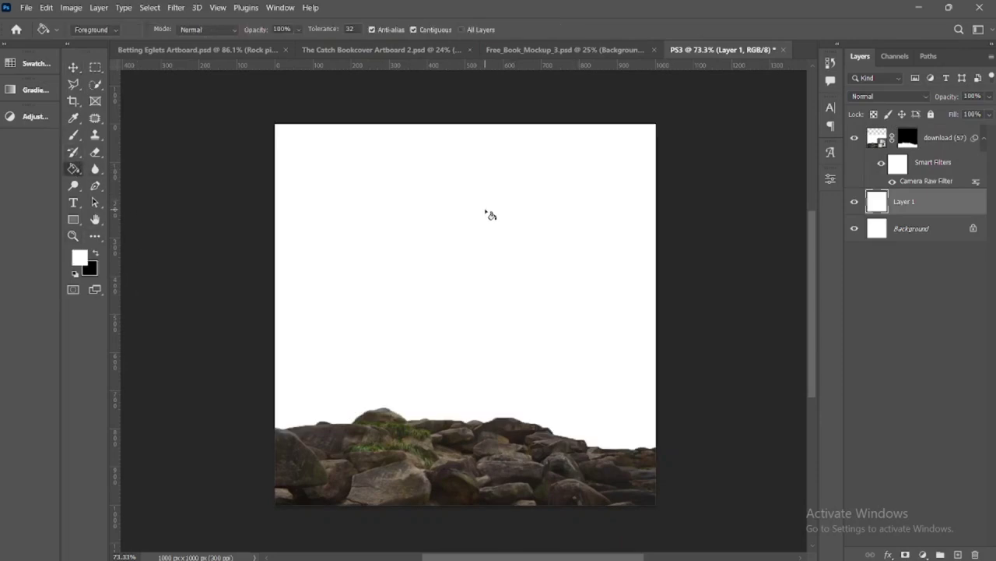
Fill Layer 1 with black to check the rock mask's edge, and return the fill to white
key("v")
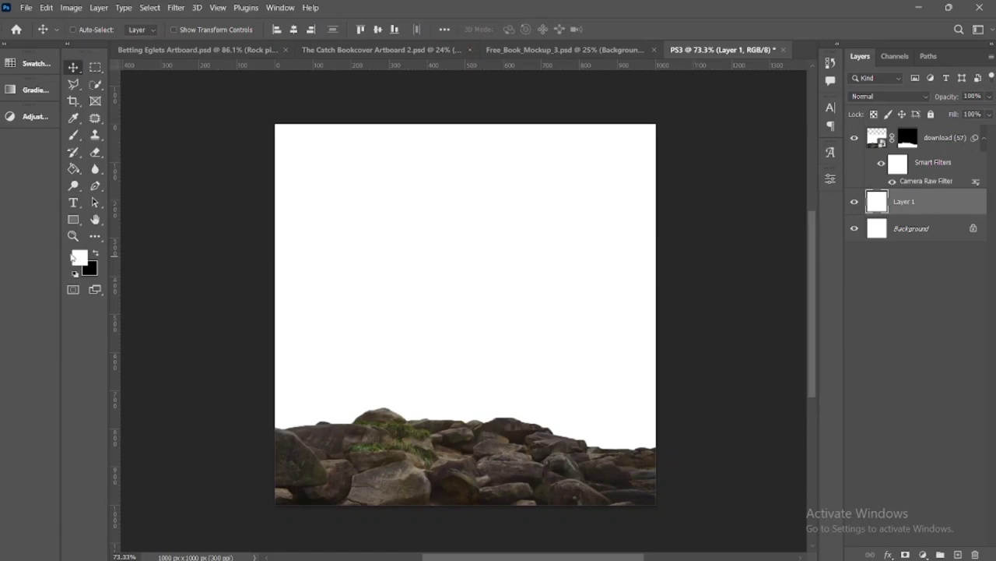
left_click(73, 168)
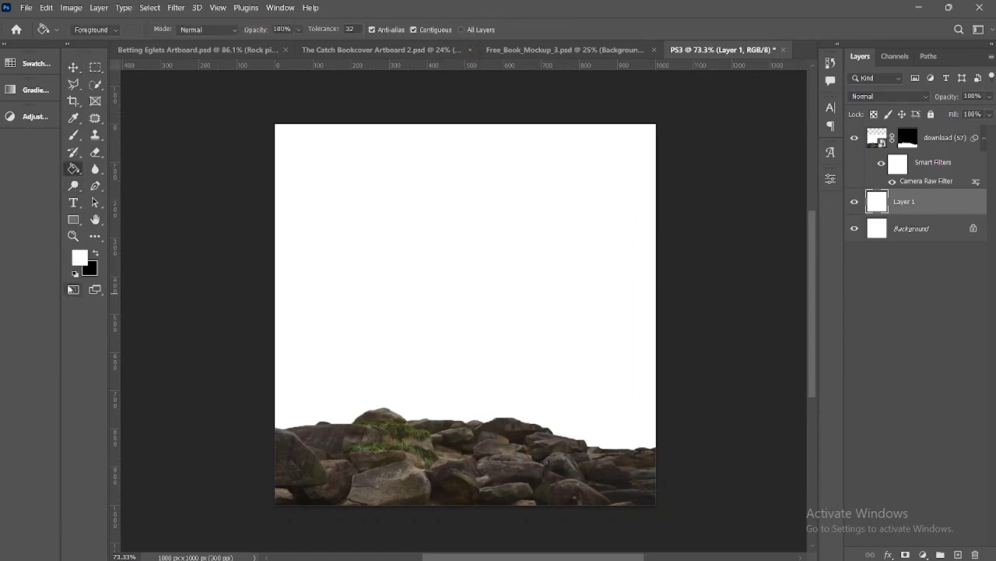
left_click(95, 251)
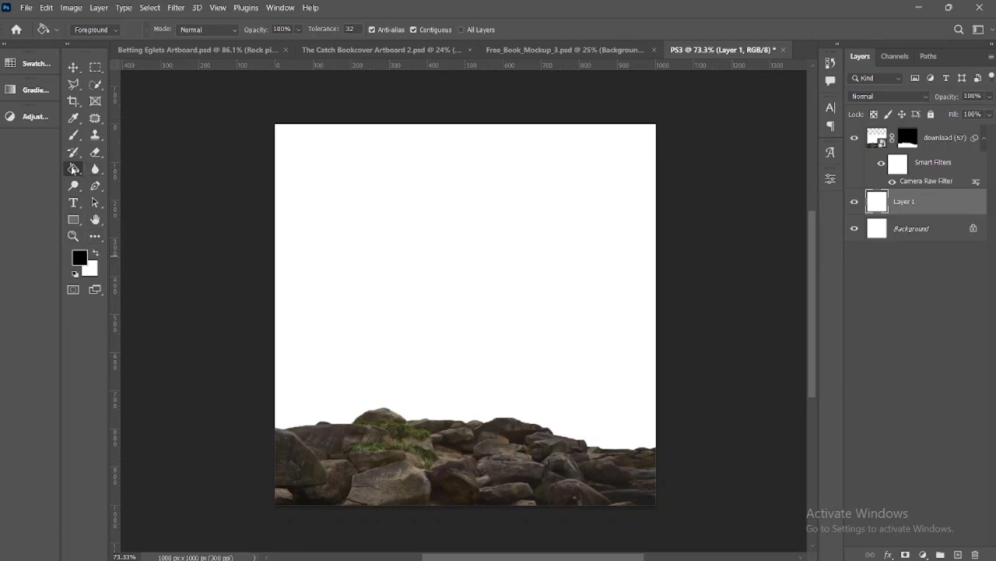
left_click(453, 202)
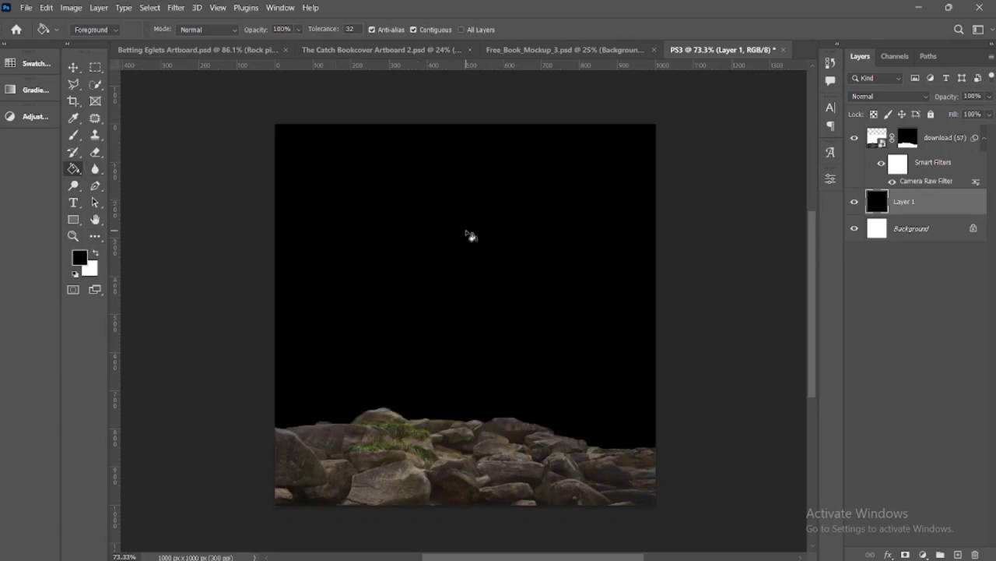
key("x")
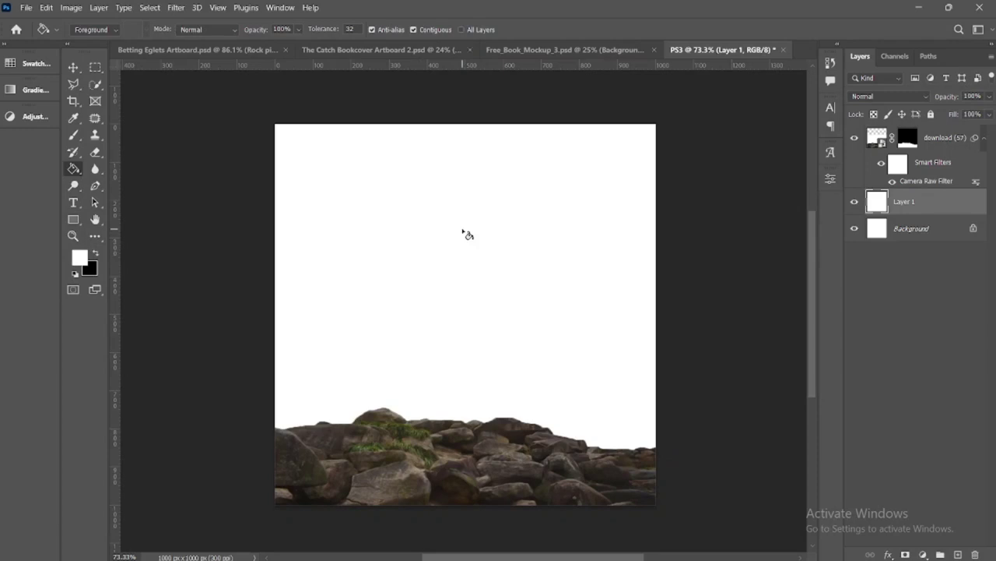
key("v")
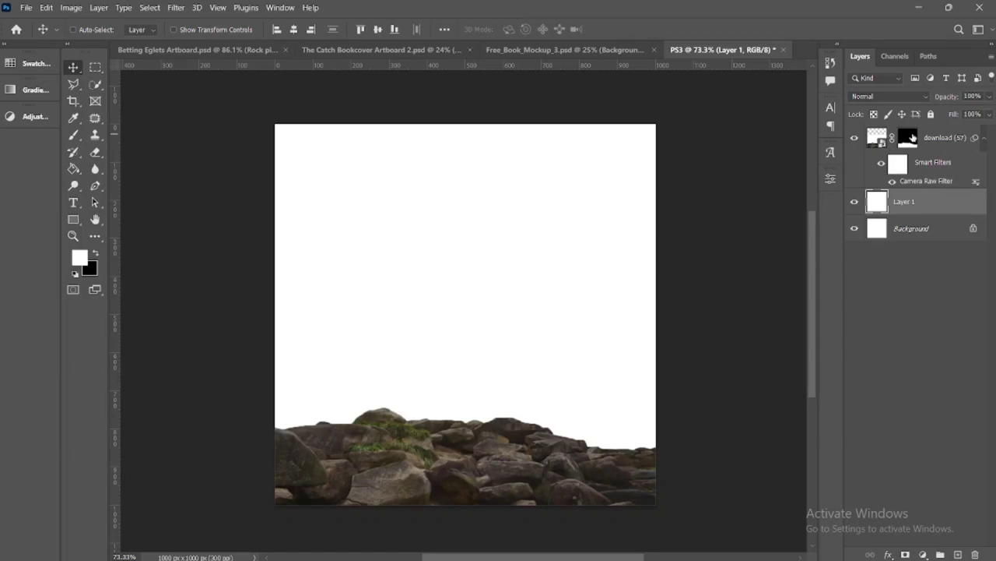
Shrink the download (57) layer mask with a Minimum filter of 1 pixel radius, Squareness preserved, and convert the layer to a smart object
left_click(909, 138)
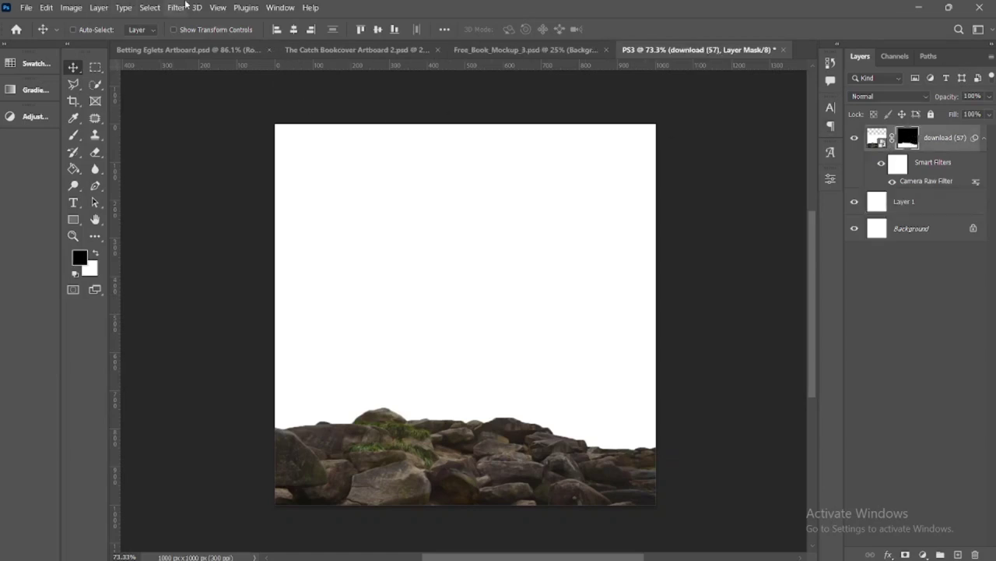
left_click(178, 11)
mouse_move(284, 273)
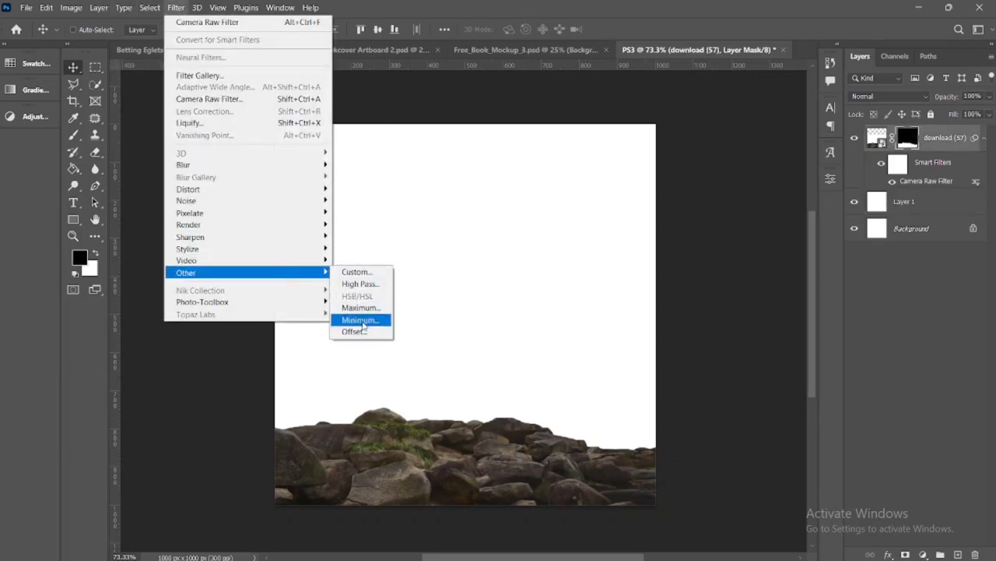
left_click(369, 321)
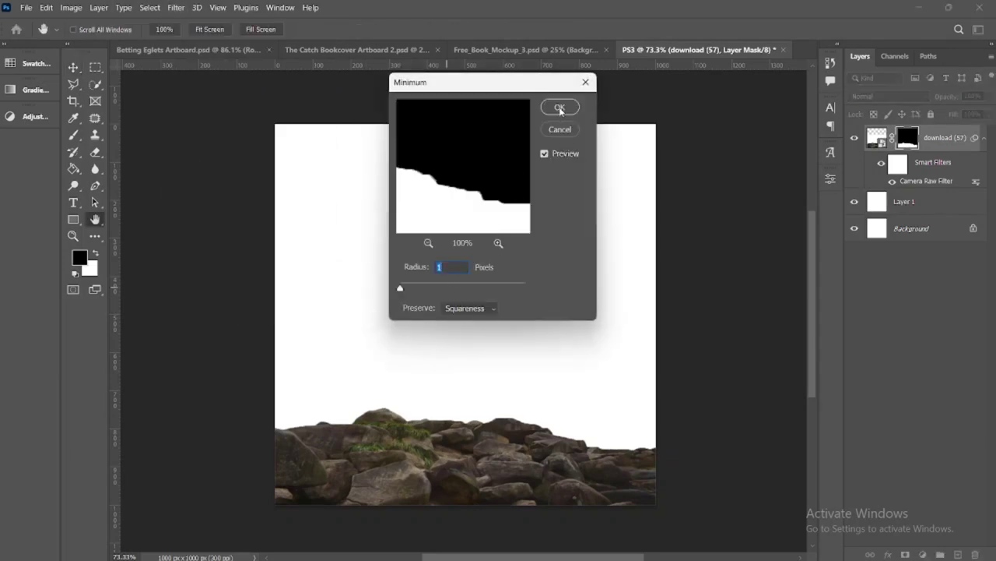
left_click(560, 108)
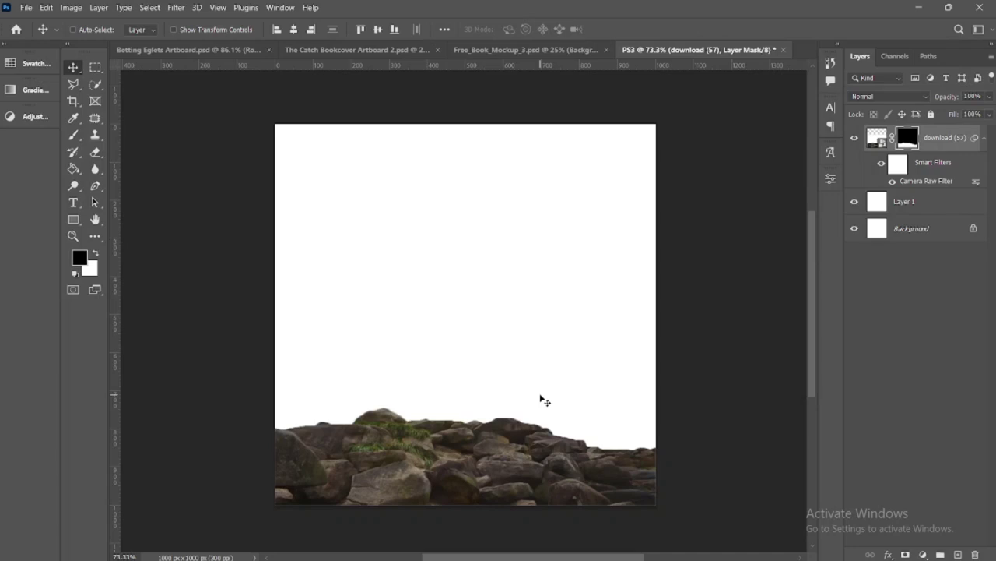
right_click(963, 138)
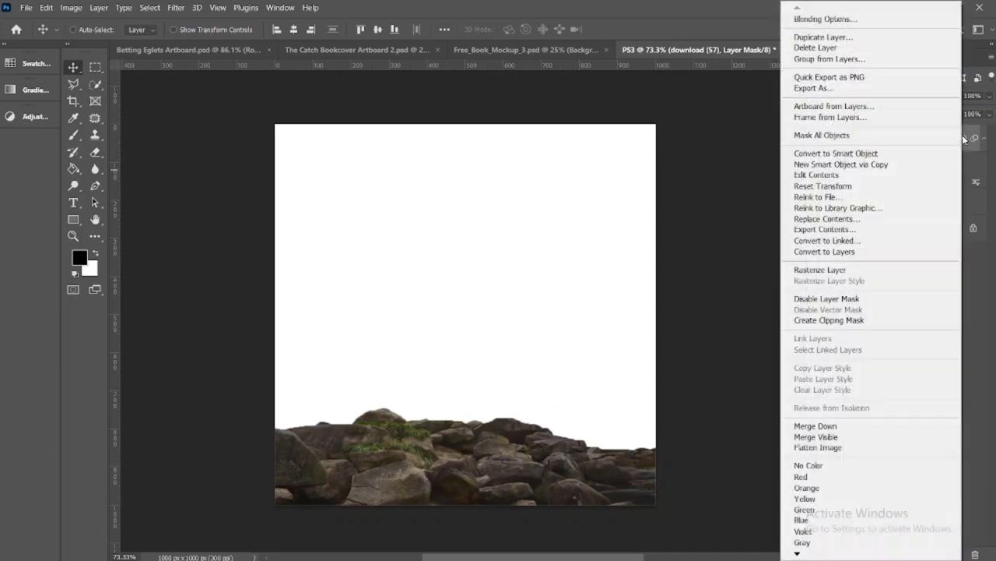
left_click(911, 154)
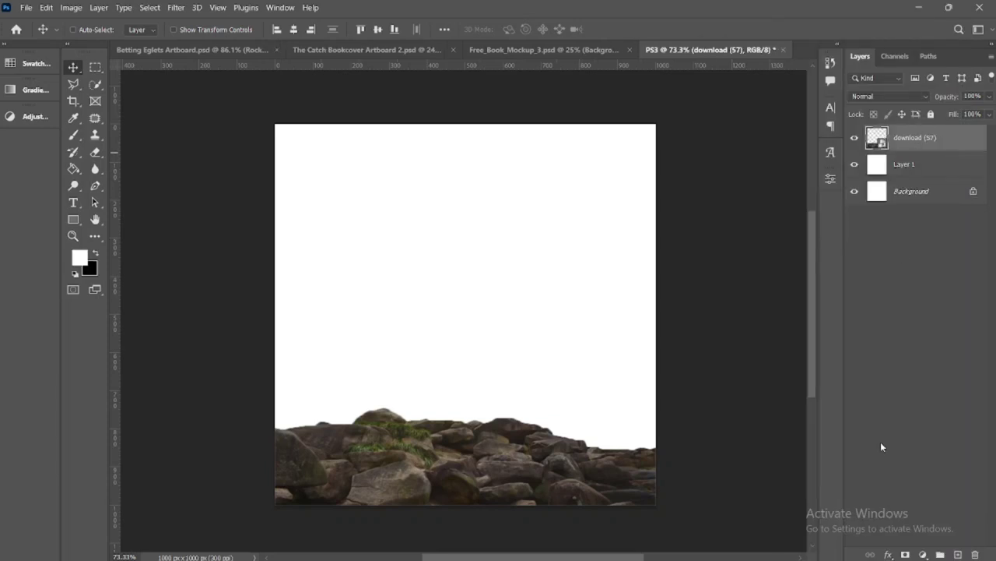
Add a Gradient Map adjustment clipped to the download (57) layer, using the black-to-red Red8 preset
left_click(924, 554)
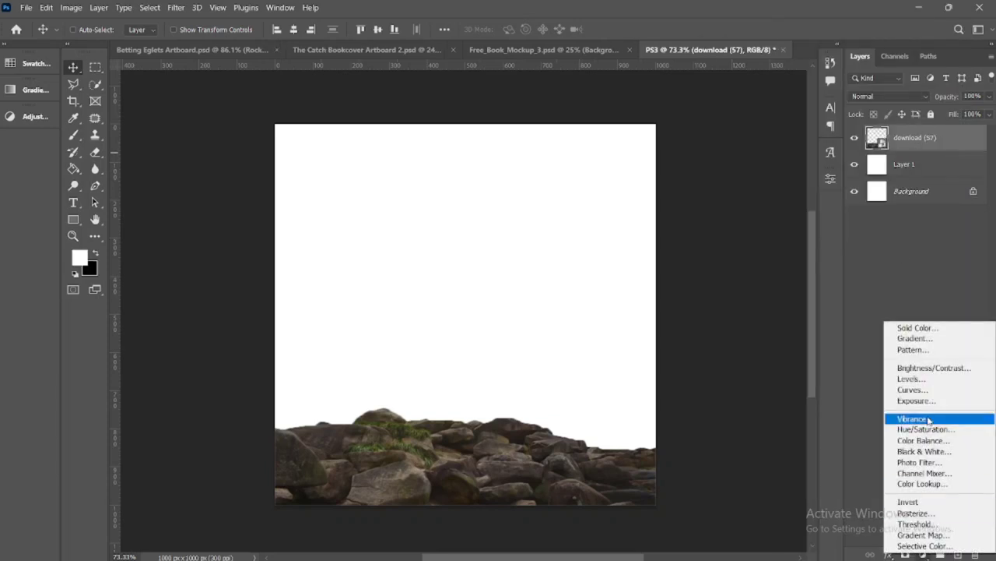
left_click(925, 535)
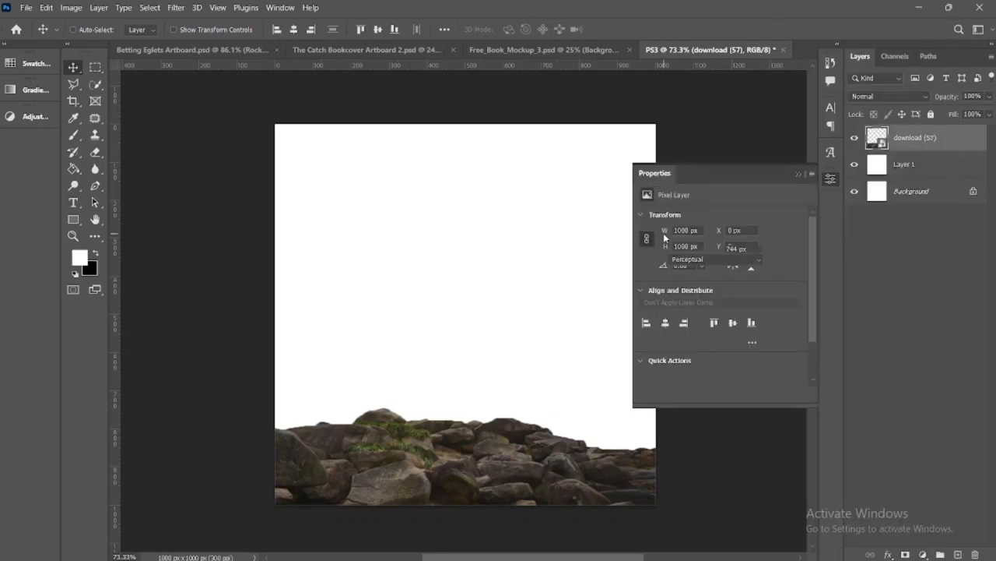
left_click(718, 396)
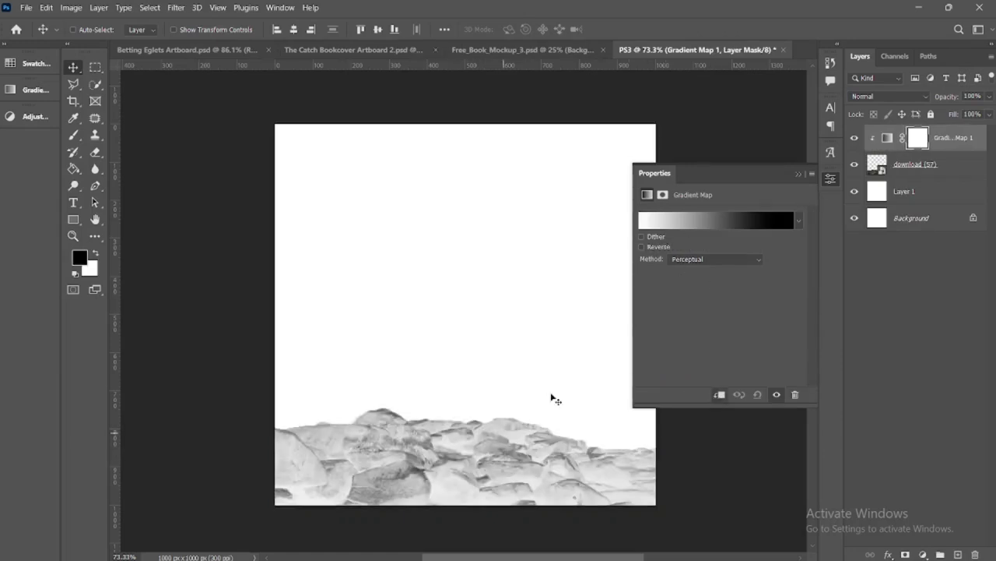
left_click(760, 222)
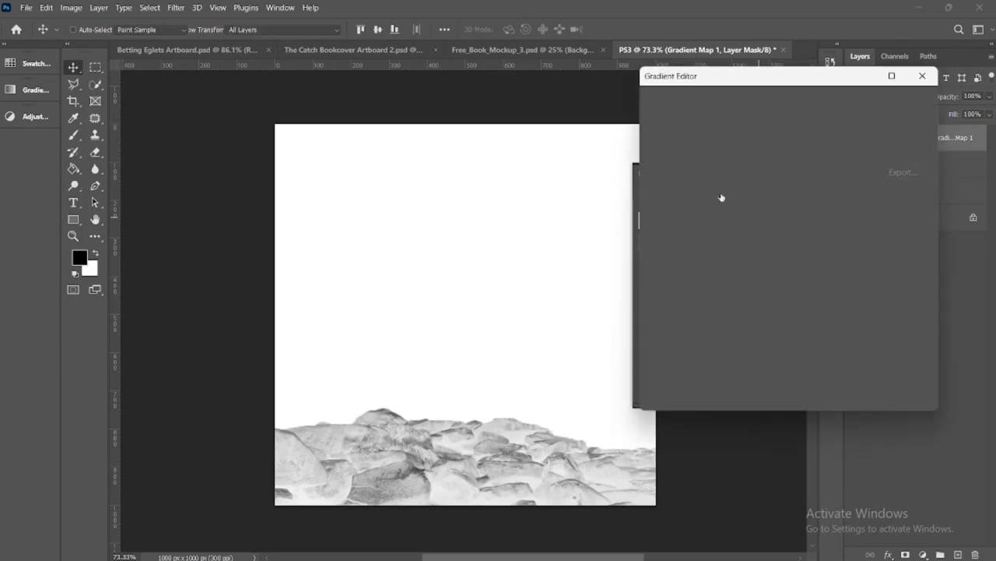
left_click_drag(864, 136, 863, 210)
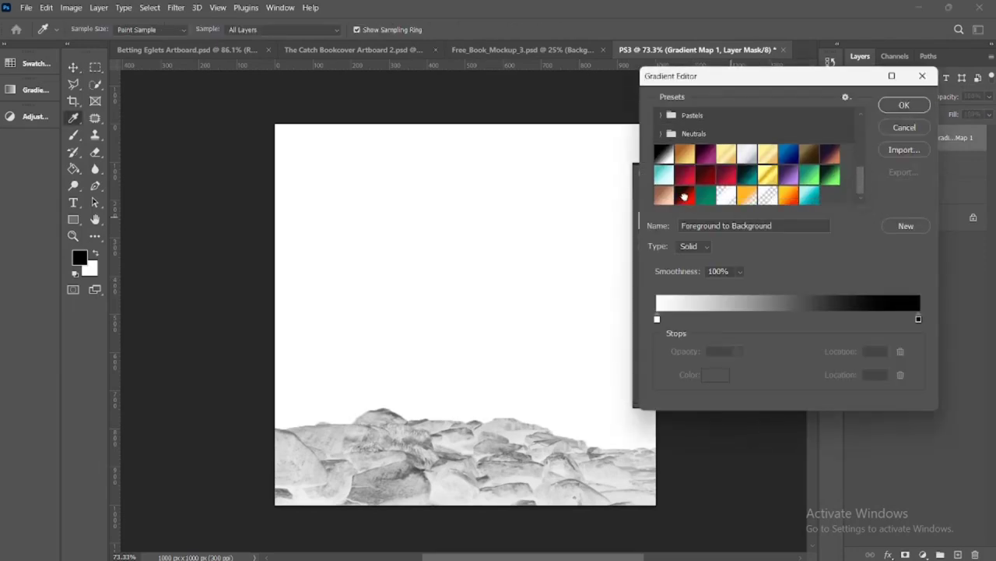
left_click(684, 196)
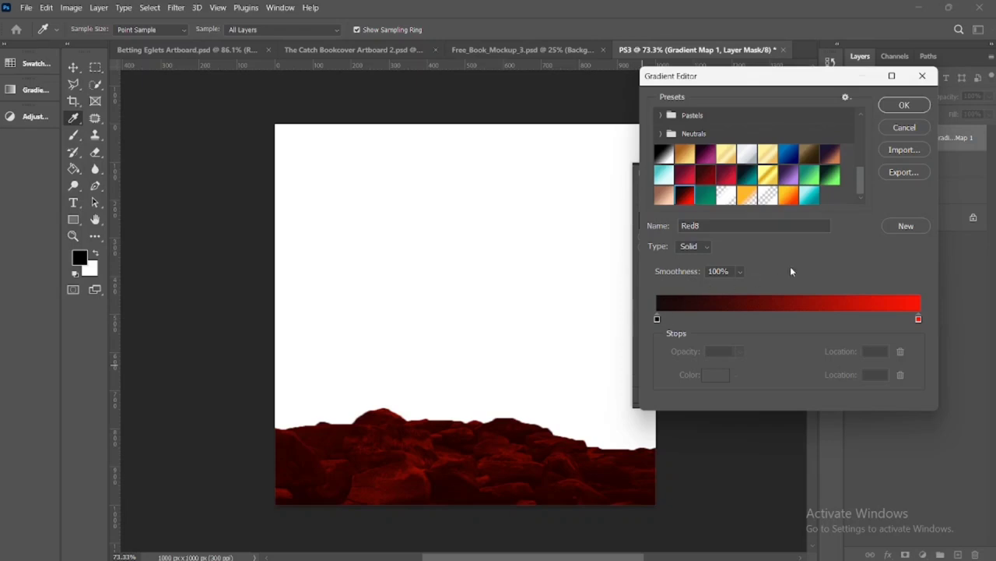
left_click(905, 106)
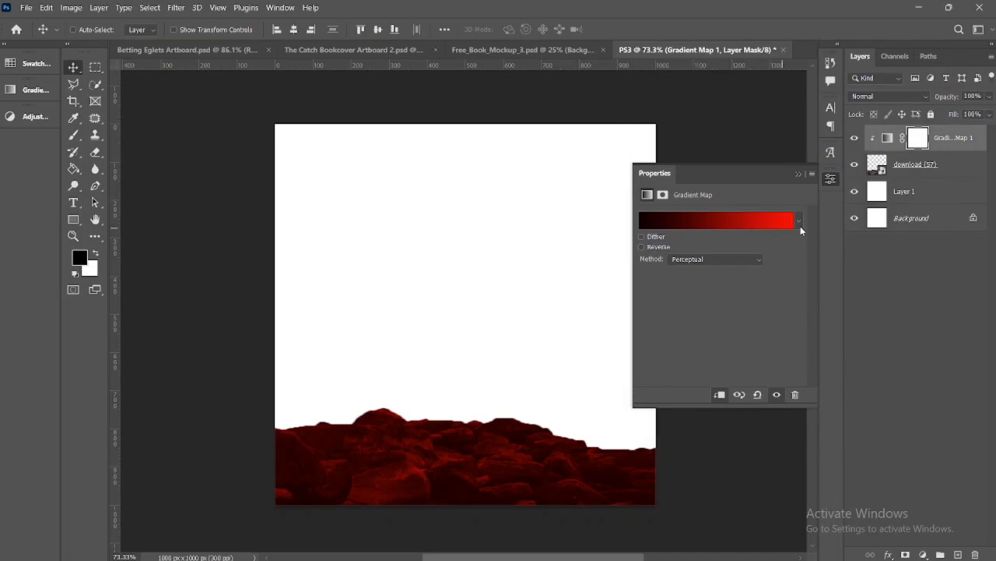
Try the Linear and Classic methods on the gradient map, and set the method back to Perceptual
left_click(759, 263)
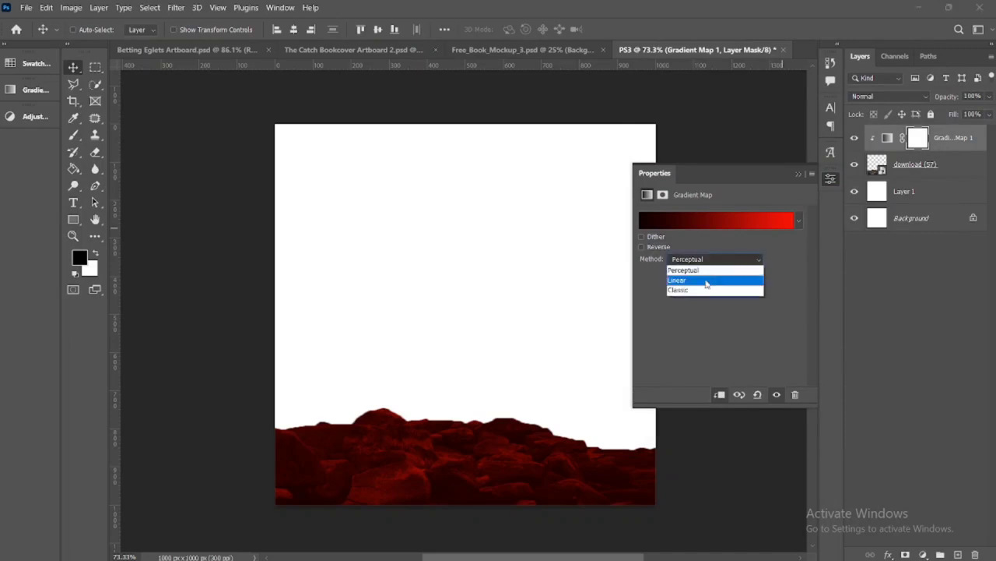
left_click(708, 283)
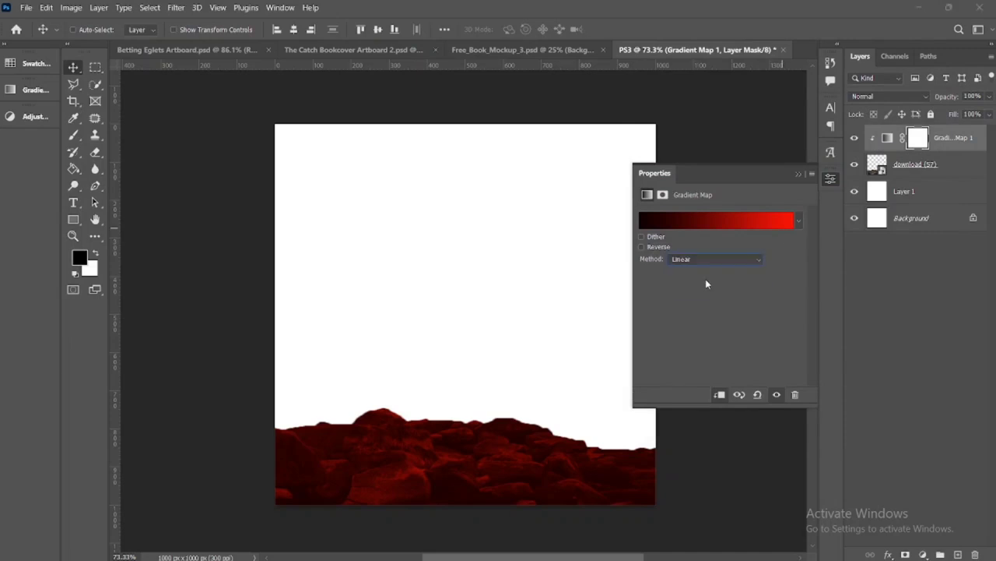
left_click(761, 264)
left_click(732, 290)
left_click(757, 263)
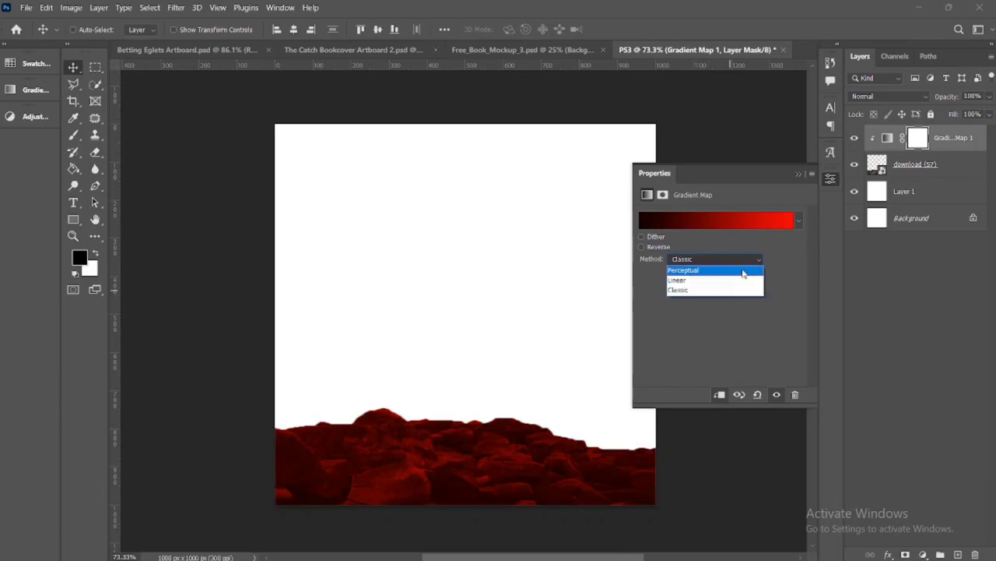
left_click(743, 271)
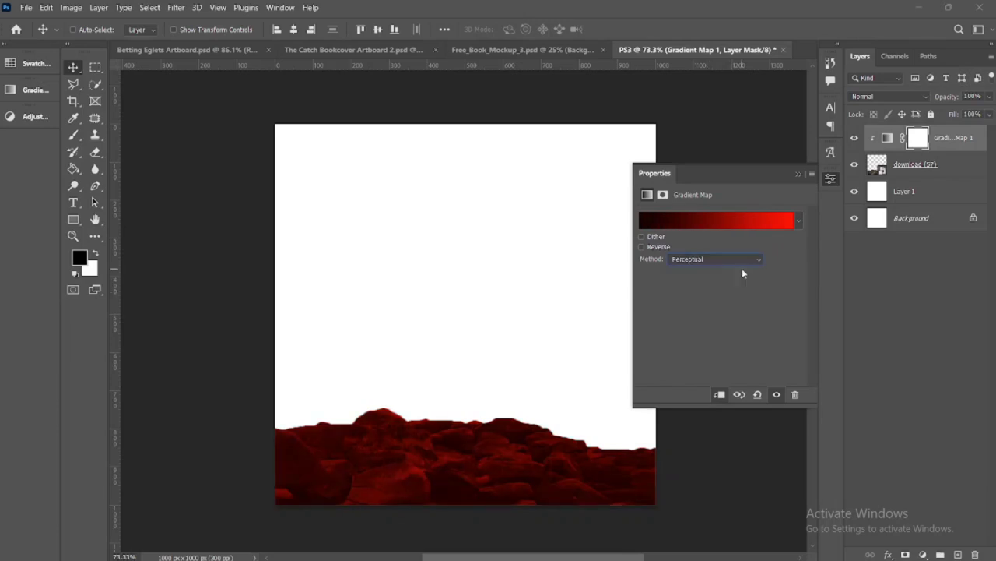
left_click(797, 175)
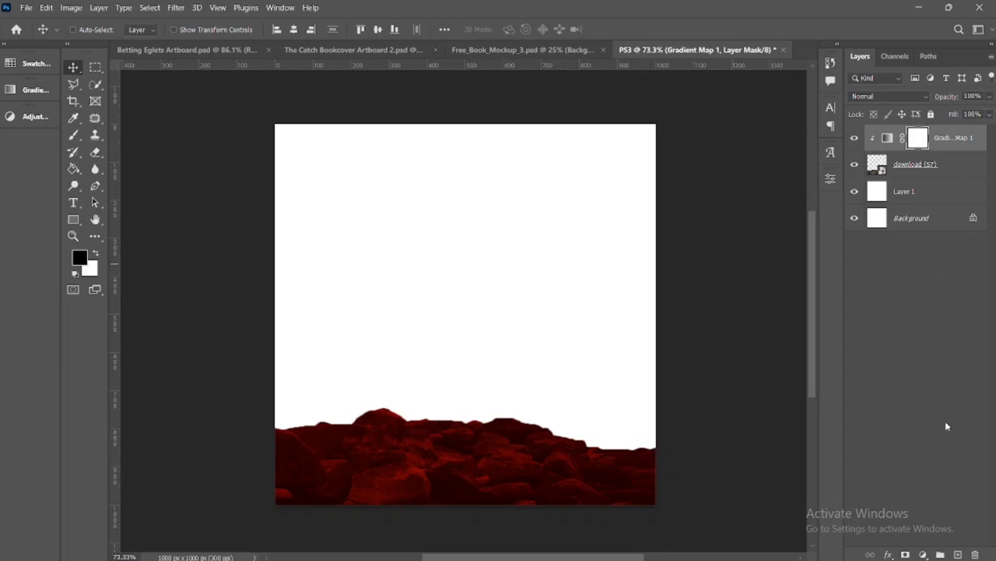
Add a Curves adjustment layer on top with the RGB midtones raised strongly, and invert its mask to black
left_click(923, 555)
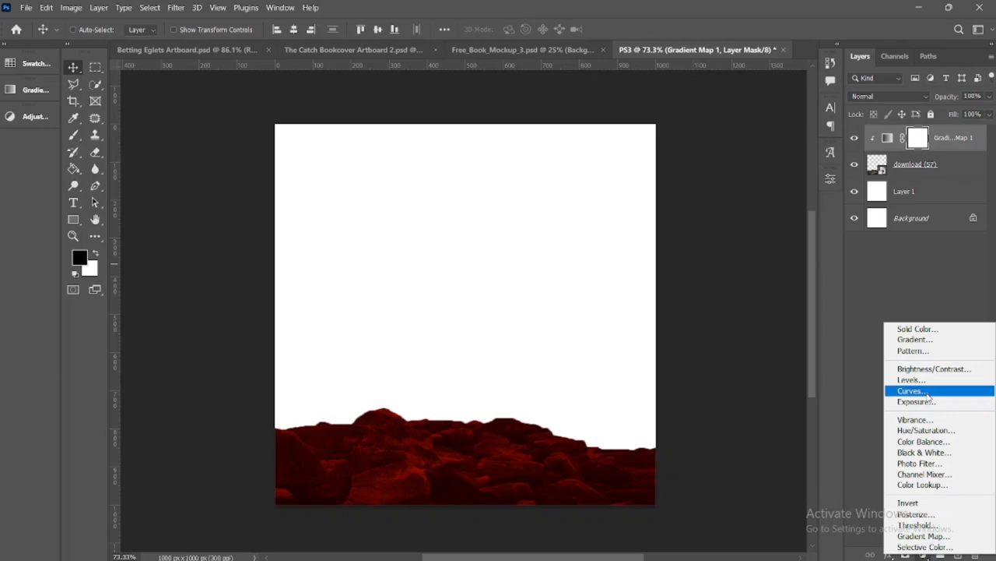
left_click(928, 391)
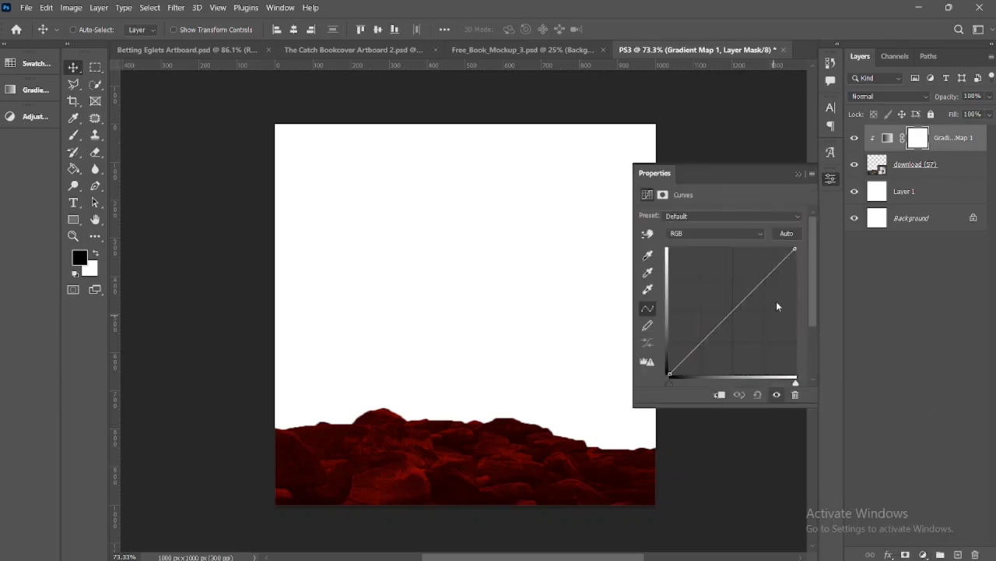
left_click_drag(734, 305, 710, 280)
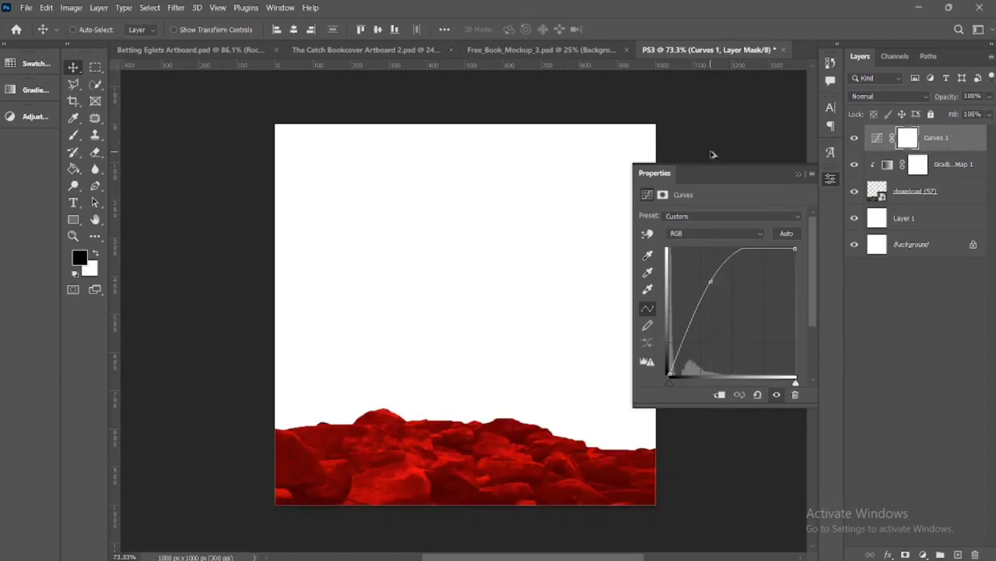
left_click_drag(710, 280, 706, 278)
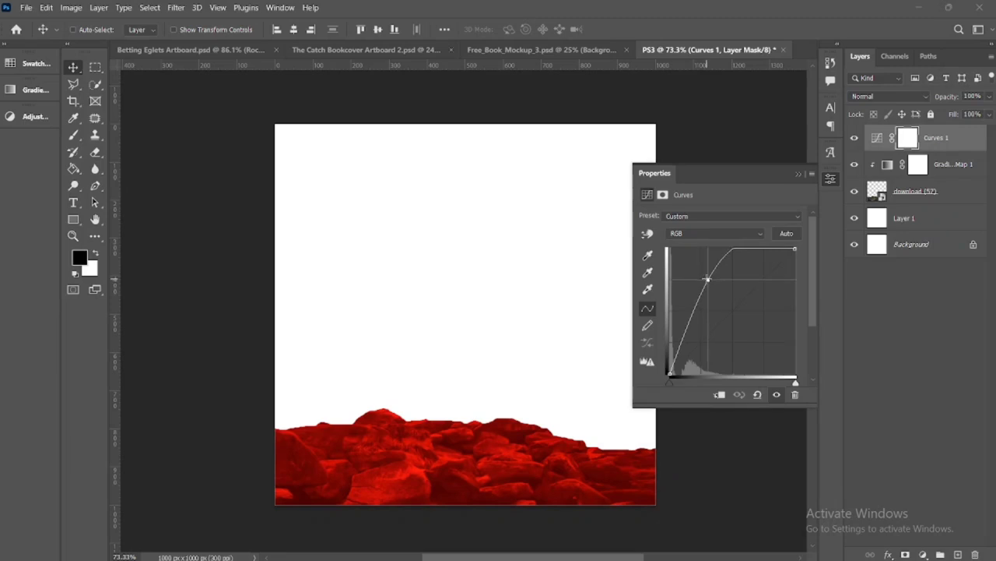
left_click(797, 174)
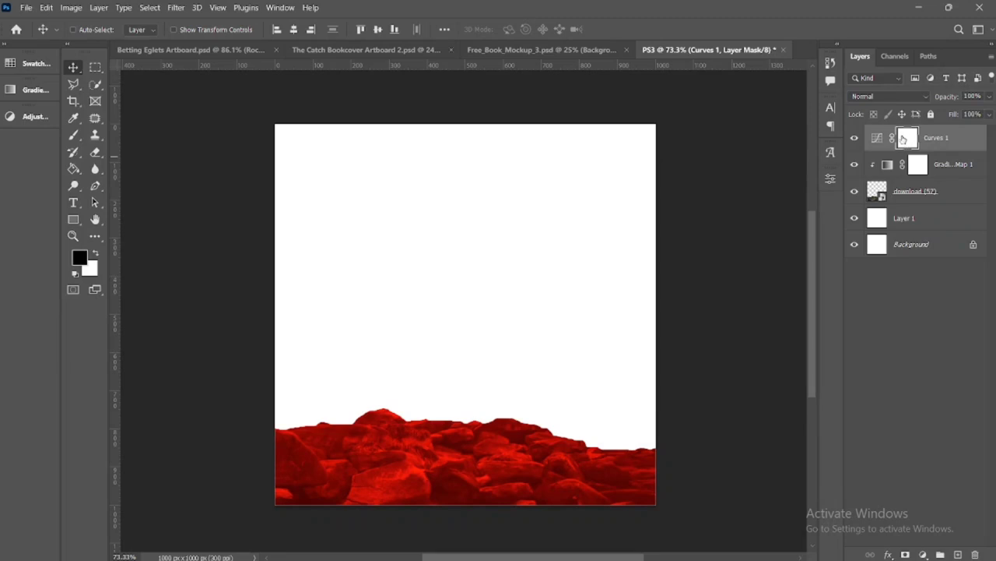
key("ctrl+i")
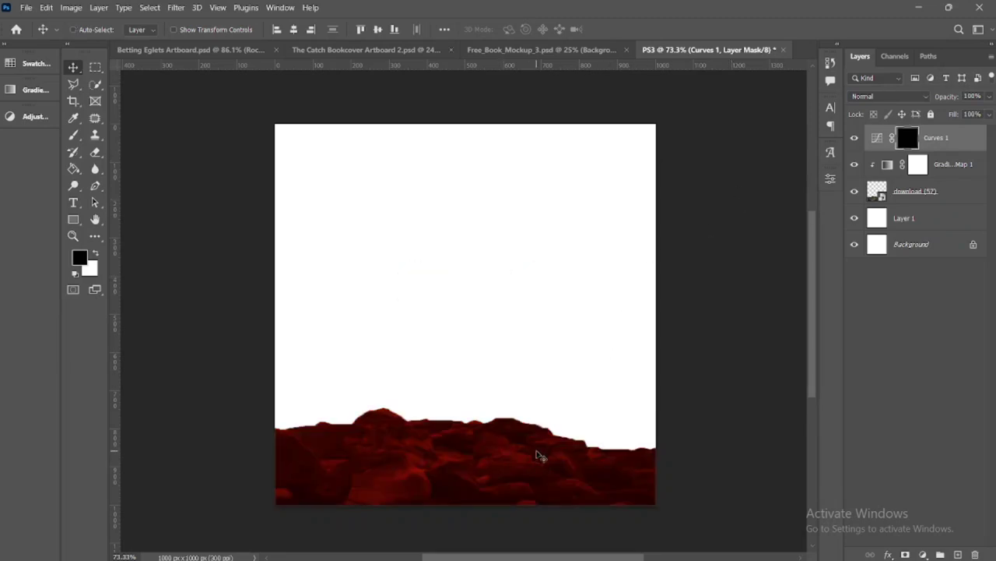
Prepare a 20 px brush with white as the foreground colour for painting on the Curves 1 mask
scroll(536, 453, "up", 5)
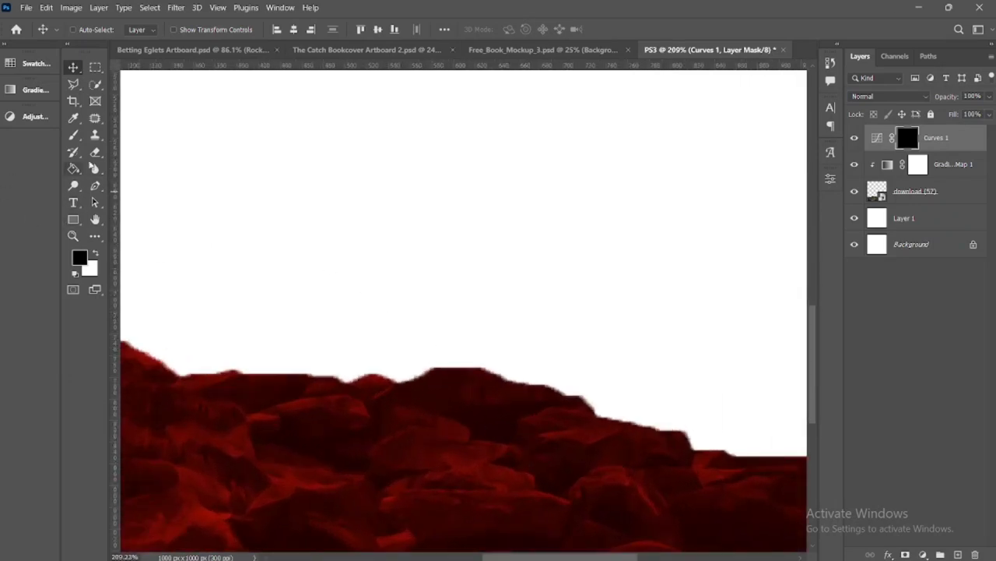
key("b")
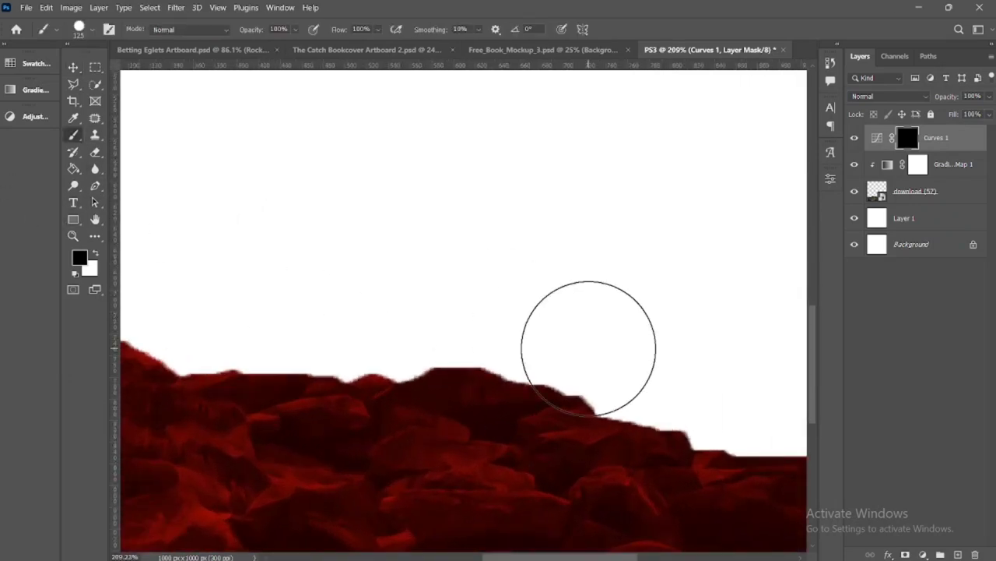
key("bracketleft")
key("bracketleft")
key("bracketleft")
key("bracketleft")
key("bracketleft")
key("bracketleft")
key("bracketleft")
key("bracketleft")
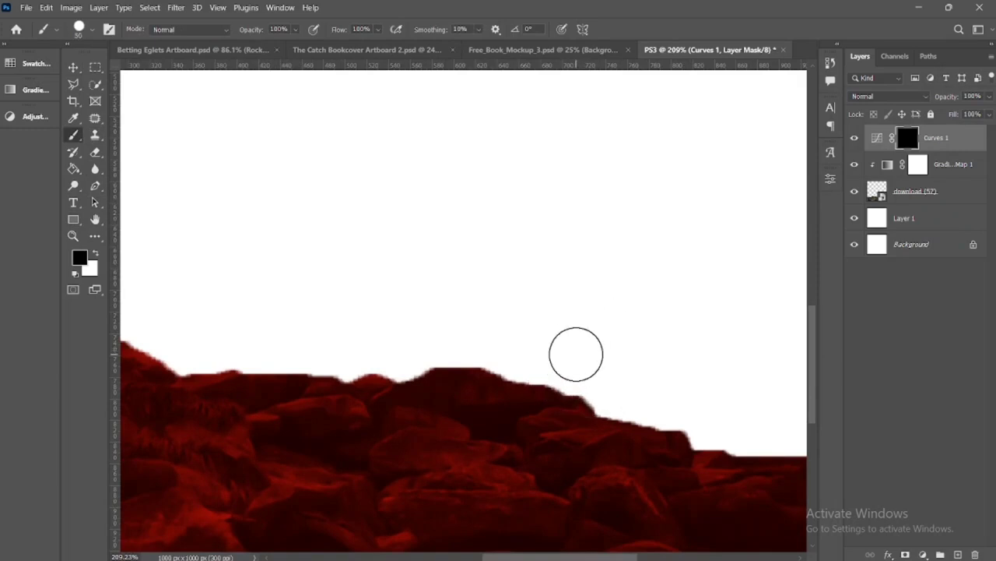
key("bracketleft")
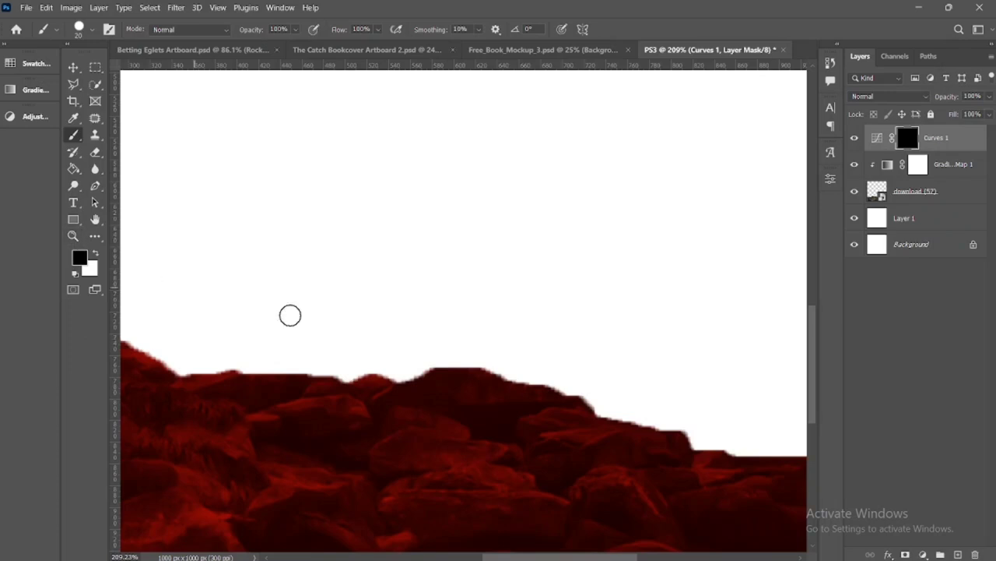
key("x")
mouse_move(417, 377)
left_mouse_down()
mouse_move(459, 365)
mouse_move(594, 407)
left_mouse_up()
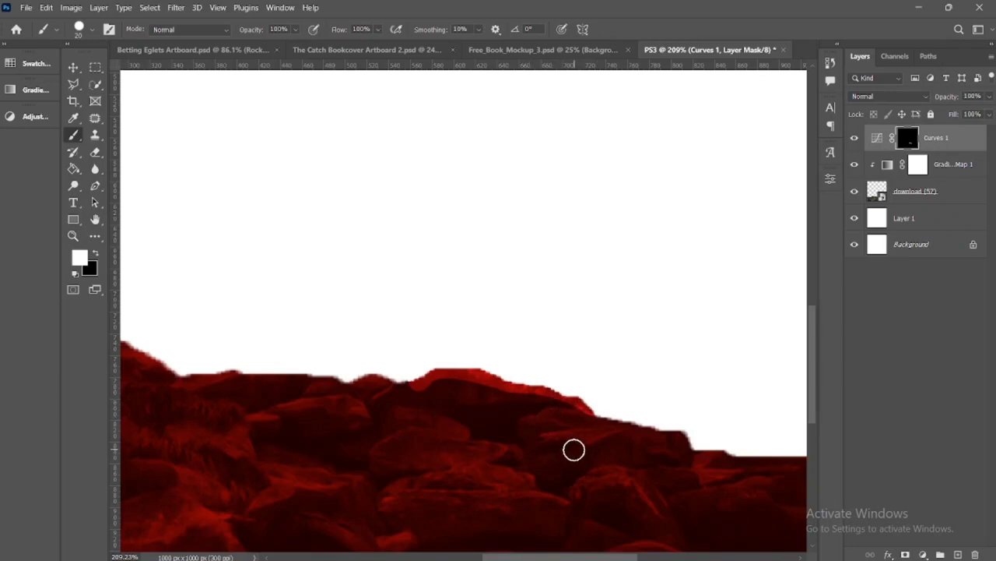
mouse_move(594, 407)
left_mouse_down()
mouse_move(741, 459)
mouse_move(803, 454)
left_mouse_up()
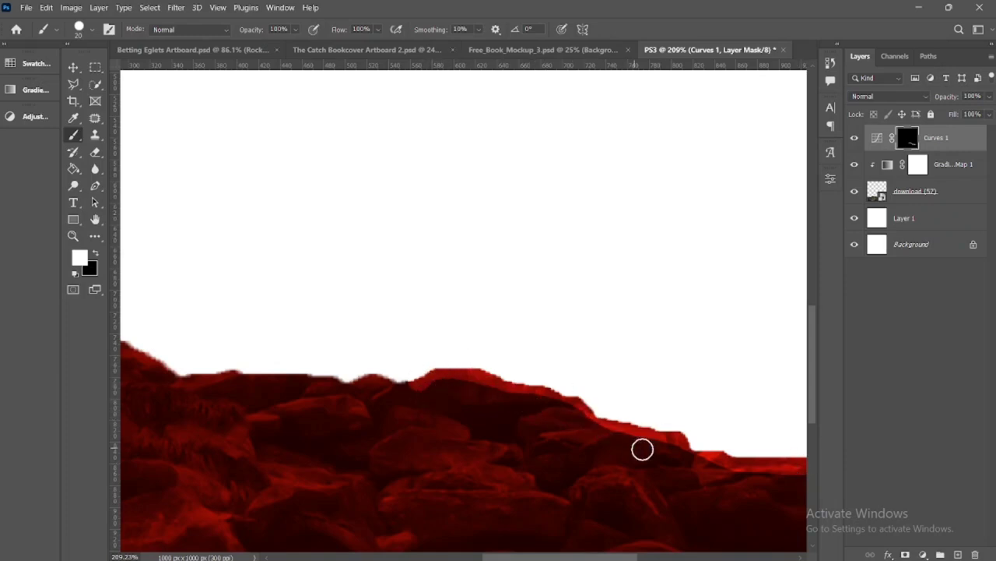
key("ctrl+z")
key("ctrl+z")
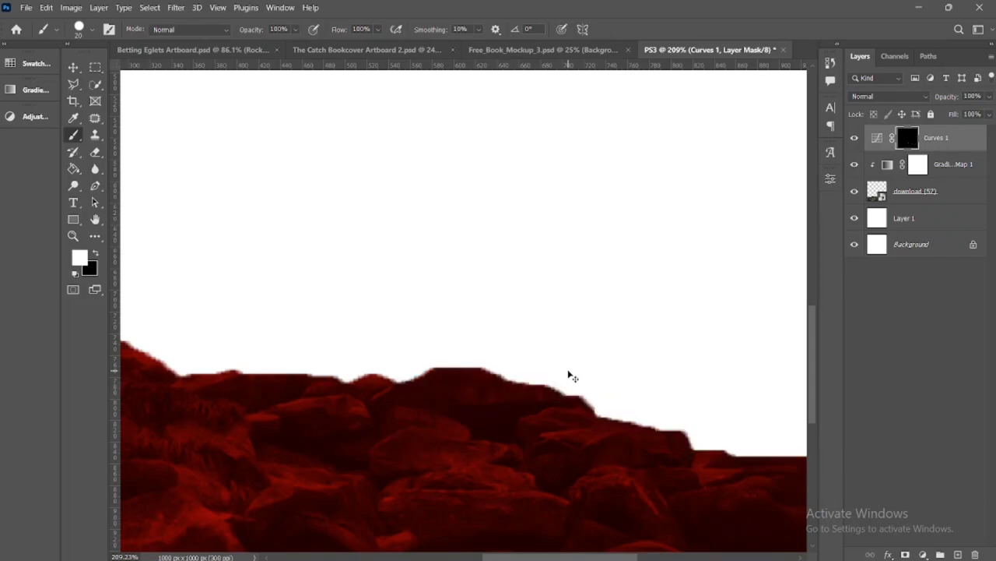
Switch the brush to the Soft Round preset with 0% hardness, keeping the size at 20 px
left_click(89, 31)
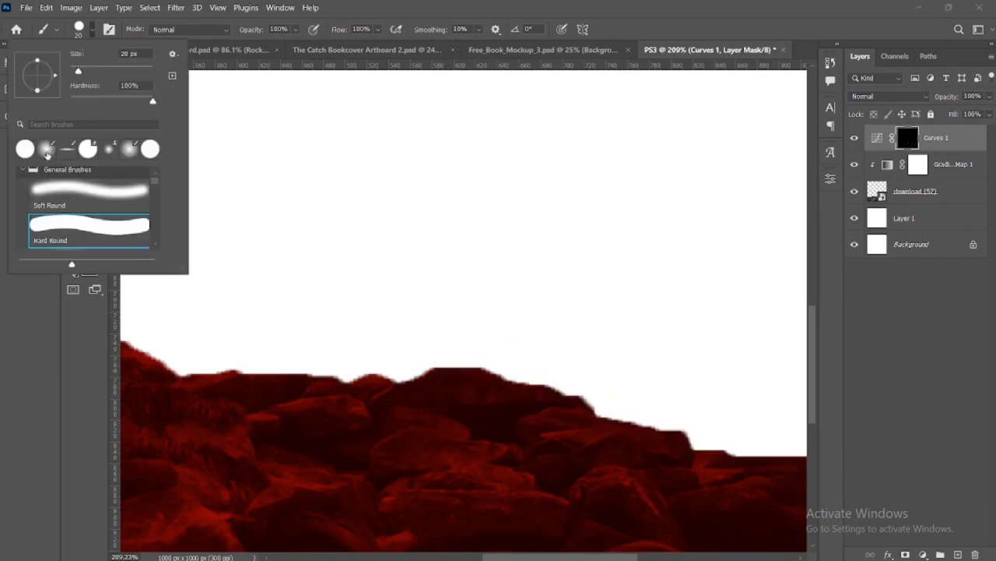
left_click(46, 154)
left_click(84, 199)
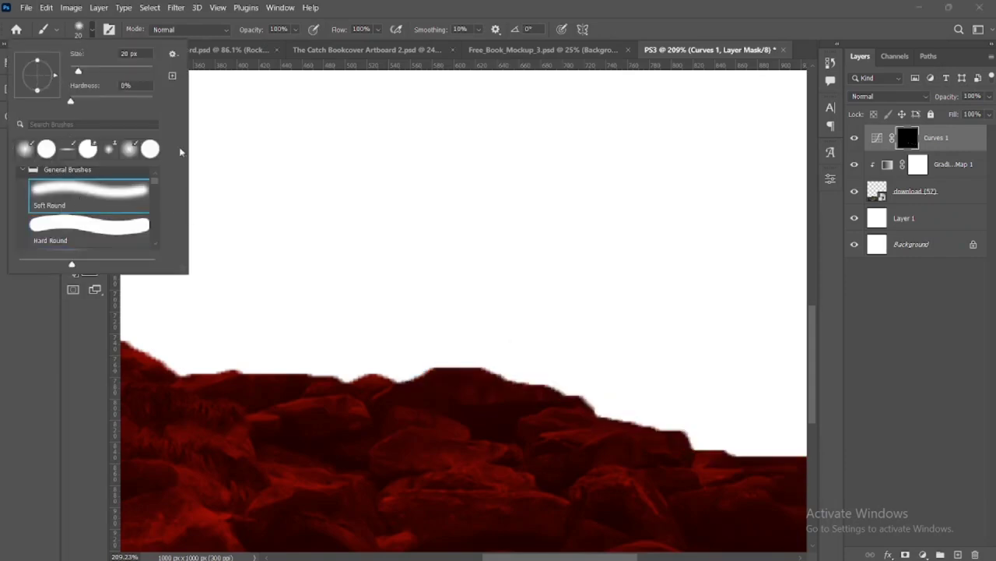
left_click(93, 31)
left_click(93, 31)
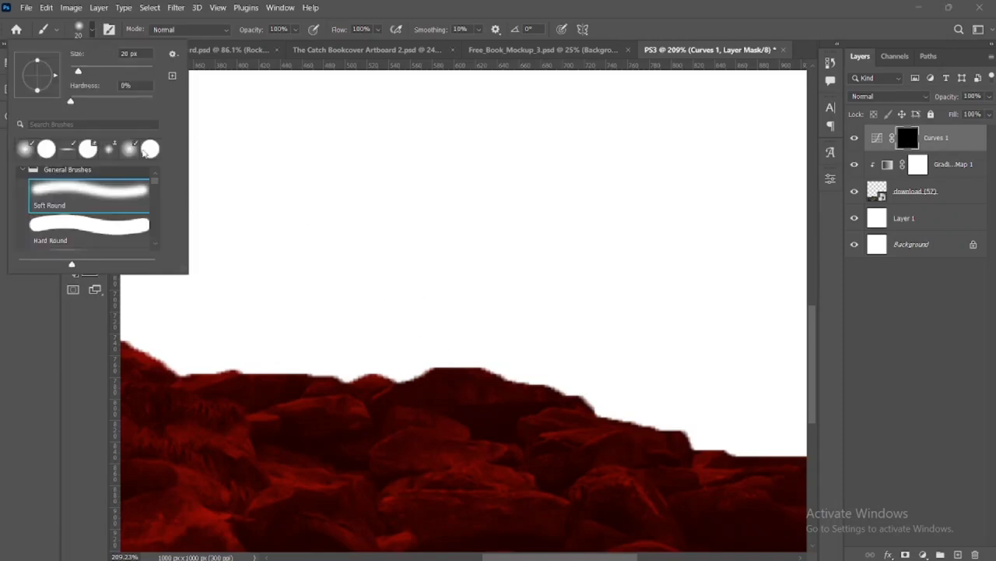
left_click(91, 33)
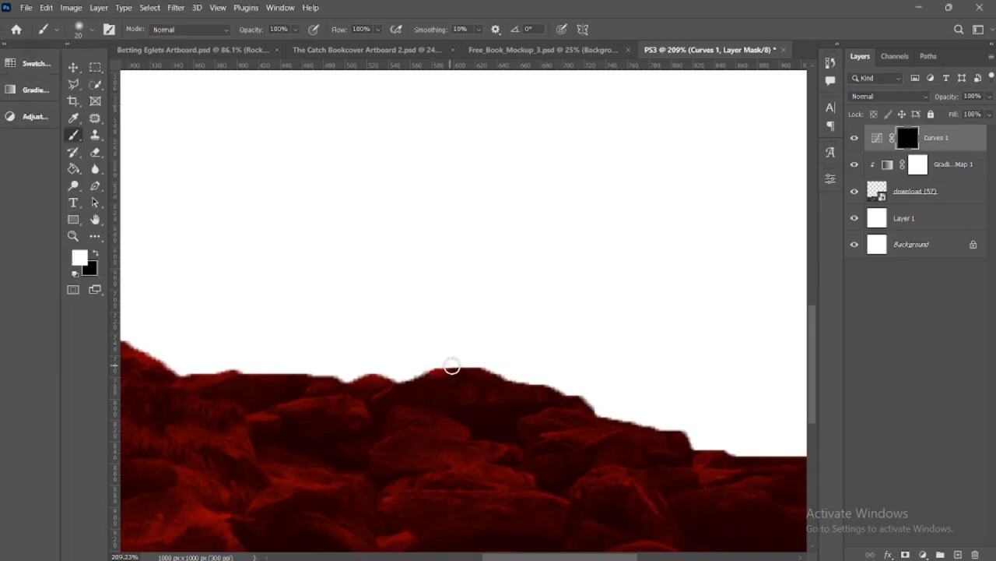
Paint white on the Curves 1 mask along the rocky skyline and the upper edges of individual rocks to reveal rim highlights
left_click_drag(478, 370, 592, 405)
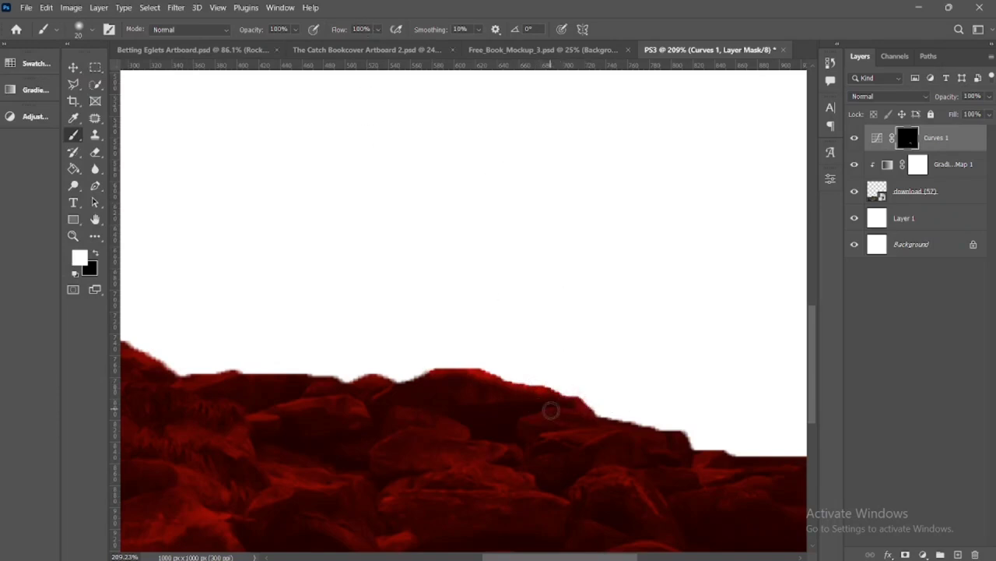
left_click_drag(571, 403, 688, 437)
mouse_move(583, 481)
left_mouse_down()
mouse_move(619, 479)
mouse_move(646, 498)
left_mouse_up()
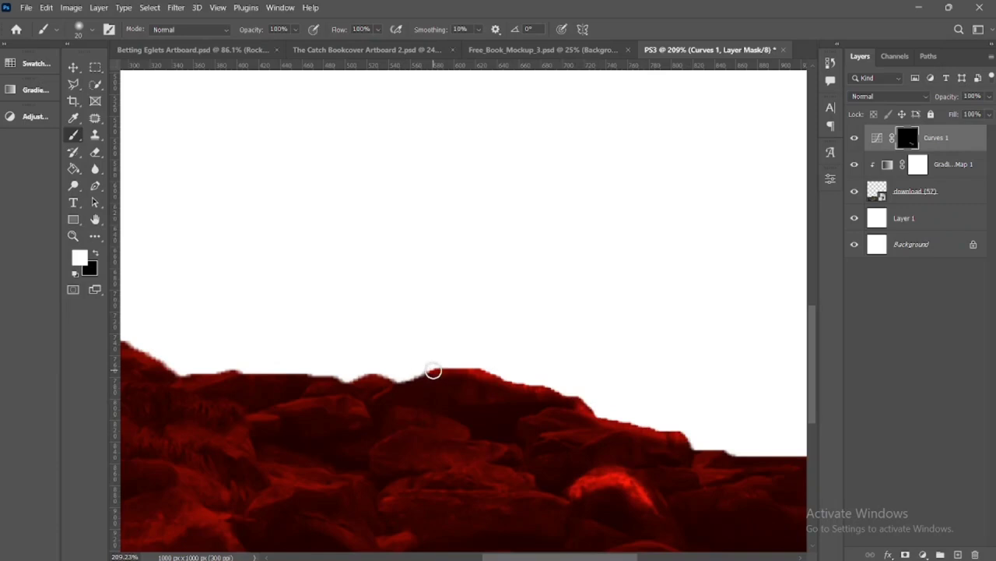
mouse_move(395, 382)
left_mouse_down()
mouse_move(353, 369)
mouse_move(207, 375)
mouse_move(166, 367)
left_mouse_up()
mouse_move(220, 386)
left_mouse_down()
mouse_move(416, 412)
mouse_move(546, 413)
mouse_move(503, 394)
mouse_move(445, 350)
mouse_move(364, 351)
left_mouse_up()
left_click_drag(364, 351, 340, 362)
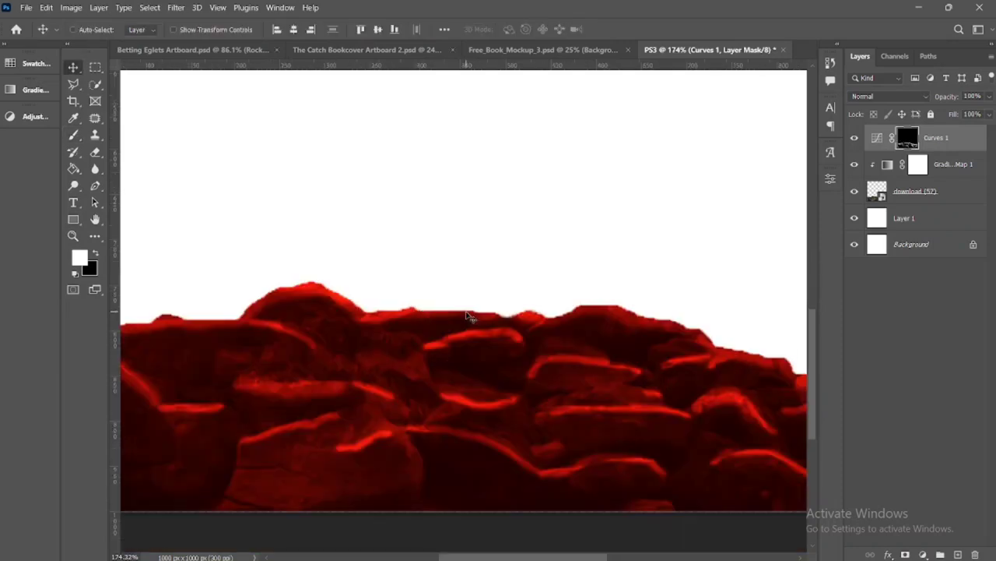
key("ctrl")
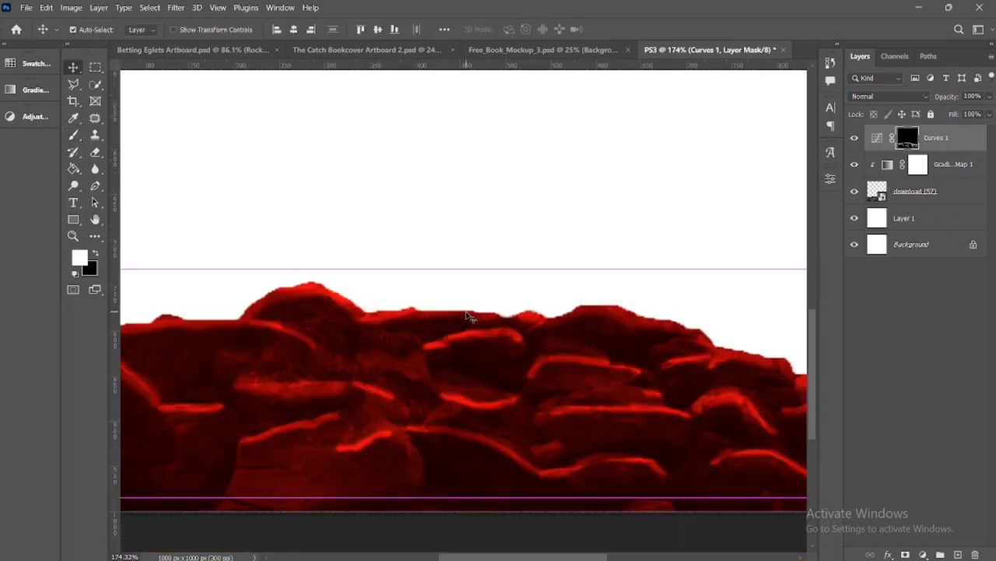
Steepen the RGB curve of the Curves 1 adjustment to brighten the painted rock highlights further
key("ctrl+0")
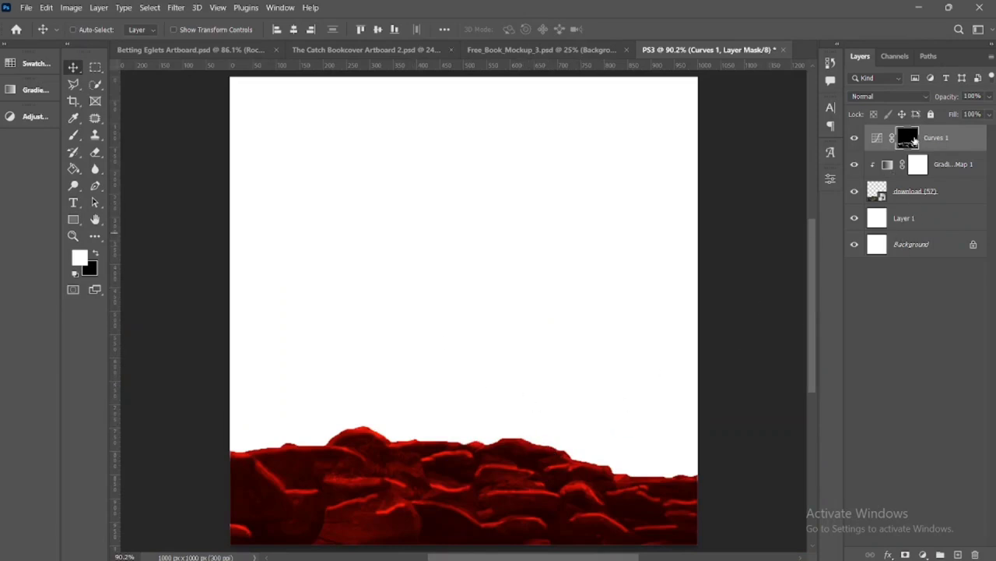
left_click(875, 138)
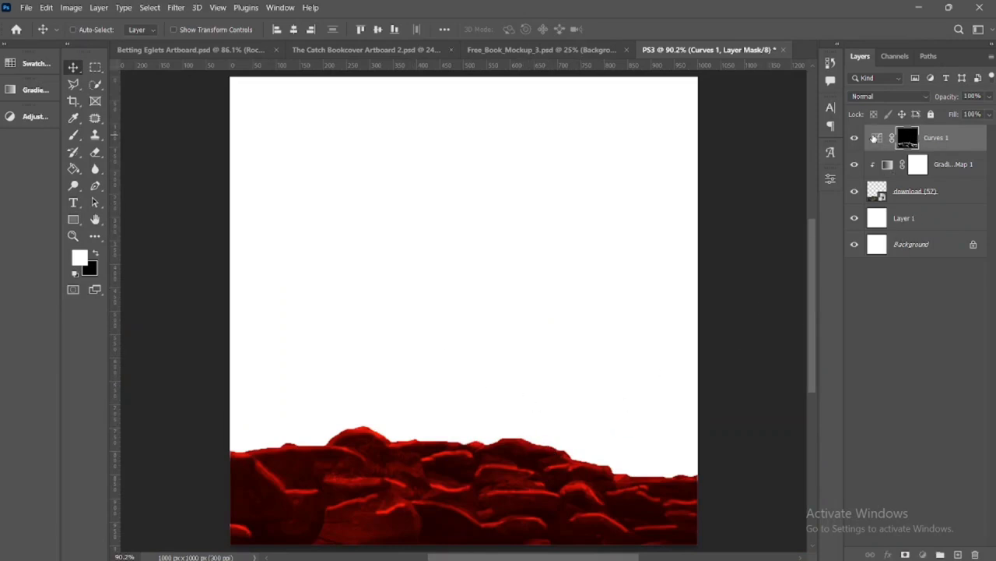
left_click(830, 178)
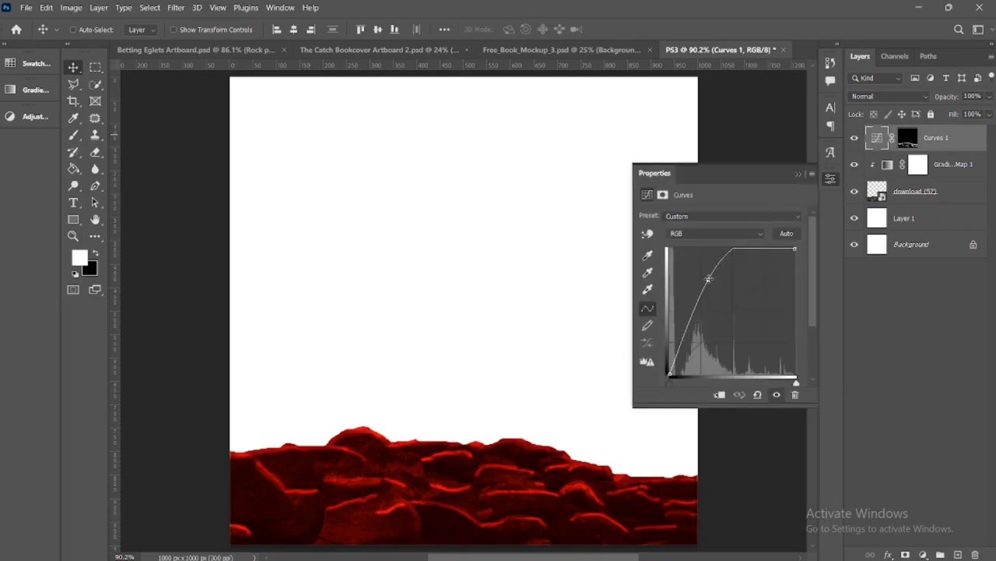
left_click_drag(708, 278, 699, 271)
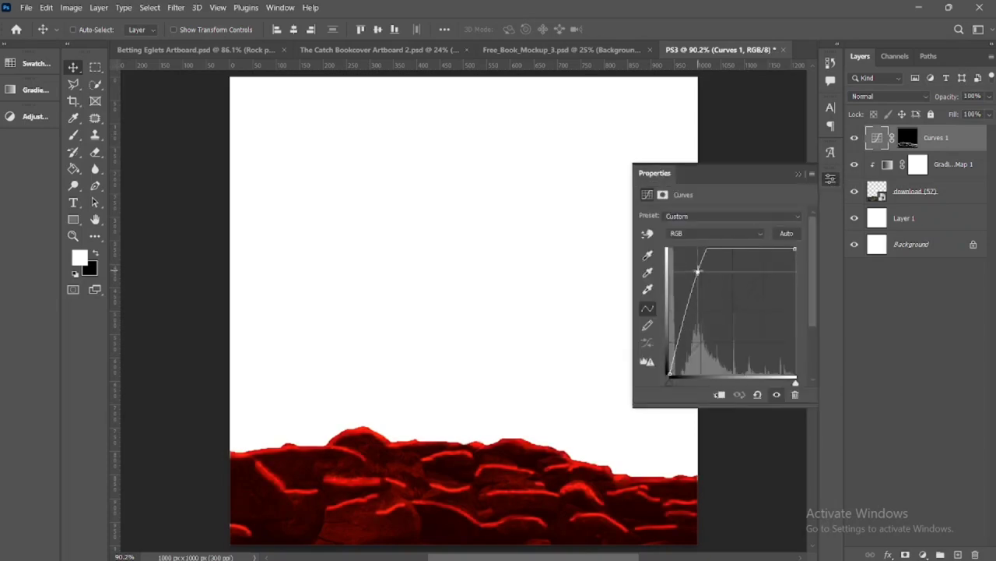
left_click(800, 172)
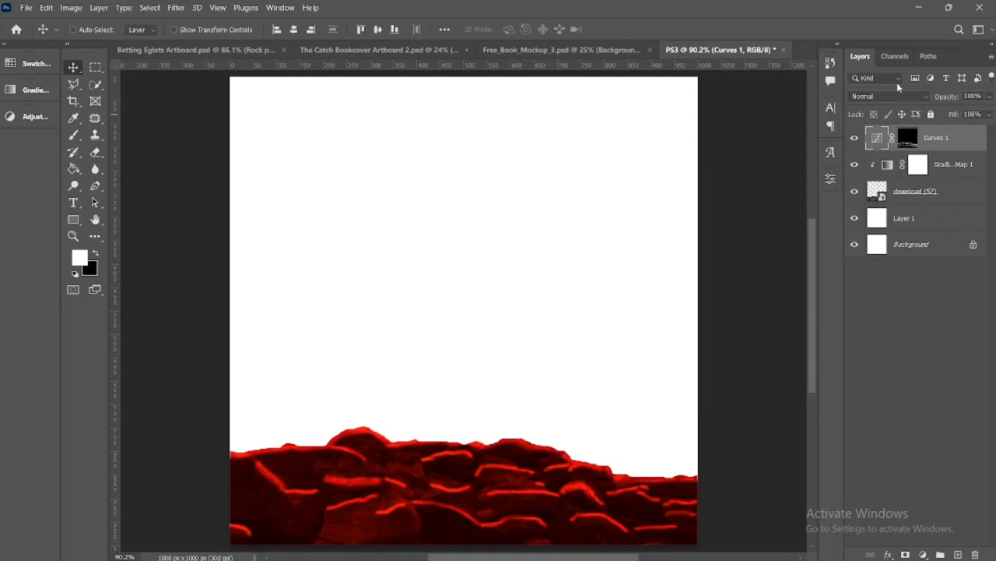
Set the Curves 1 layer's blend mode to Dissolve and lower its RGB curve point slightly to soften the highlights
left_click(926, 96)
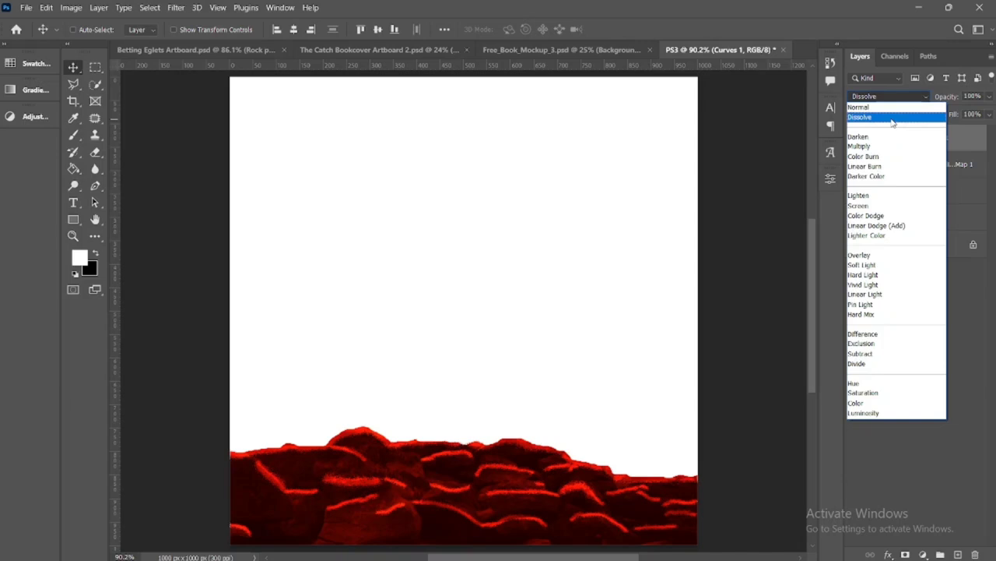
left_click(894, 119)
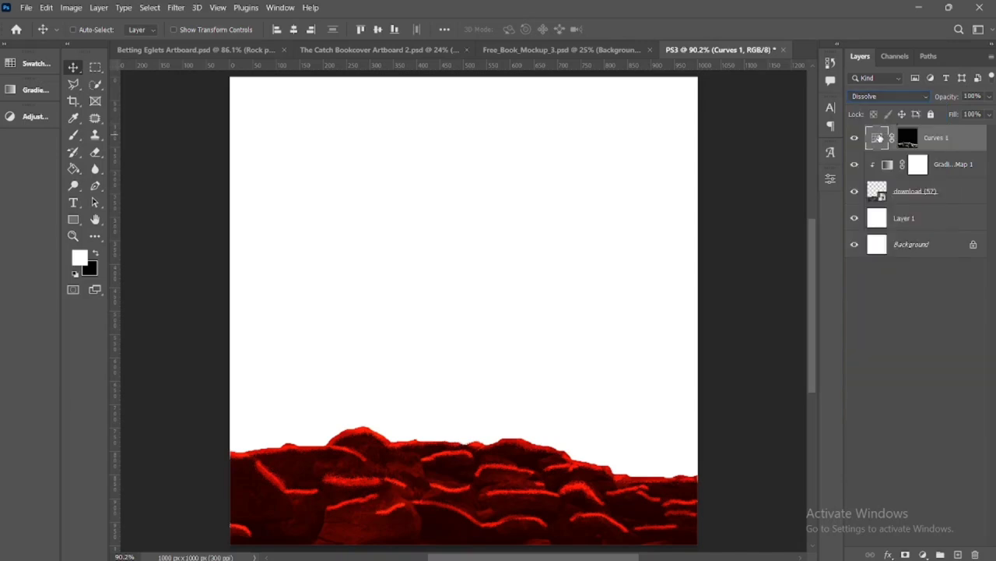
left_click(831, 179)
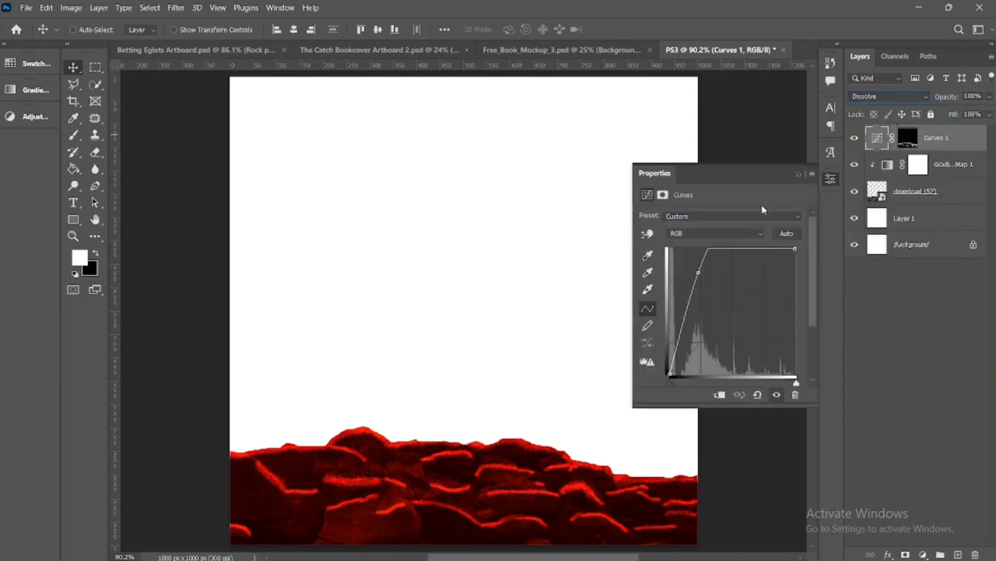
left_click_drag(697, 272, 702, 280)
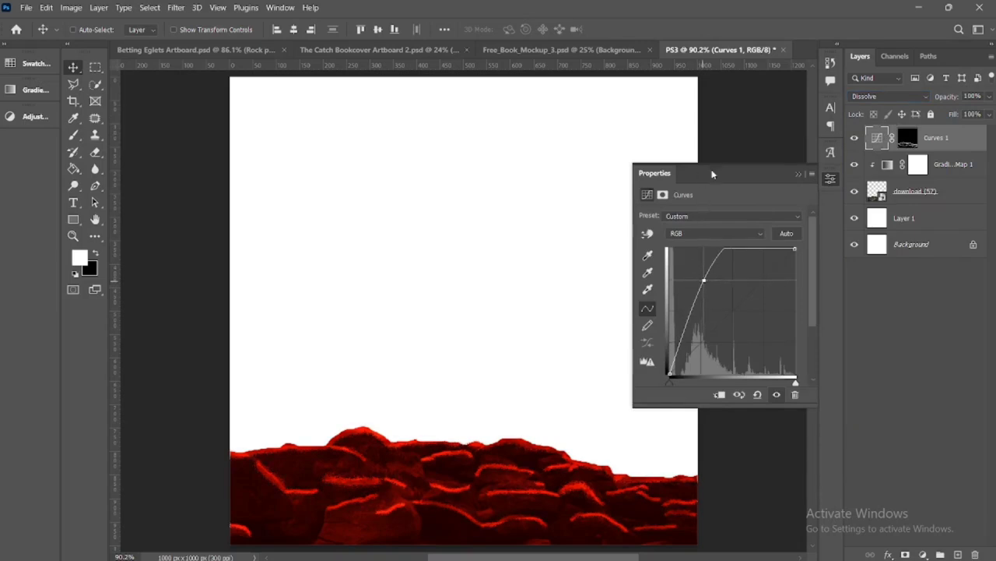
left_click(799, 174)
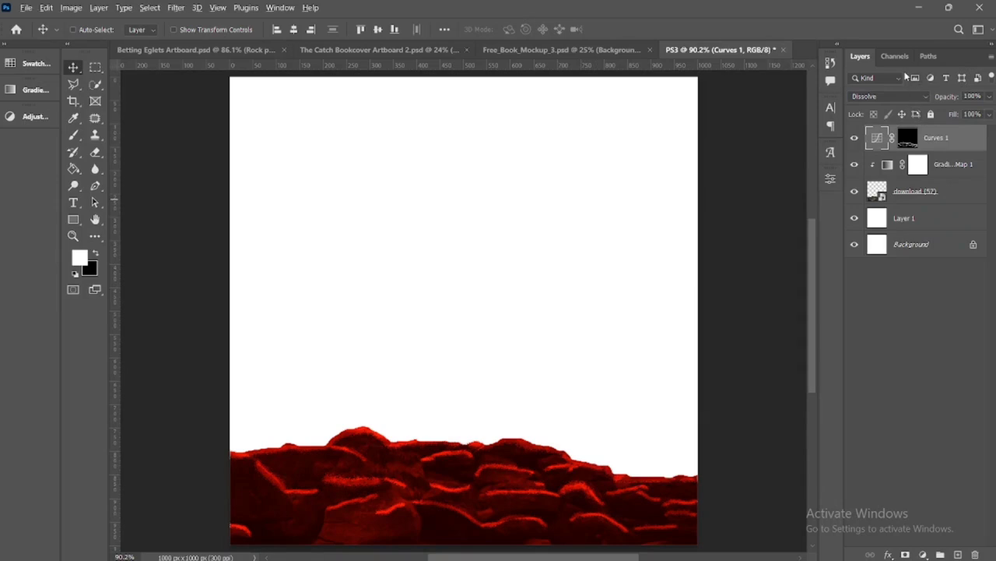
Add a Color Balance adjustment clipped to the Curves 1 layer and shift its midtones toward red and yellow
left_click(923, 554)
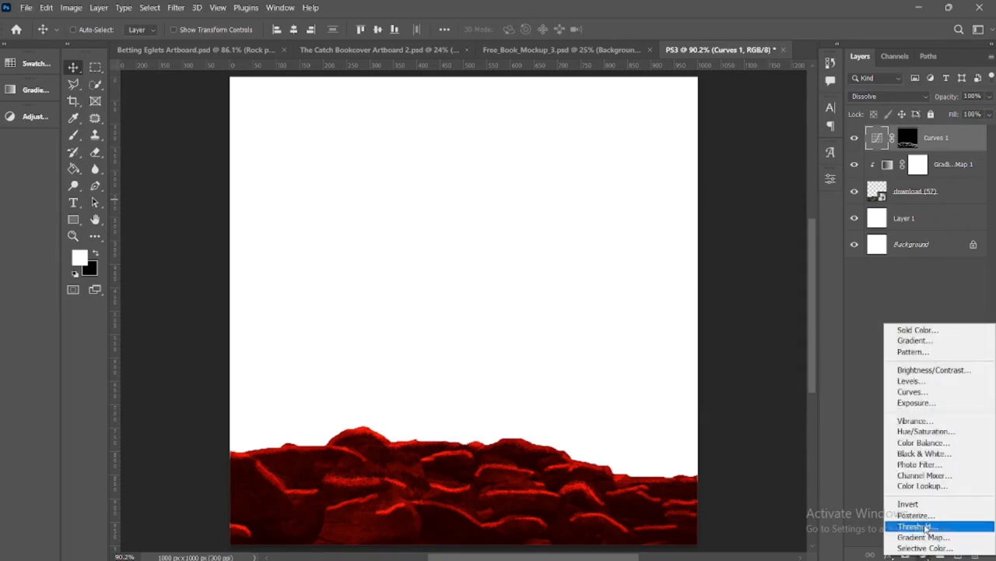
left_click(940, 443)
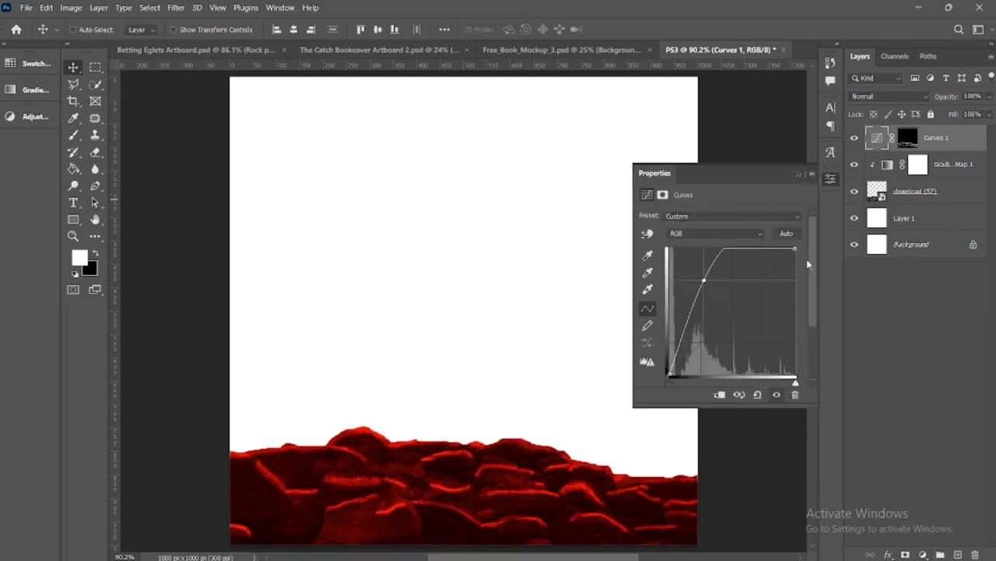
left_click(717, 394)
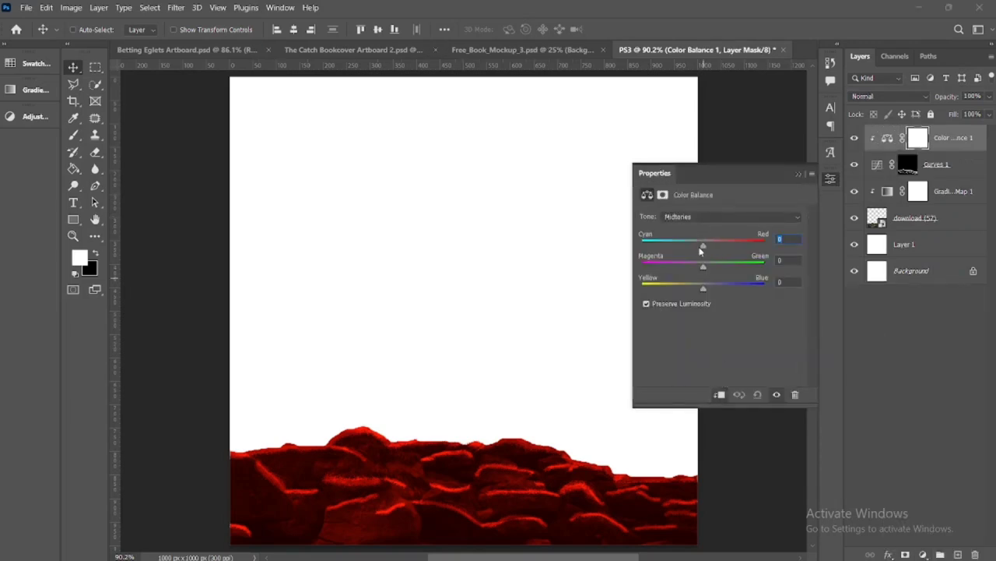
left_click_drag(723, 252, 723, 248)
left_click_drag(703, 289, 696, 296)
In the Color Balance, set the shadows to +33 red and -21 yellow, and the highlights to +4 red and slightly toward yellow
left_click(798, 218)
left_click(704, 226)
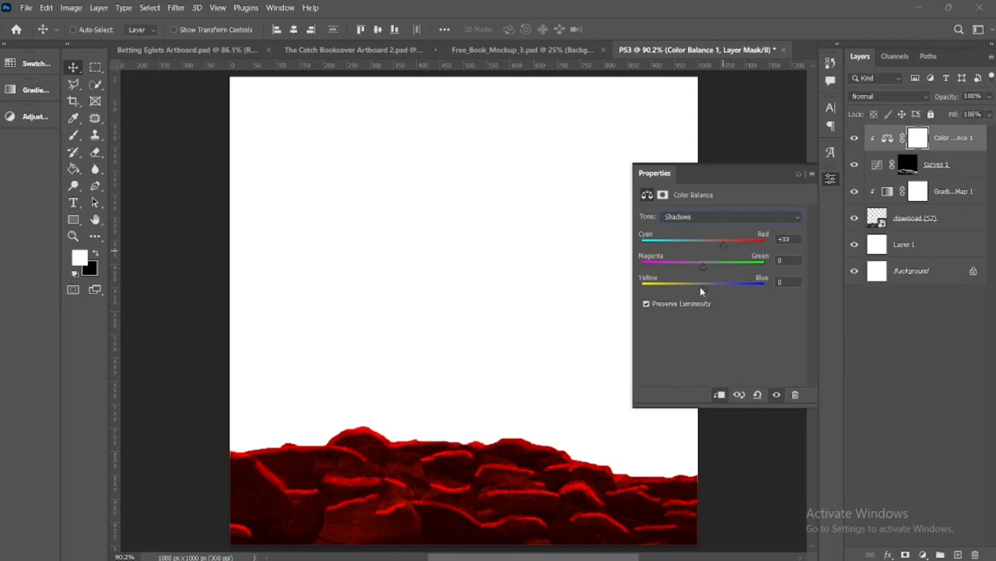
left_click_drag(700, 287, 689, 288)
left_click(774, 218)
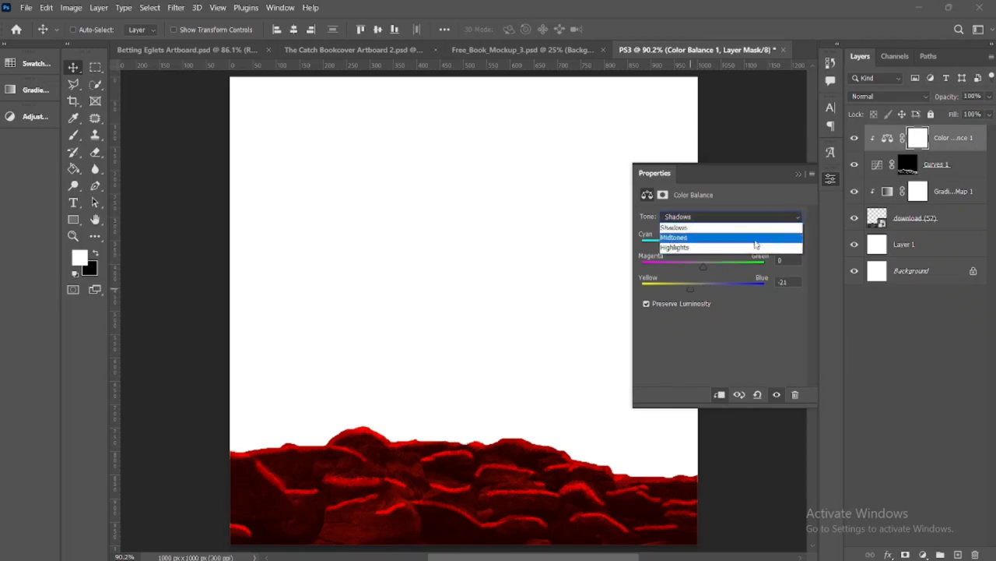
left_click(755, 247)
left_click_drag(704, 247, 707, 247)
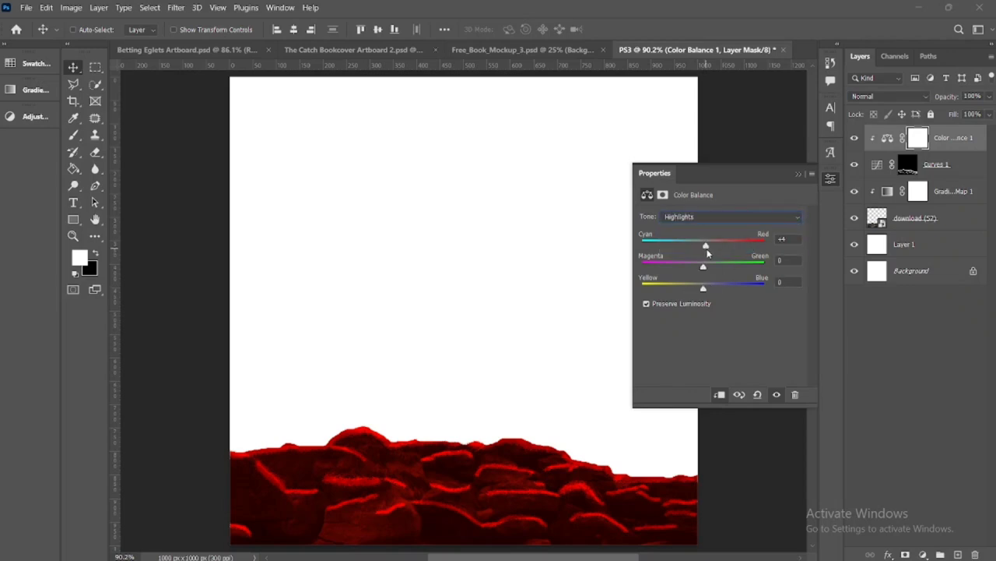
left_click_drag(701, 290, 697, 289)
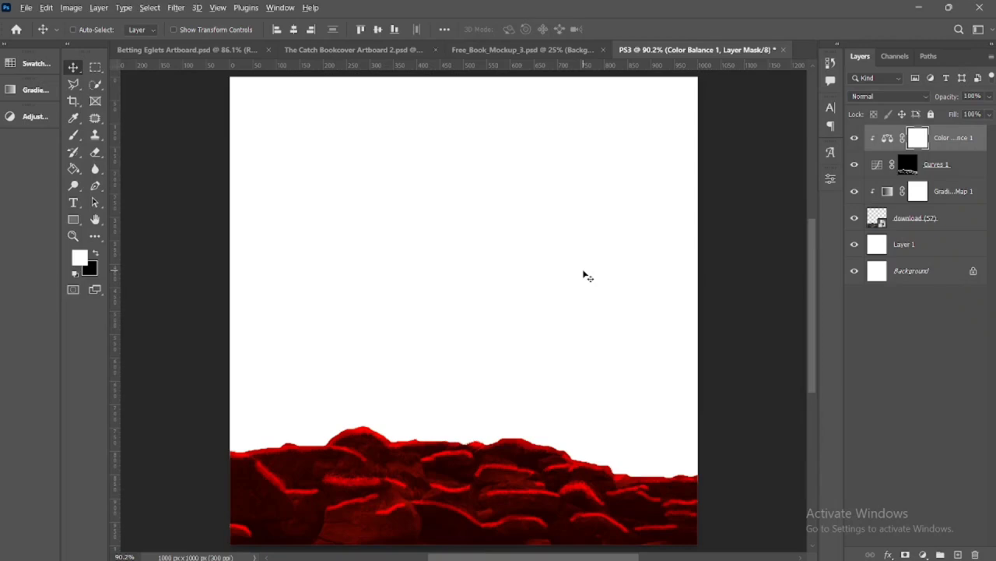
Paint an extra curved highlight on the Curves 1 mask with a 10 px white brush, over the dark rock near the lower-left corner
scroll(567, 218, "down", 2)
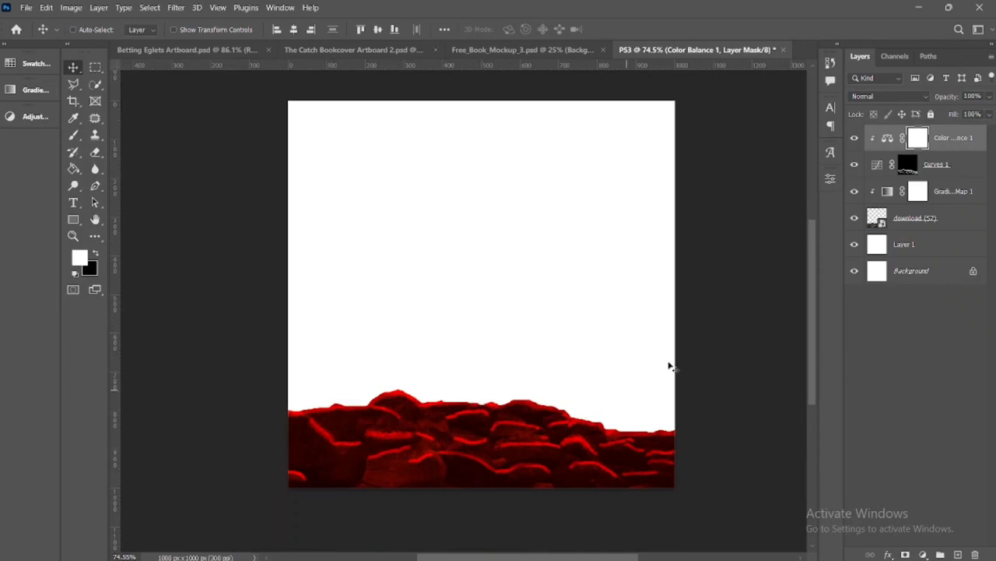
left_click(910, 168)
scroll(383, 381, "up", 8)
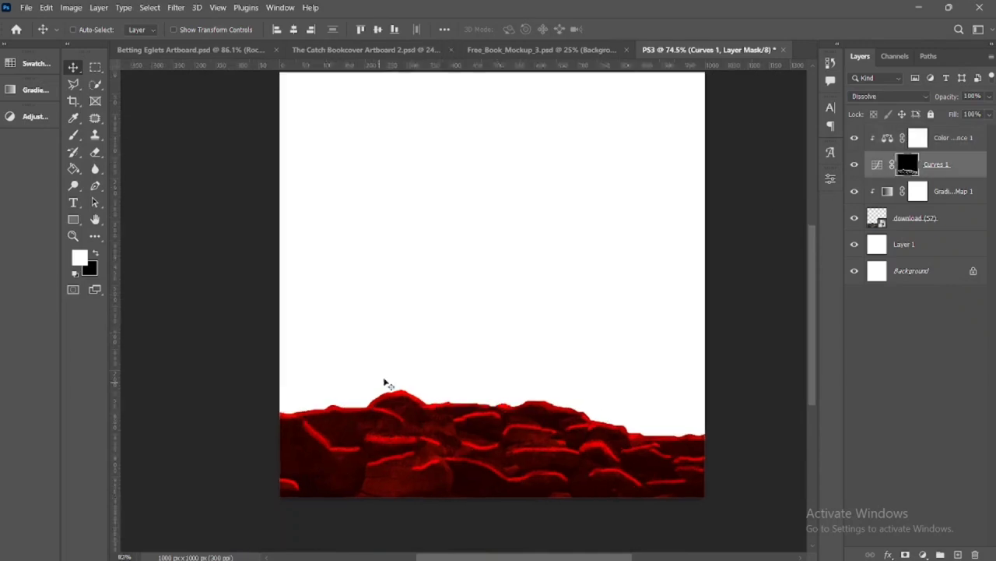
left_click_drag(422, 425, 556, 206)
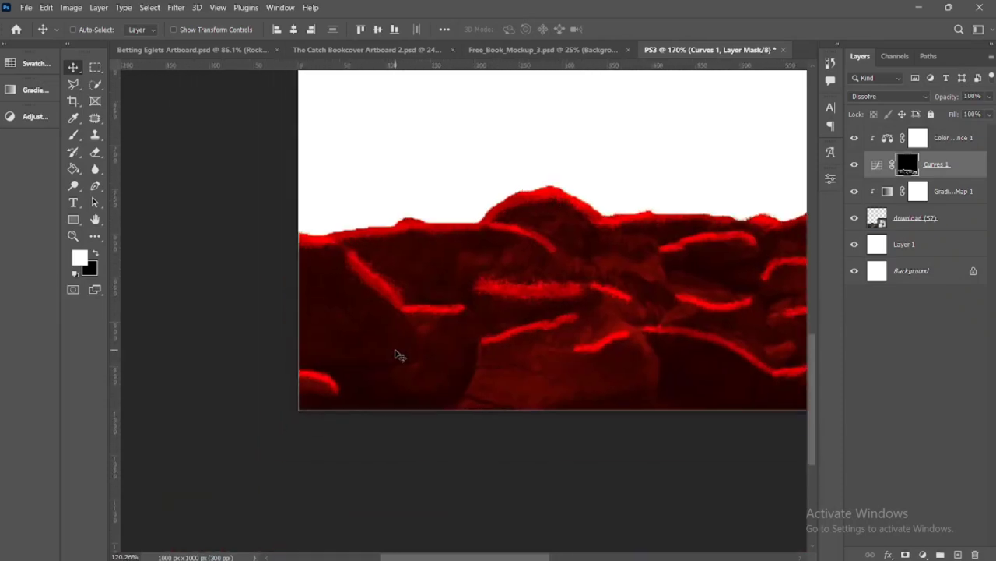
key("b")
mouse_move(423, 329)
left_mouse_down()
mouse_move(410, 364)
mouse_move(380, 365)
left_mouse_up()
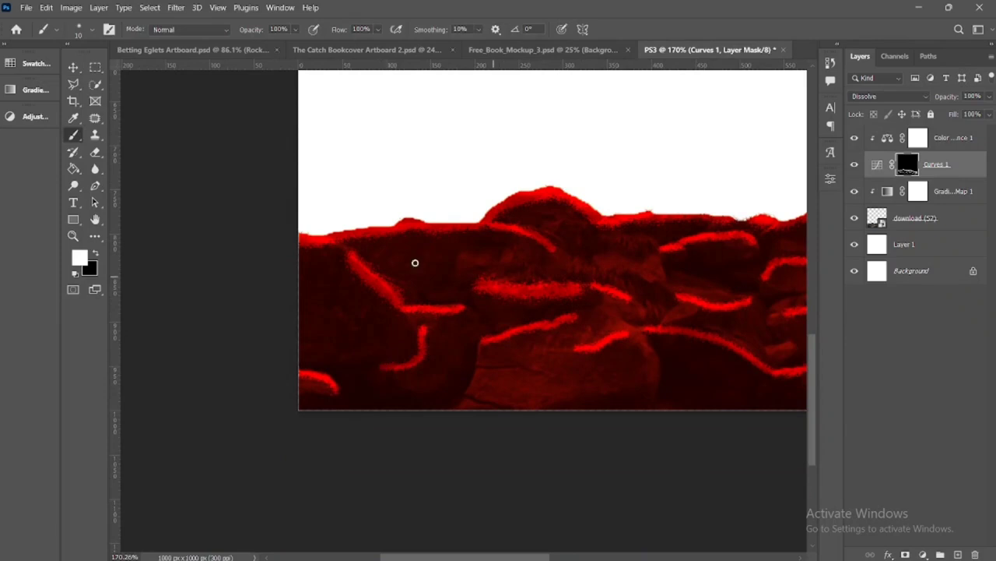
key("ctrl+0")
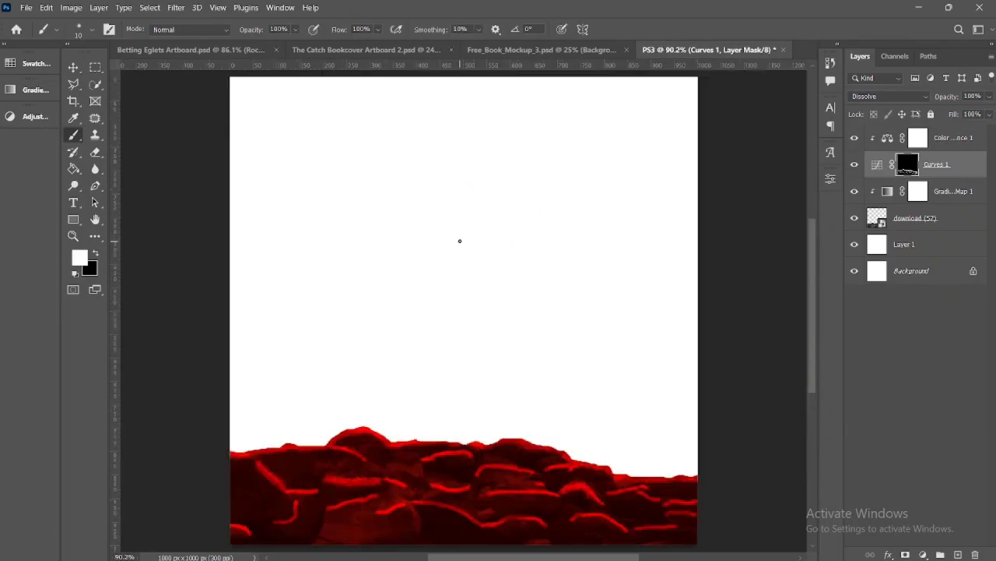
Rename Layer 1, directly above the Background layer, as BG
key("v")
left_click(955, 249)
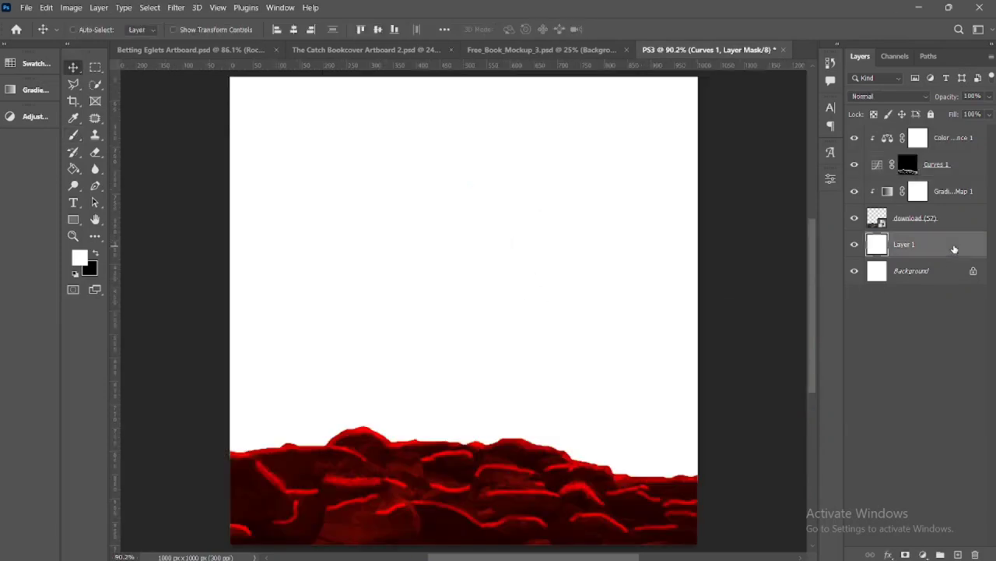
scroll(469, 202, "down", 2)
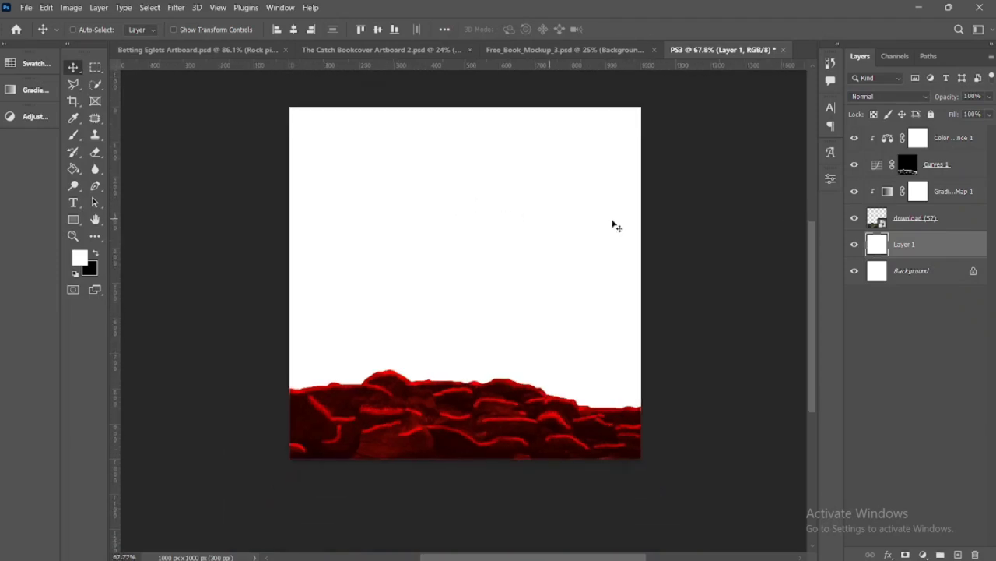
double_click(912, 244)
type("BG")
key("Return")
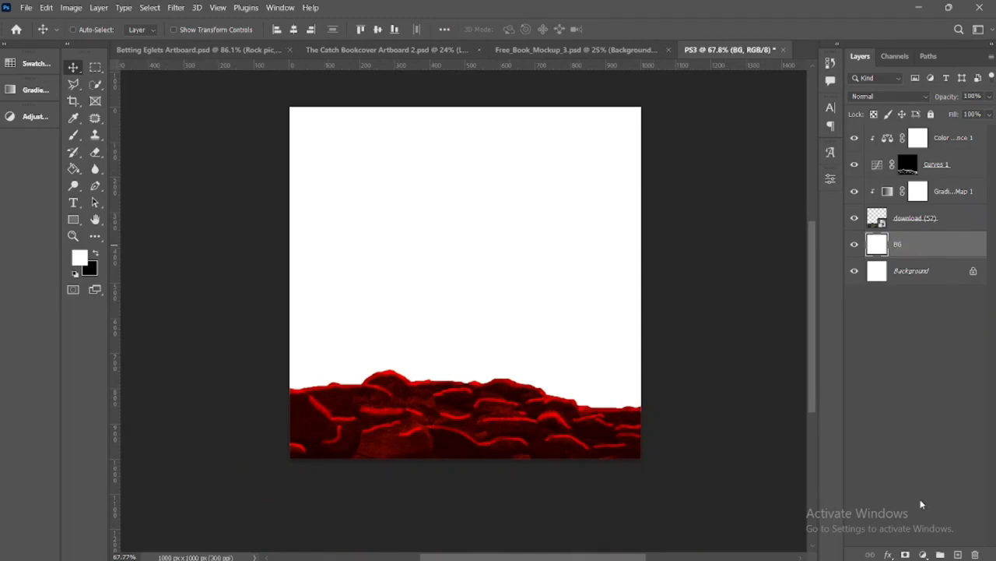
Add a Gradient Overlay to the BG layer using the Red8 black-to-red preset
left_click(888, 554)
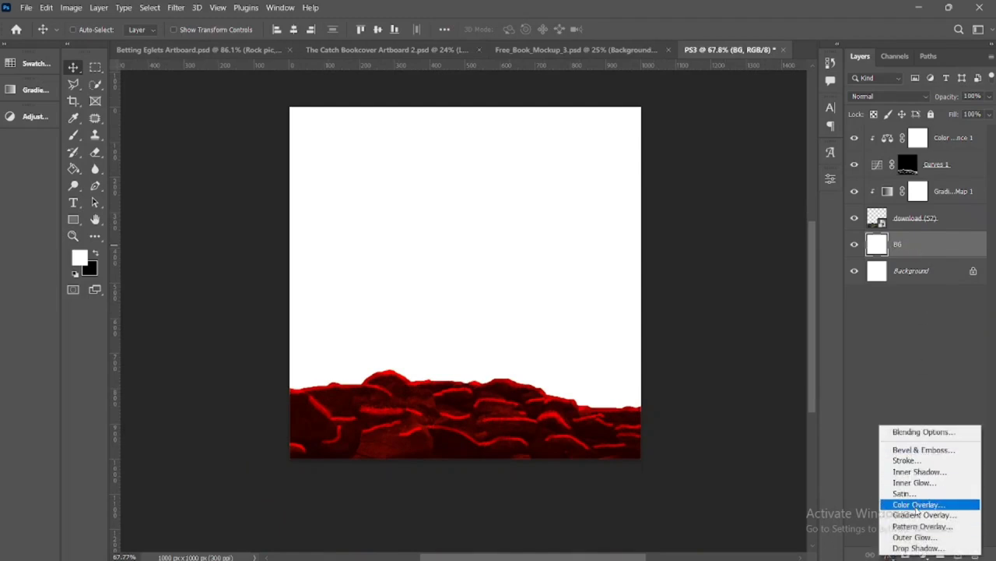
left_click(919, 515)
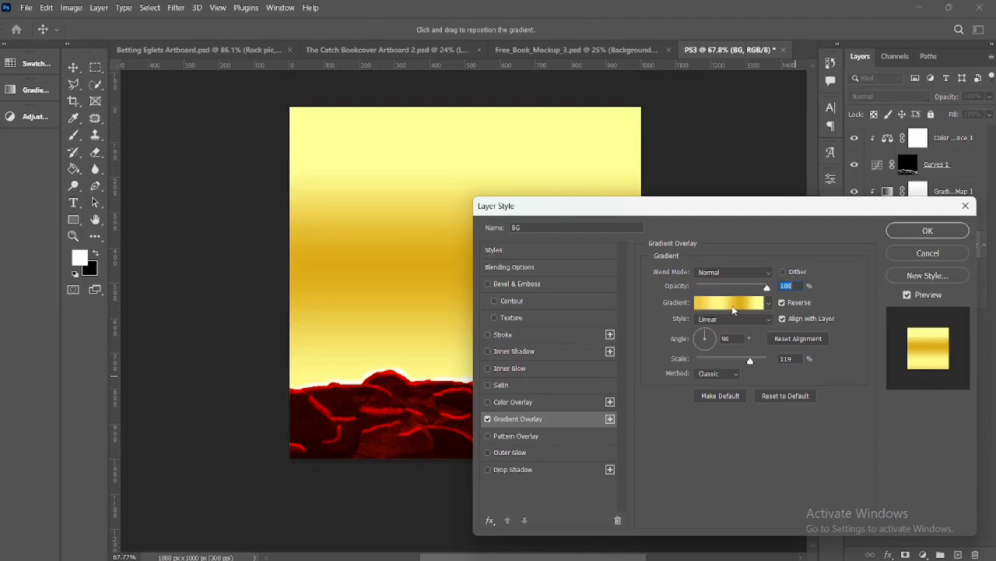
left_click(733, 310)
left_click_drag(862, 125, 876, 205)
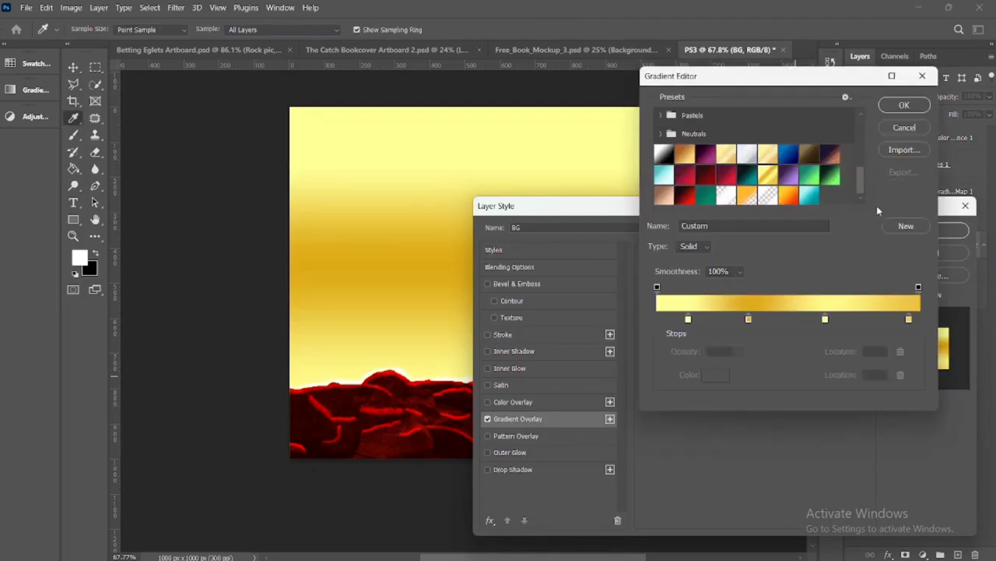
left_click(688, 196)
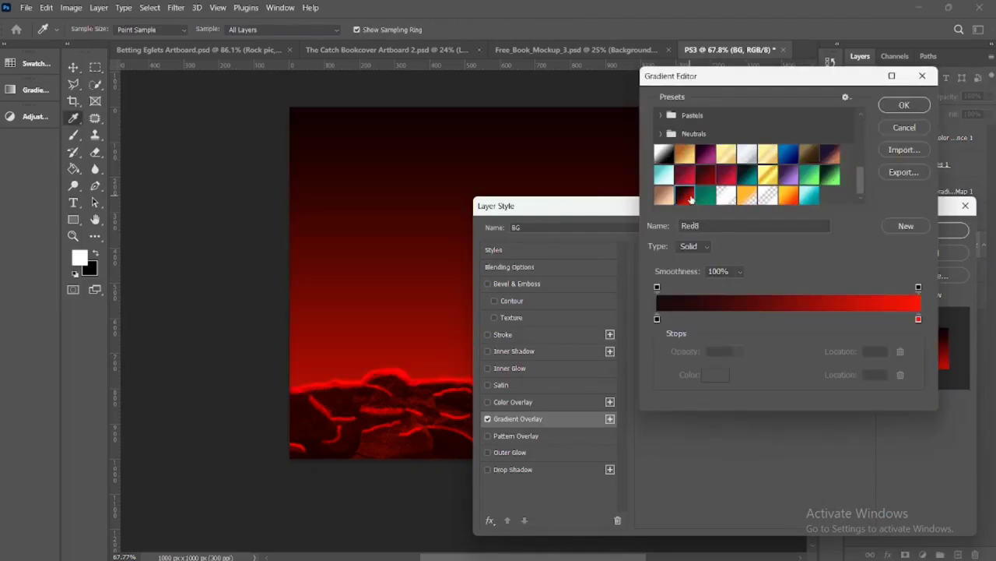
left_click(895, 106)
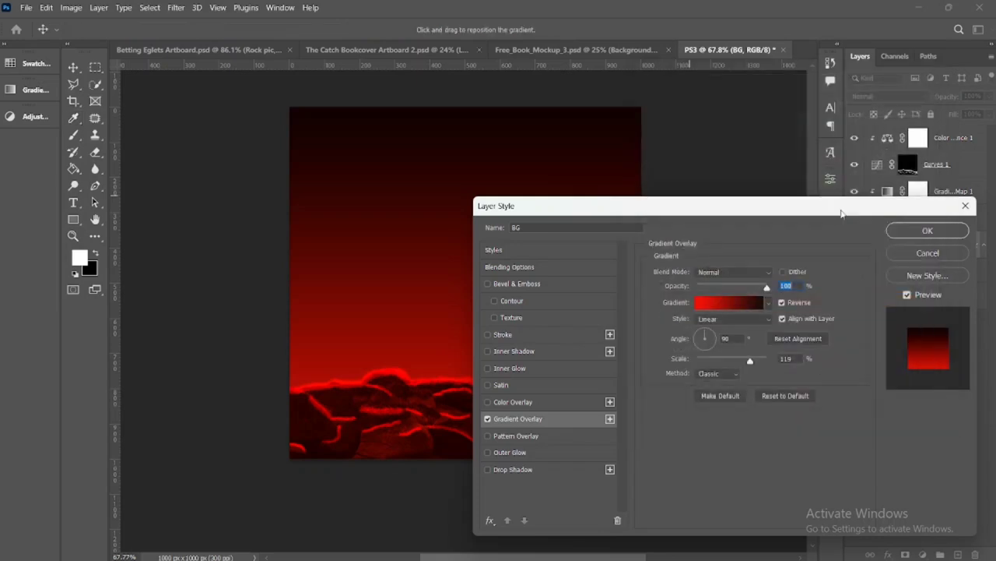
Try the Radial style on the BG gradient overlay, return it to Linear, and apply the layer style
left_click(767, 319)
left_click(743, 340)
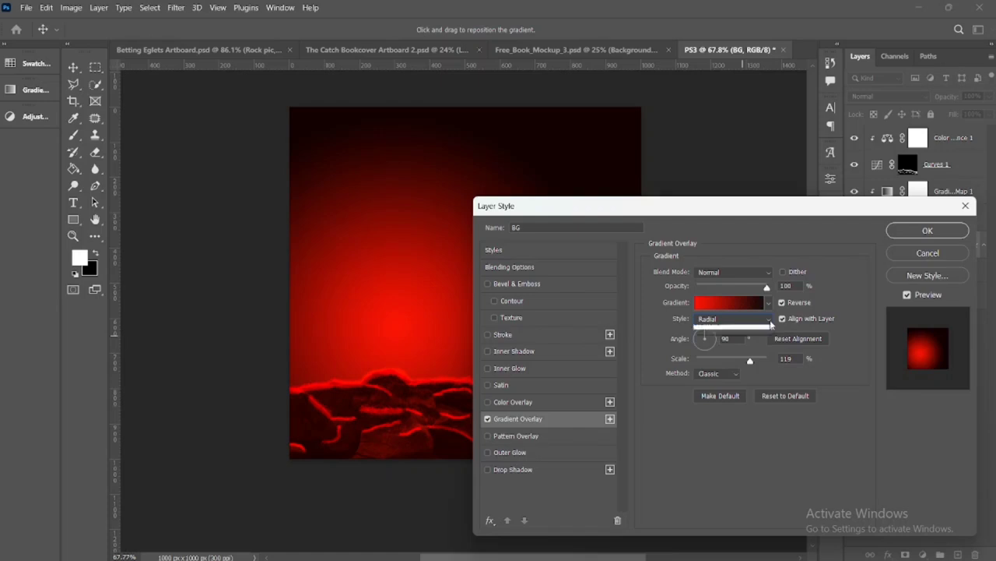
left_click(747, 319)
left_click(738, 328)
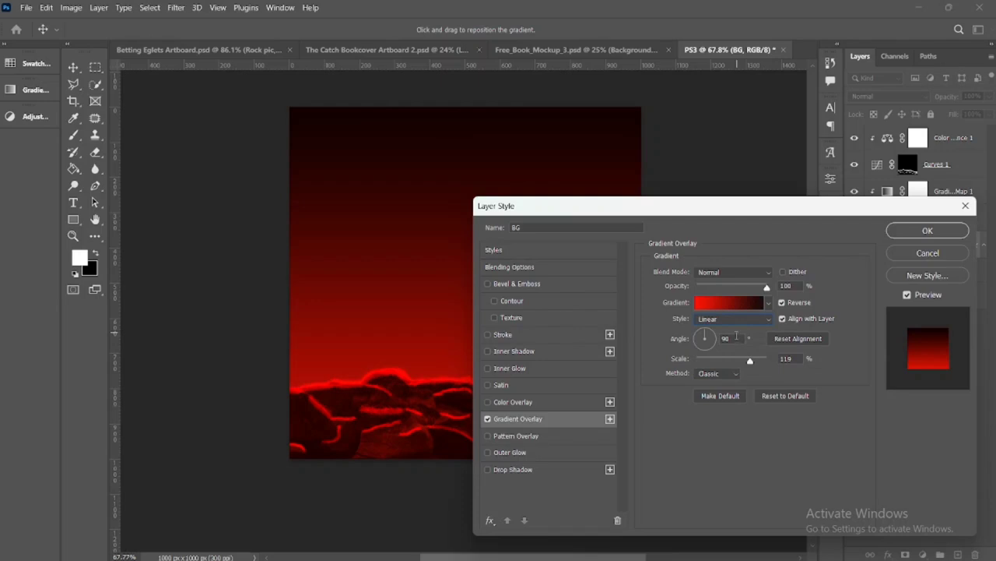
key("Return")
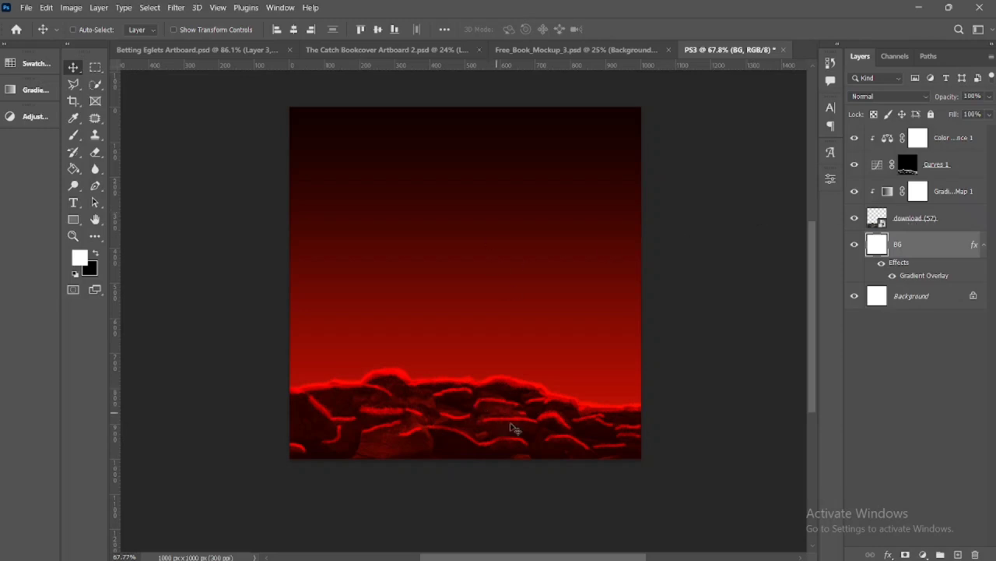
Group the rock image with its Gradient Map, Curves and Color Balance layers, and name the group ROCK
left_click(950, 222)
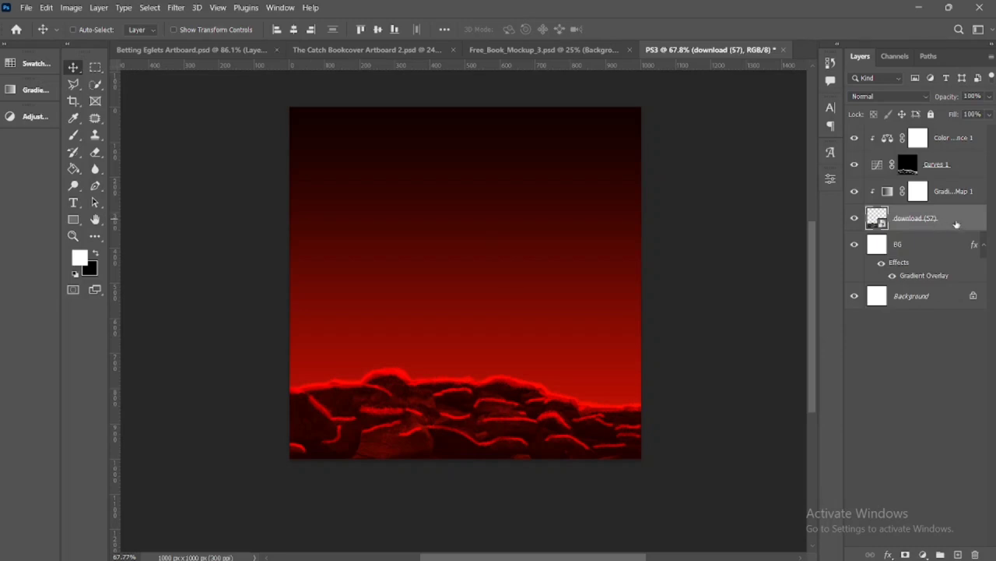
left_click(964, 139, "shift")
key("ctrl+g")
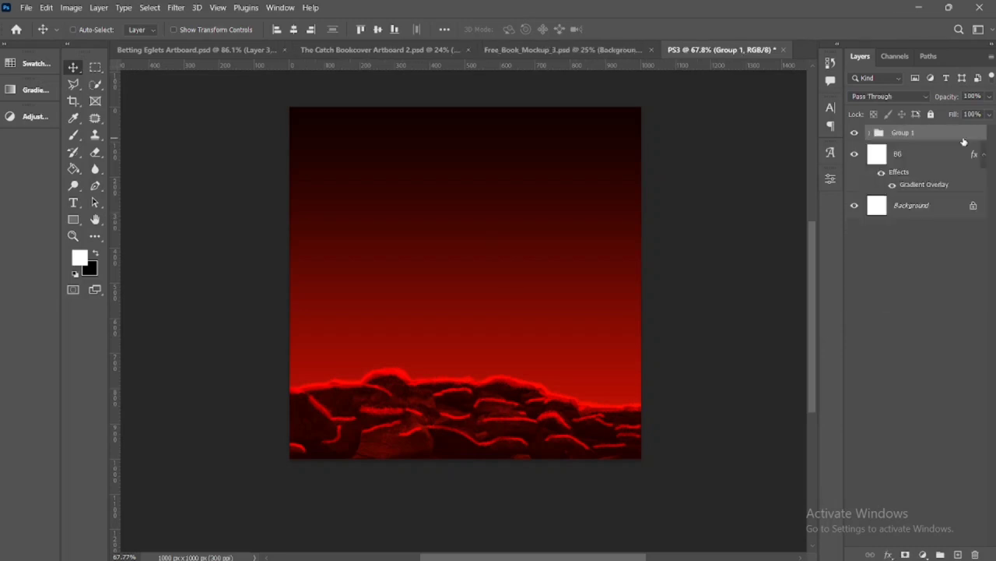
double_click(908, 133)
type("ROCK")
key("Return")
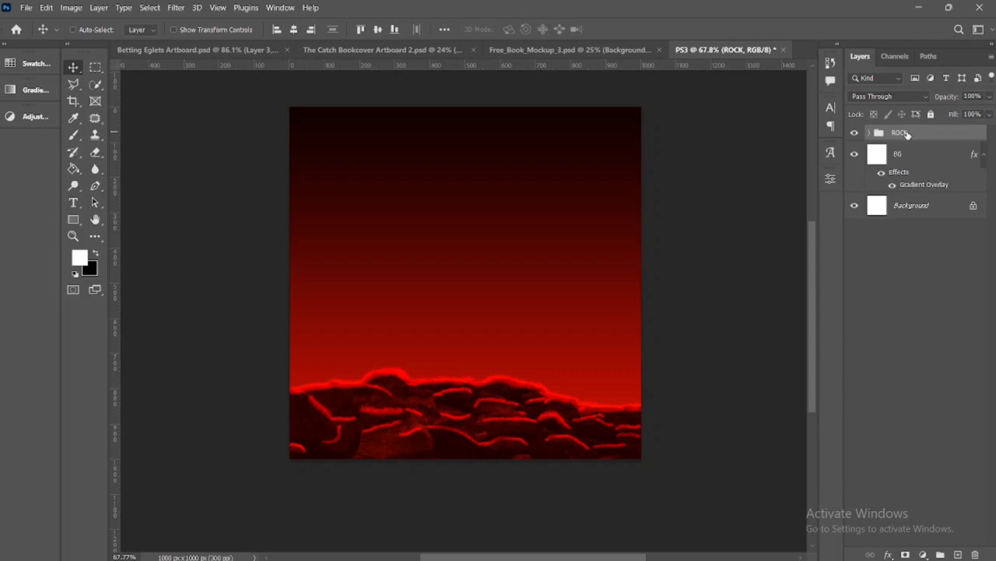
Scale the ROCK group to 136.60% and position it so the rocks span the canvas's full width along its lower edge
key("ctrl+t")
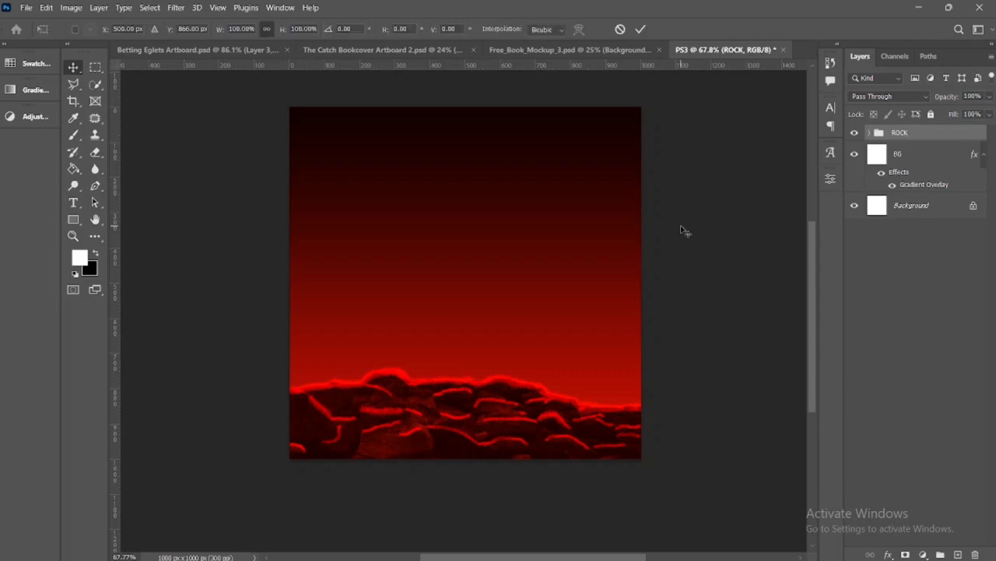
left_click_drag(640, 412, 670, 414)
left_click_drag(521, 421, 548, 425)
left_click_drag(289, 414, 255, 414)
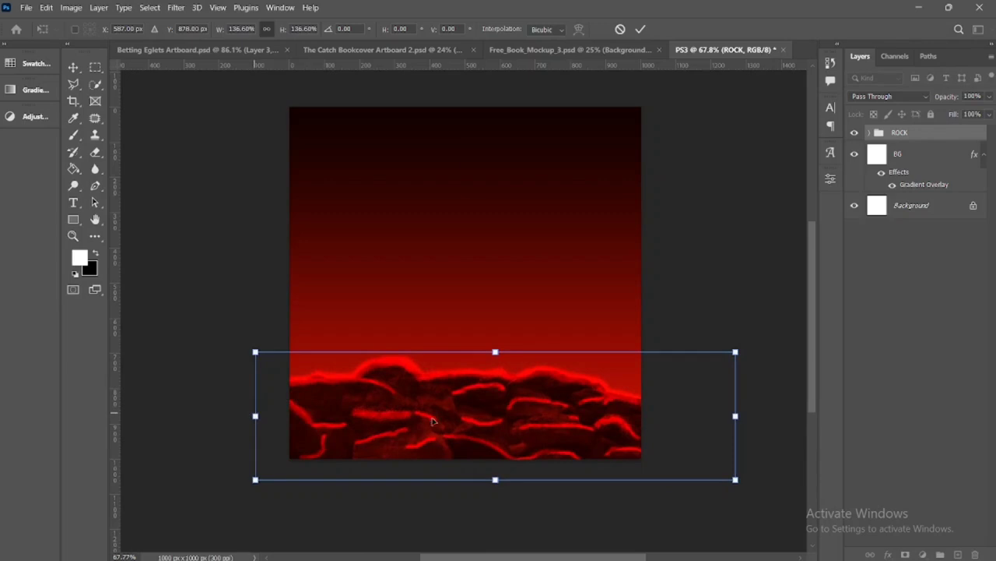
left_click_drag(455, 417, 472, 417)
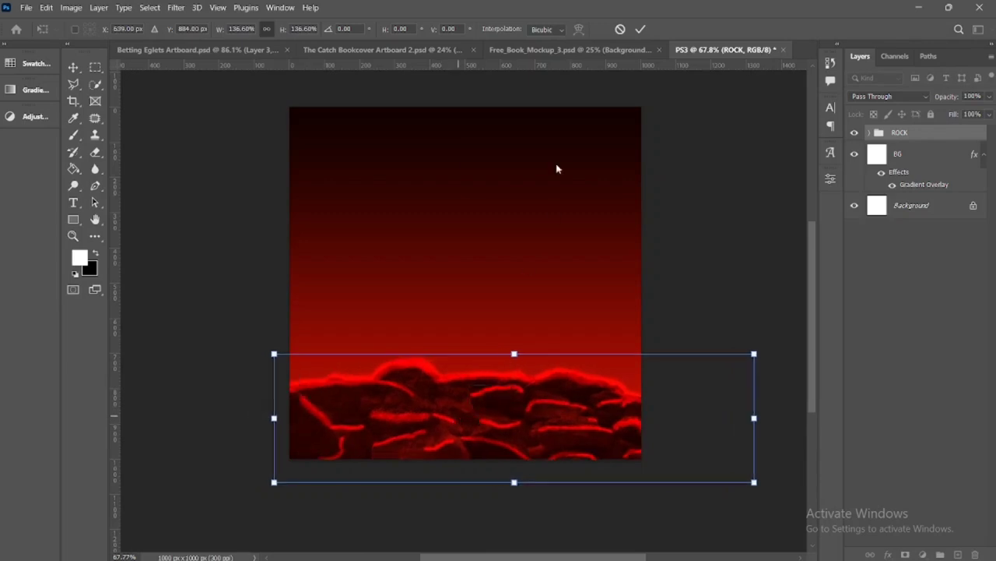
left_click(640, 29)
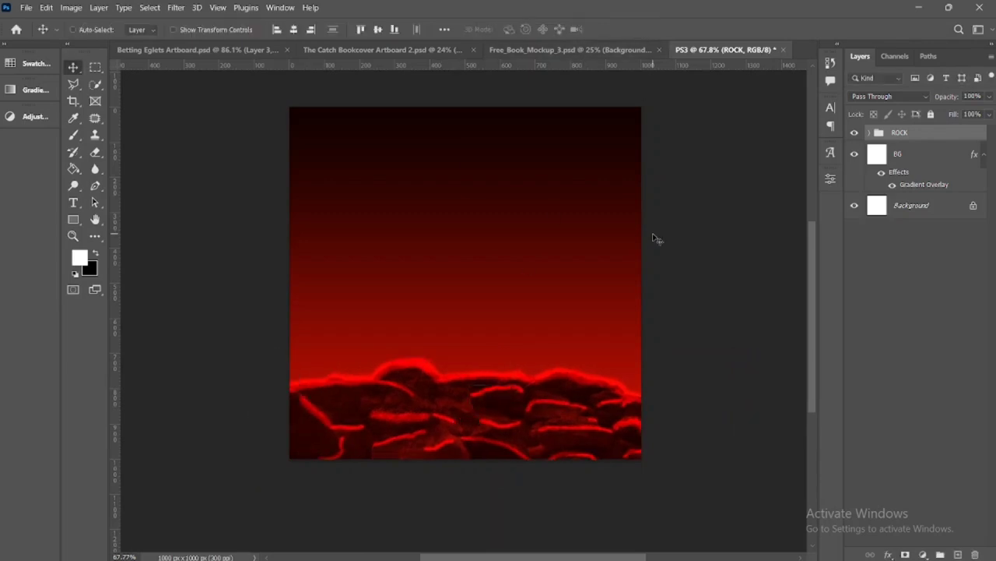
Lower the opacity of the Curves 1 layer inside the ROCK group to about 70%
left_click(869, 132)
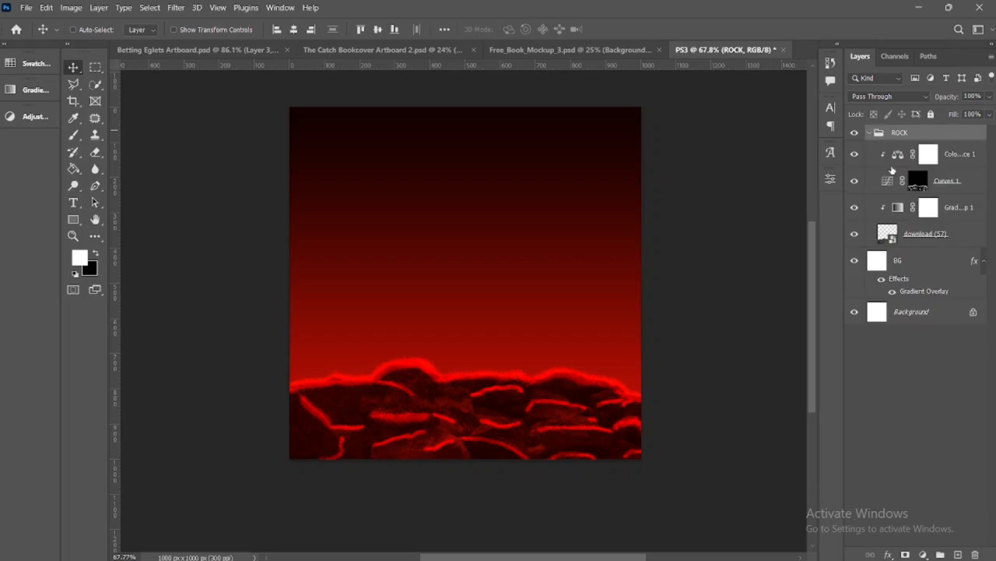
left_click(954, 187)
left_click(989, 96)
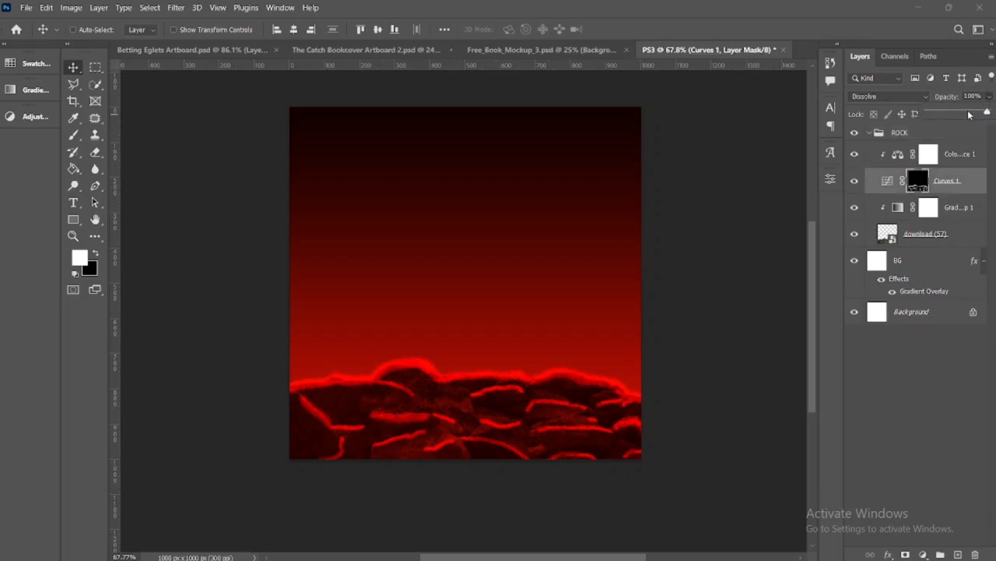
left_click(969, 113)
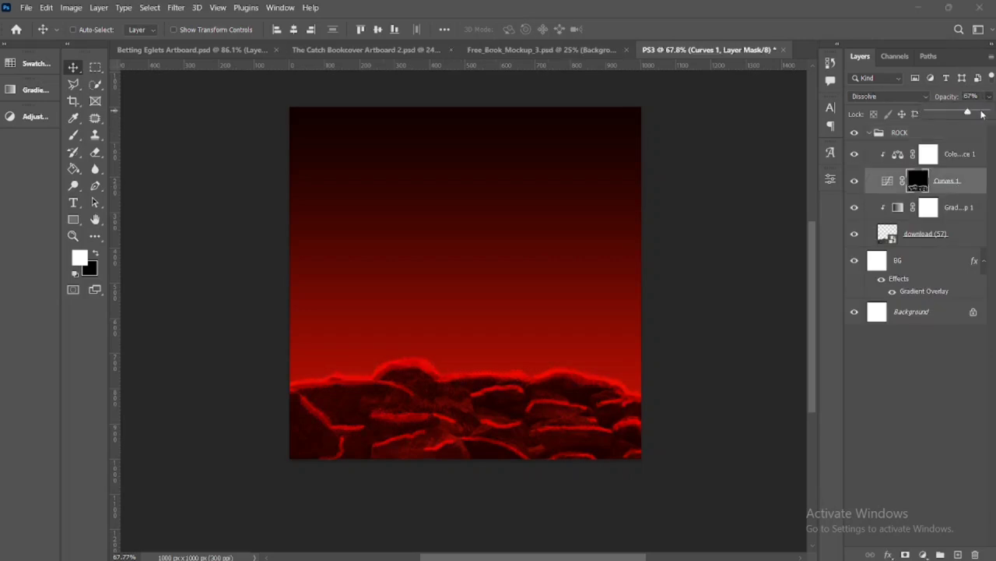
left_click_drag(970, 114, 972, 115)
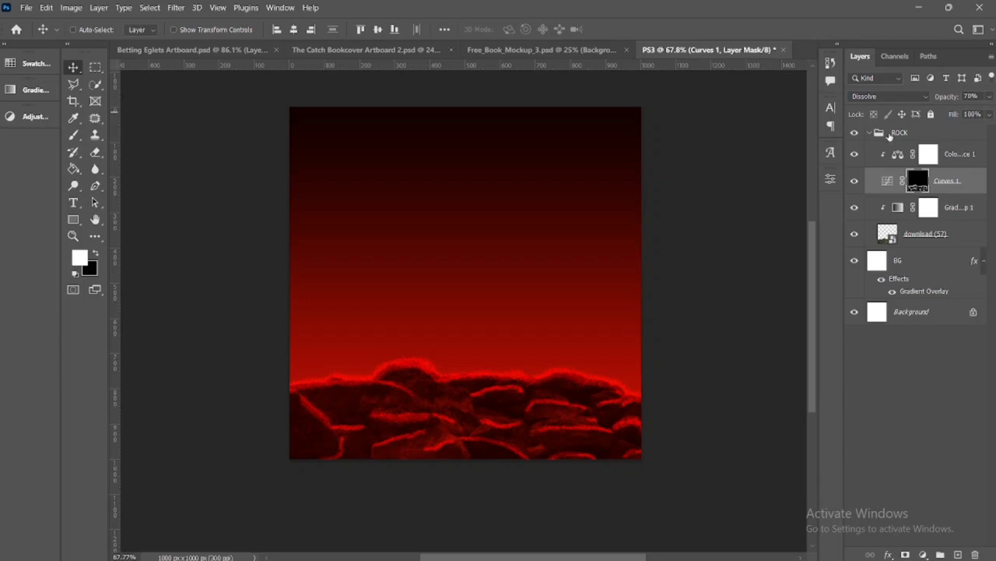
left_click(870, 134)
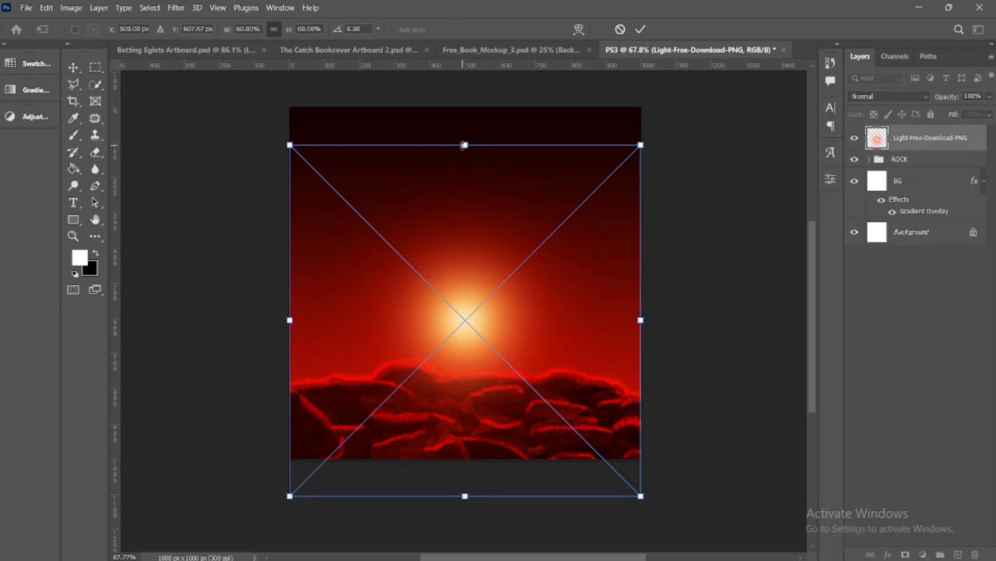
Scale the placed Light-Free-Download-PNG glow to 66.73% and raise it slightly above the rocks
left_click_drag(464, 145, 465, 124)
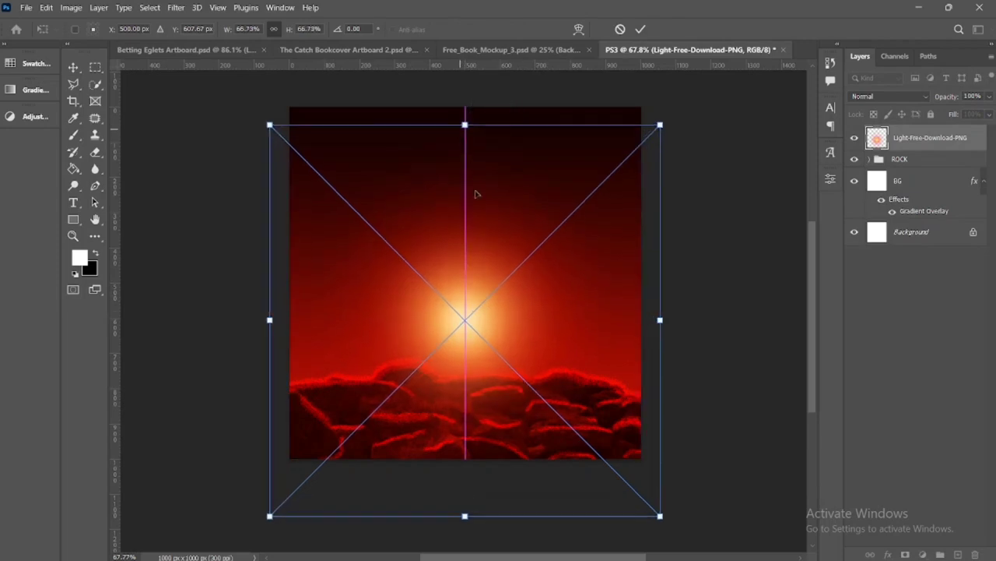
mouse_move(480, 207)
left_mouse_down()
mouse_move(475, 188)
mouse_move(478, 199)
left_mouse_up()
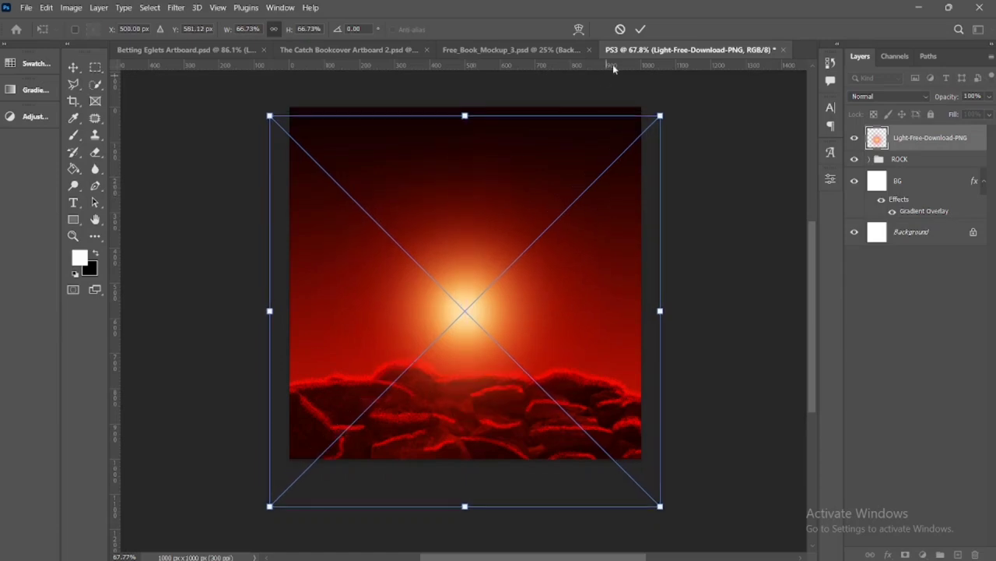
left_click(640, 30)
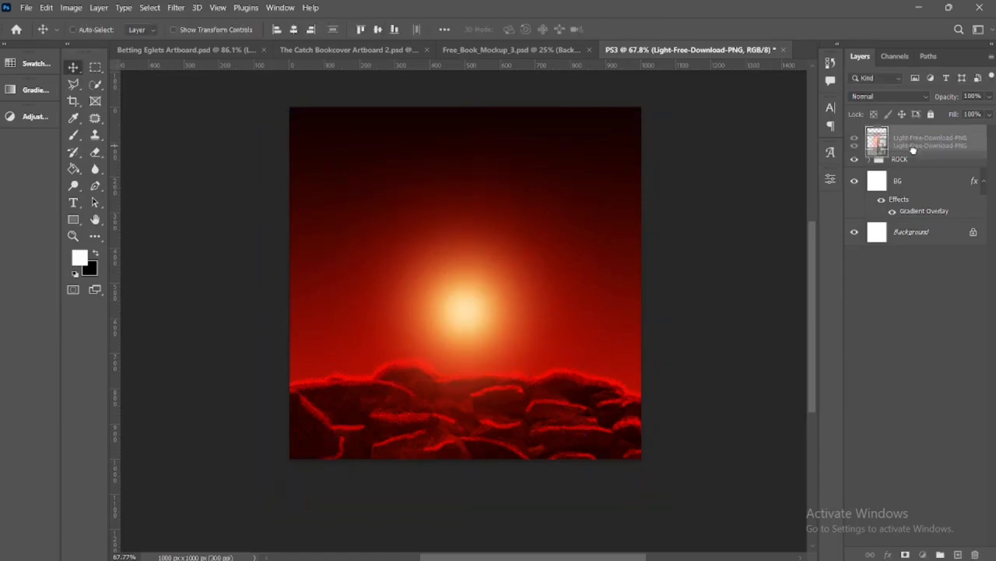
Move the Light-Free-Download-PNG layer beneath the ROCK group, nudge the glow slightly down, and centre it horizontally
left_click_drag(914, 147, 922, 175)
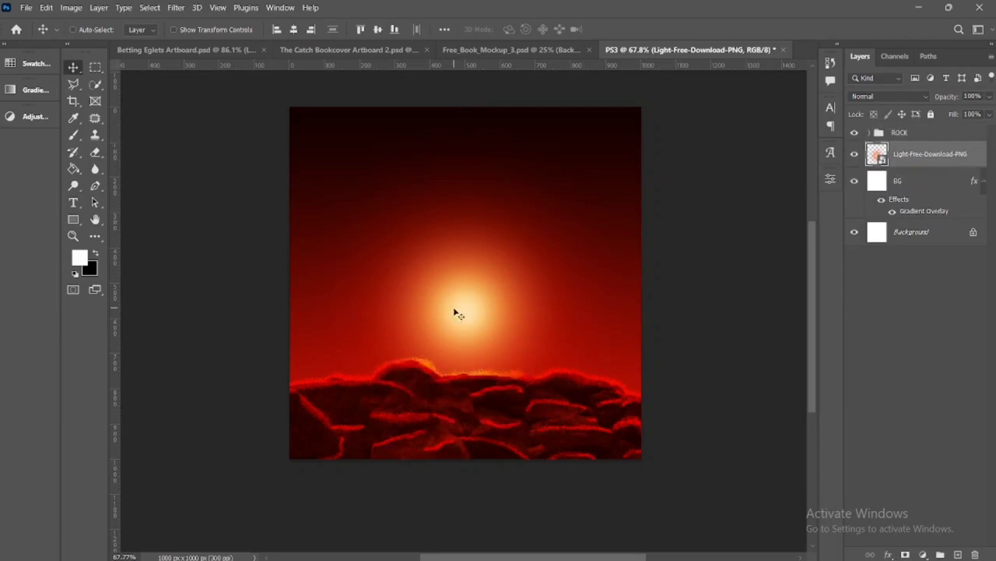
left_click_drag(456, 311, 458, 313)
left_click(293, 29)
Place the Eagel image above the ROCK group, scale it to about 120%, and position it over the glow just above the rocks
left_click(965, 135)
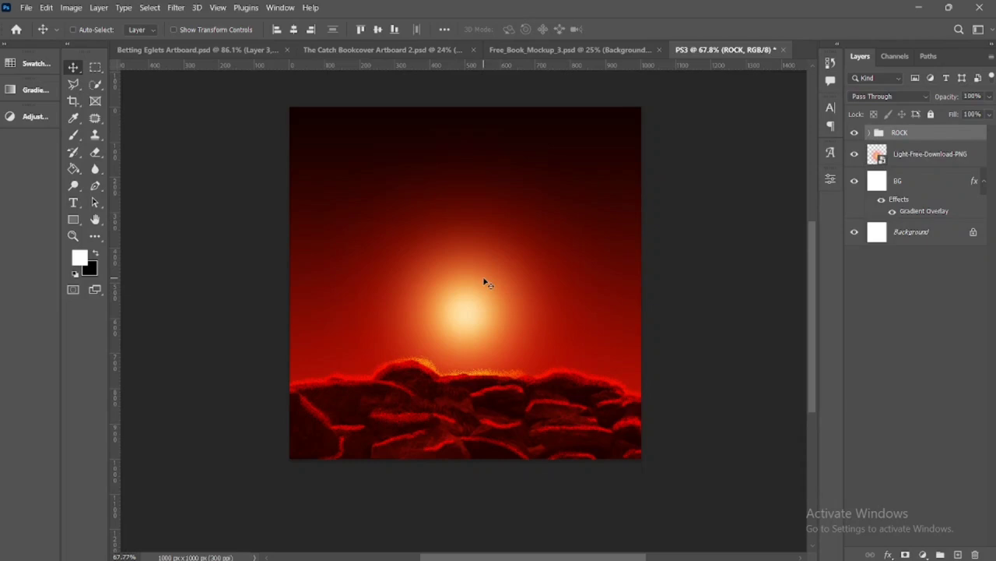
left_click_drag(483, 282, 475, 282)
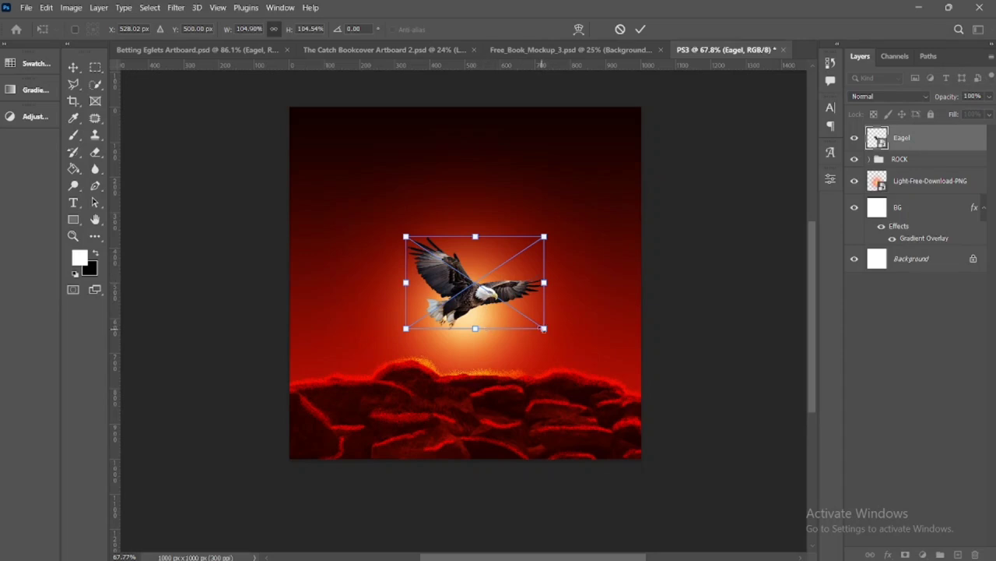
left_click_drag(543, 328, 554, 335)
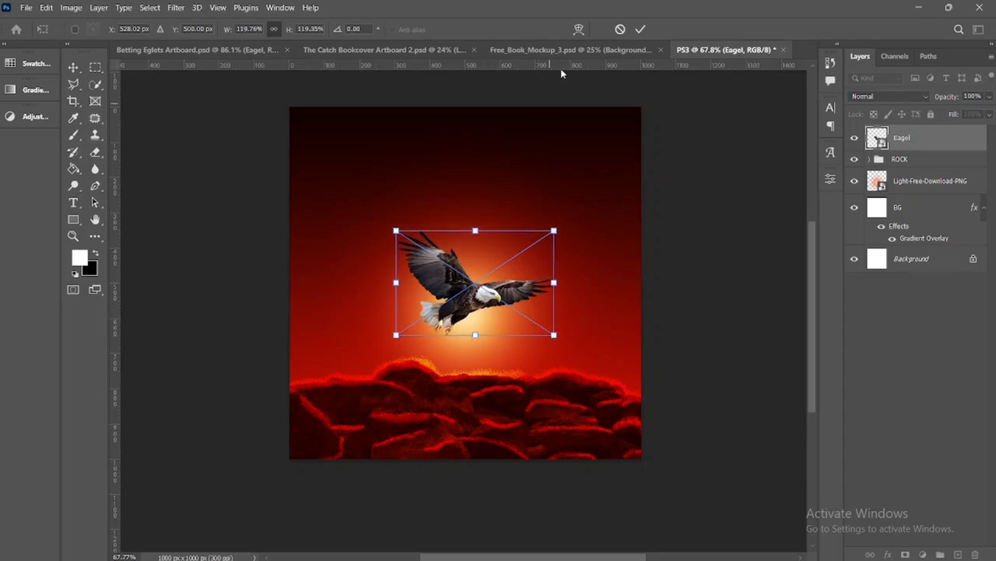
left_click(640, 28)
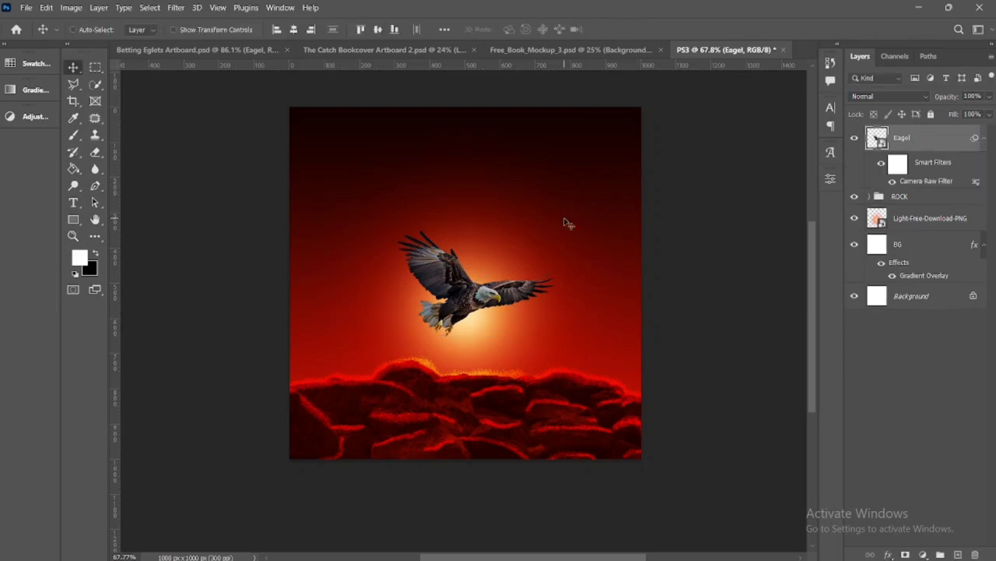
mouse_move(483, 299)
left_mouse_down()
mouse_move(487, 318)
mouse_move(471, 301)
left_mouse_up()
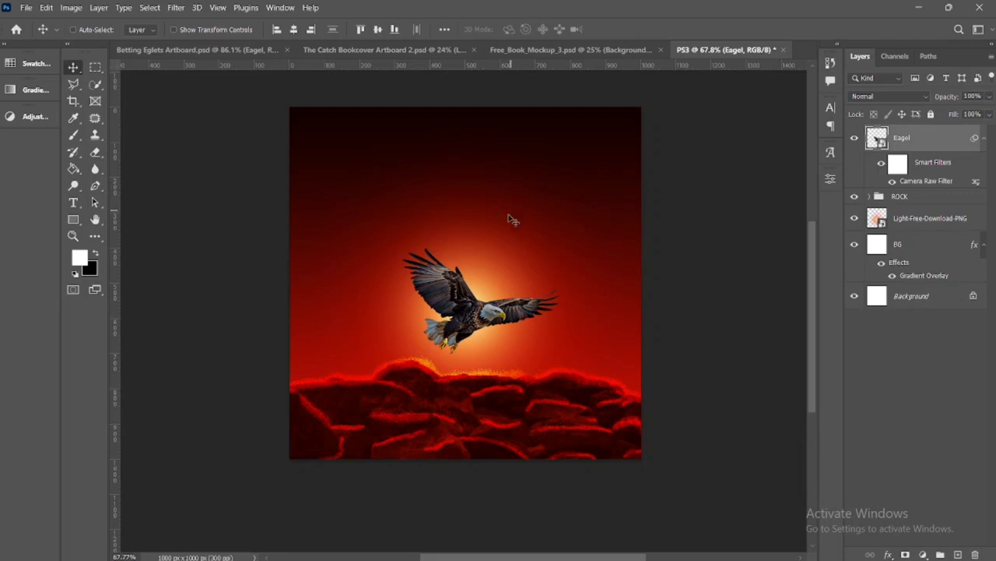
mouse_move(482, 319)
left_mouse_down()
mouse_move(487, 325)
mouse_move(479, 302)
left_mouse_up()
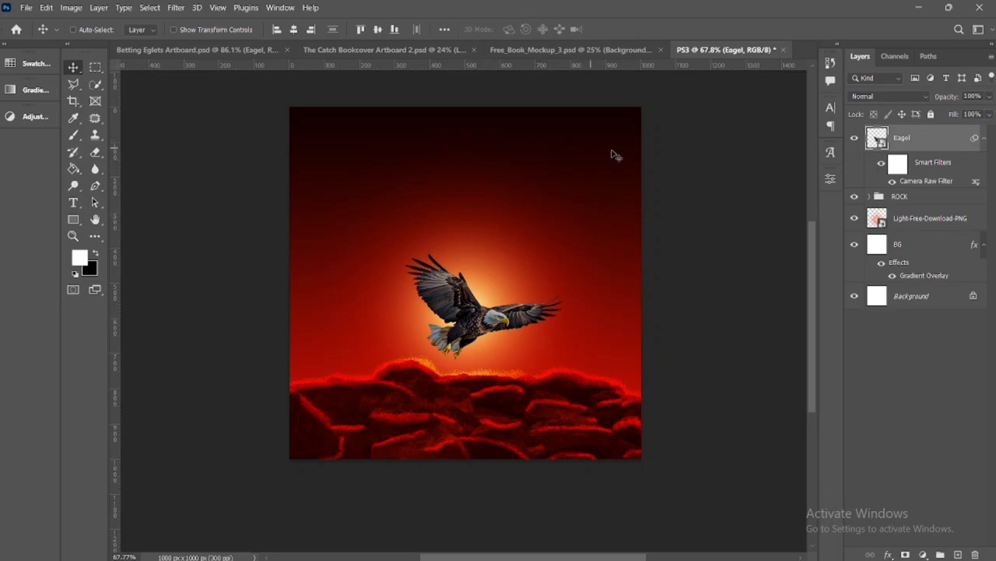
Set the angle of the BG layer's Gradient Overlay to -90°
left_click(915, 247)
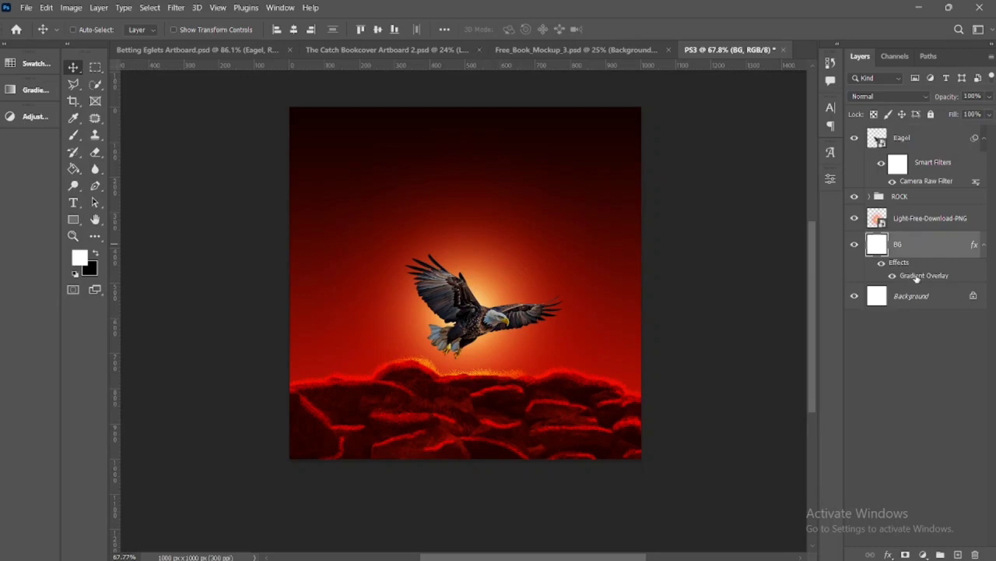
double_click(917, 276)
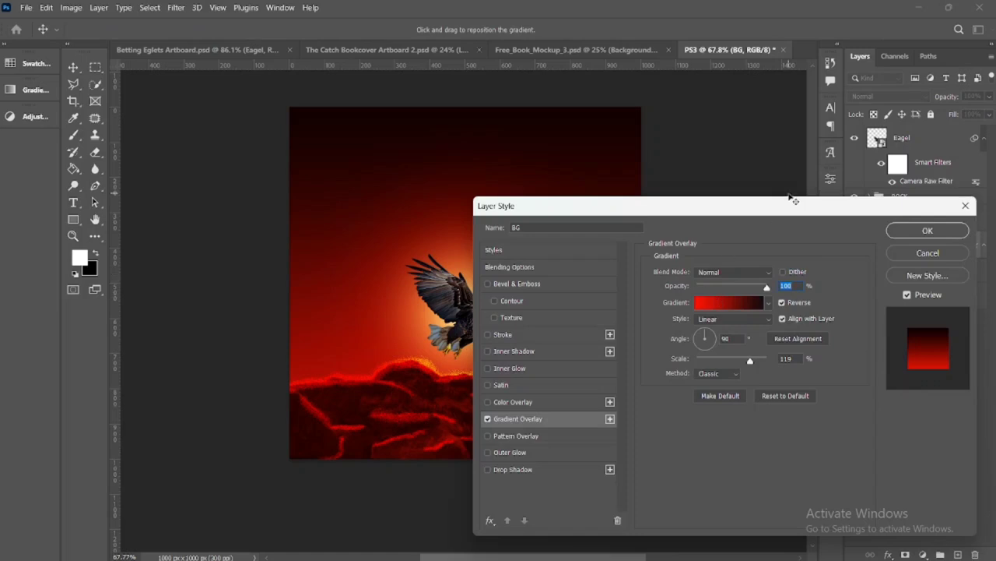
left_click_drag(792, 200, 871, 127)
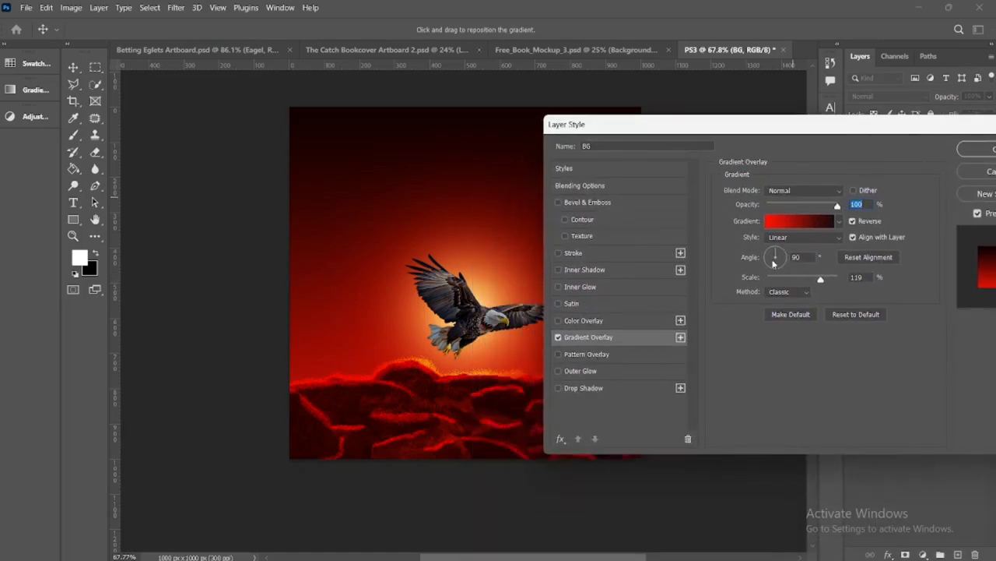
left_click_drag(788, 260, 770, 262)
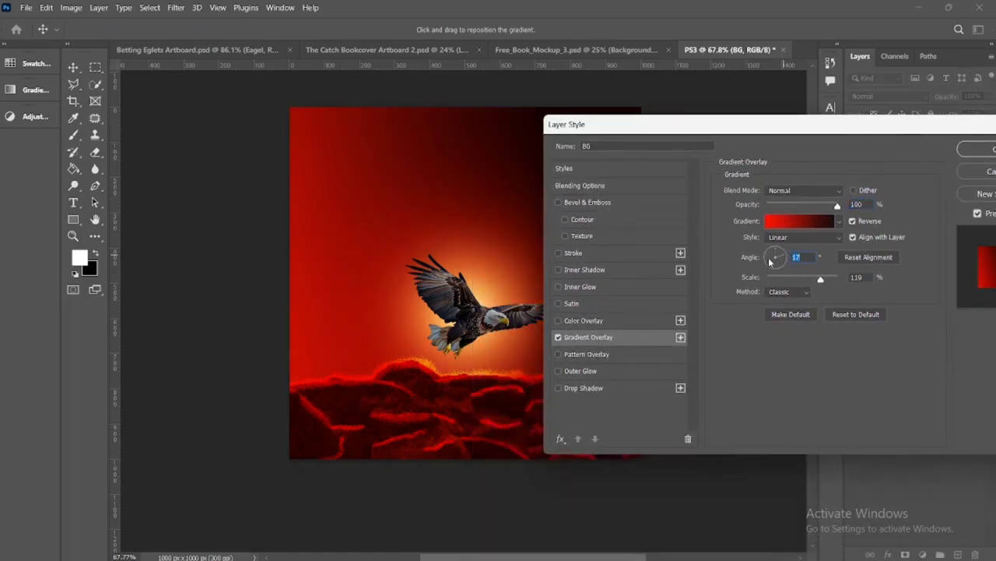
left_click(777, 267)
left_click_drag(764, 127, 829, 230)
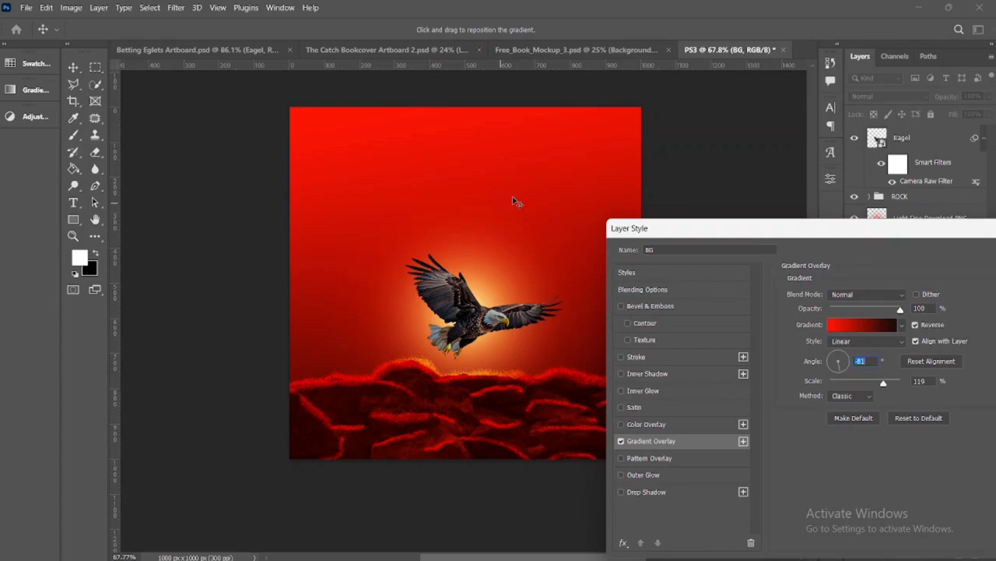
left_click_drag(747, 233, 638, 162)
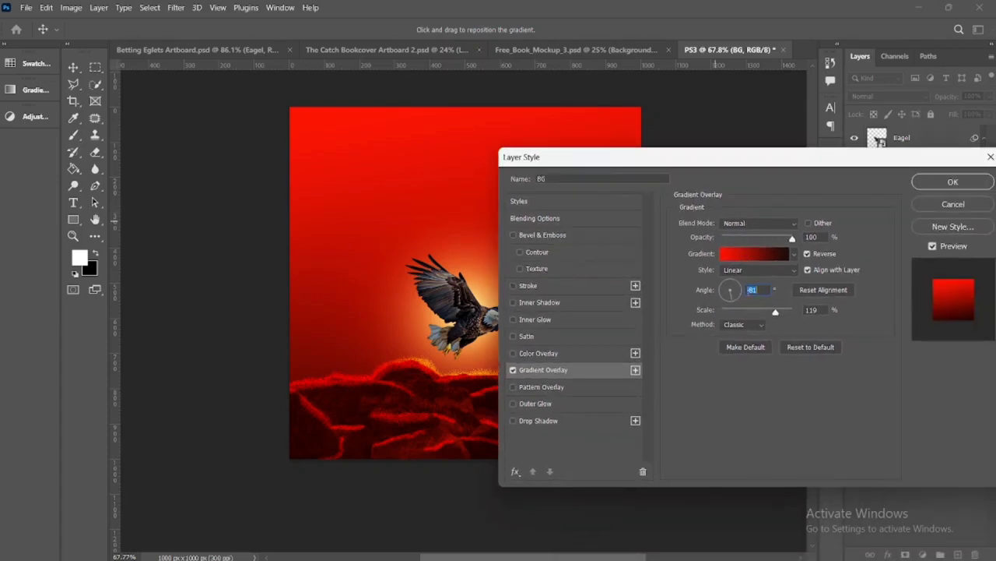
type("90")
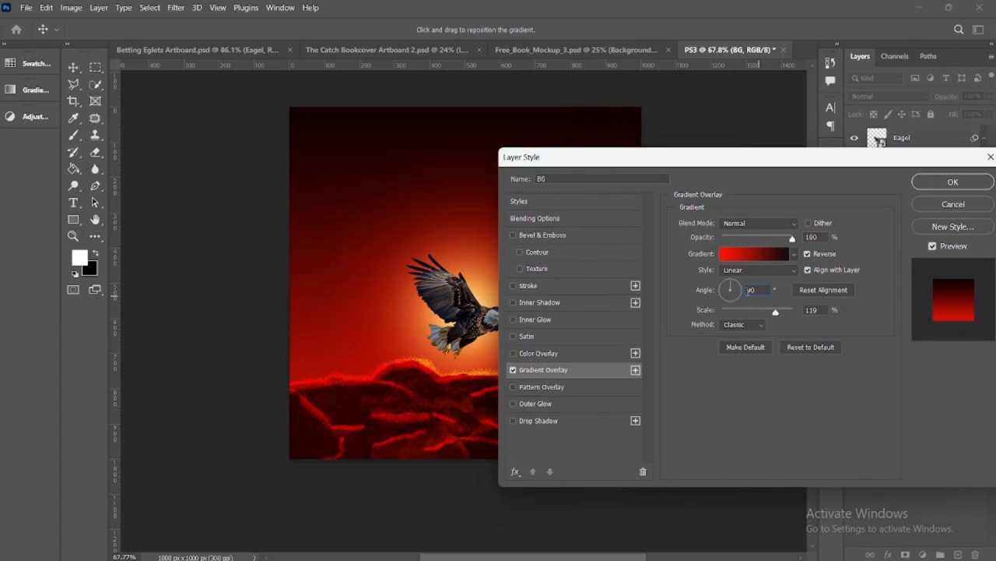
left_click(749, 291)
type("-")
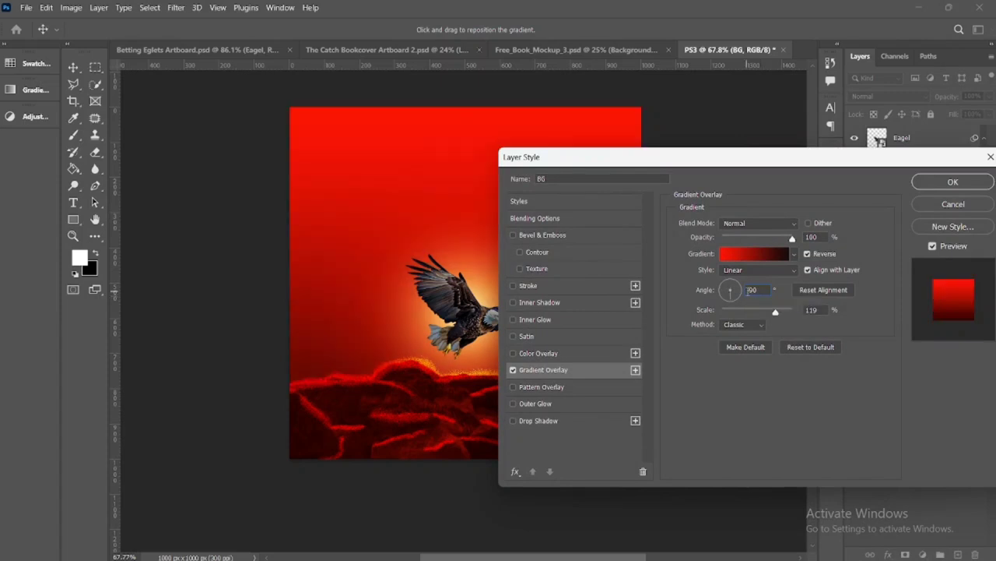
left_click(945, 187)
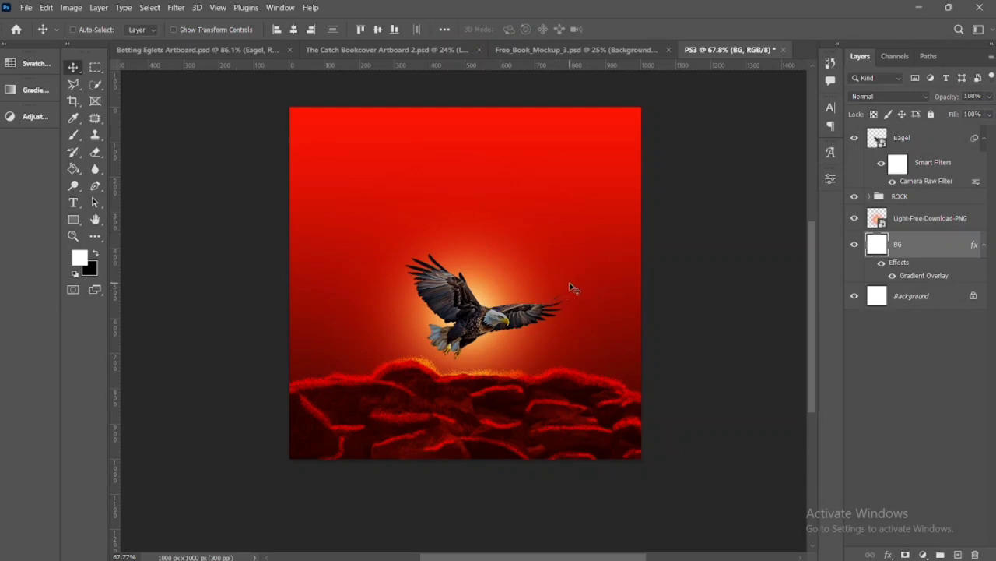
Move the Light-Free-Download-PNG glow layer above the ROCK group, directly beneath the Eagel layer
left_click(921, 224)
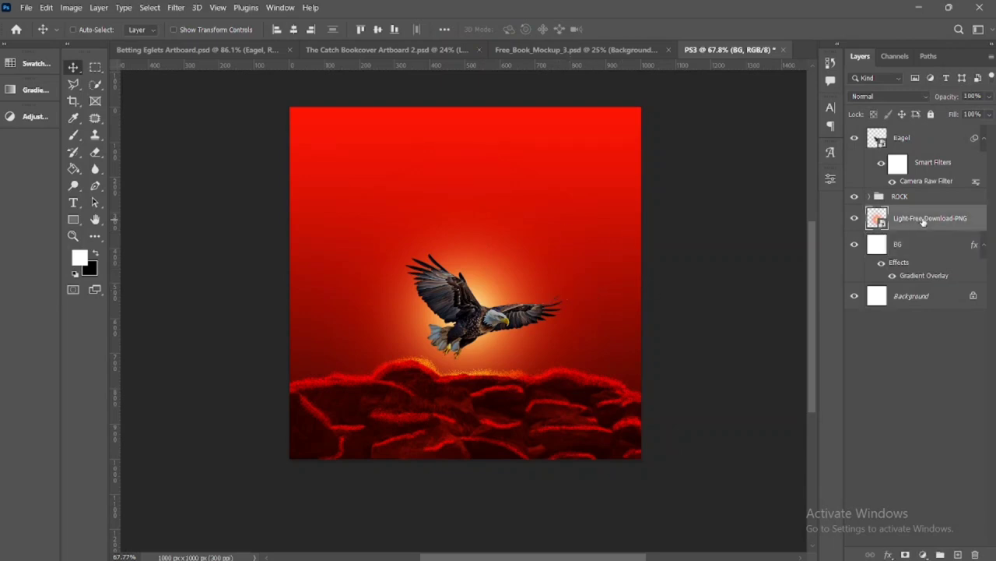
left_click_drag(921, 189, 921, 193)
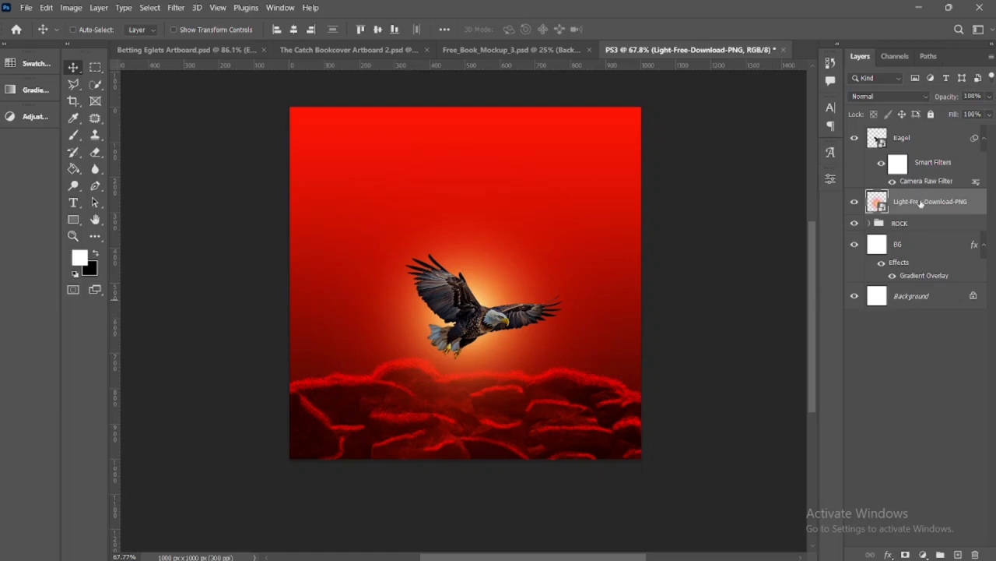
left_click_drag(916, 204, 927, 242)
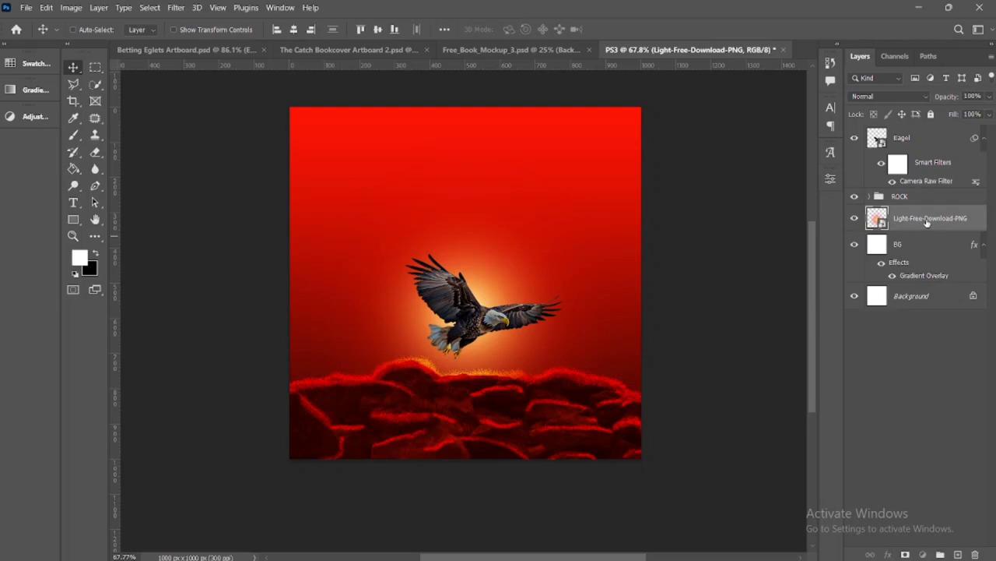
left_click_drag(927, 222, 923, 194)
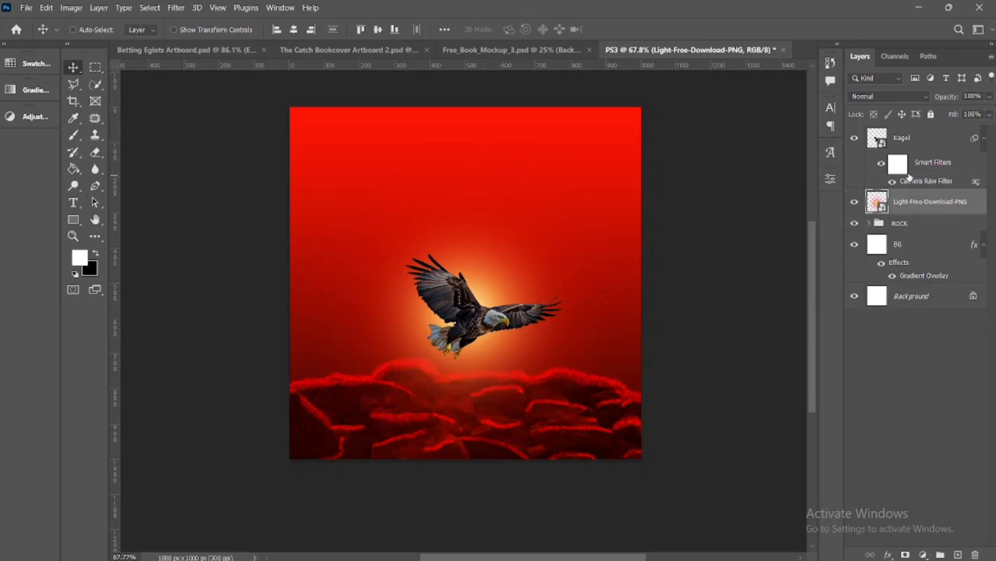
Add a Curves adjustment clipped to the Eagel layer, with the RGB midtones raised strongly to brighten the bird
left_click(932, 145)
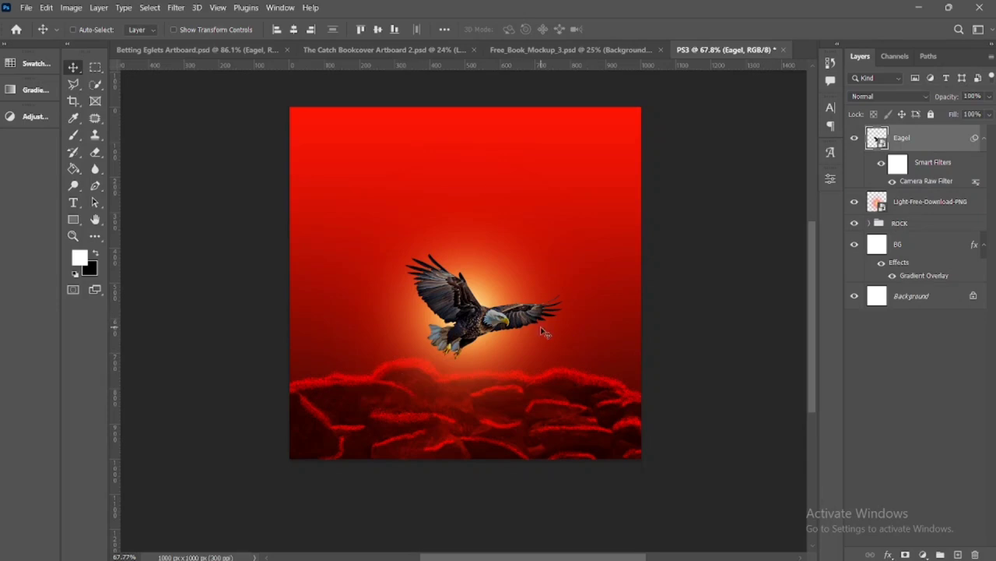
left_click(923, 554)
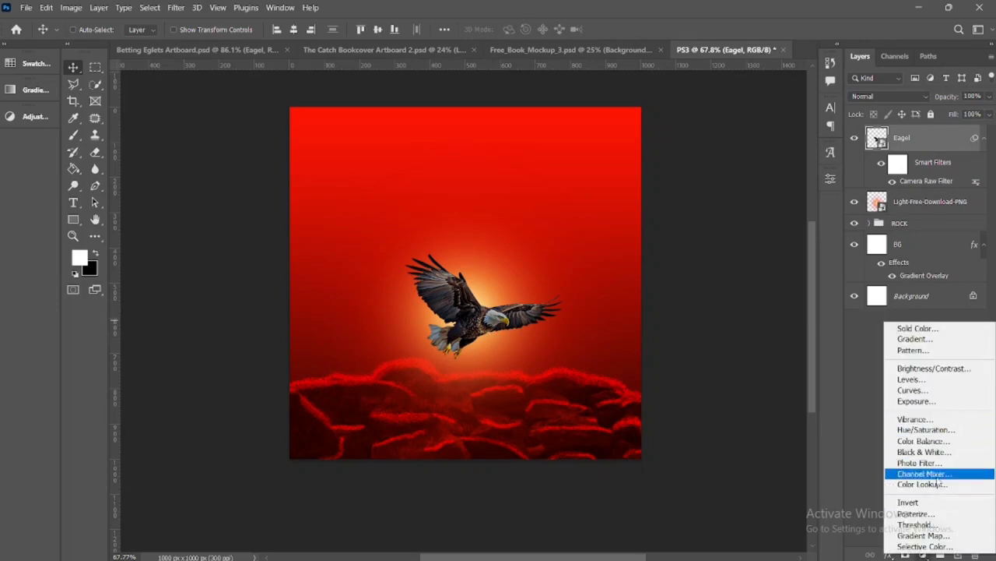
left_click(919, 390)
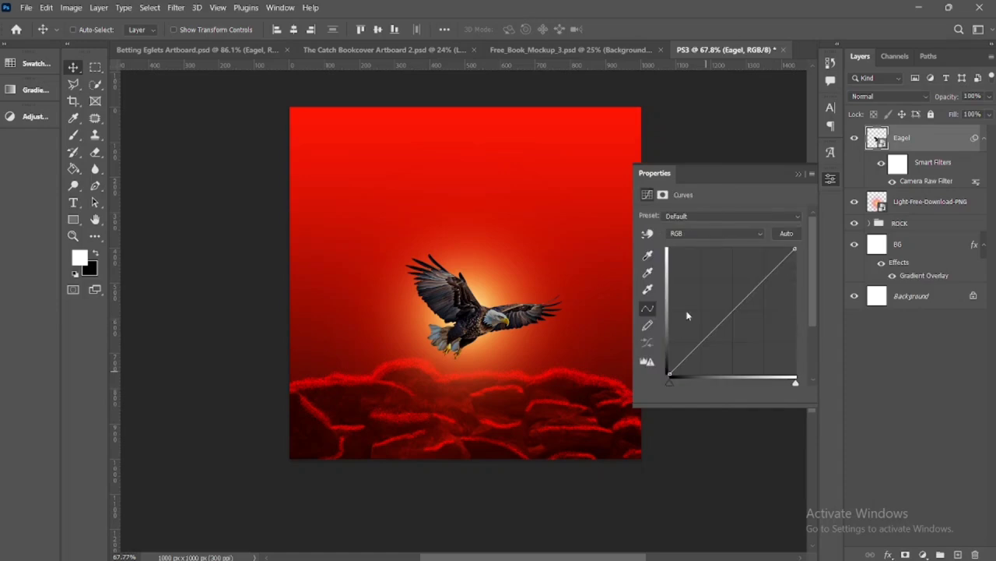
left_click_drag(733, 305, 704, 280)
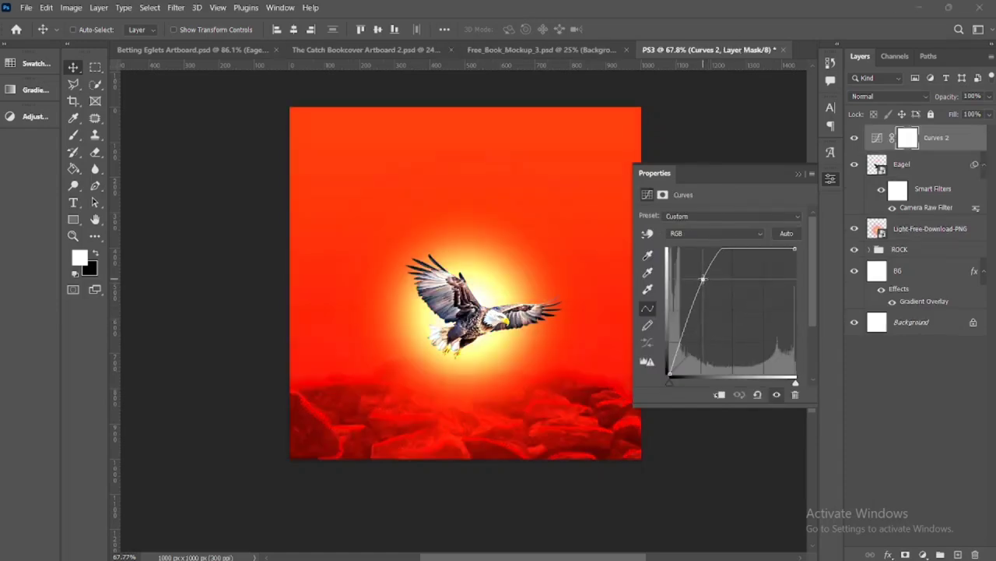
left_click(719, 394)
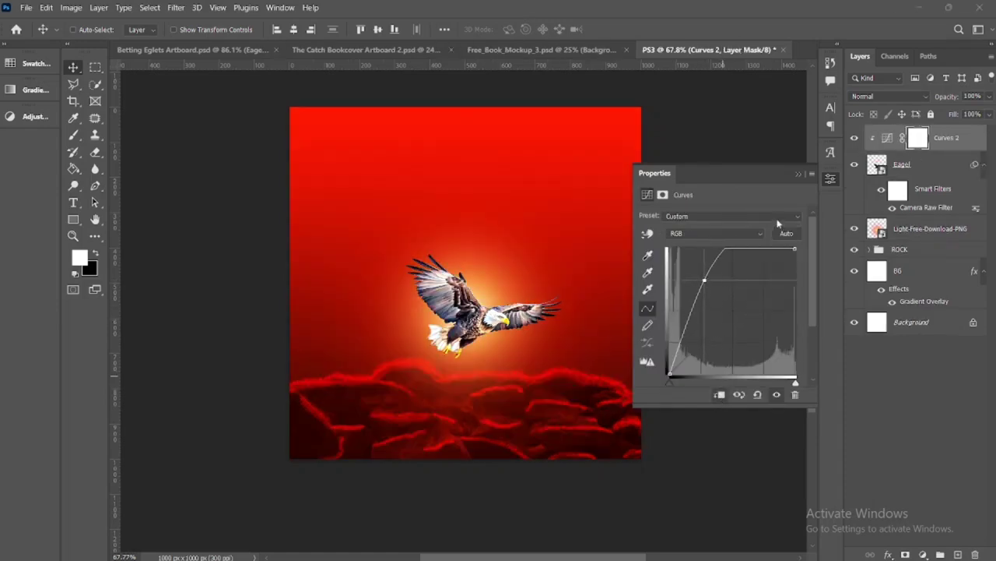
left_click(798, 174)
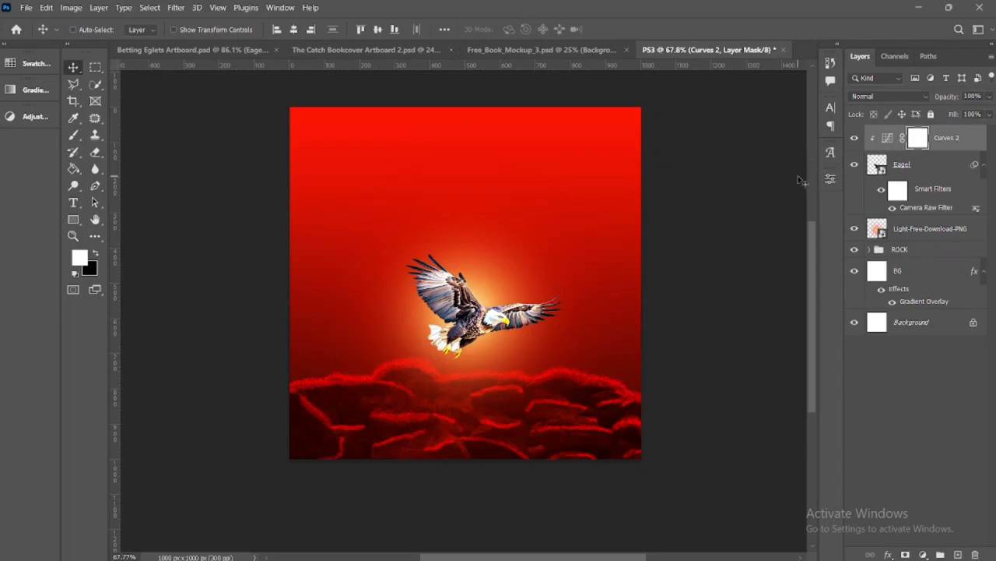
Invert the Curves 2 mask to black and paint white with a 10 px brush over the eagle's neck and chest feathers
key("ctrl+i")
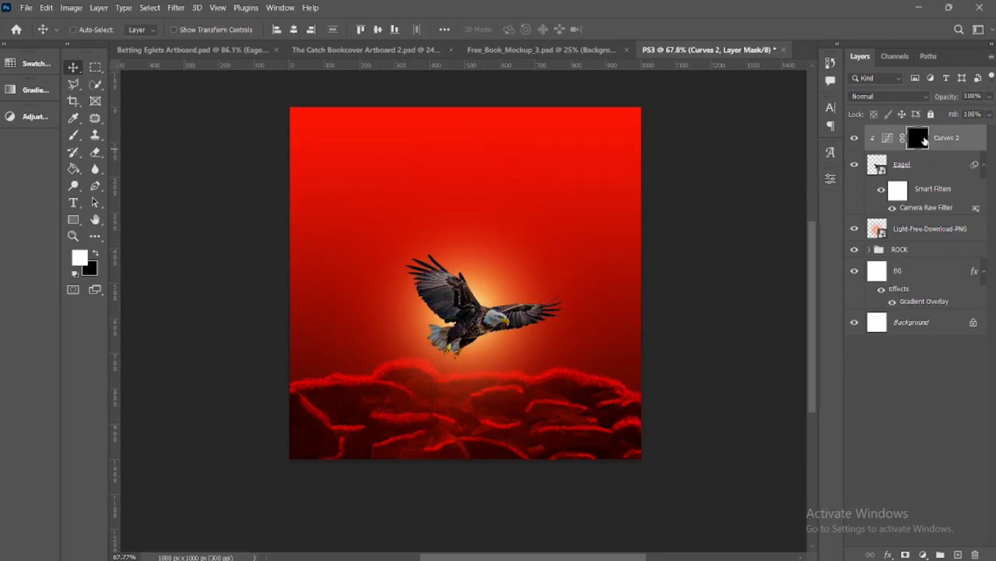
scroll(459, 351, "up", 5)
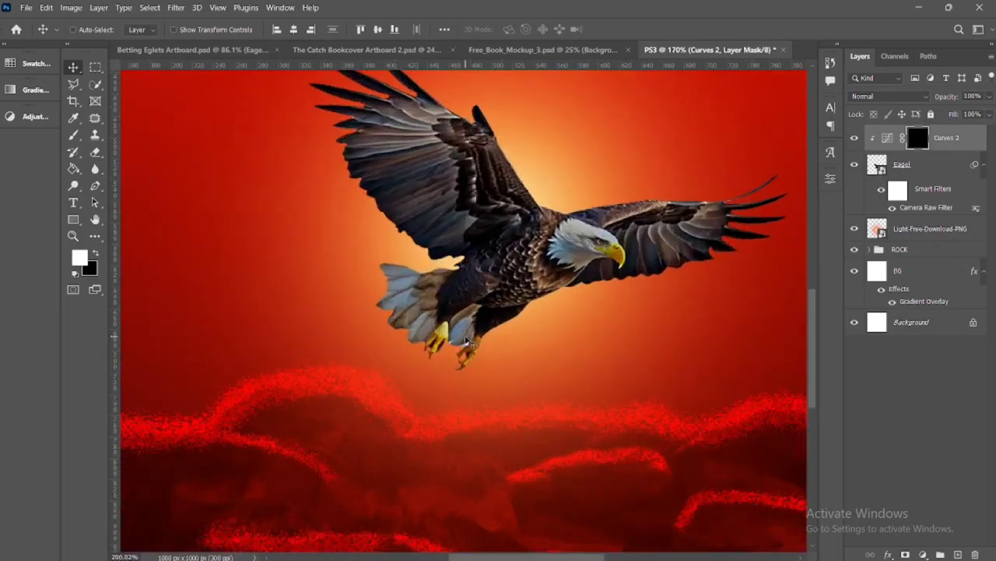
key("b")
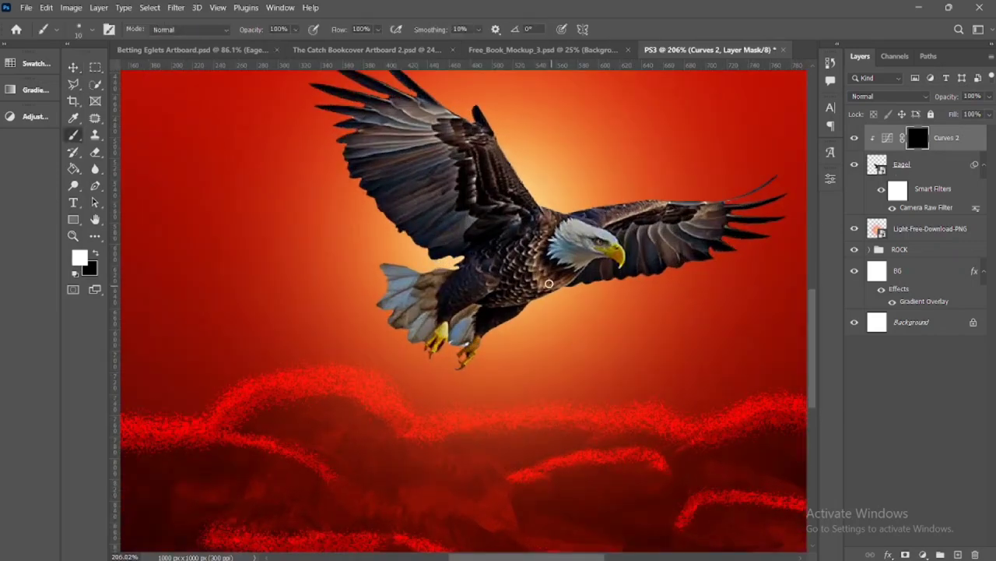
scroll(549, 283, "up", 2)
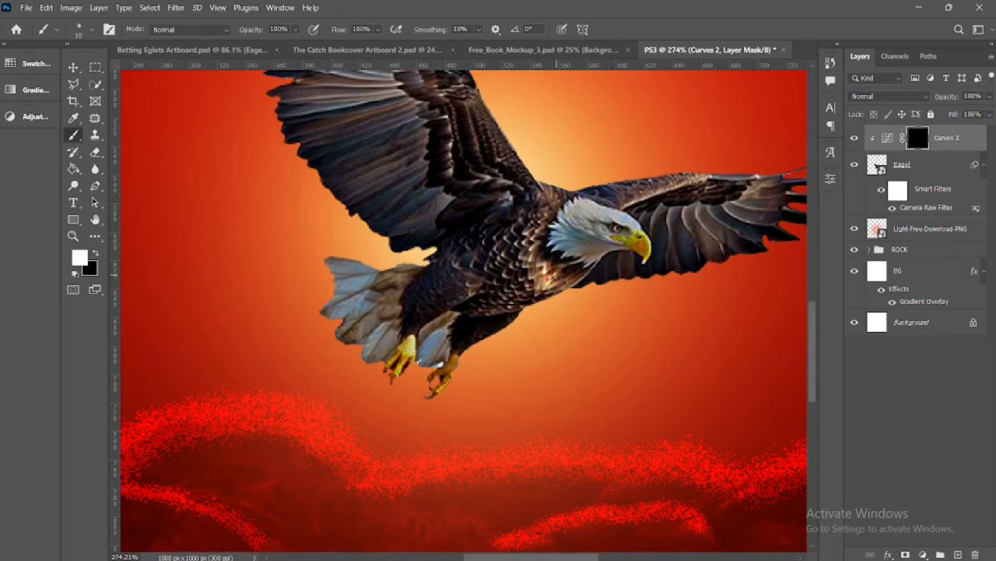
mouse_move(553, 274)
left_mouse_down()
mouse_move(567, 281)
mouse_move(549, 286)
mouse_move(574, 278)
mouse_move(548, 285)
left_mouse_up()
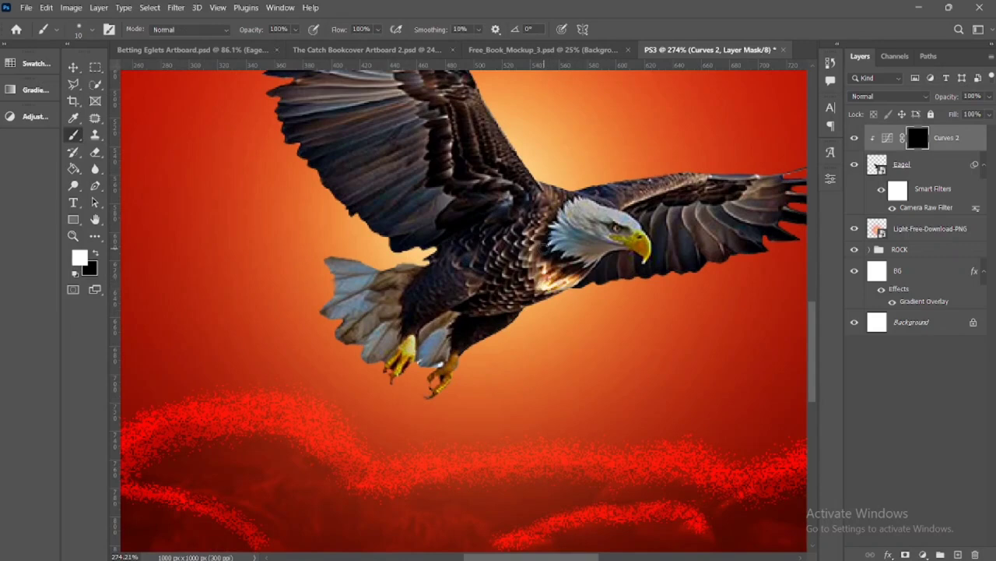
mouse_move(538, 222)
left_mouse_down()
mouse_move(525, 260)
mouse_move(538, 253)
mouse_move(536, 292)
mouse_move(564, 285)
left_mouse_up()
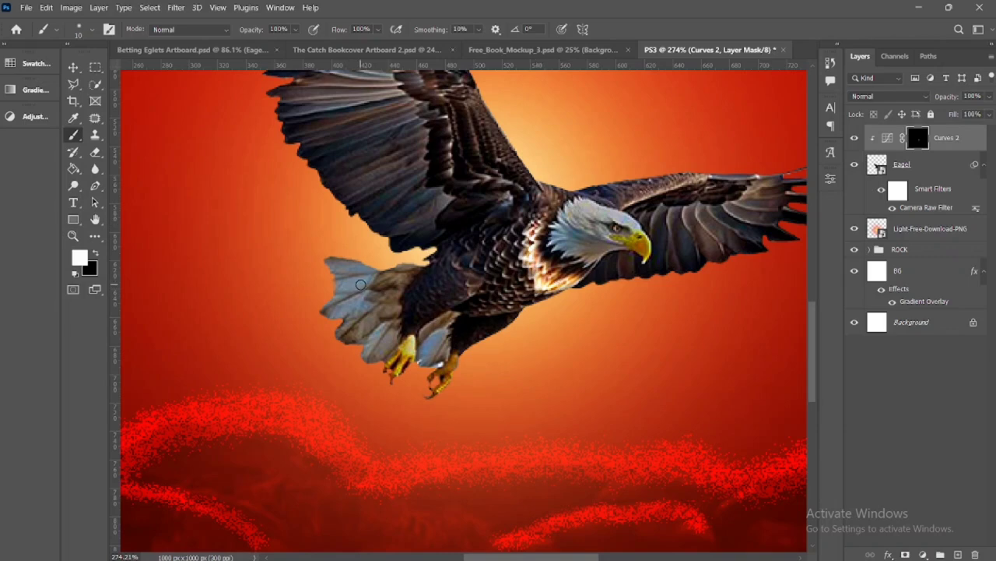
Paint white on the Curves 2 mask along the outstretched wing's upper edge and the raised wing's inner feathers
left_click_drag(360, 285, 341, 286)
key("ctrl+z")
mouse_move(757, 178)
left_mouse_down()
mouse_move(783, 176)
mouse_move(712, 173)
mouse_move(656, 190)
left_mouse_up()
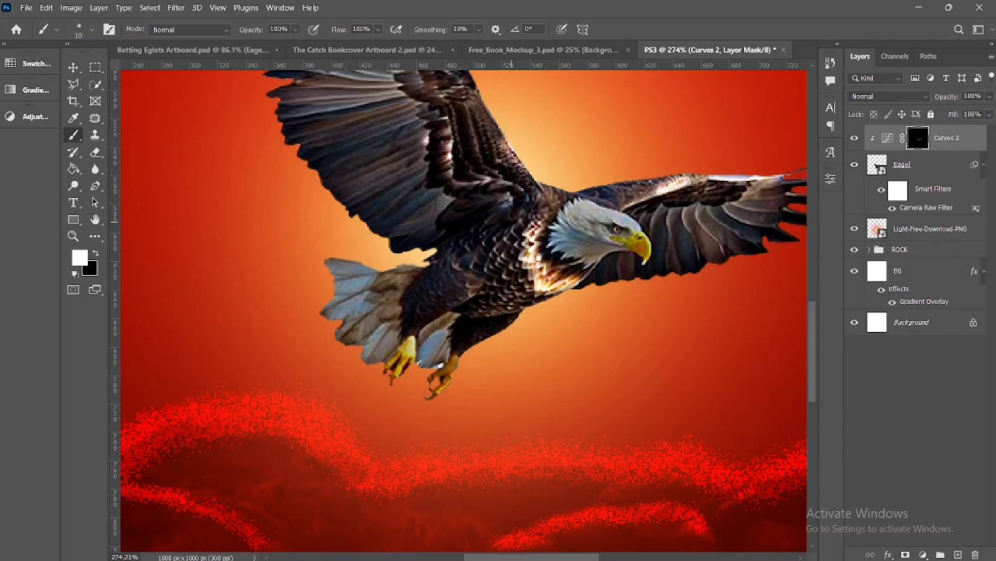
left_click_drag(511, 220, 593, 335)
left_click_drag(483, 200, 472, 198)
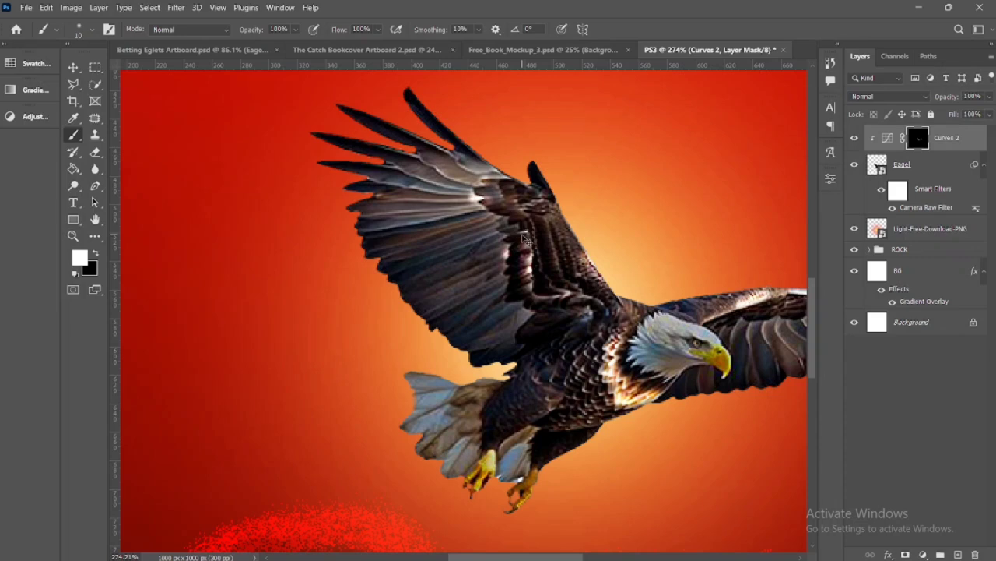
key("ctrl+z")
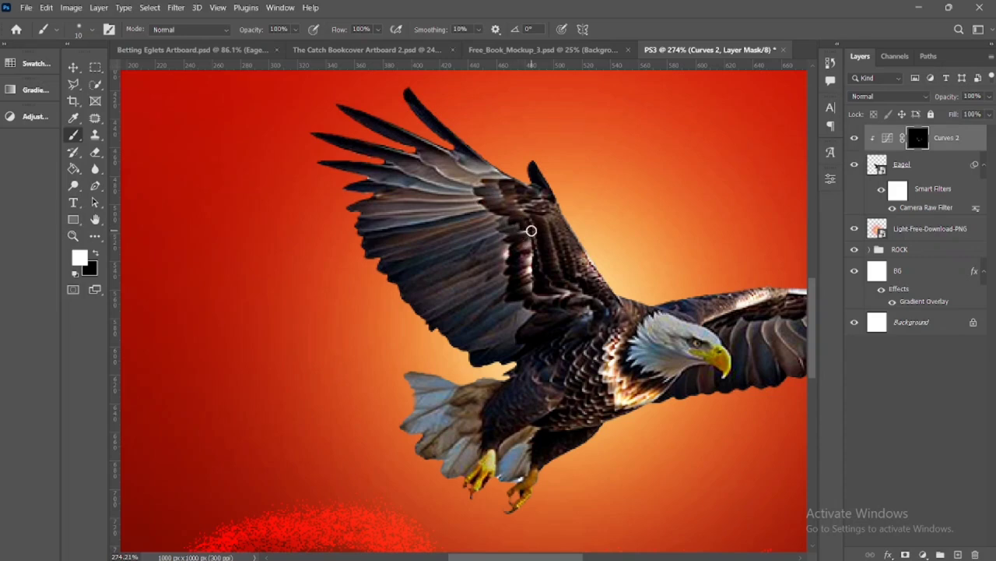
mouse_move(529, 230)
left_mouse_down()
mouse_move(509, 229)
mouse_move(509, 216)
mouse_move(480, 193)
left_mouse_up()
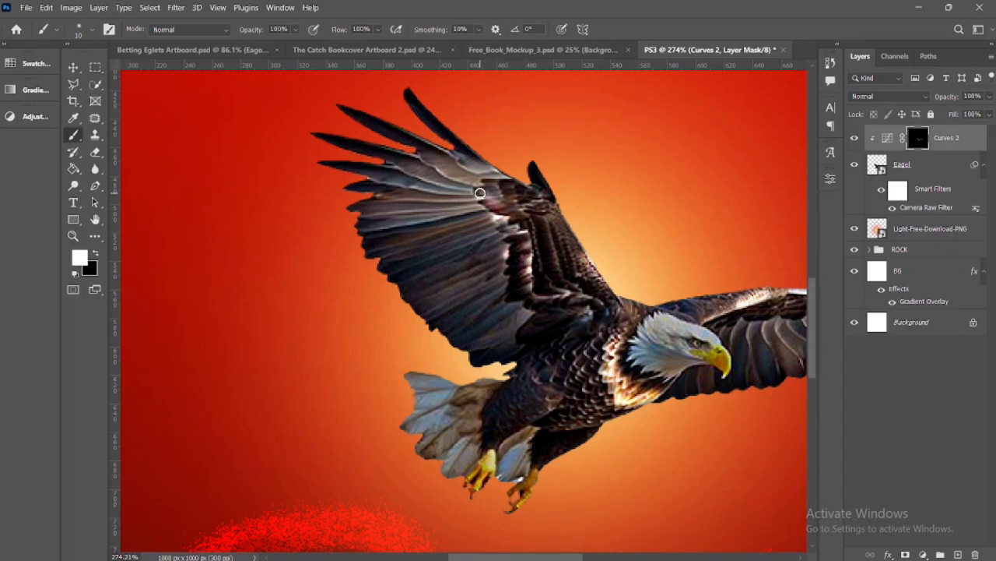
Extend the white highlights on the Curves 2 mask along the leading edges of both wings
key("ctrl+0")
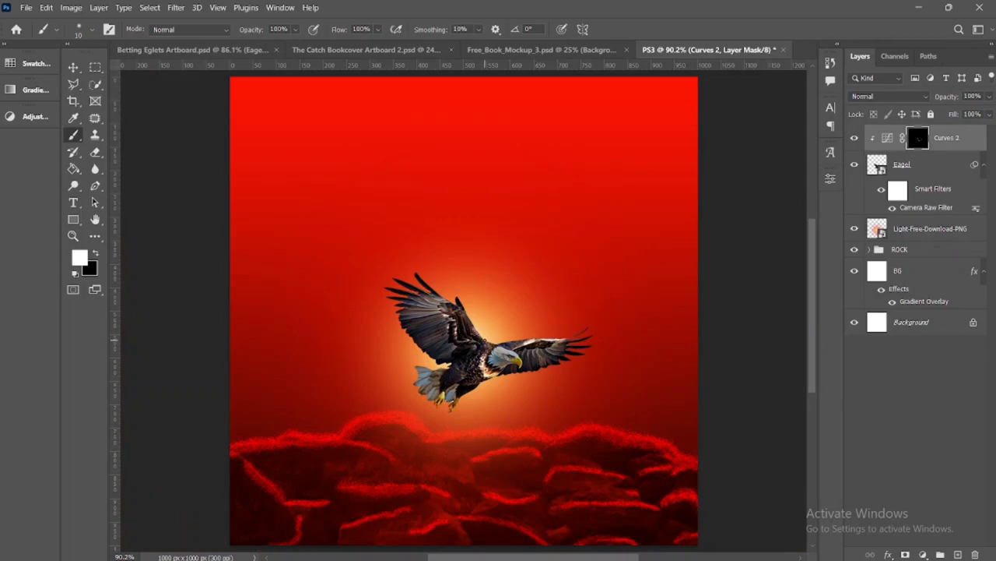
scroll(478, 327, "up", 8)
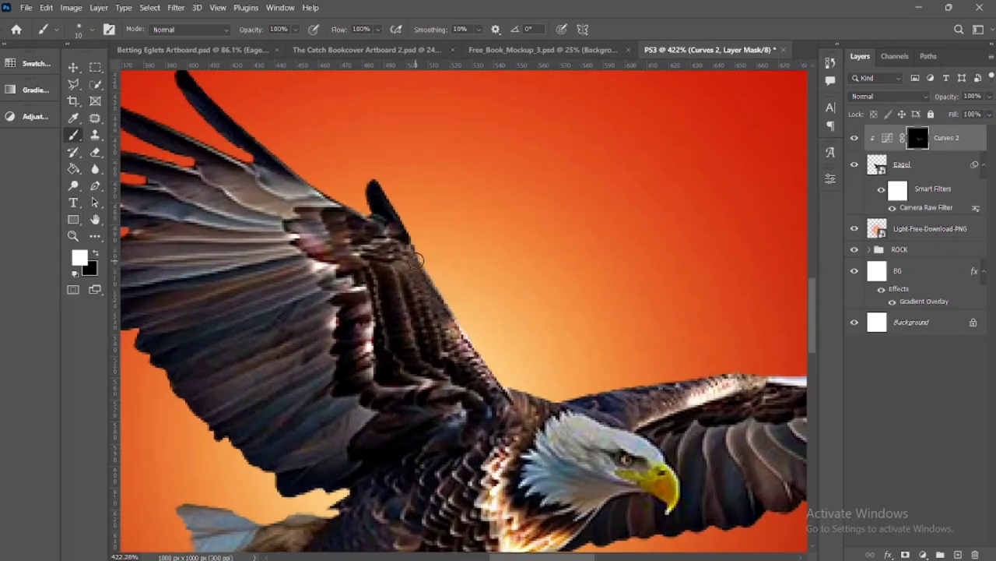
left_click_drag(416, 260, 499, 383)
mouse_move(459, 276)
left_mouse_down()
mouse_move(441, 248)
mouse_move(416, 244)
mouse_move(409, 218)
mouse_move(369, 183)
mouse_move(409, 235)
mouse_move(381, 191)
mouse_move(405, 228)
left_mouse_up()
mouse_move(661, 379)
left_mouse_down()
mouse_move(555, 395)
mouse_move(506, 383)
left_mouse_up()
mouse_move(569, 386)
left_mouse_down()
mouse_move(603, 393)
mouse_move(732, 369)
left_mouse_up()
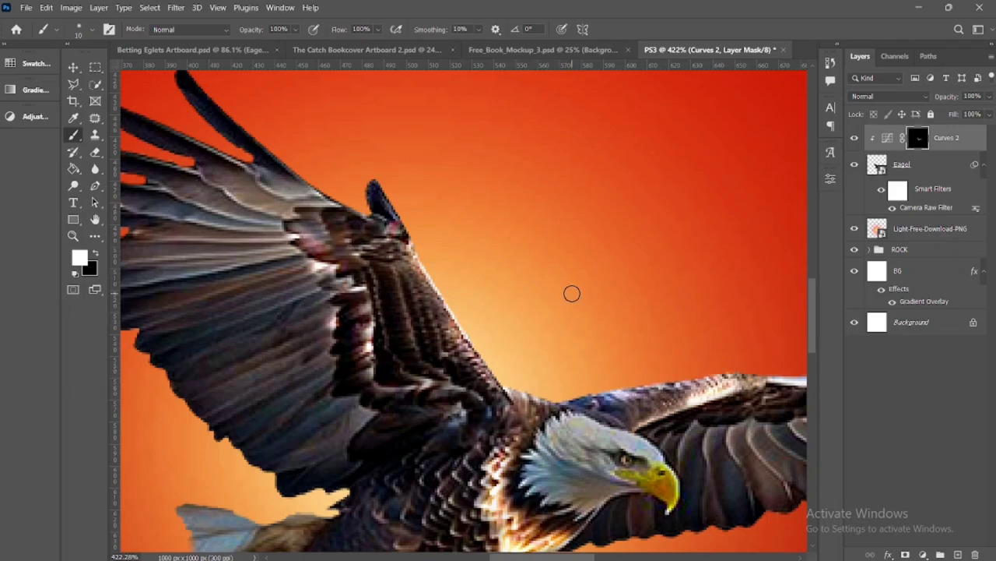
key("ctrl+0")
Group the Eagel layer together with its Curves 2 adjustment
key("v")
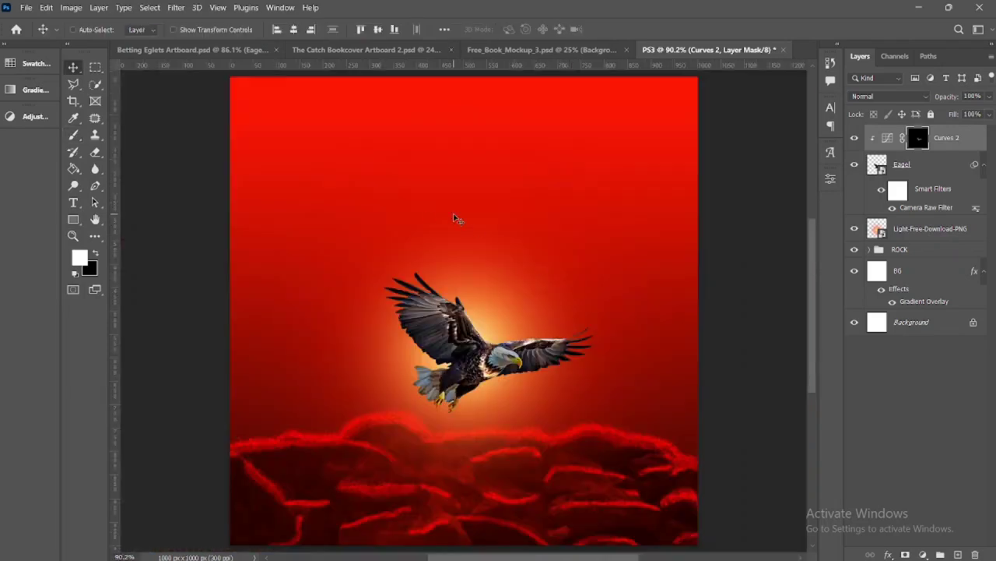
left_click(939, 167, "shift")
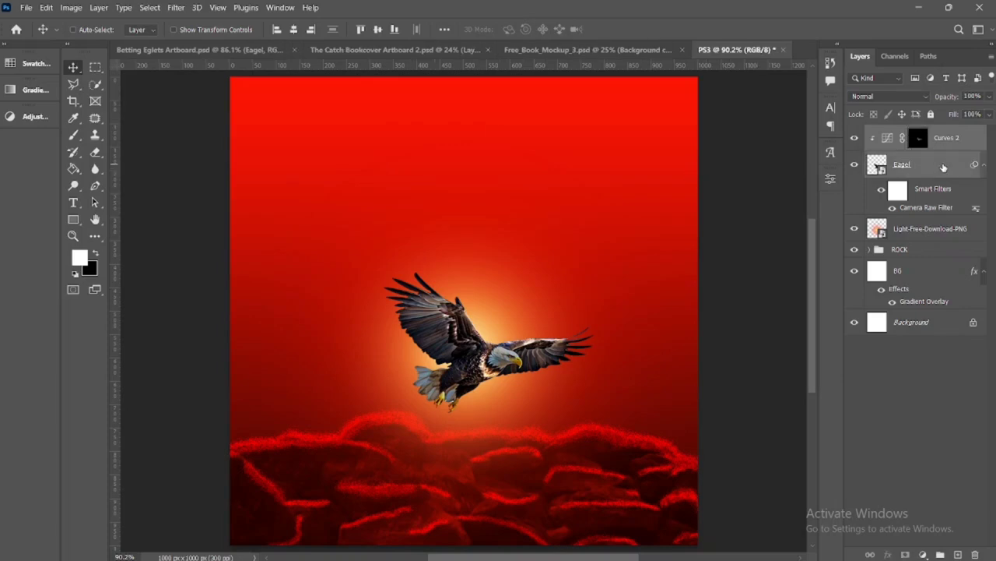
key("ctrl+g")
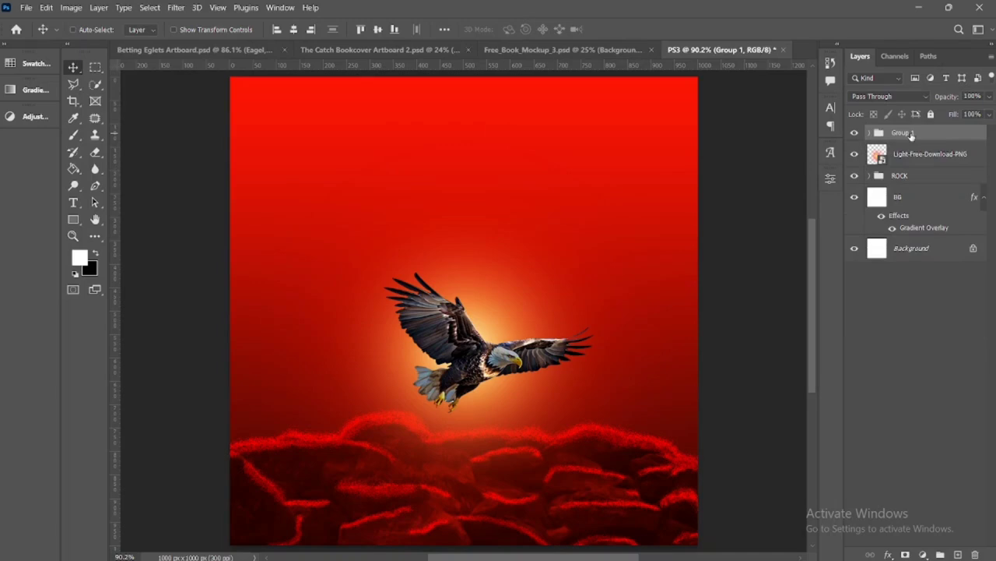
Rename the group holding the eagle and its Curves adjustment as Eagel
double_click(903, 133)
key("Return")
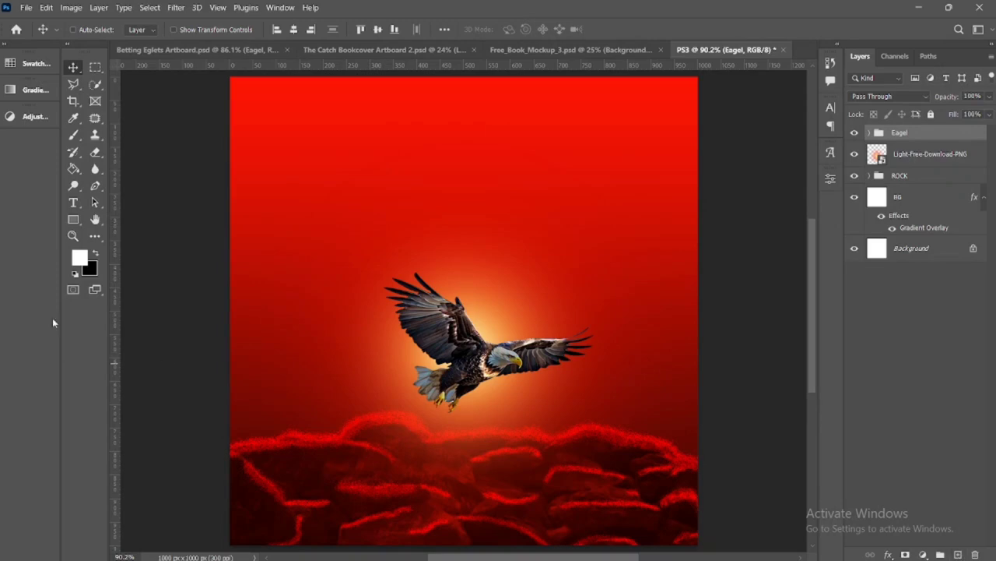
Add a text layer reading BIRTHING on the red background, up and to the left of the eagle
left_click_drag(70, 204, 115, 202)
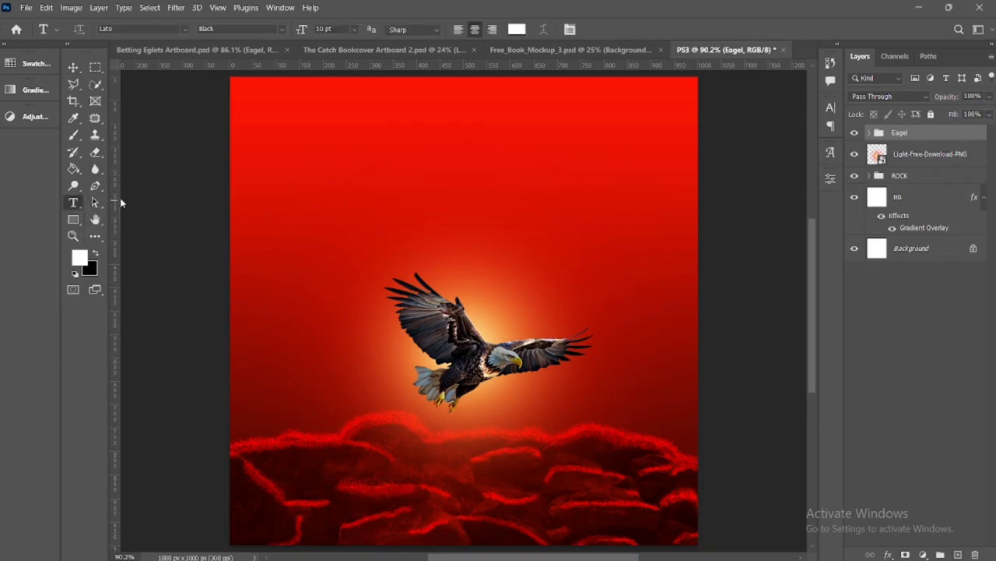
left_click(359, 180)
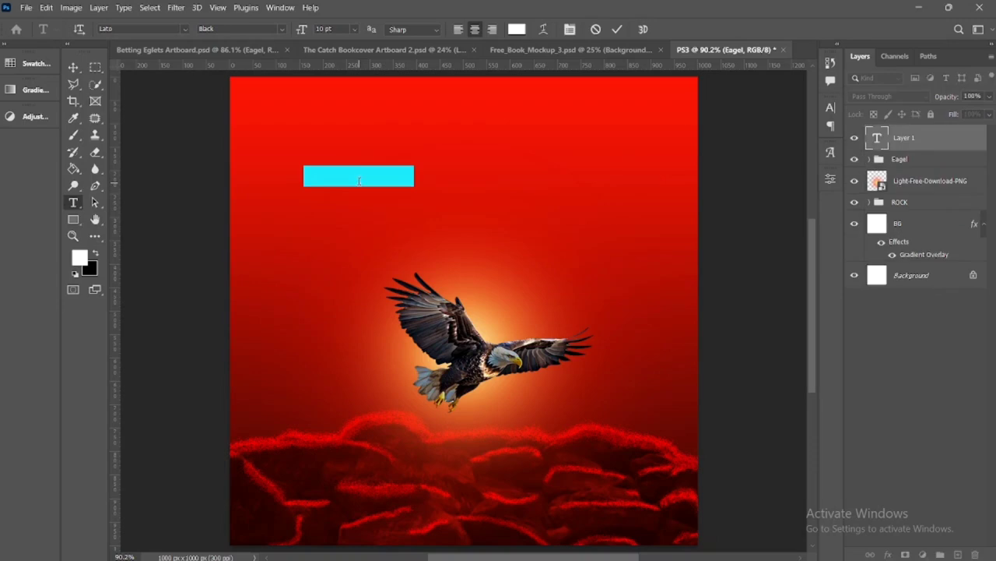
key("Escape")
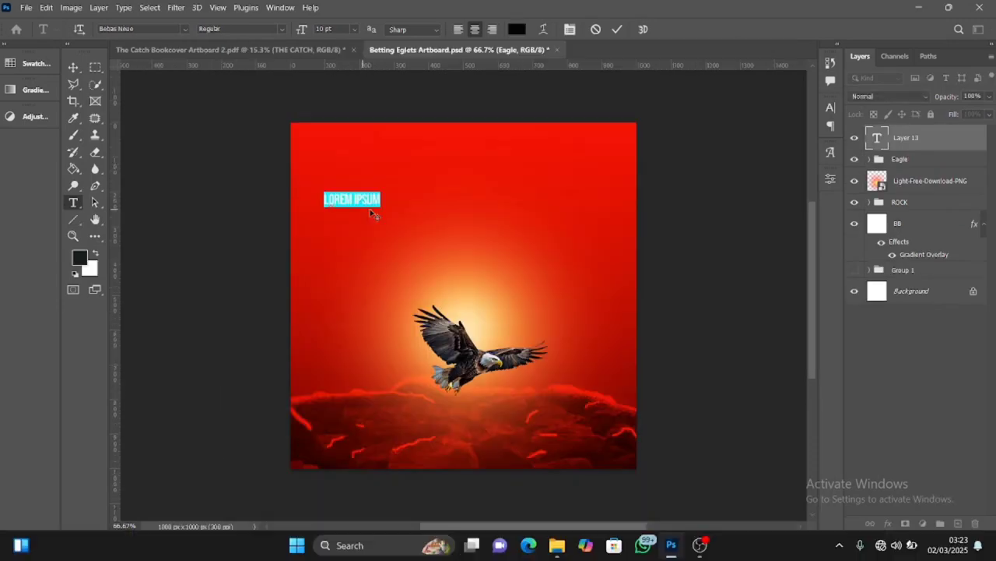
key("BackSpace")
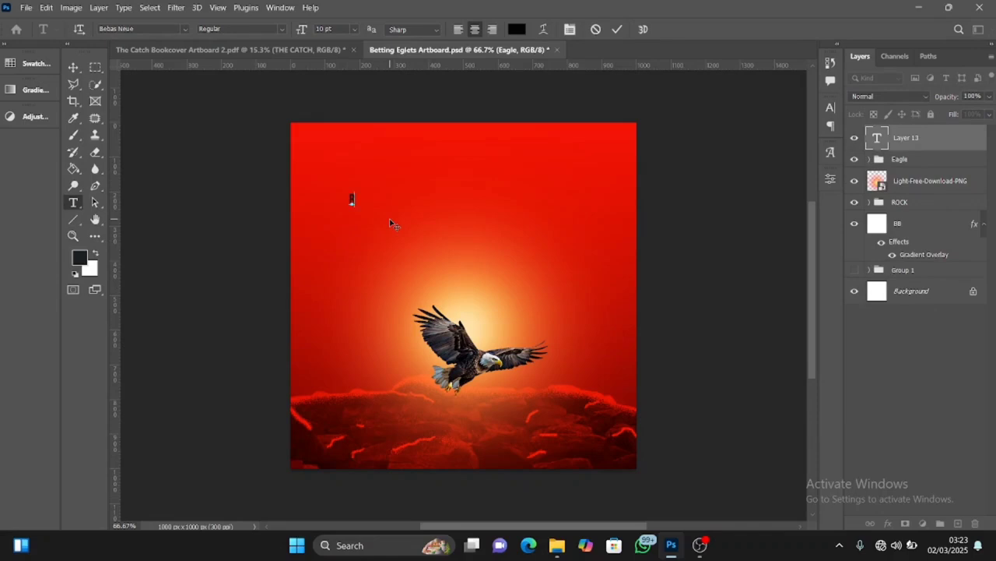
type("BIRTHING")
Colour the whole BIRTHING text yellow, f9fc00
key("ctrl+a")
left_click(517, 28)
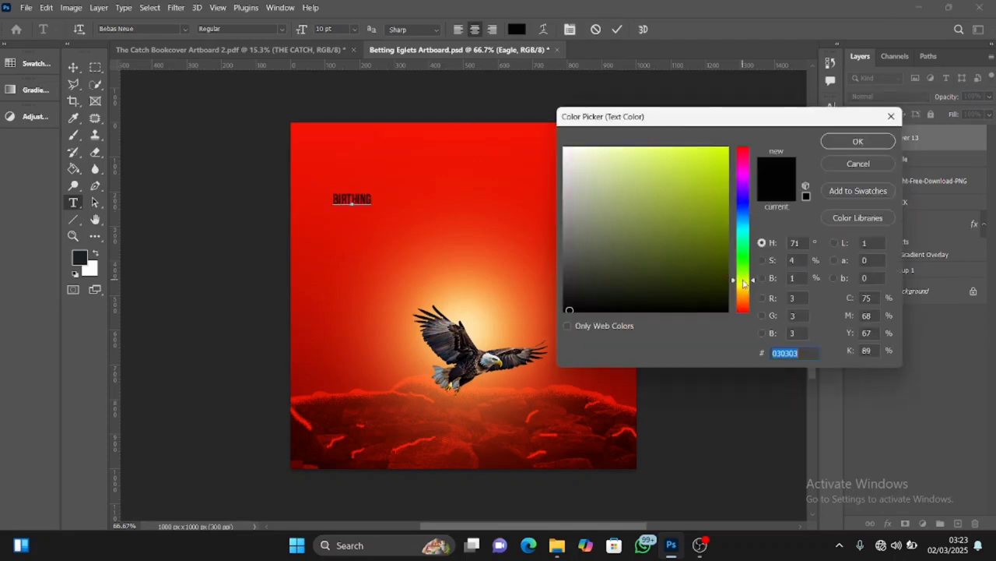
left_click(728, 148)
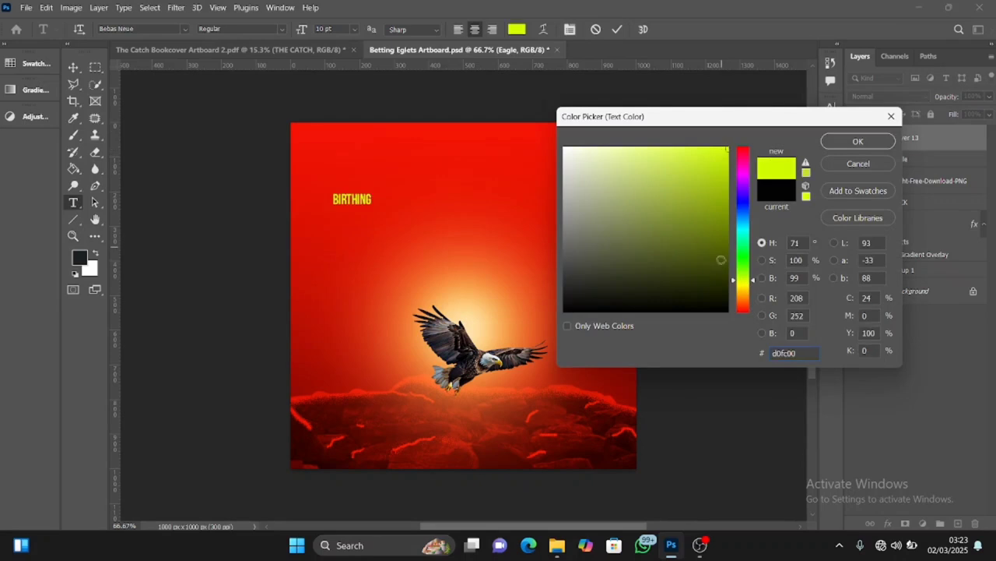
left_click(742, 285)
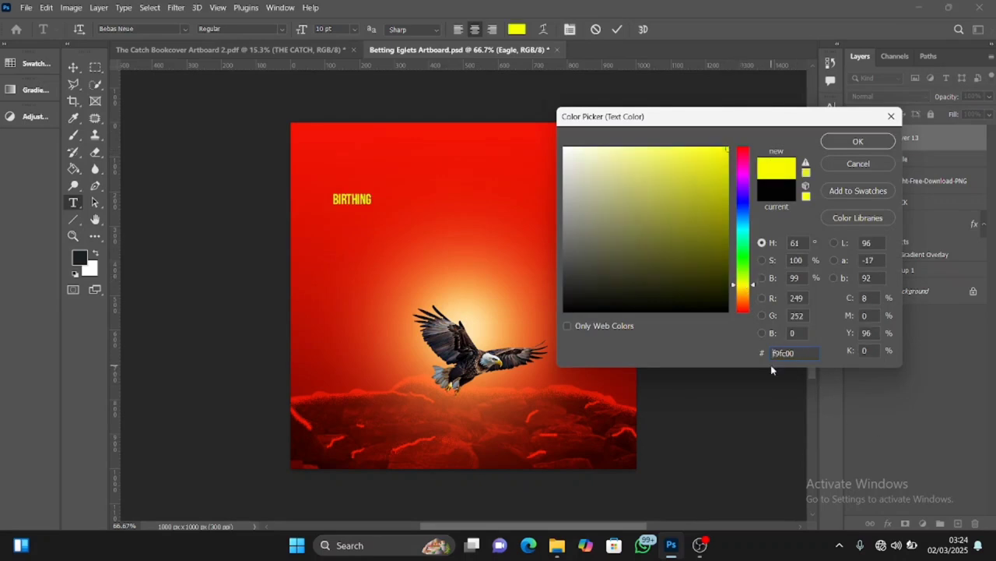
left_click(856, 145)
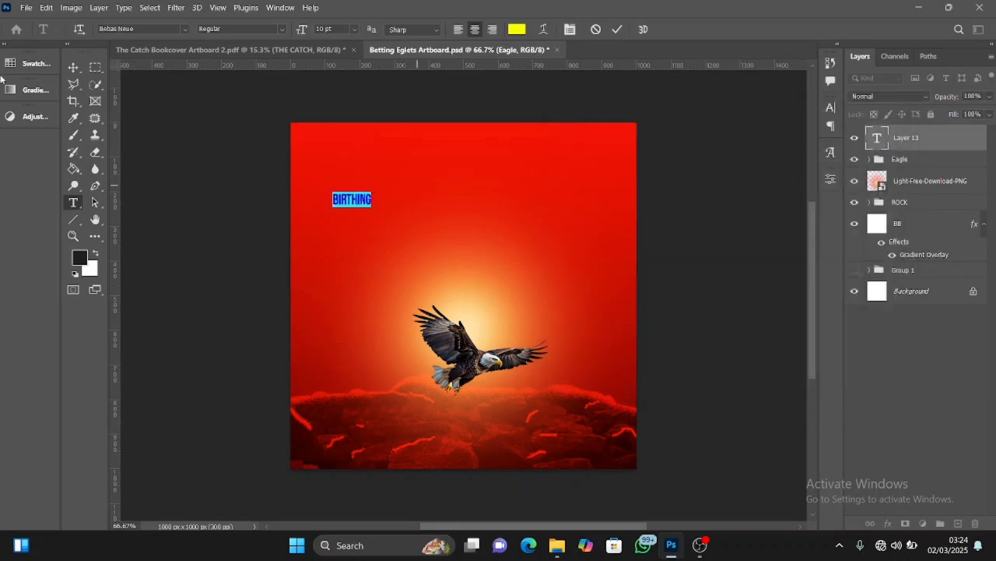
Change the BIRTHING text's font to JunkDog Regular and commit the text edit
left_click(184, 30)
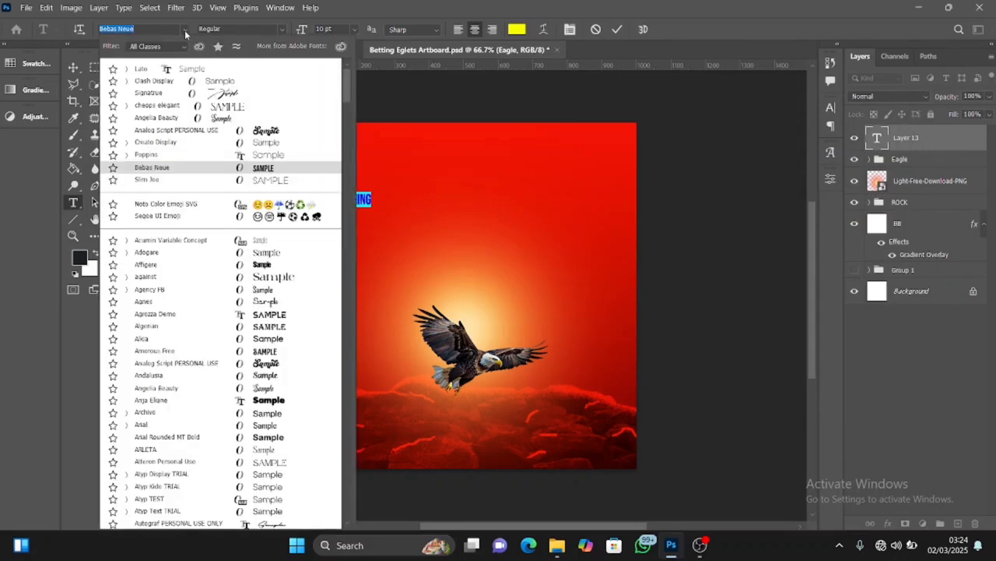
type("junk")
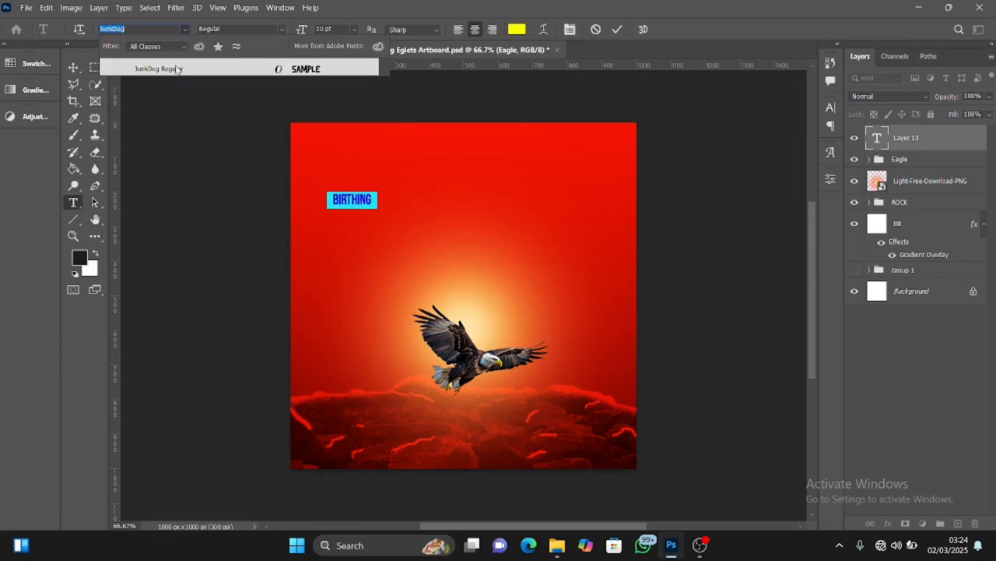
left_click(179, 70)
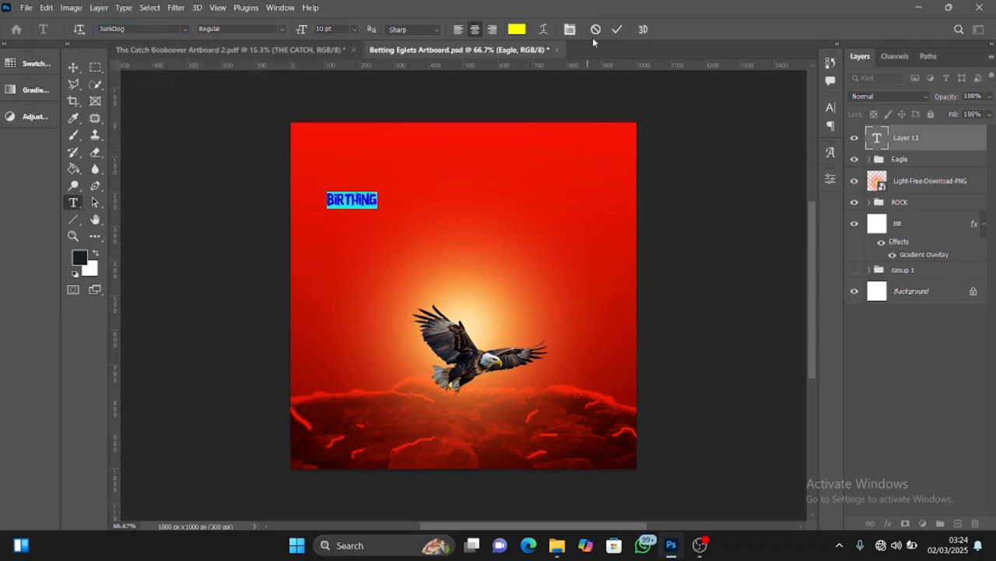
left_click(617, 30)
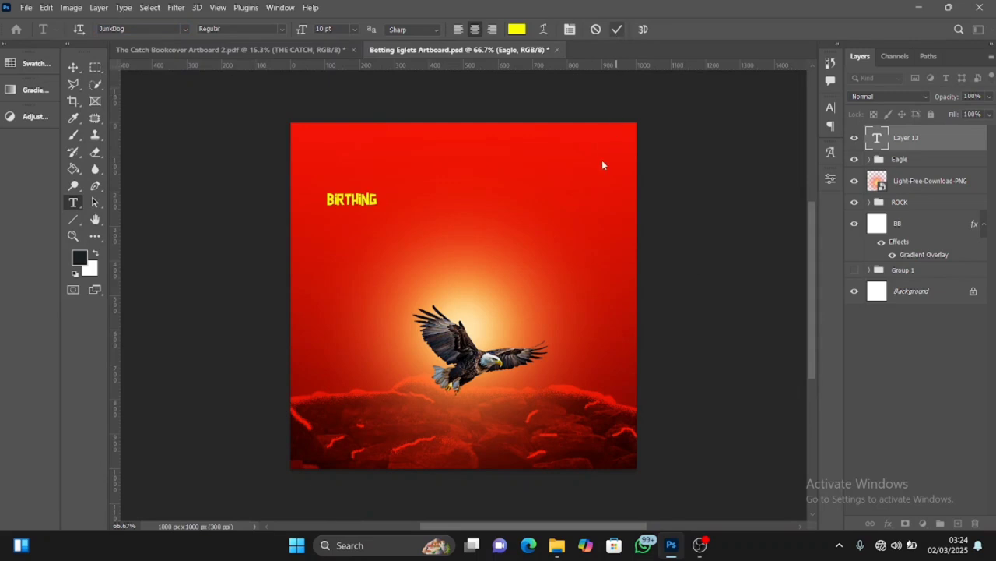
Scale the BIRTHING text to about 397% and position it above the eagle, near the horizontal middle of the canvas
key("ctrl+t")
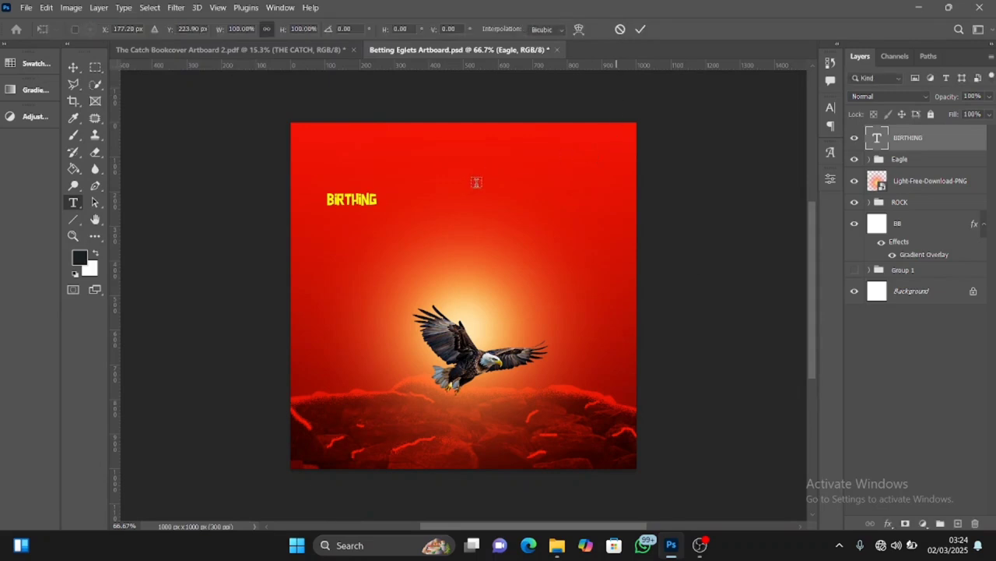
left_click_drag(376, 206, 440, 254)
left_click_drag(352, 199, 477, 222)
left_click_drag(419, 204, 510, 208)
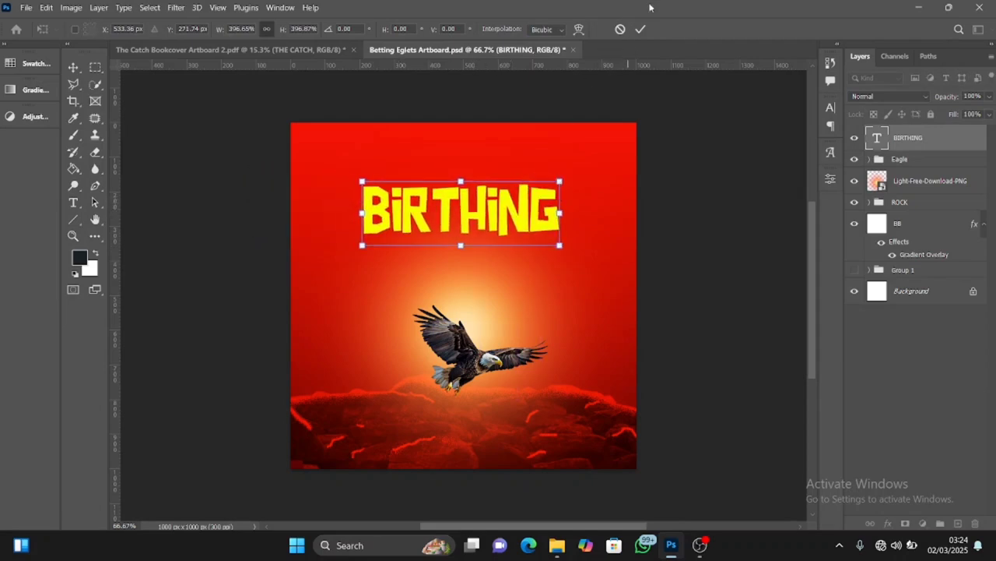
left_click(640, 29)
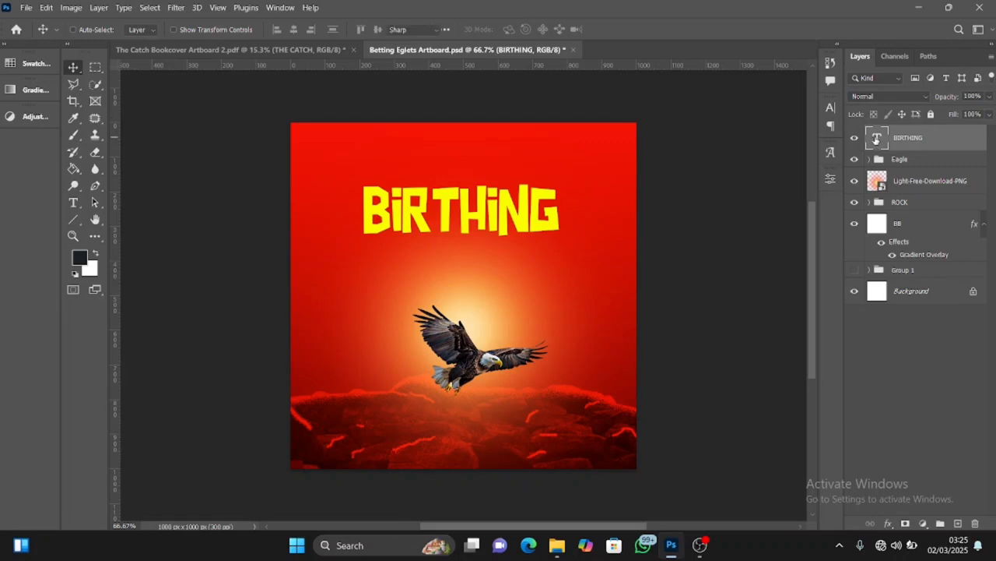
Widen the letter spacing of the whole BIRTHING text by three tracking increments and commit the edit
double_click(877, 140)
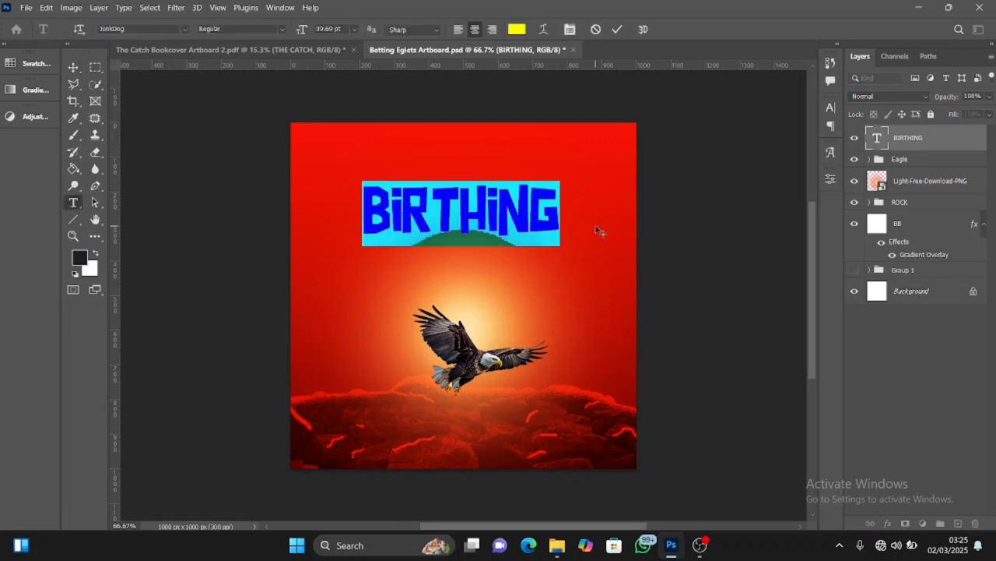
key("alt+Right")
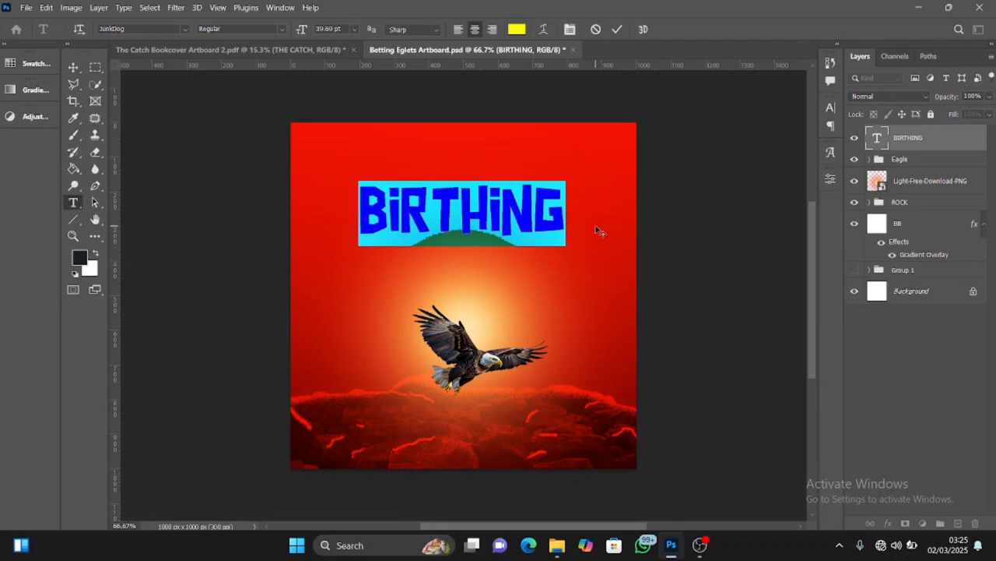
key("alt+Right")
key("alt+Right")
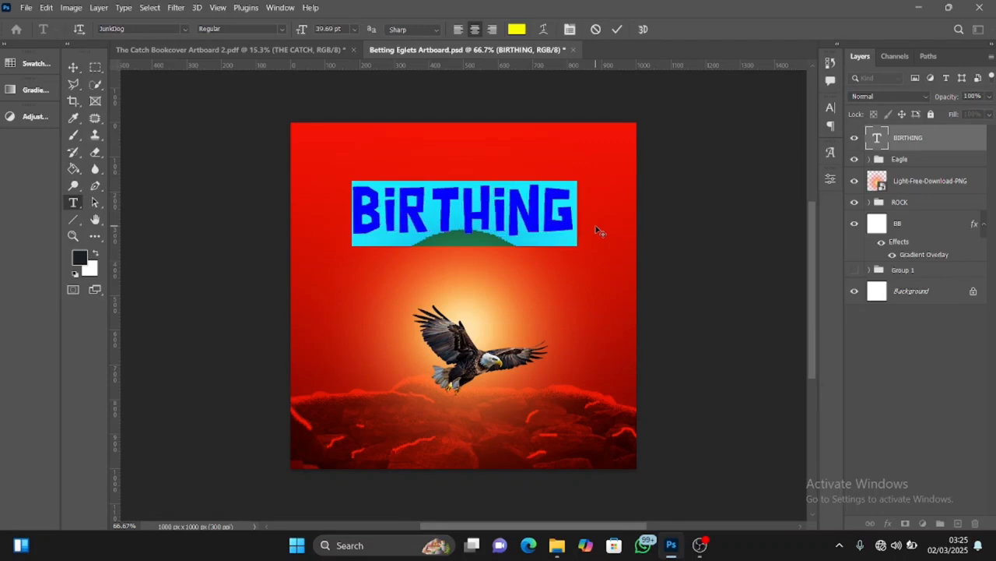
key("alt+Right")
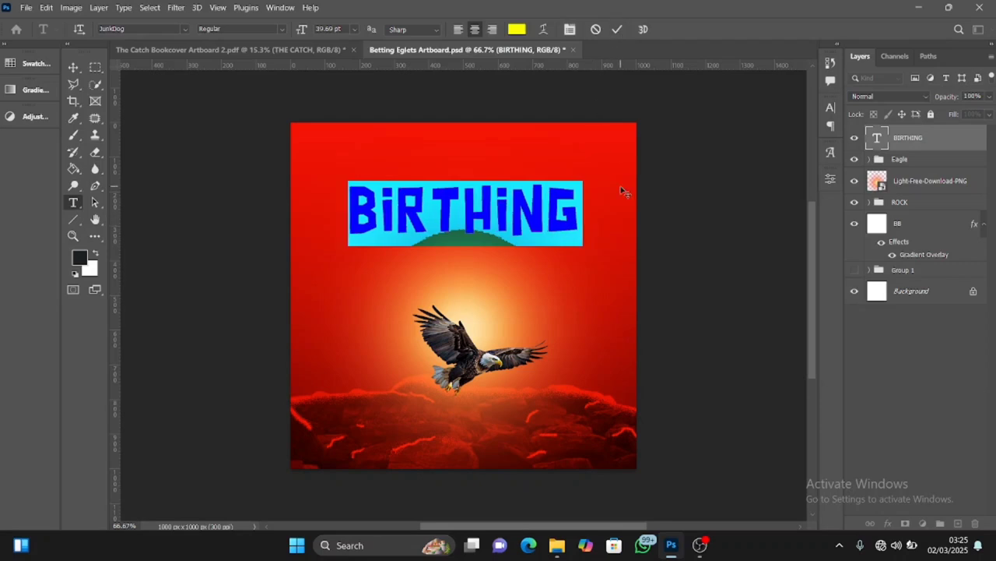
key("alt+Left")
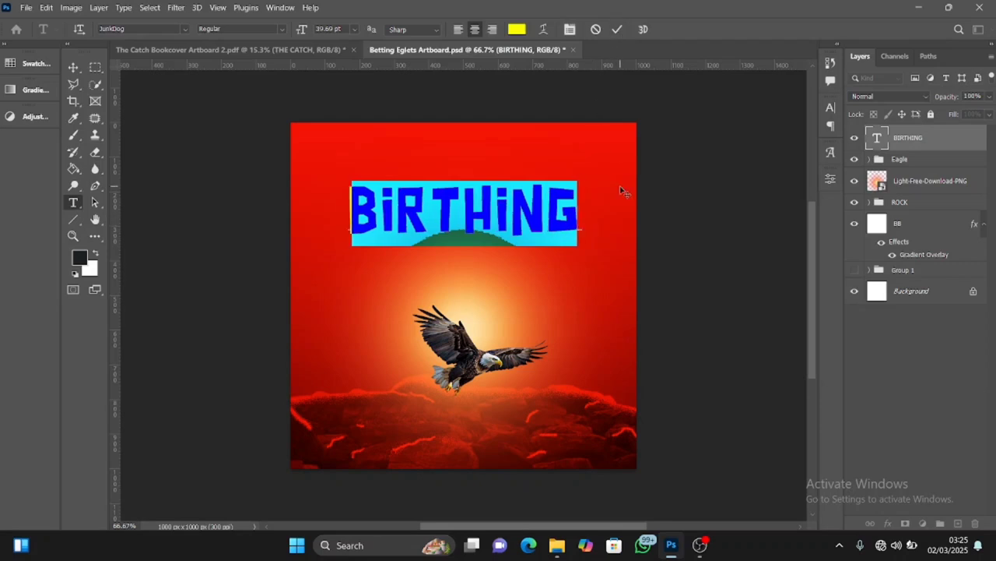
left_click(617, 31)
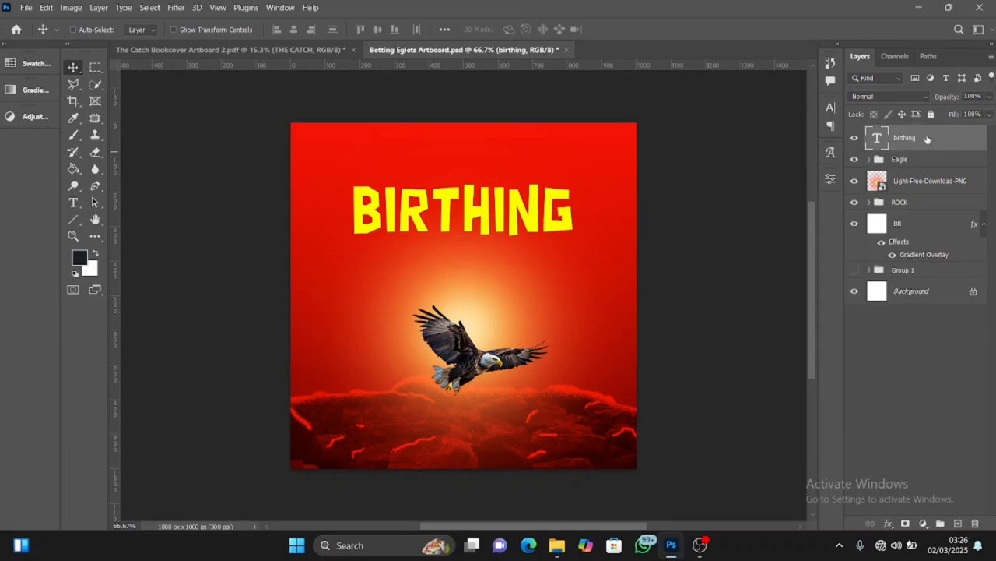
Warp the BIRTHING text with a horizontal Arc style at +30% bend
right_click(960, 147)
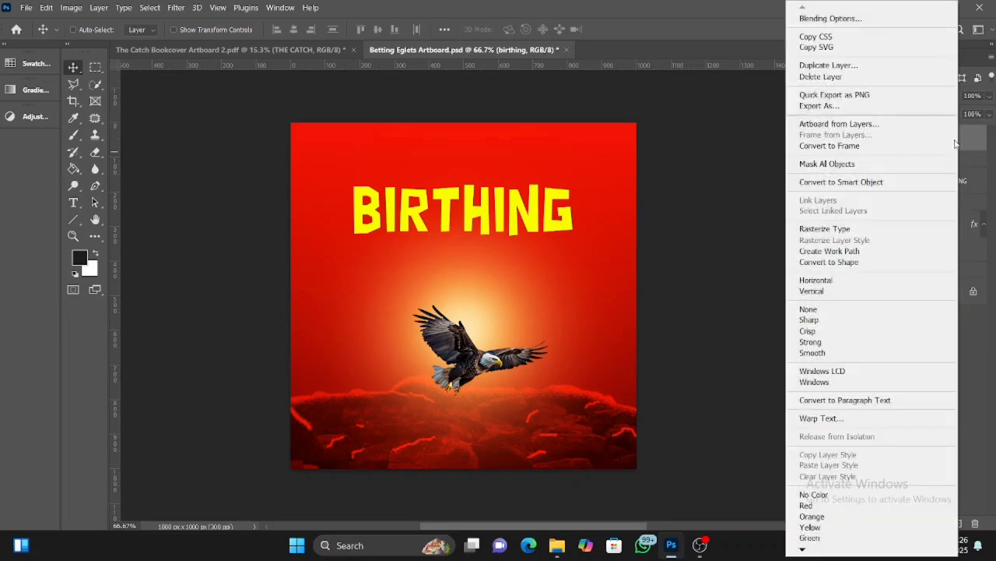
left_click(850, 423)
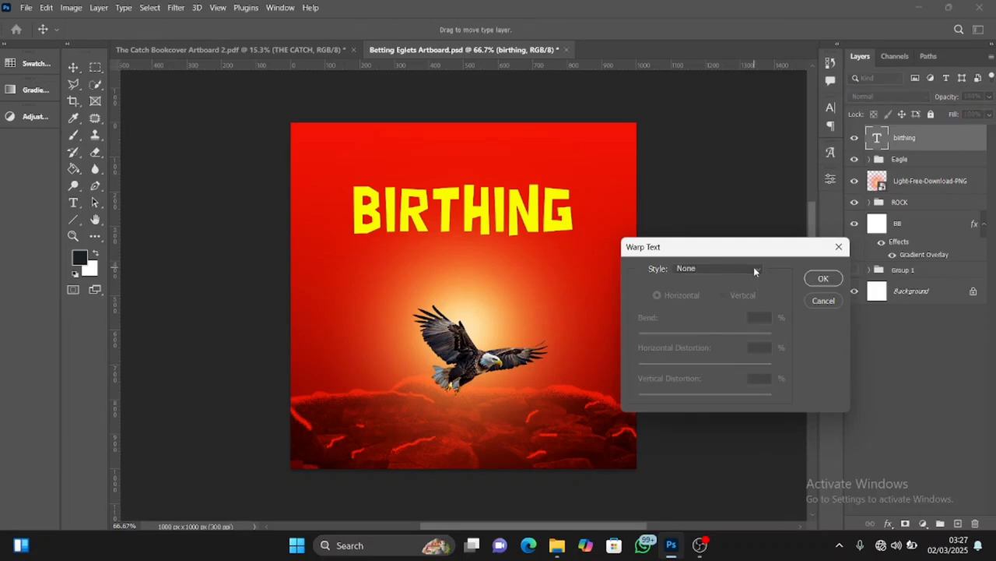
left_click(754, 269)
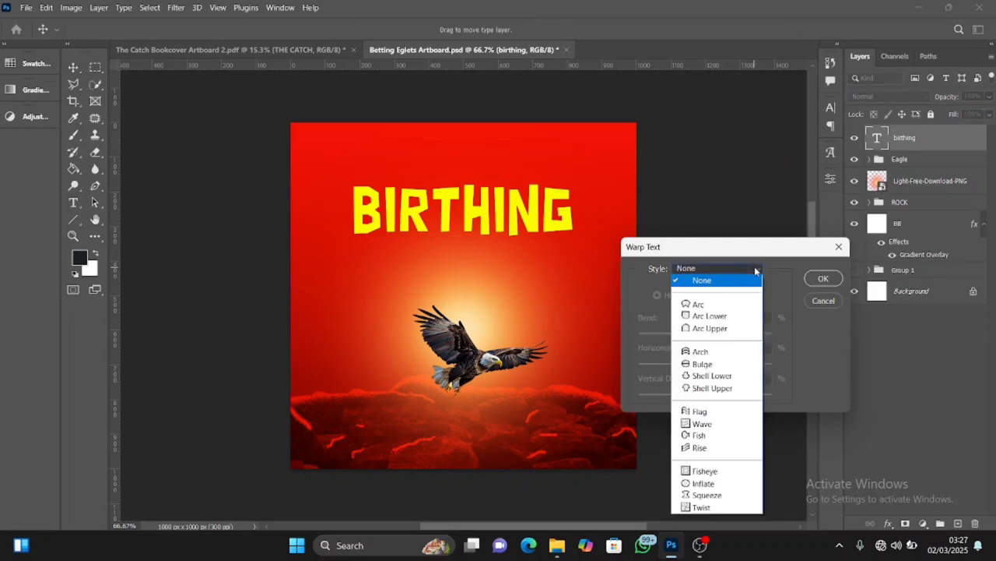
left_click(722, 305)
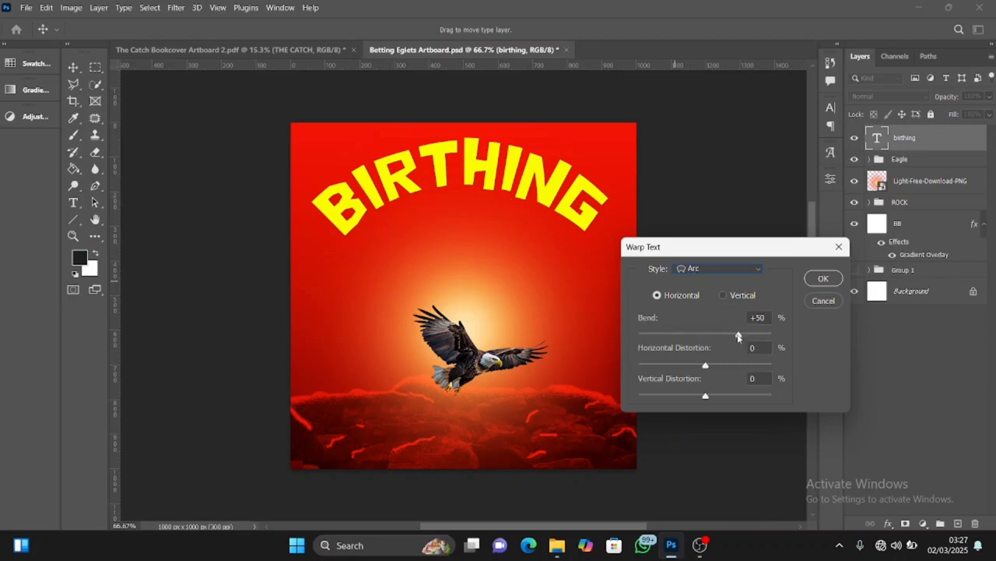
left_click_drag(738, 336, 725, 335)
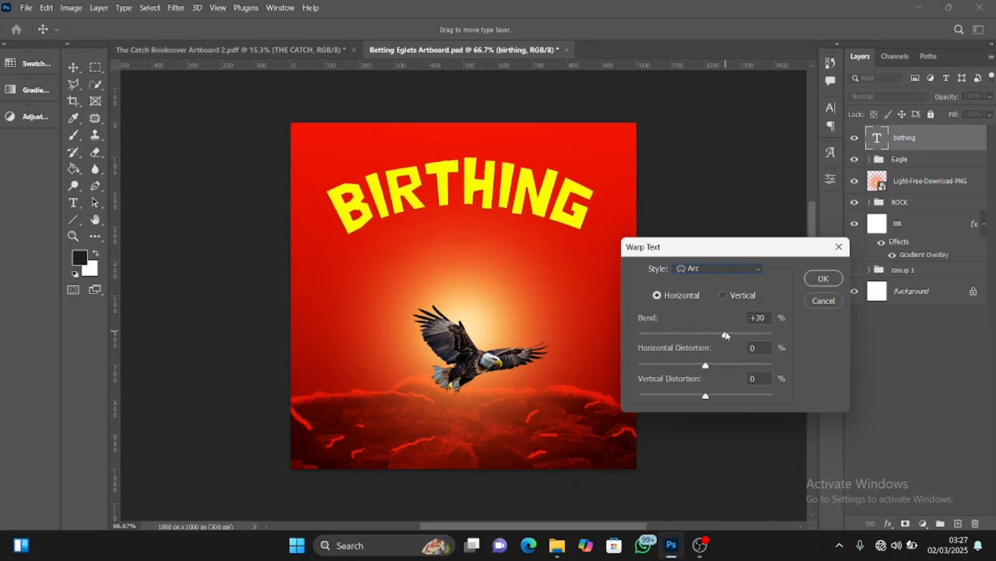
double_click(758, 317)
left_click(833, 277)
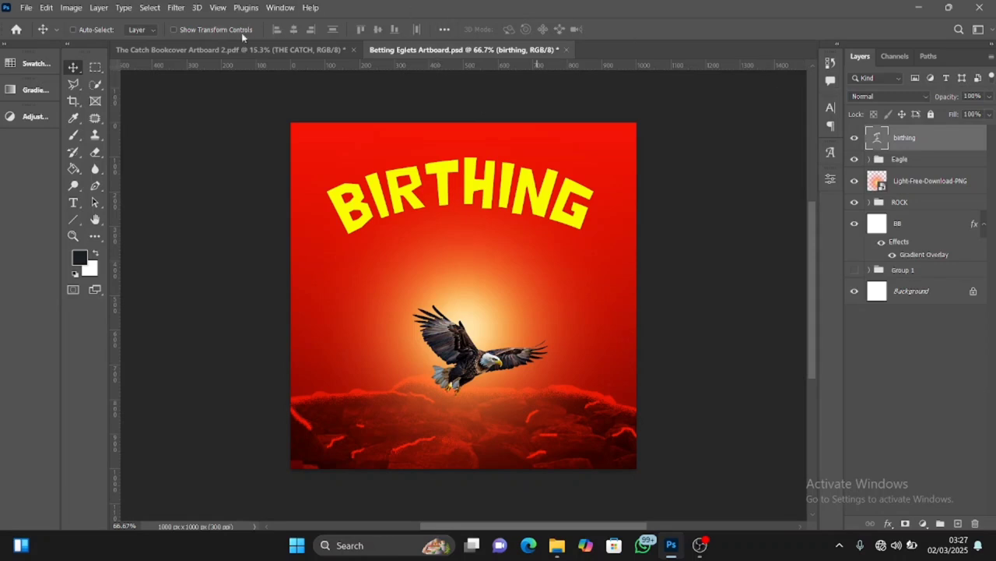
Set alignment relative to the Canvas and centre the BIRTHING text horizontally
left_click(443, 32)
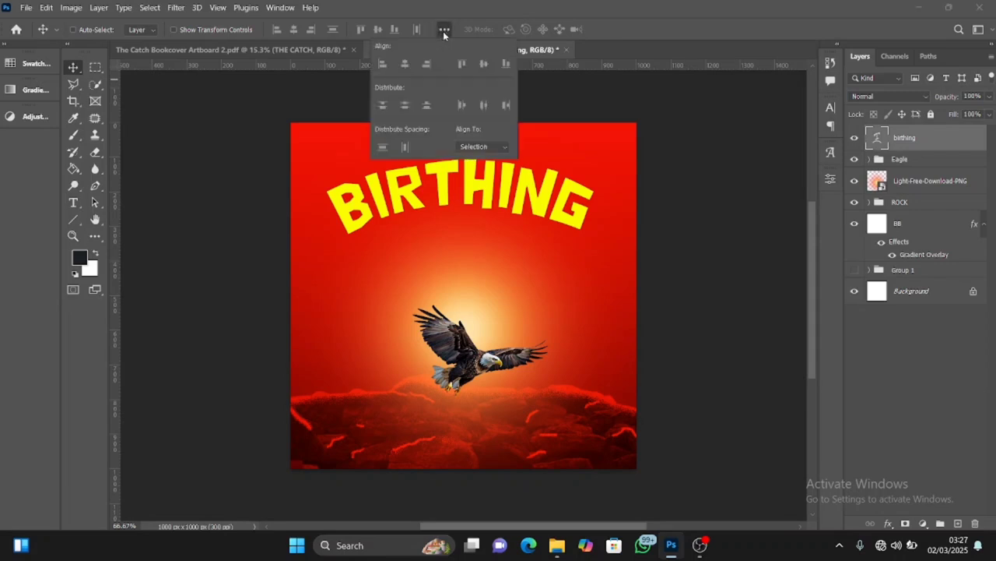
left_click(497, 148)
left_click(495, 168)
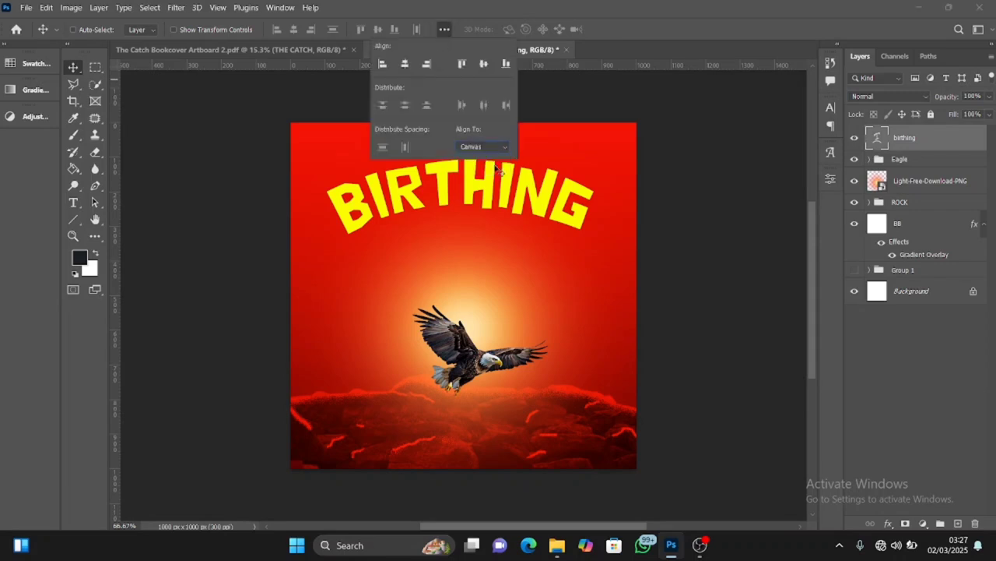
left_click(444, 29)
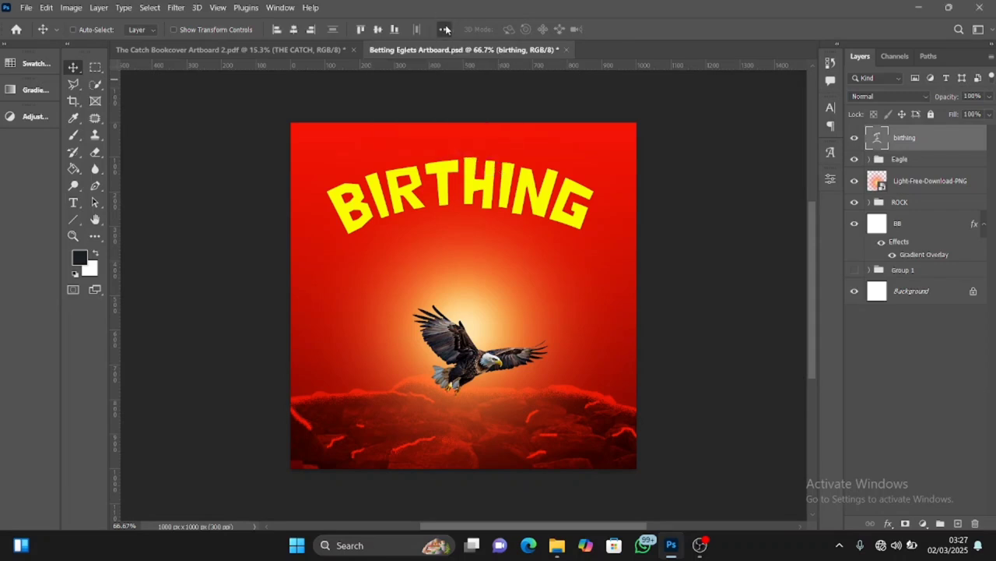
left_click(294, 30)
left_click(294, 29)
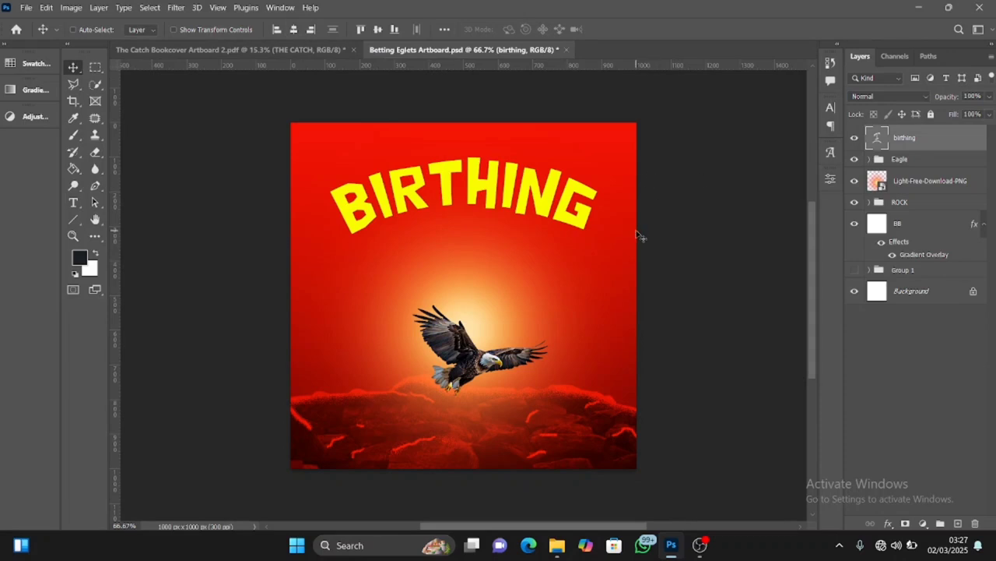
Move the arched BIRTHING text down closer to the eagle's glow, centred horizontally on the canvas
left_click_drag(637, 232, 634, 234)
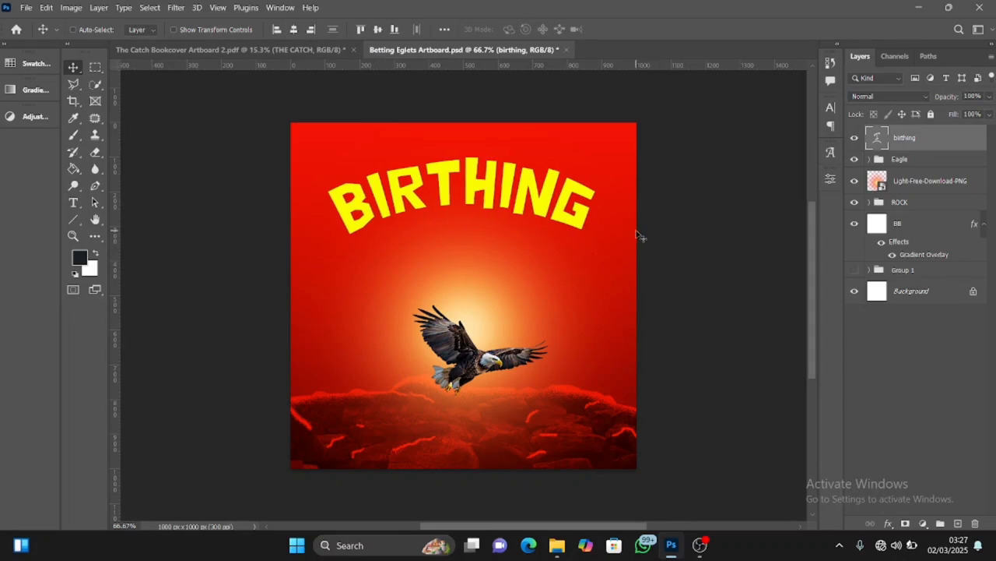
left_click(295, 29)
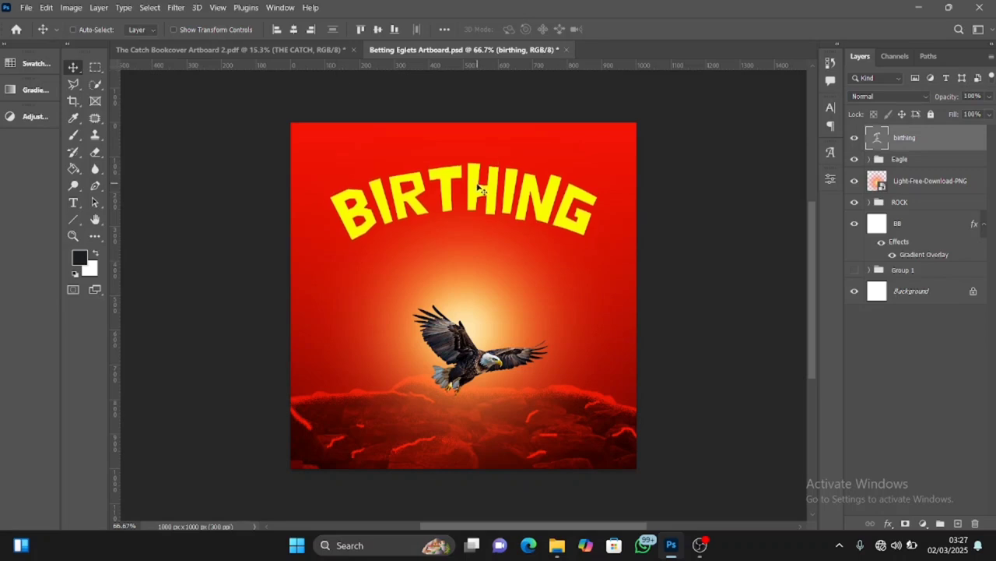
left_click_drag(477, 181, 516, 209)
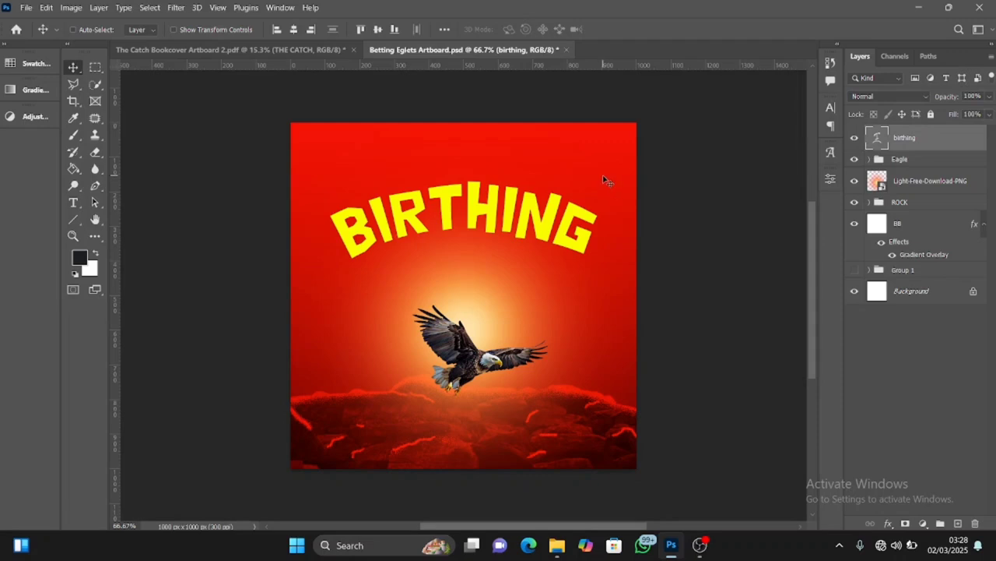
Duplicate the arched BIRTHING text directly below the original and replace the copy's wording with EAGLETS
key("ctrl+j")
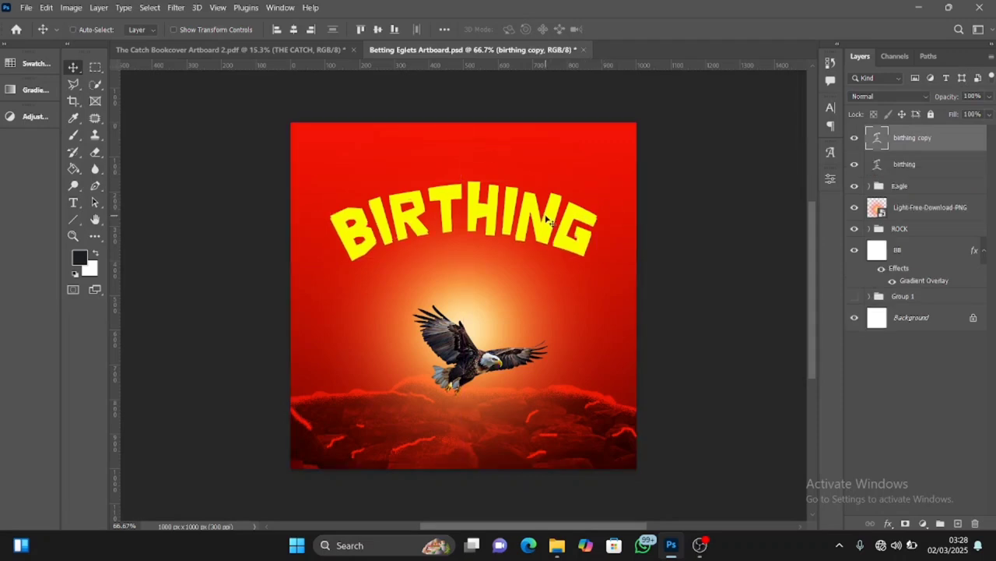
left_click_drag(549, 221, 542, 275)
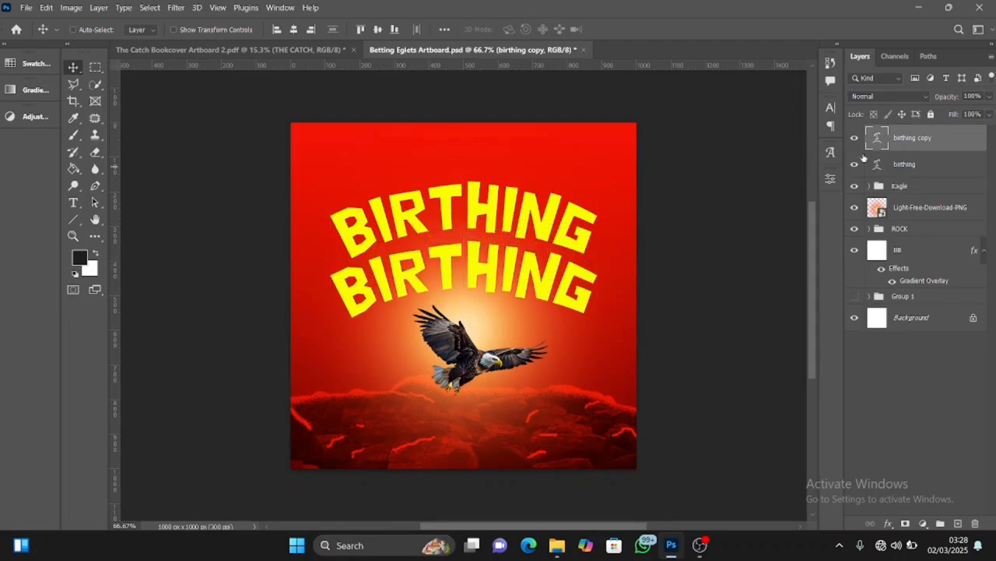
double_click(883, 144)
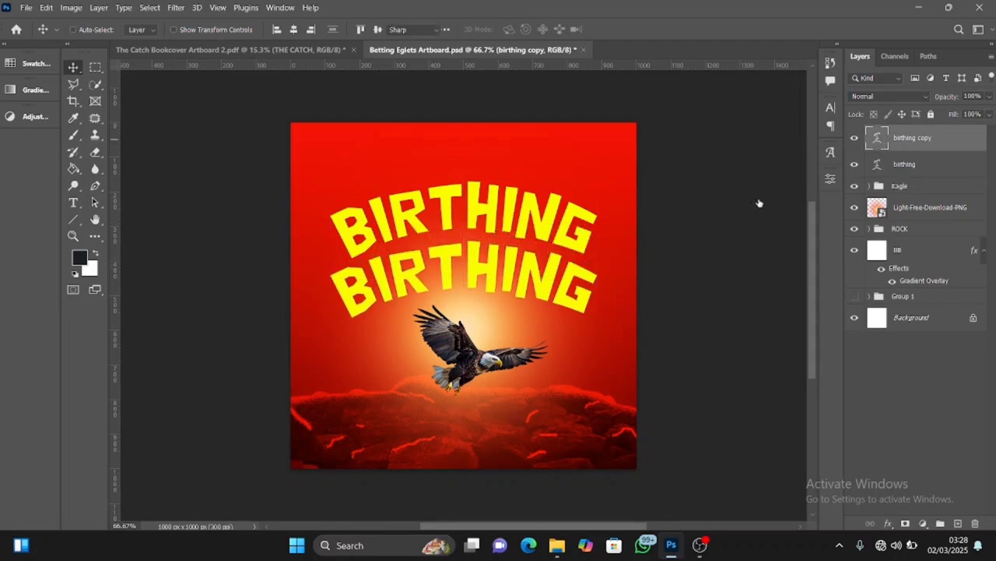
key("BackSpace")
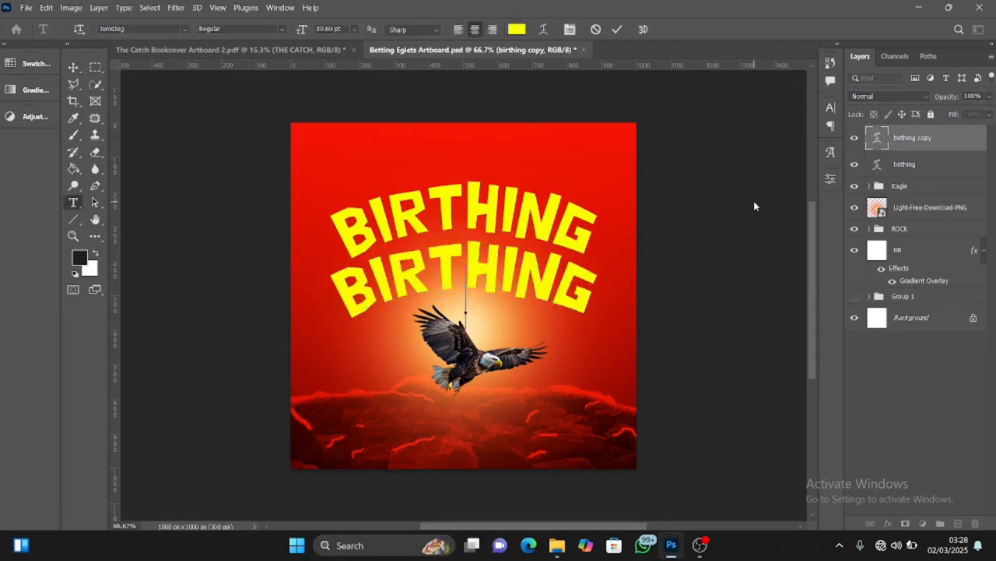
type("E")
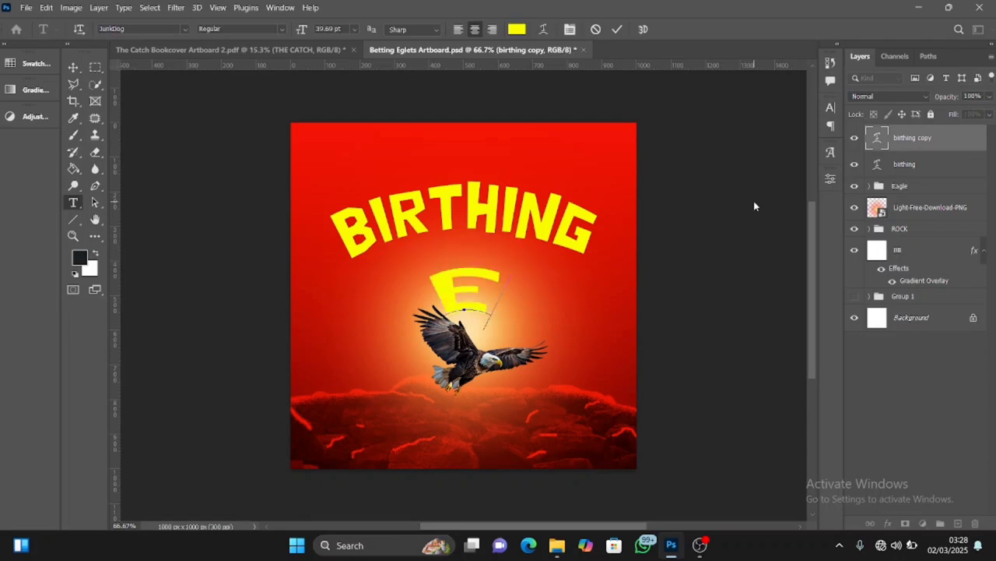
type("AG")
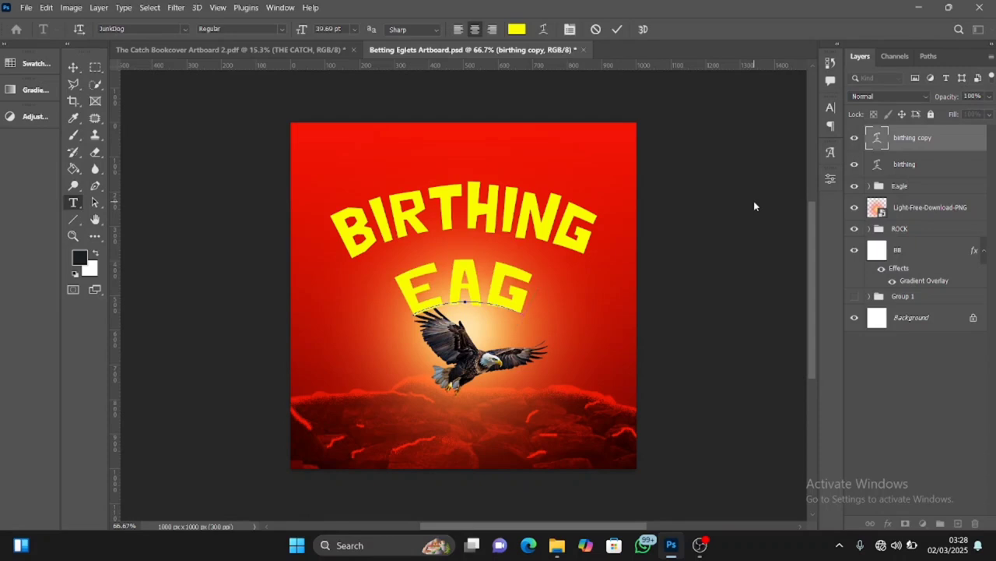
type("L")
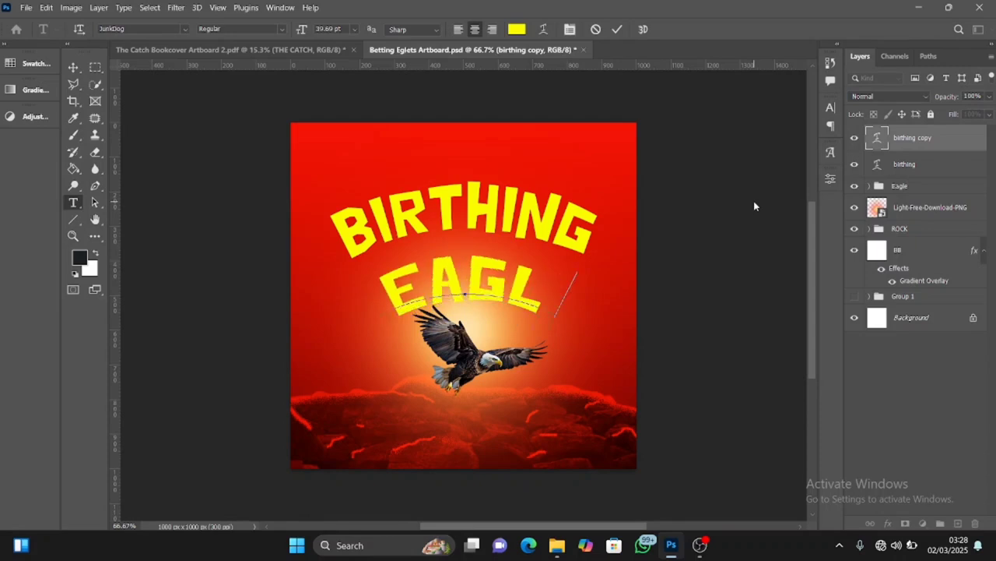
type("ETS")
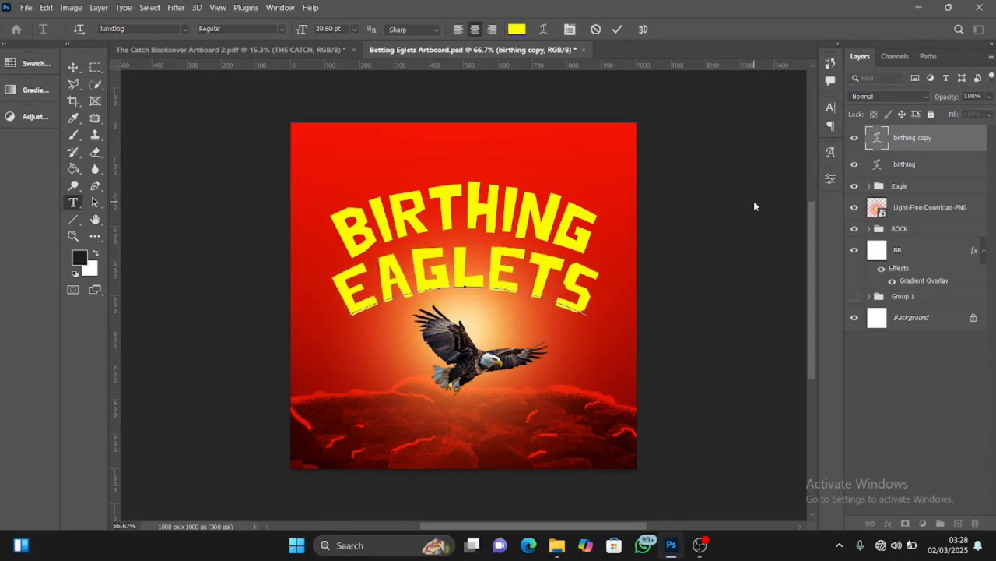
left_click(618, 29)
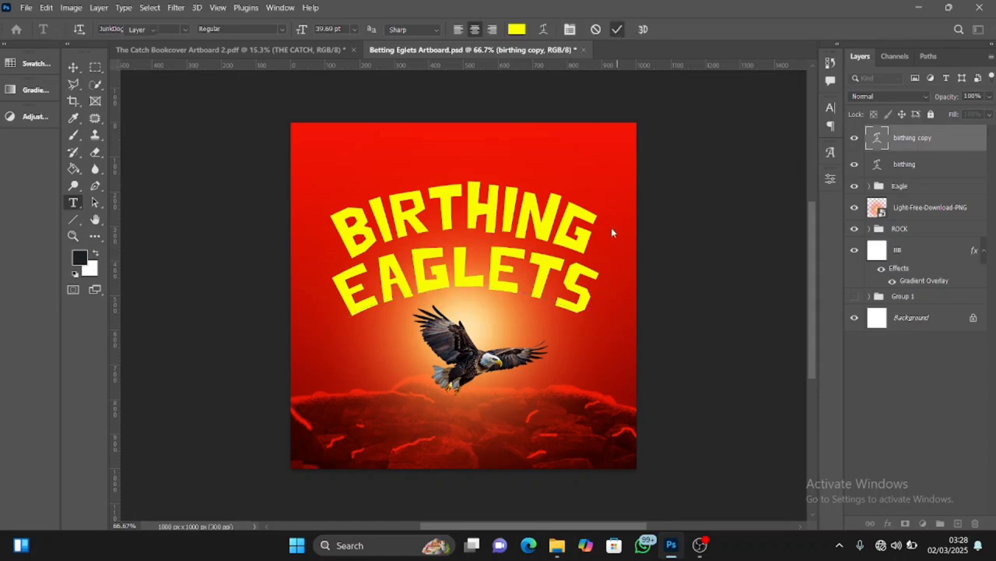
Scale the EAGLETS text down to about 86% around its centre
key("v")
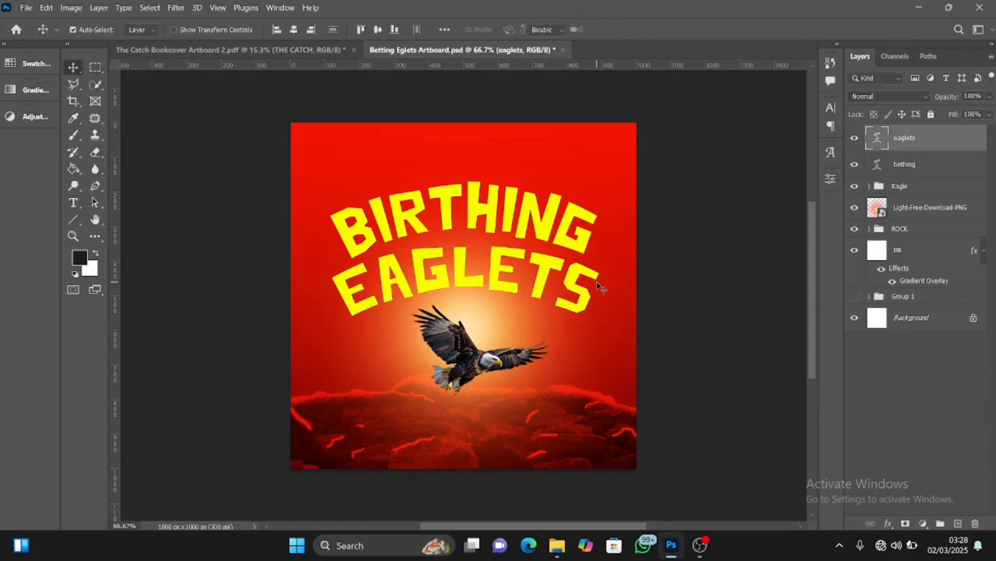
key("ctrl+t")
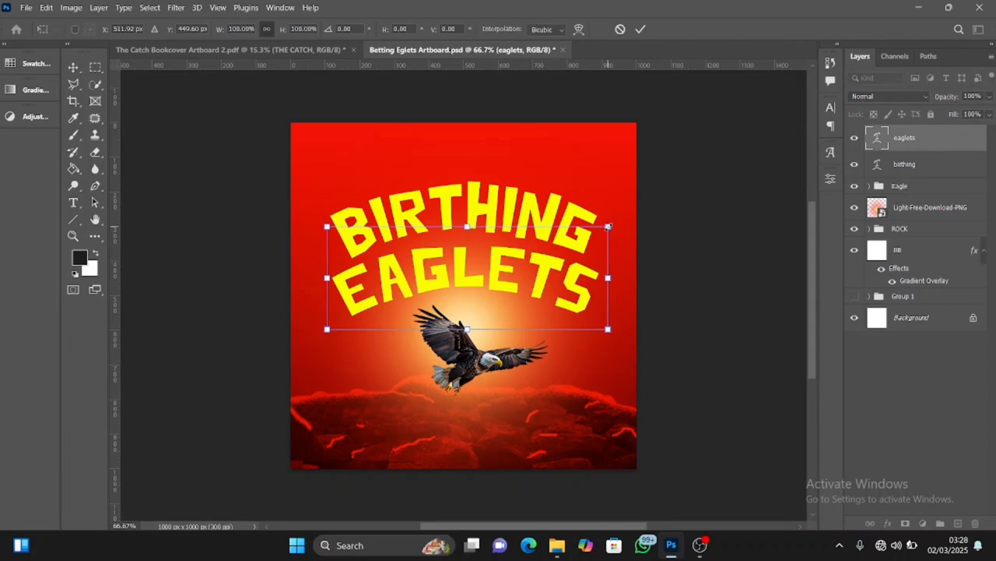
left_click_drag(608, 227, 588, 233)
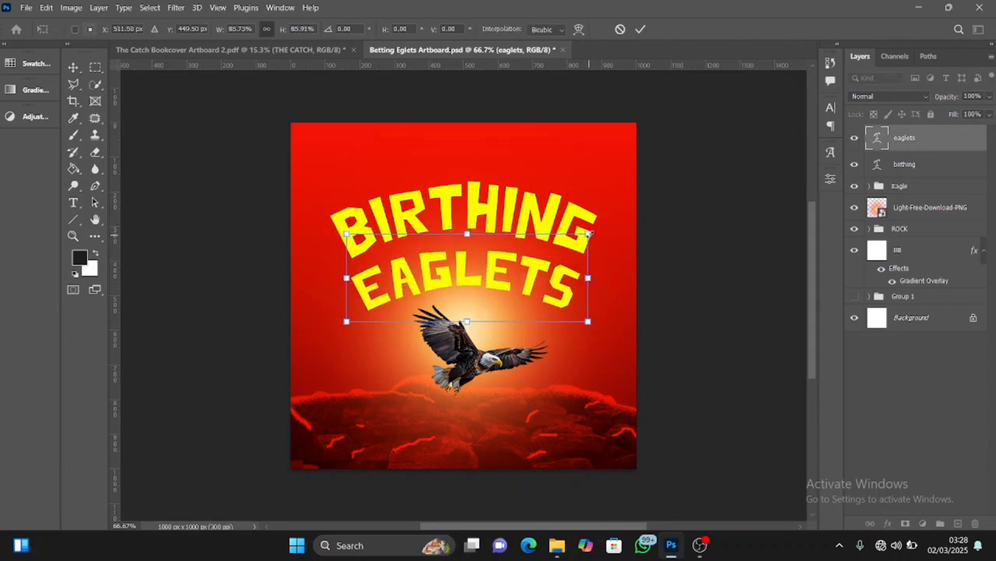
left_click(641, 29)
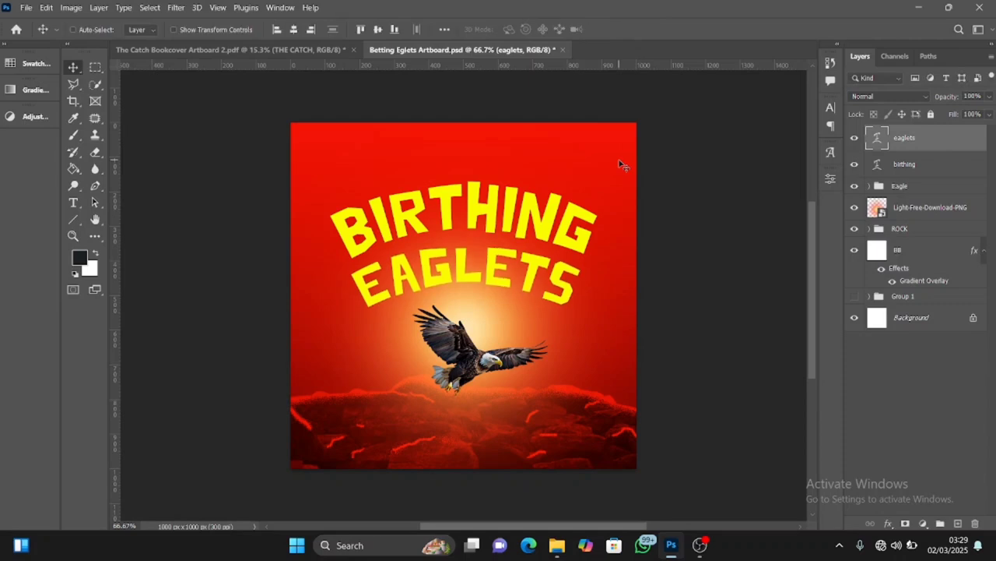
Nudge the EAGLETS text up closer under BIRTHING and centre it horizontally on the canvas
key("Up")
key("Up")
key("Up")
key("Up")
key("Up")
key("Up")
key("Up")
key("Up")
key("Up")
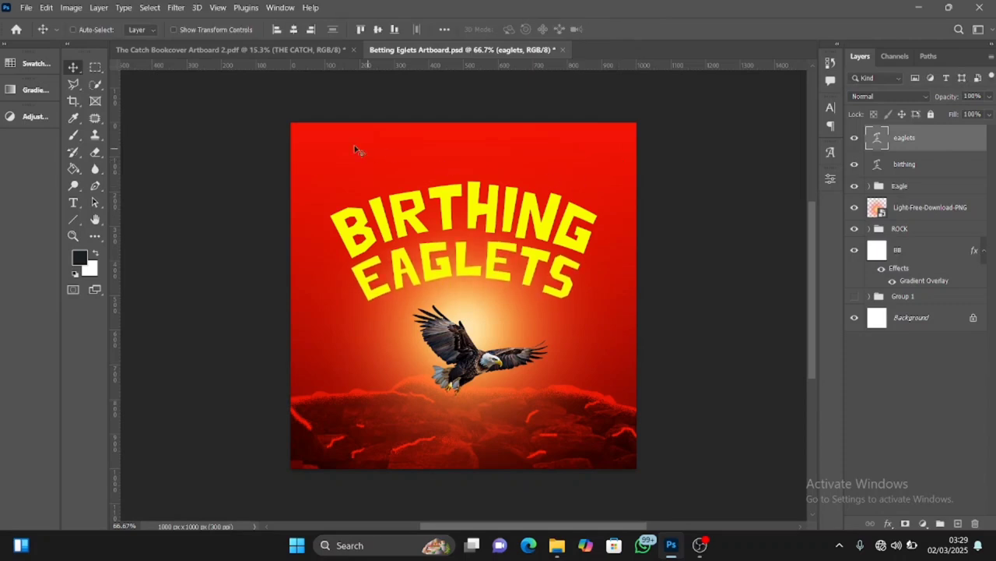
left_click(293, 29)
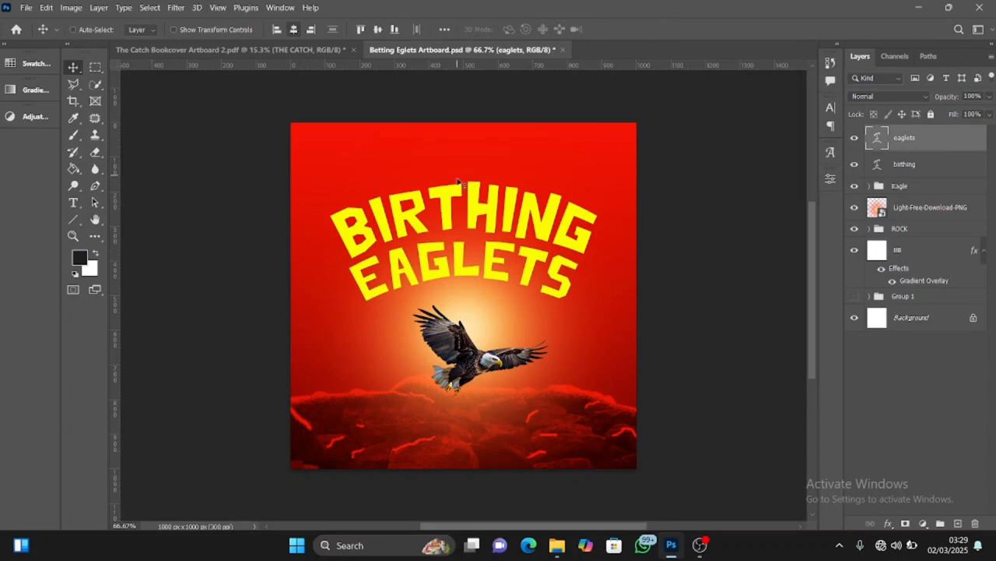
Shrink the EAGLETS text slightly more around its centre and fine-tune the positions of both title words
key("ctrl+t")
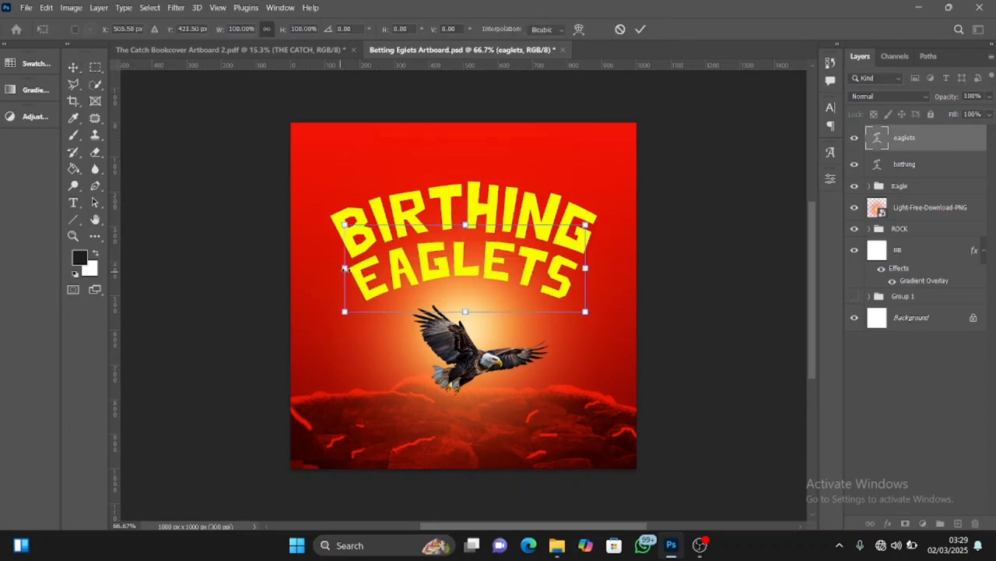
left_click_drag(345, 268, 353, 268)
left_click(641, 30)
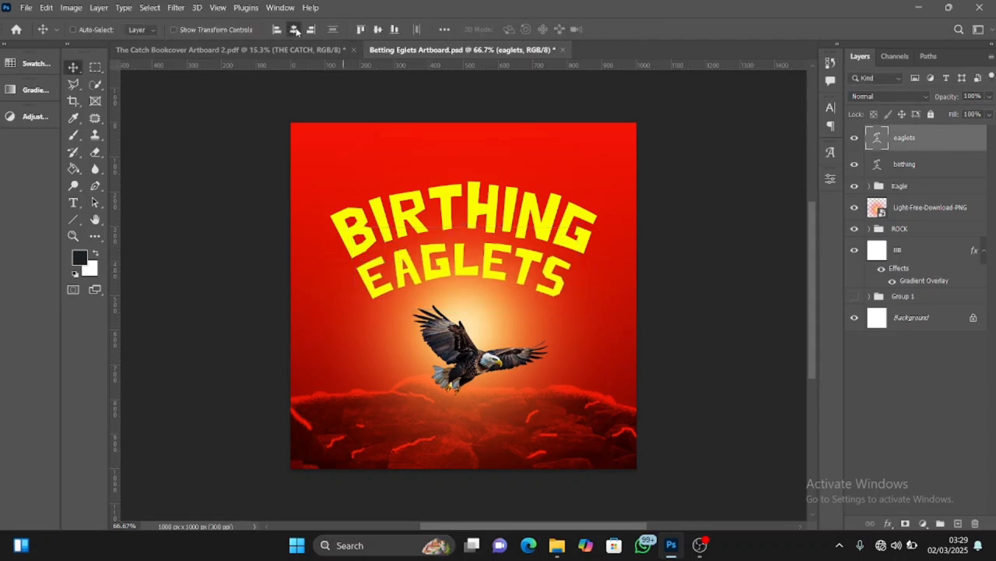
left_click(550, 218, "ctrl")
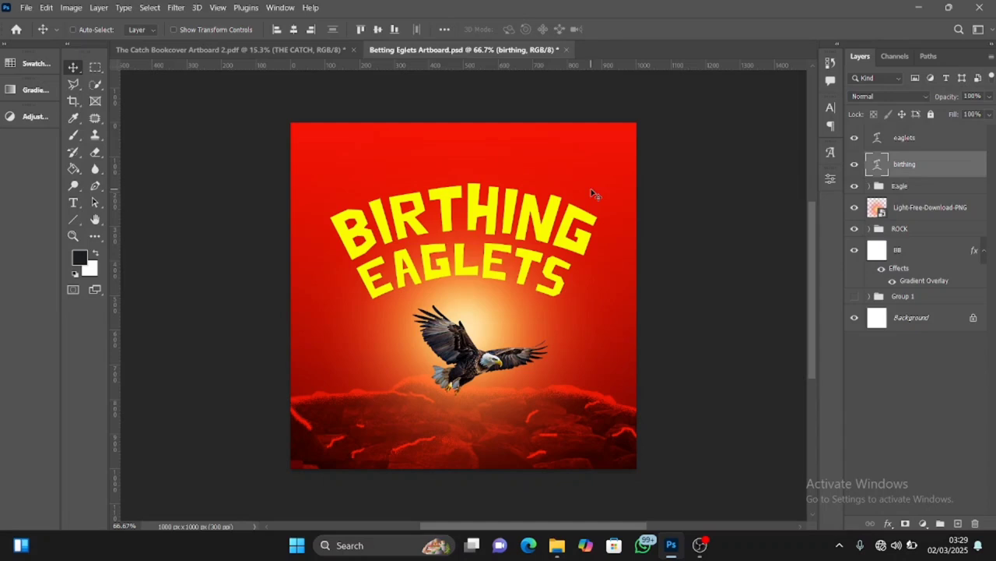
left_click(530, 267, "ctrl")
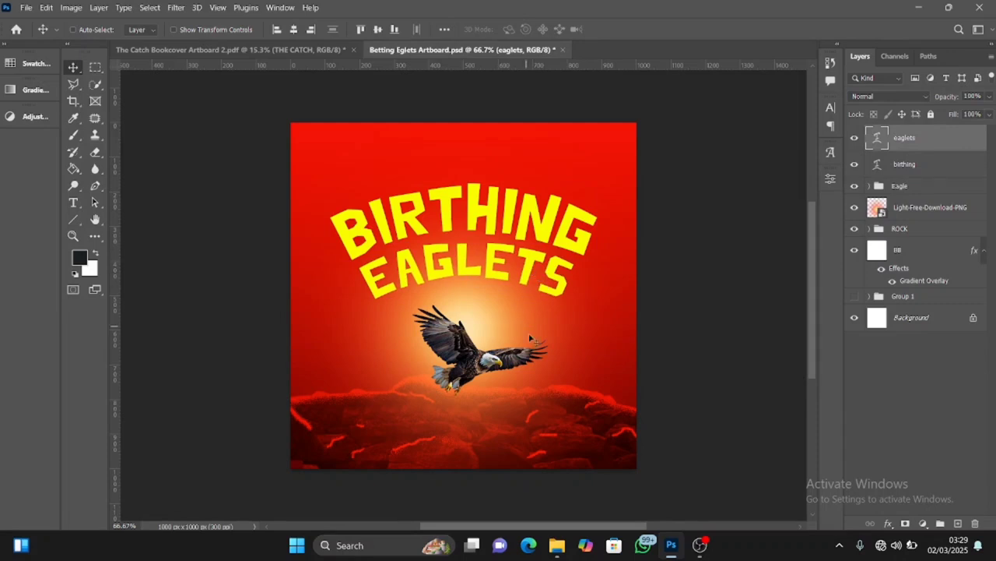
Place the Light-Free-Download-PNG layer beneath the ROCK group and shift the glow slightly down behind the eagle
key("alt+shift+s")
left_click(921, 206)
left_click(920, 228)
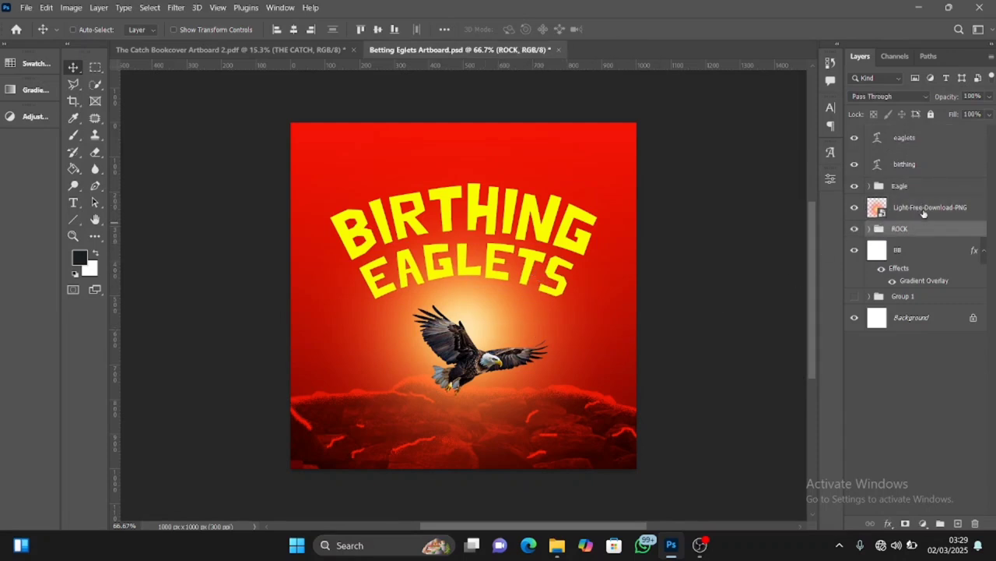
left_click(924, 210)
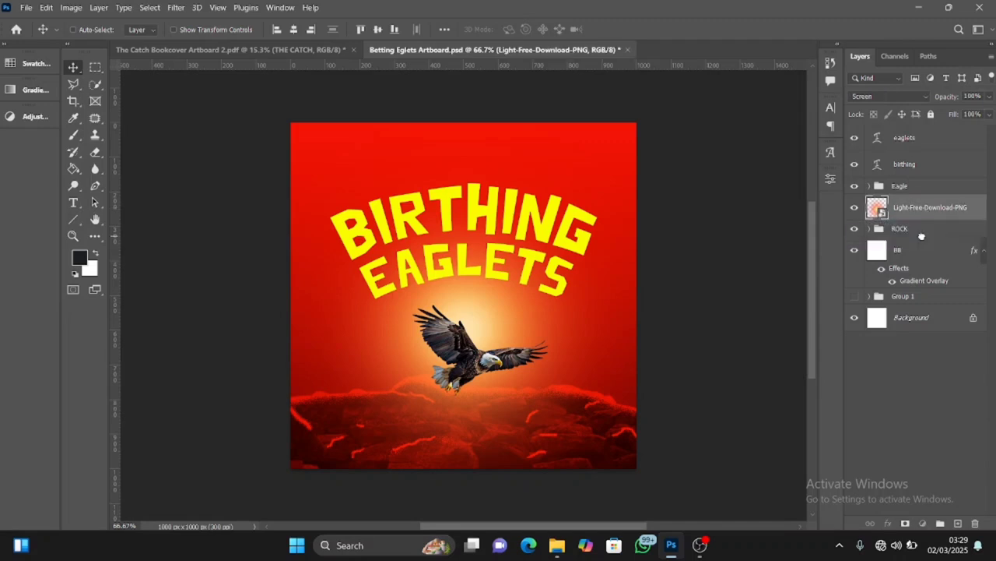
left_click_drag(922, 236, 923, 239)
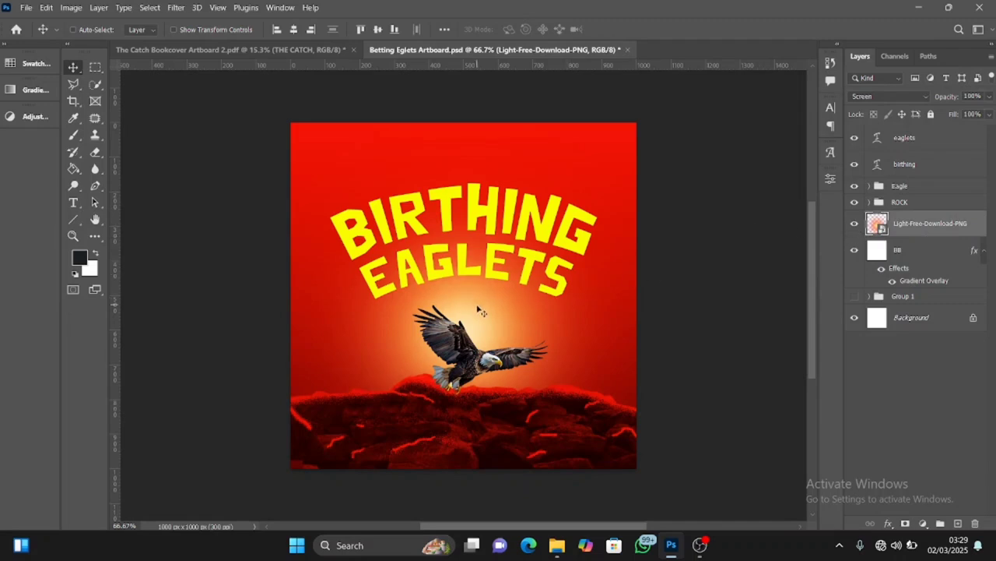
left_click_drag(476, 302, 476, 330)
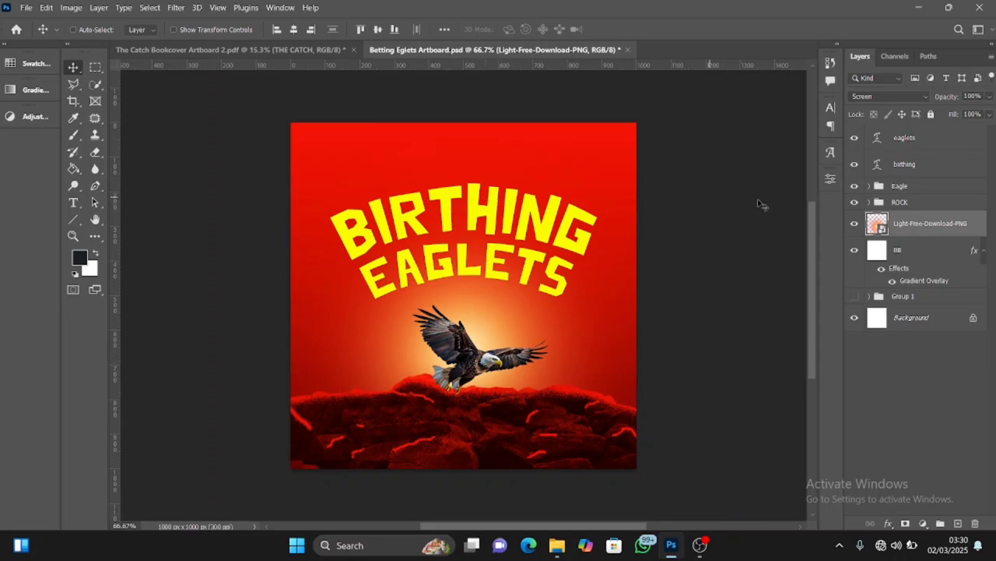
Convert the birthing and eaglets text layers to smart objects and select the birthing layer
left_click(916, 165)
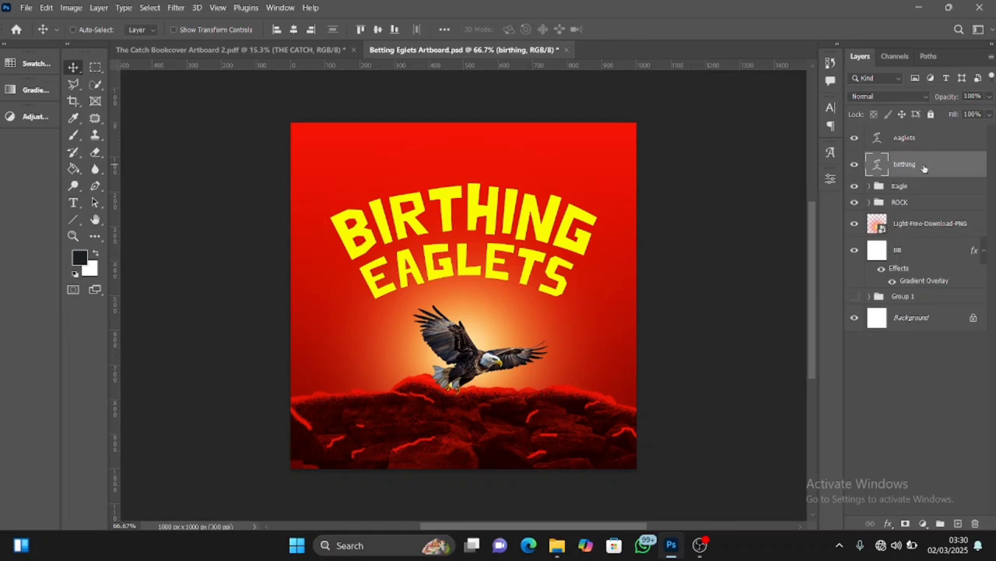
right_click(927, 166)
left_click(847, 182)
right_click(920, 140)
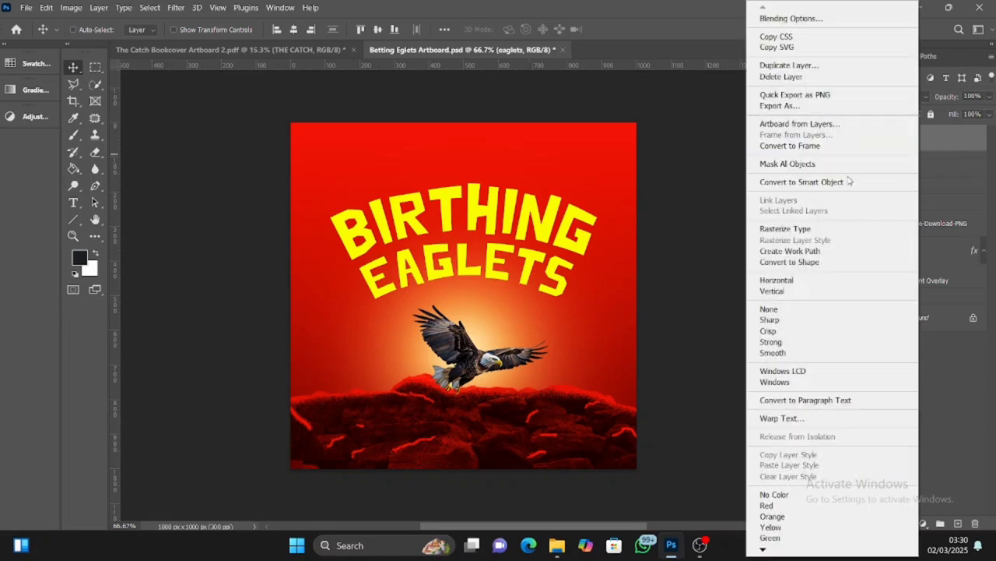
left_click(848, 182)
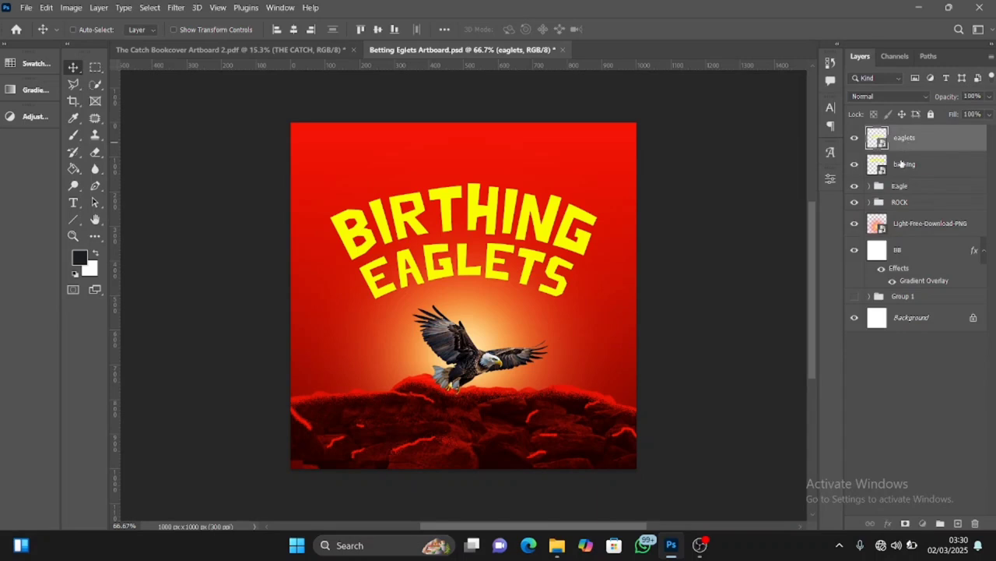
left_click(913, 164)
left_click(176, 8)
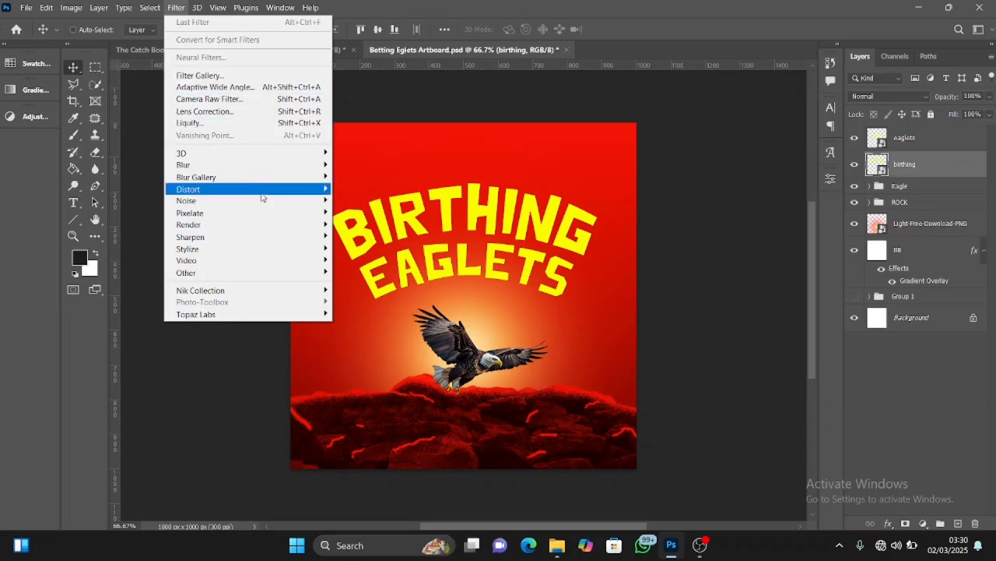
mouse_move(265, 193)
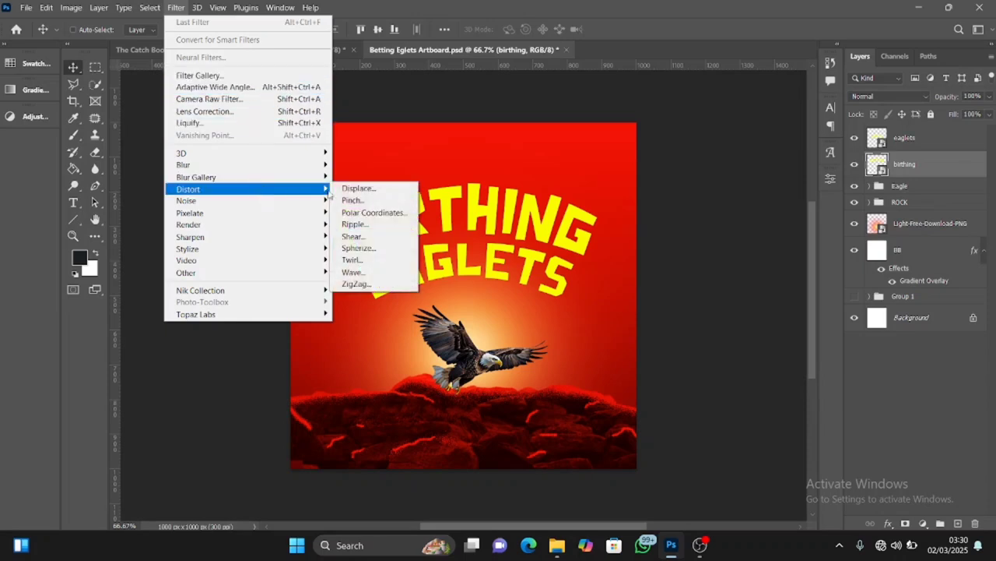
left_click(352, 236)
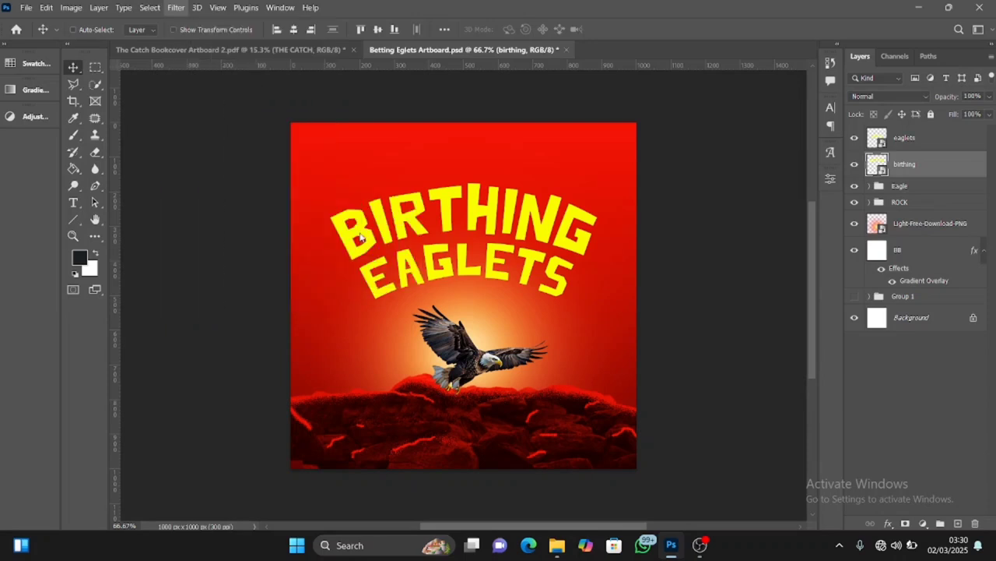
left_click(569, 145)
Apply a Medium-size Ripple distortion at 110% to the birthing smart object, and reopen the filter to readjust its amount
left_click(176, 8)
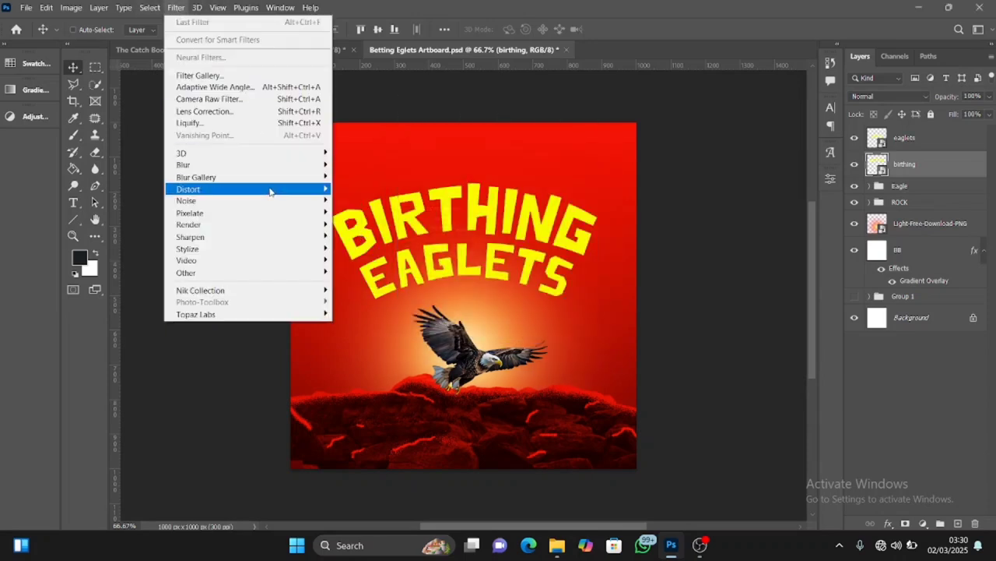
mouse_move(273, 189)
left_click(354, 224)
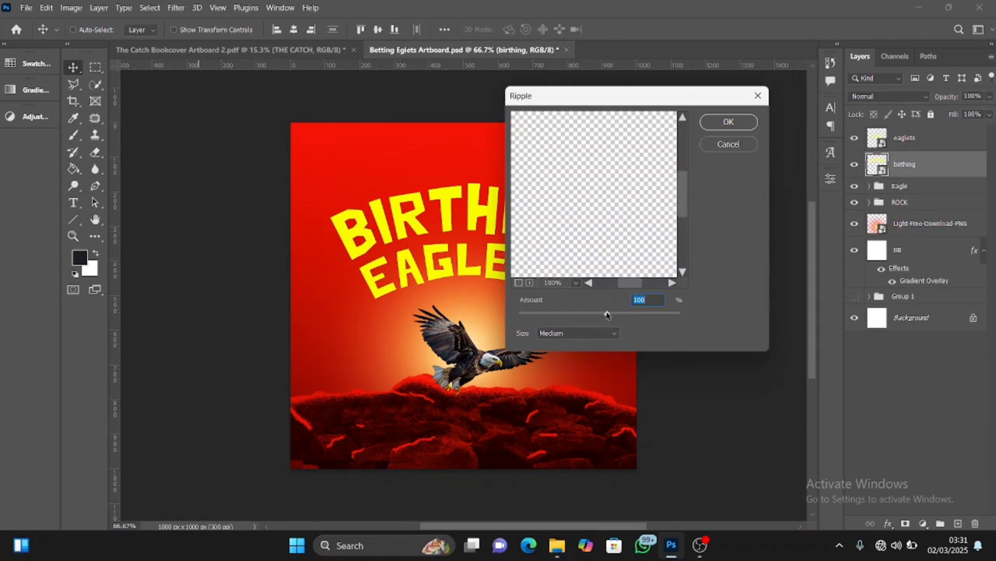
left_click_drag(608, 318, 609, 318)
type("110")
left_click(720, 123)
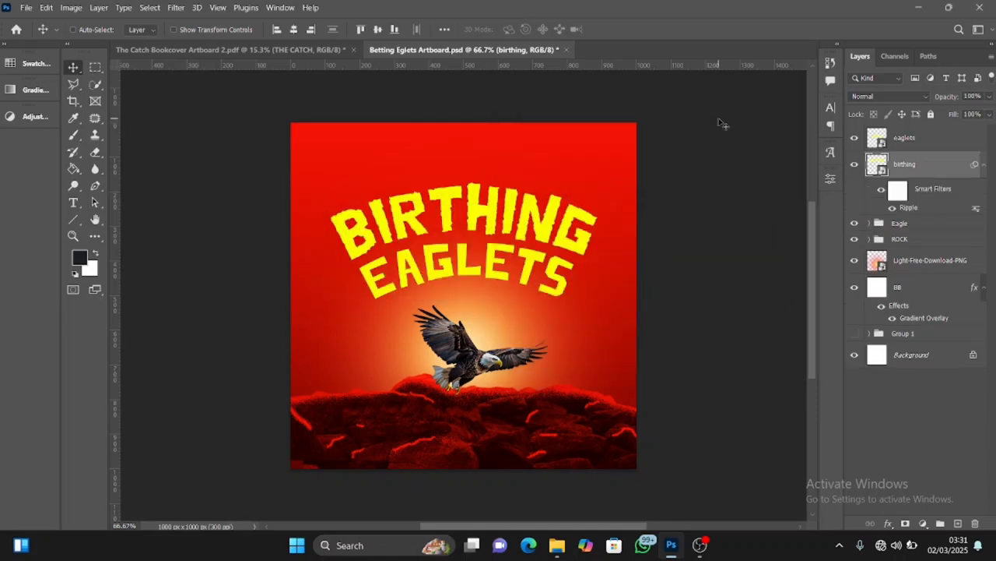
double_click(910, 207)
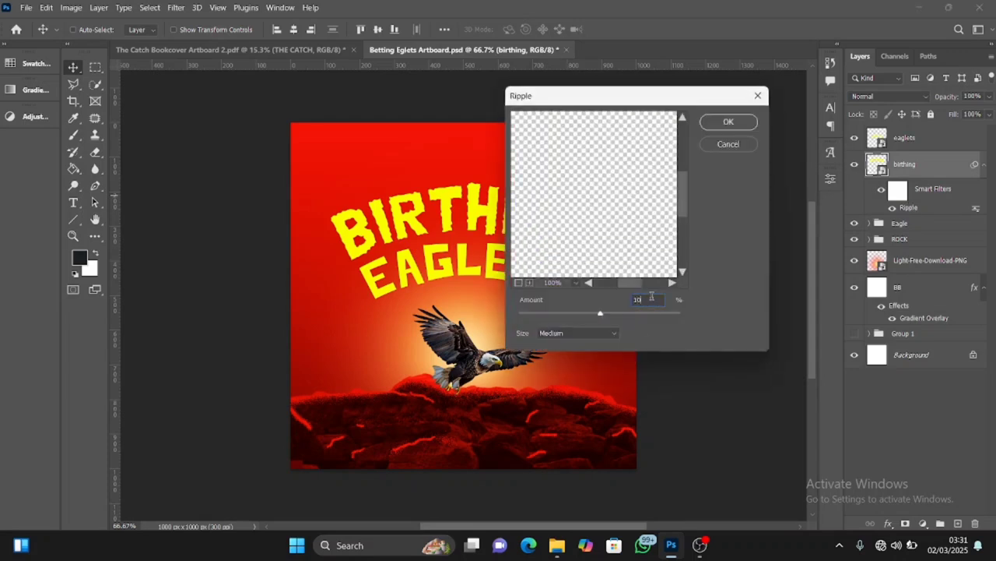
key("Return")
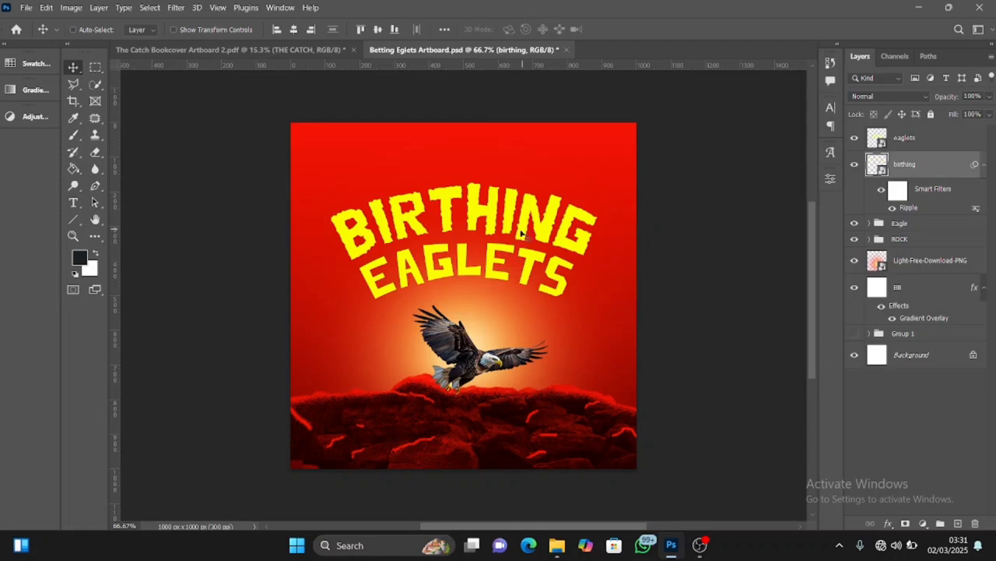
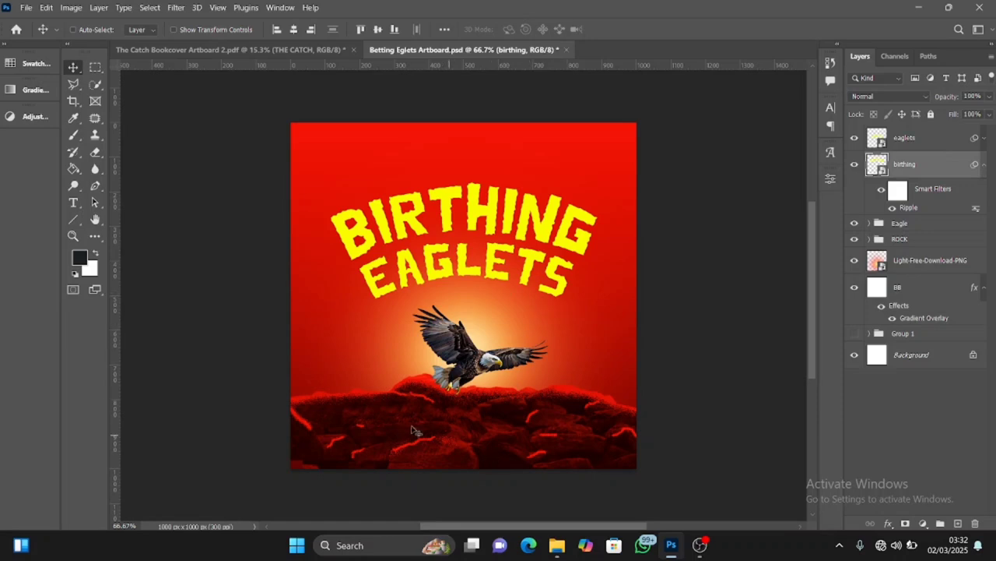
Draw a rectangle about 224 x 88 px over the left part of the rocks, layered above eaglets
left_click(926, 143)
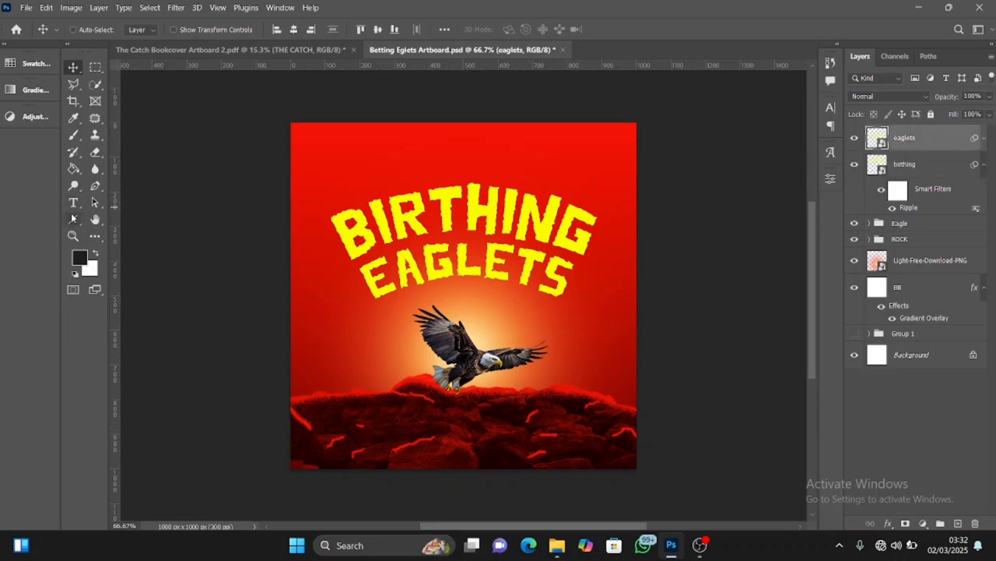
left_click(70, 222)
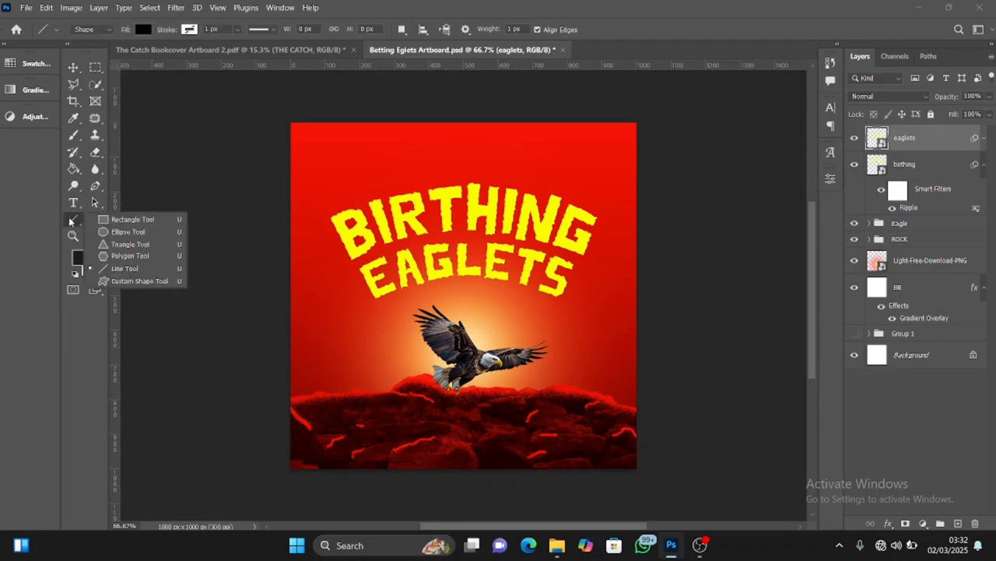
left_click(80, 224)
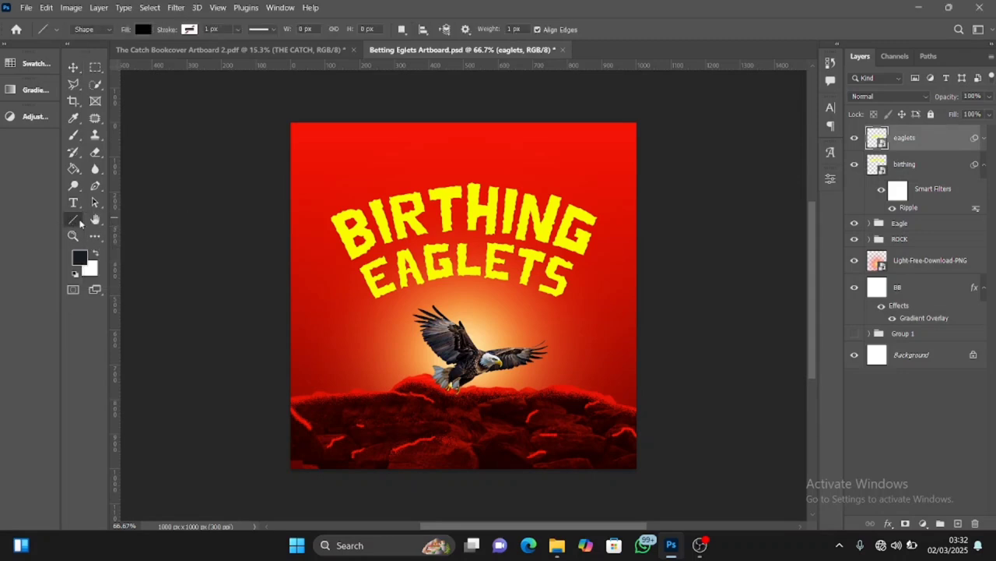
left_click(78, 220)
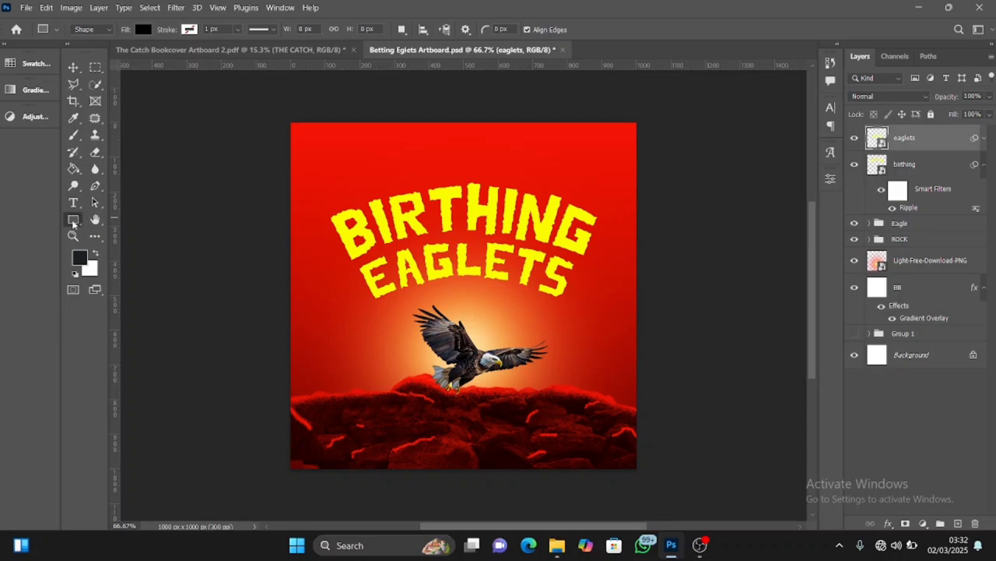
left_click(72, 220)
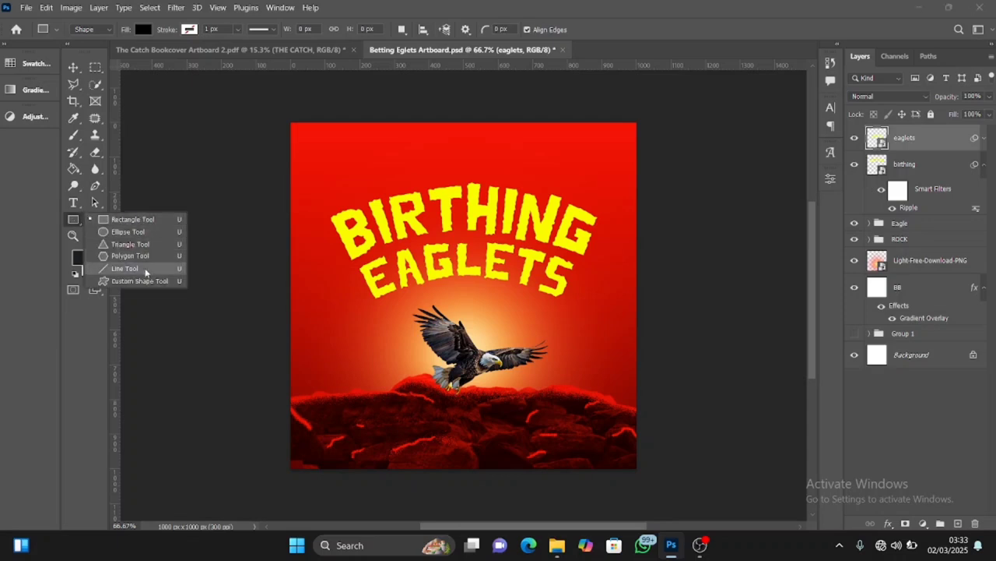
left_click(144, 221)
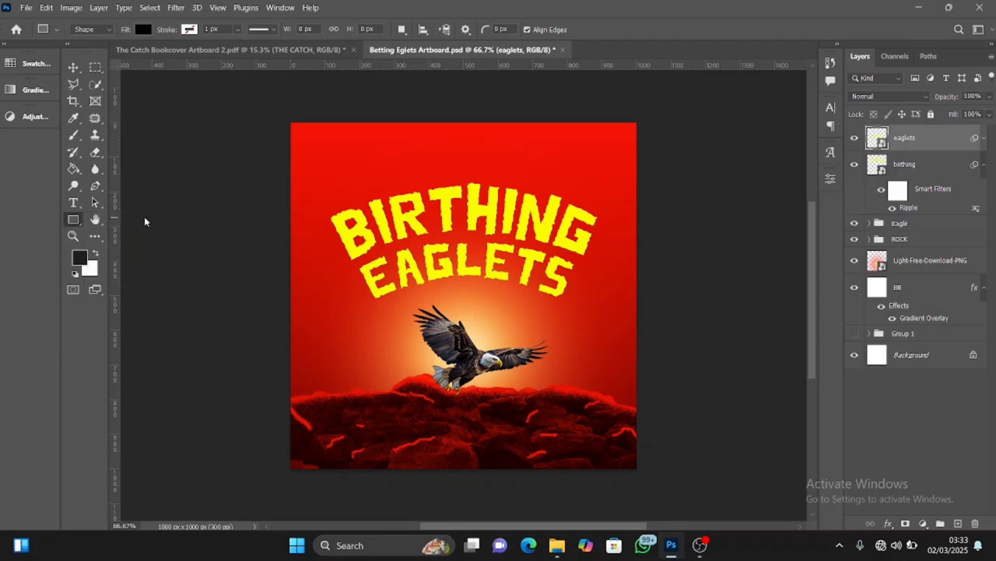
left_click(349, 411)
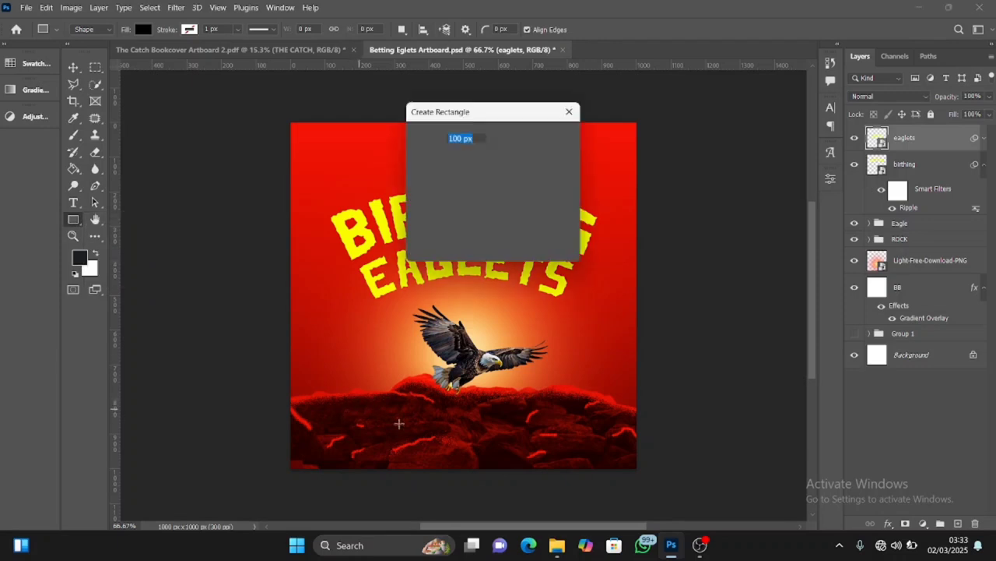
left_click(532, 243)
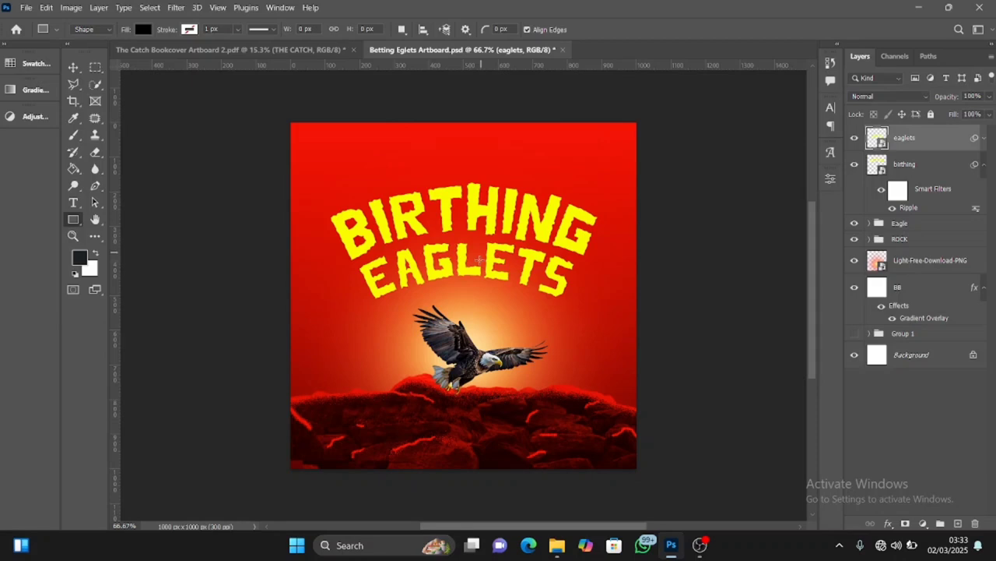
left_click_drag(352, 408, 429, 438)
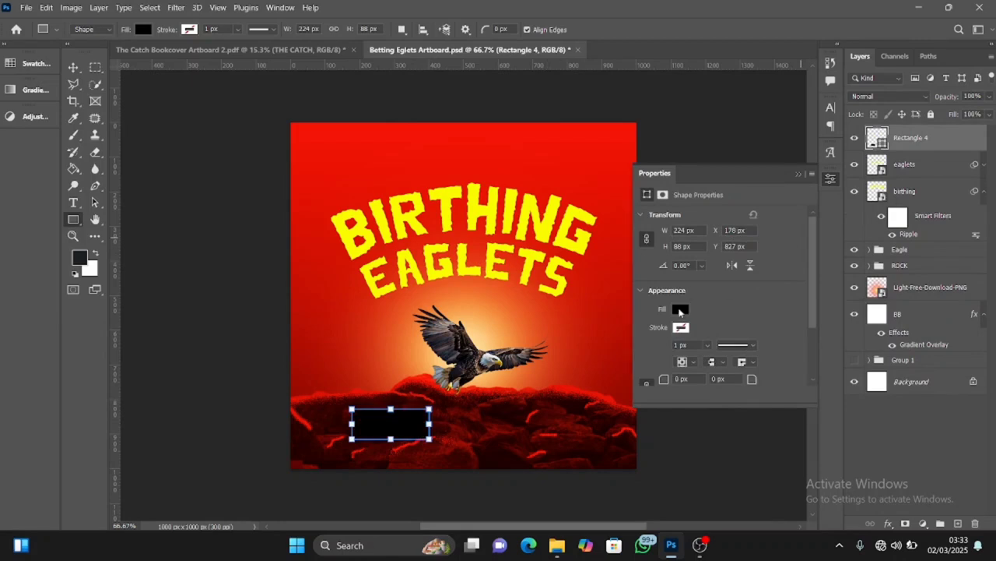
Change the rectangle's fill to orange f87602
left_click(681, 309)
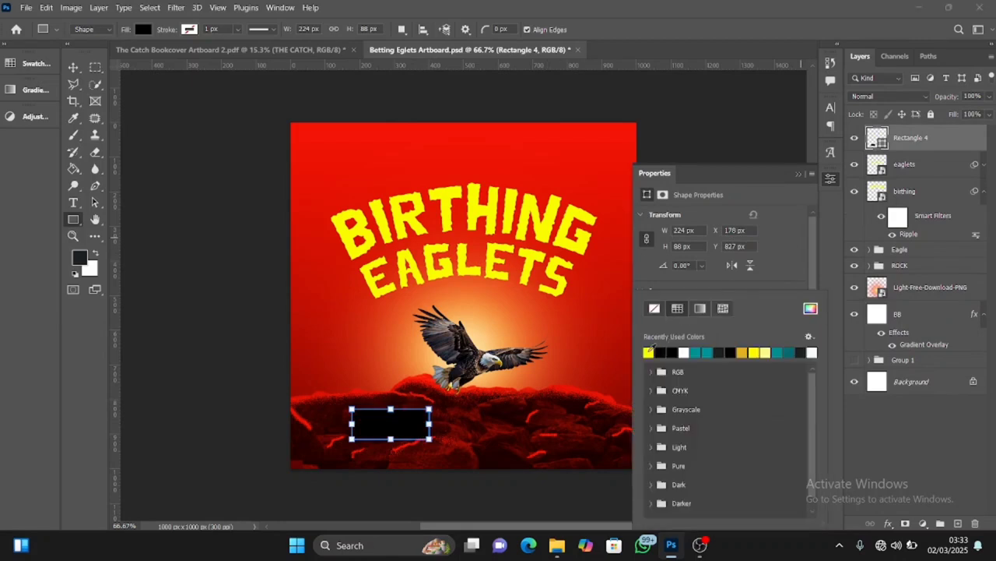
left_click(649, 351)
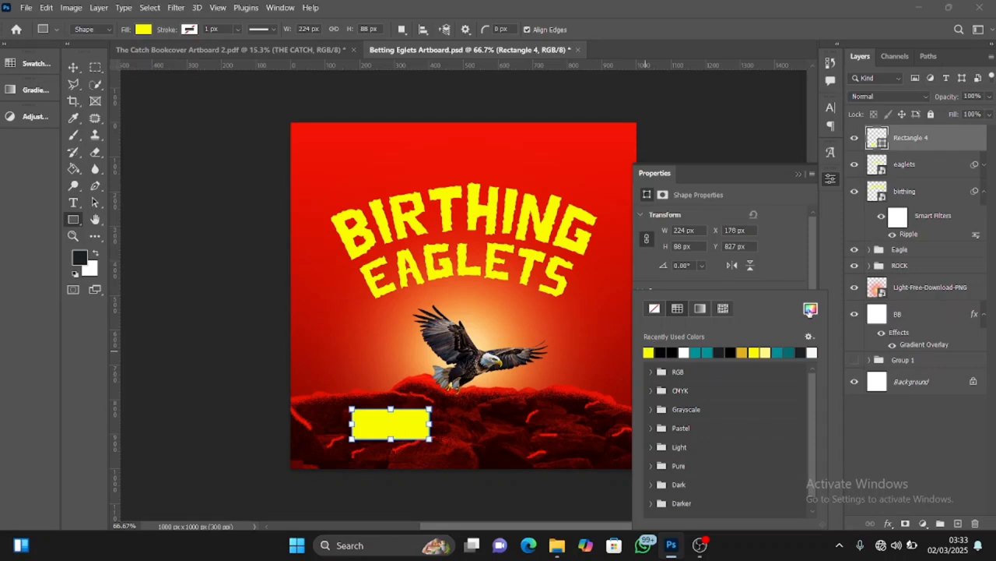
left_click(811, 309)
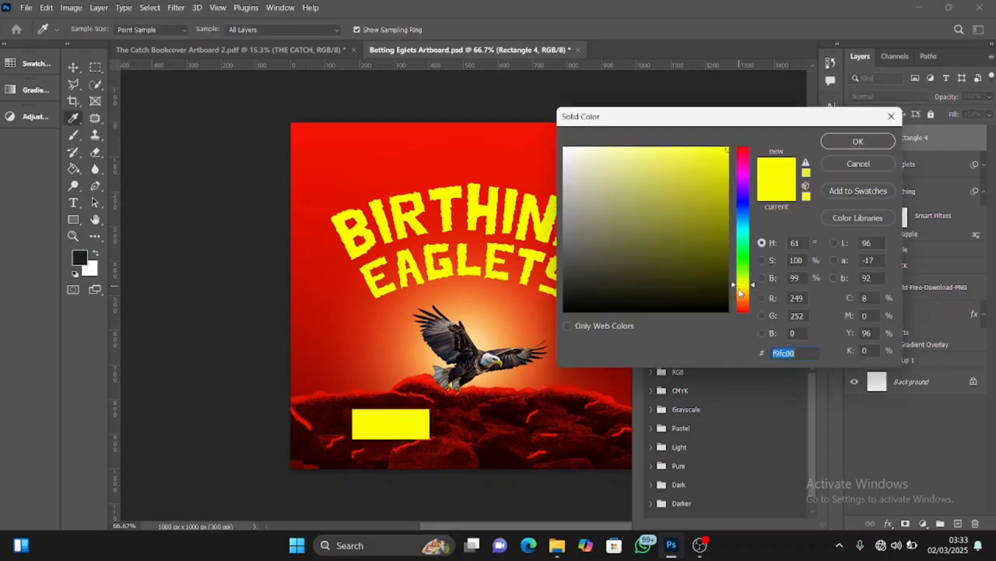
left_click(742, 299)
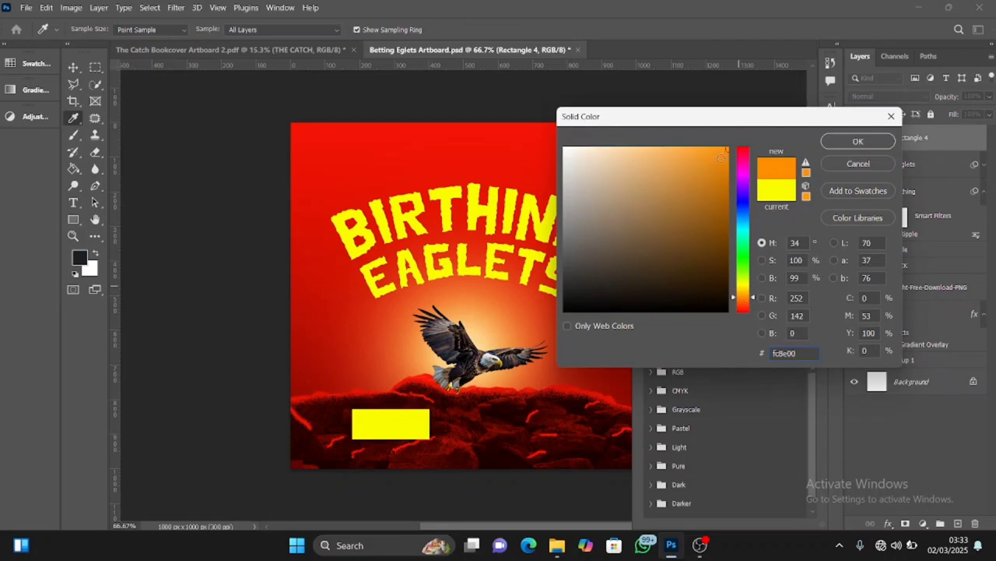
left_click(747, 301)
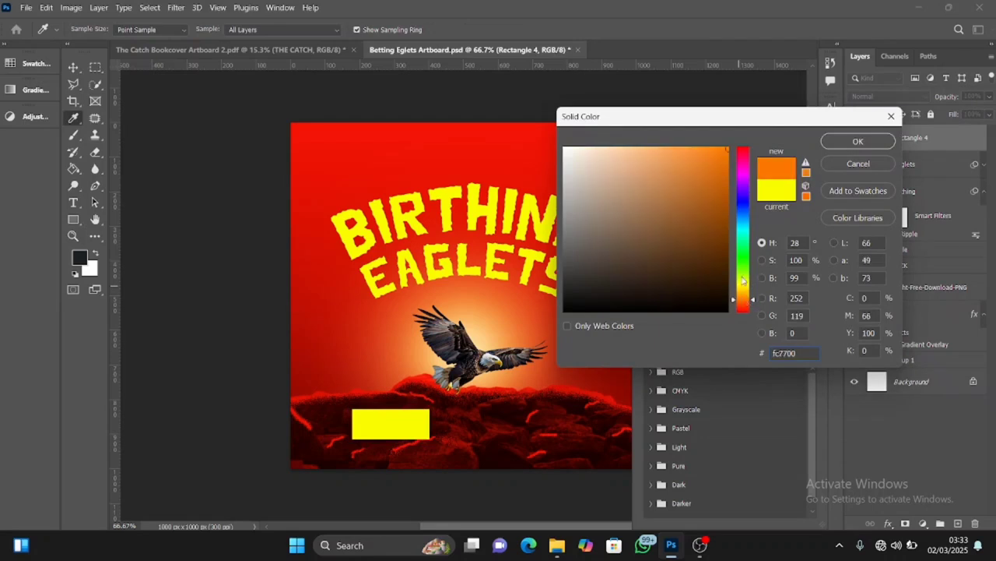
left_click(706, 147)
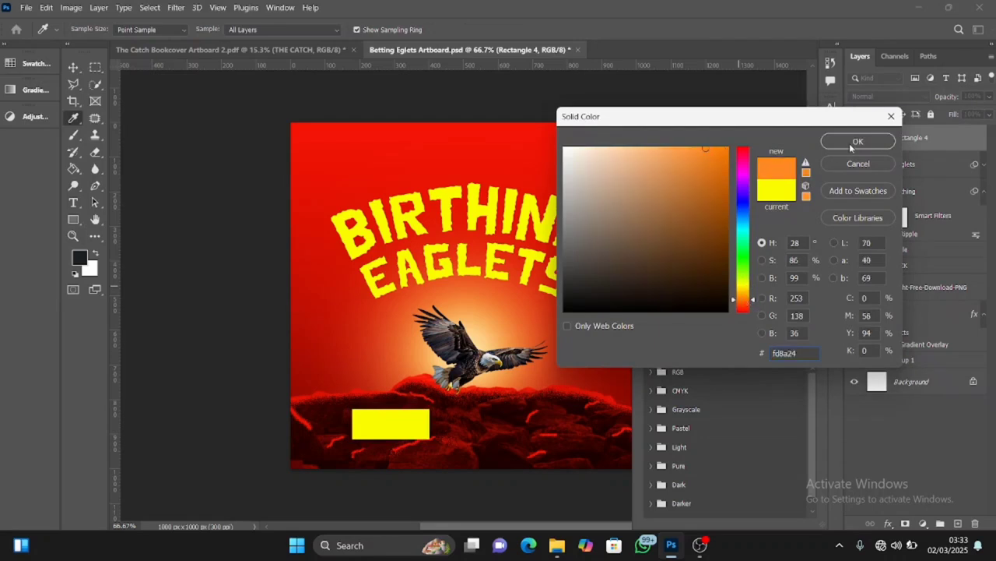
left_click(857, 143)
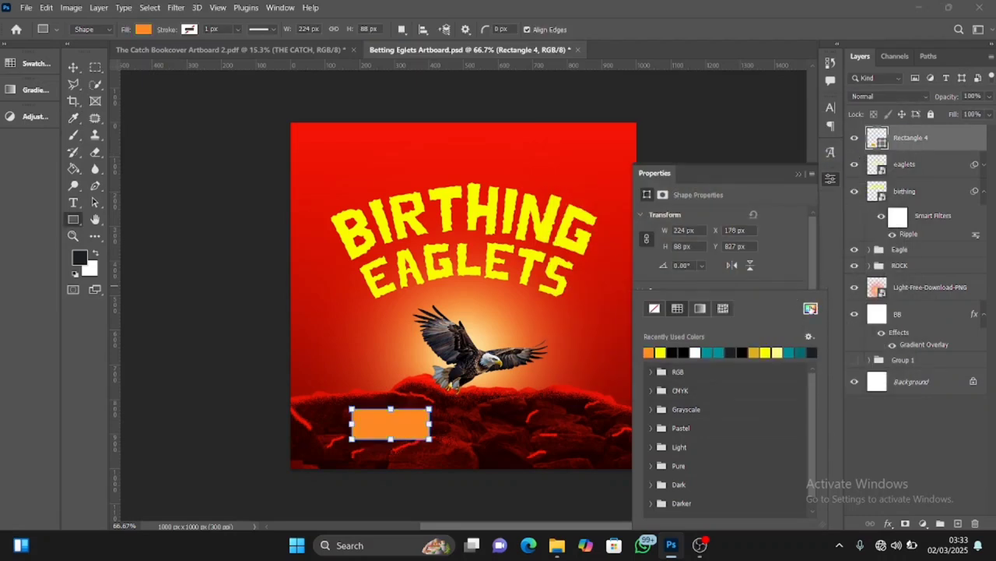
left_click(811, 308)
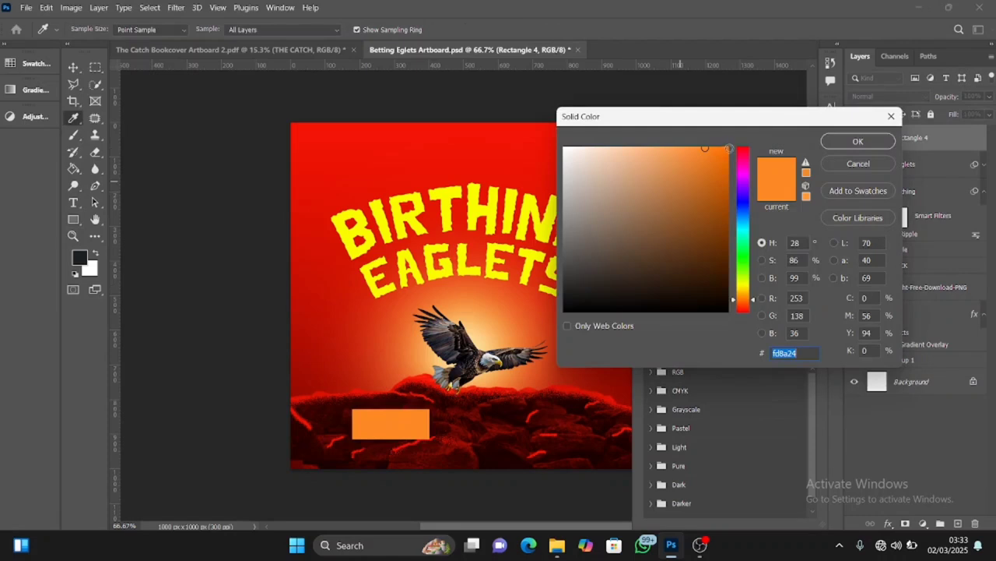
left_click(726, 150)
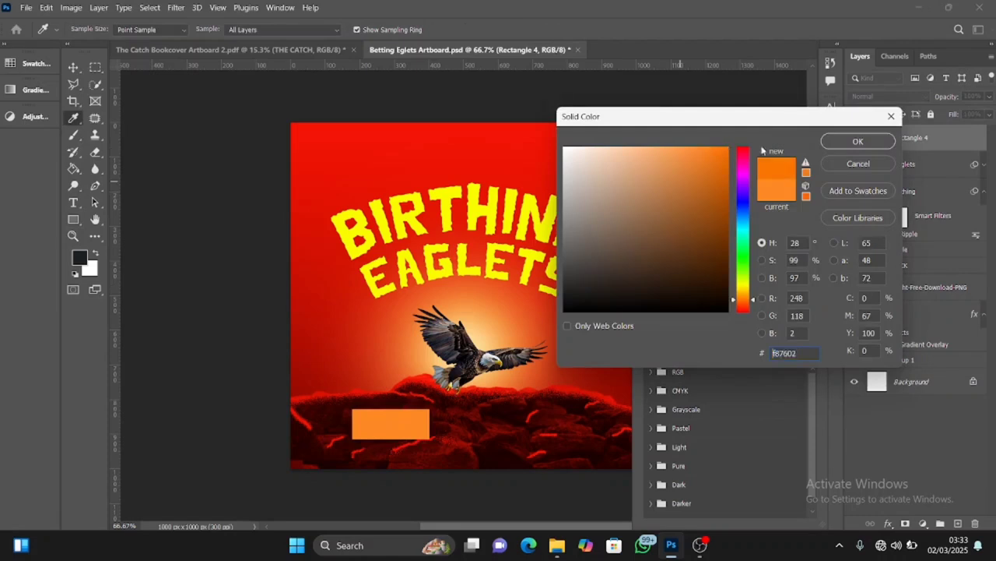
left_click(858, 143)
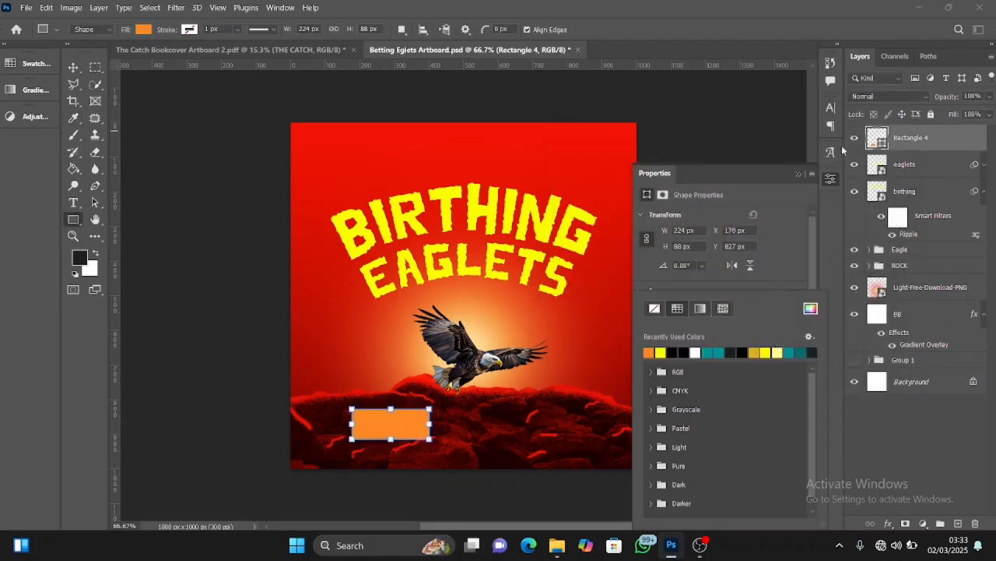
left_click(799, 174)
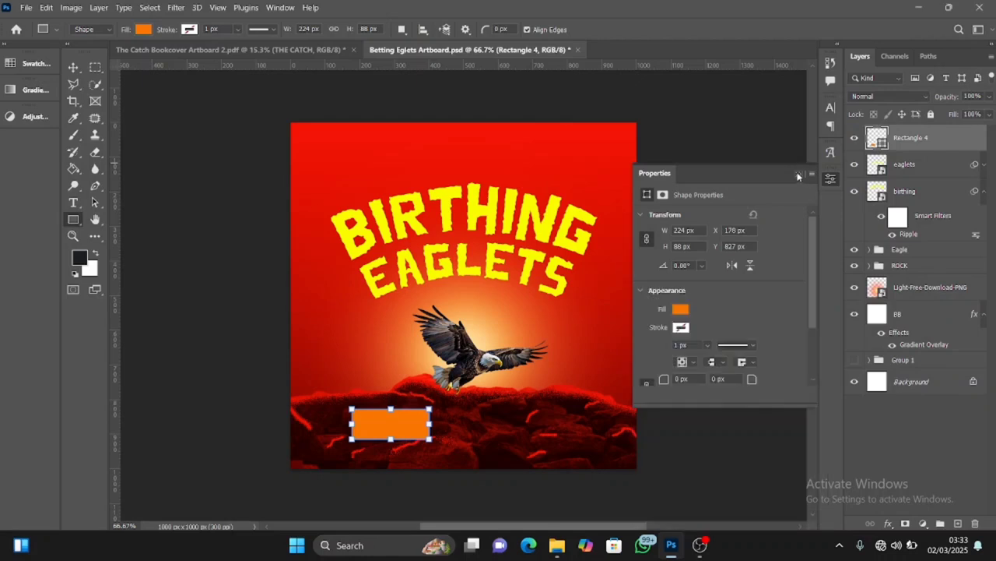
left_click(799, 173)
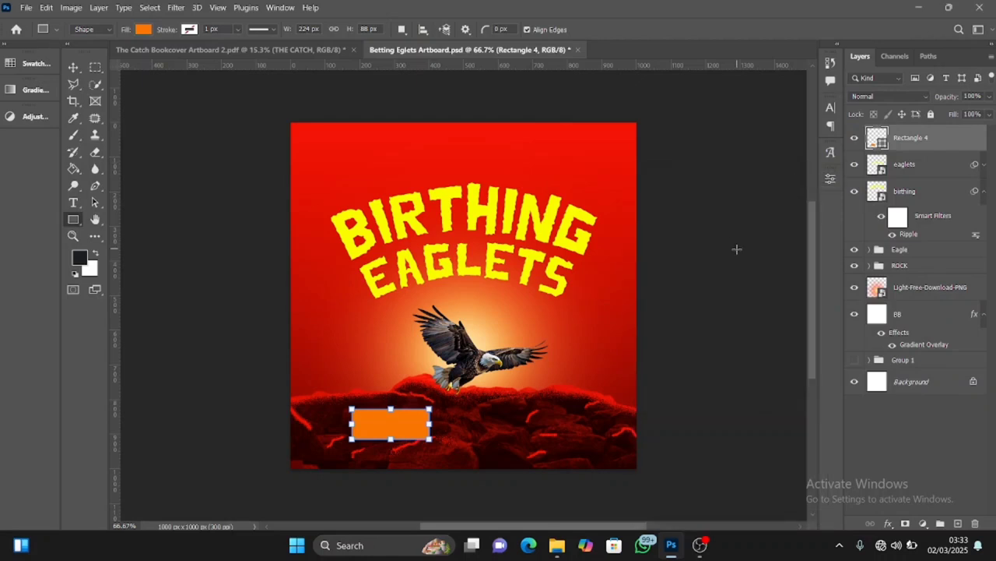
Duplicate the orange rectangle twice and place the copies beside it in an evenly spaced row across the rocks
key("v")
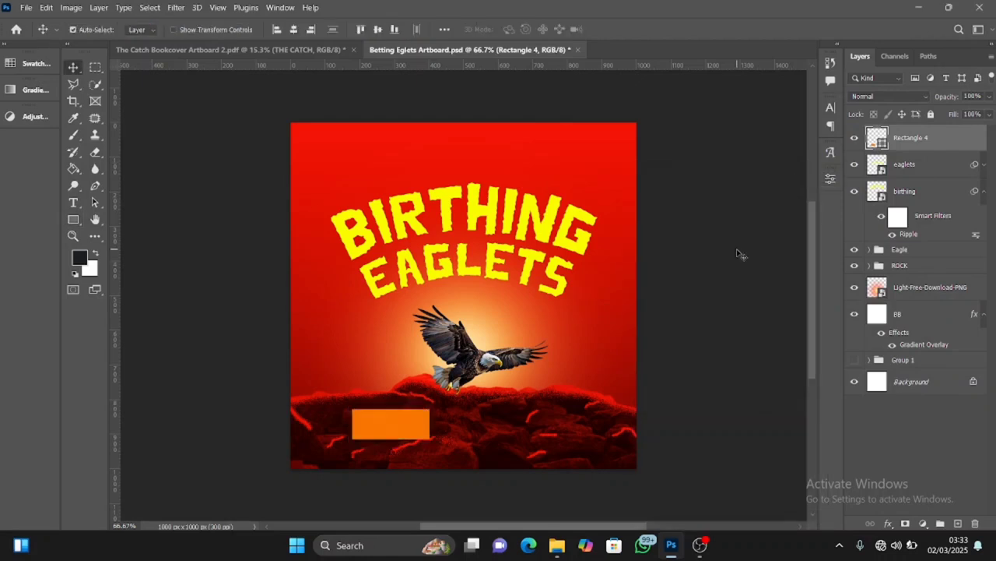
key("ctrl+j")
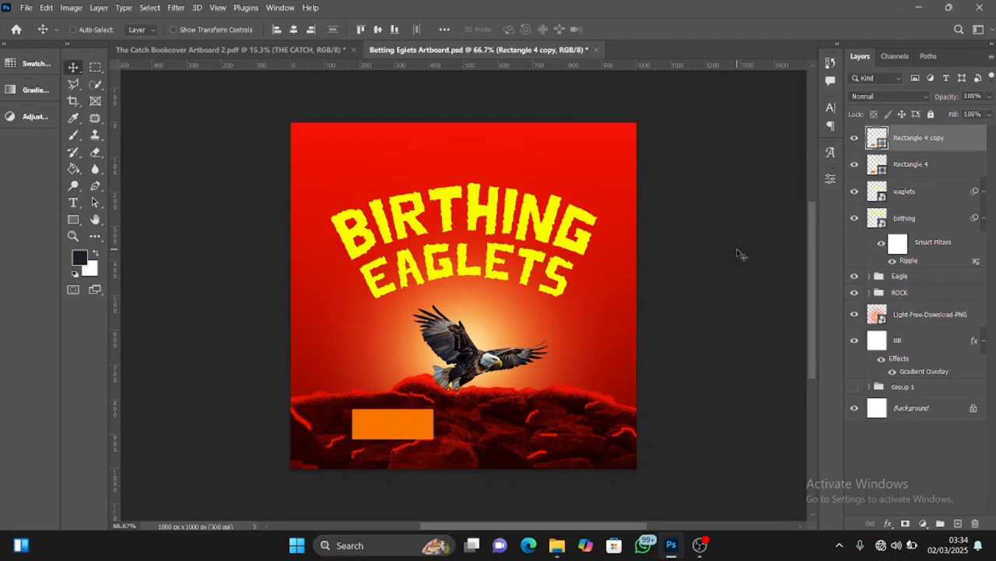
left_click_drag(414, 418, 495, 418)
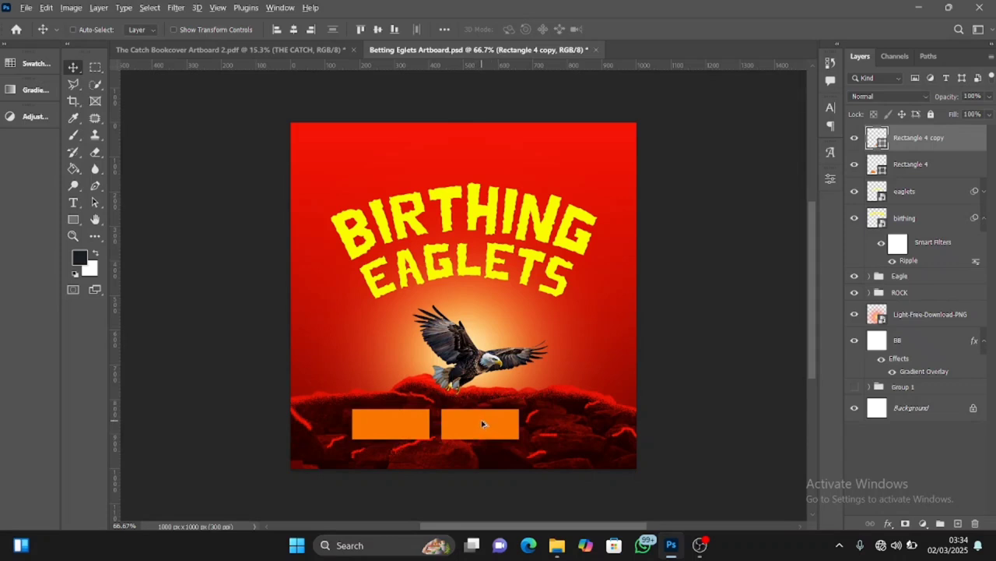
left_click_drag(482, 424, 567, 421)
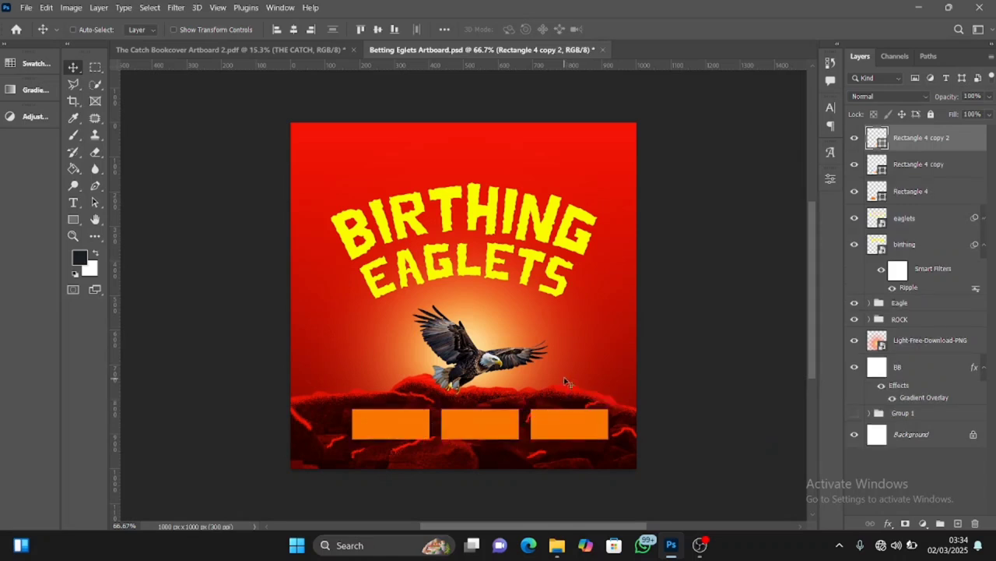
Select all three rectangle layers and nudge them left together to centre the row on the poster
left_click(921, 192, "ctrl")
left_click(917, 165, "ctrl")
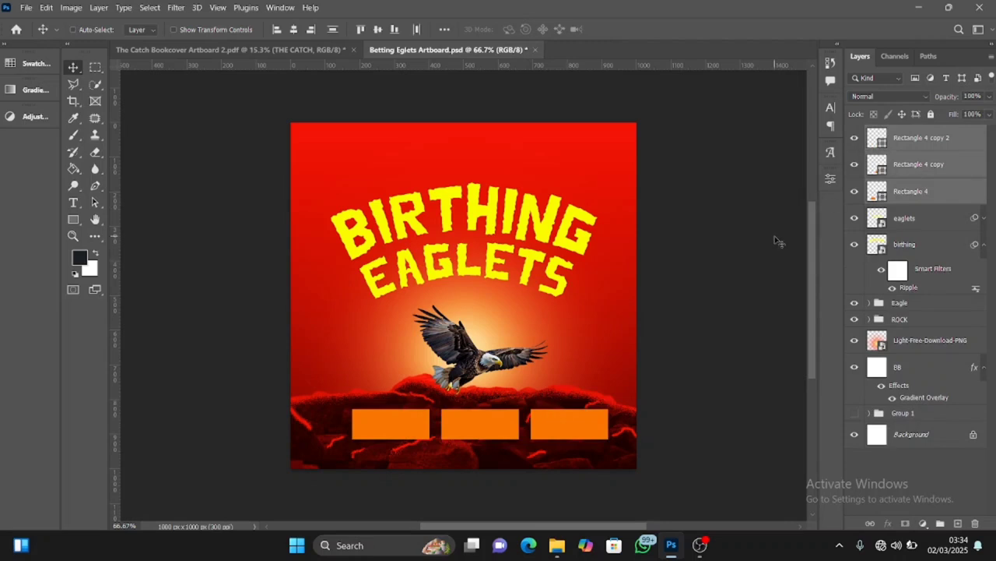
key("Left")
key("Left")
key("Left")
key("Left")
key("Left")
key("Left")
key("Left")
key("Left")
key("Left")
key("Left")
key("Left")
key("Left")
key("Left")
key("Left")
key("Left")
key("Left")
key("Left")
key("Left")
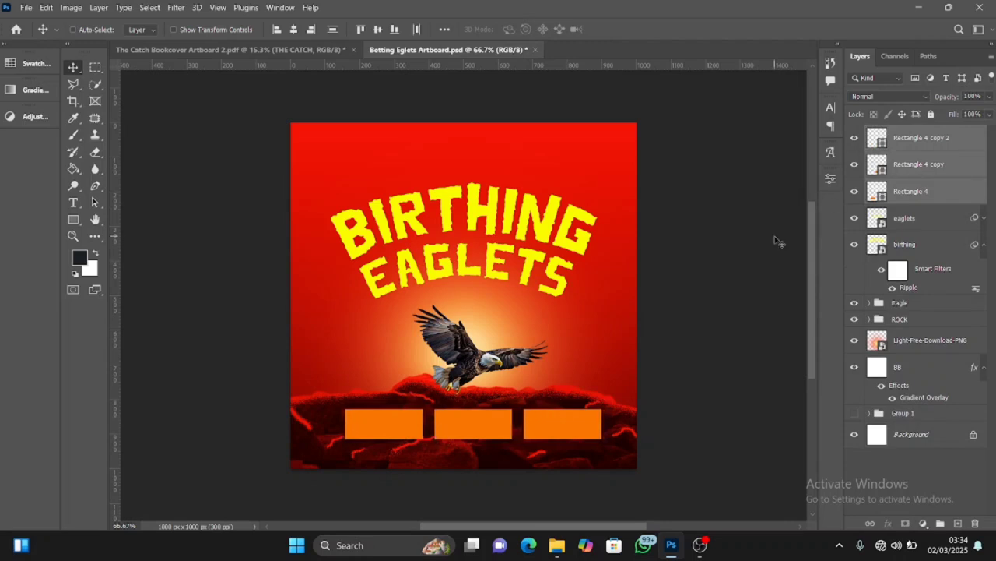
key("Left")
key("Left")
key("Left")
key("Left")
key("Left")
key("Left")
key("Left")
key("Left")
key("Left")
key("Left")
key("Left")
key("Left")
key("Left")
key("Left")
key("Left")
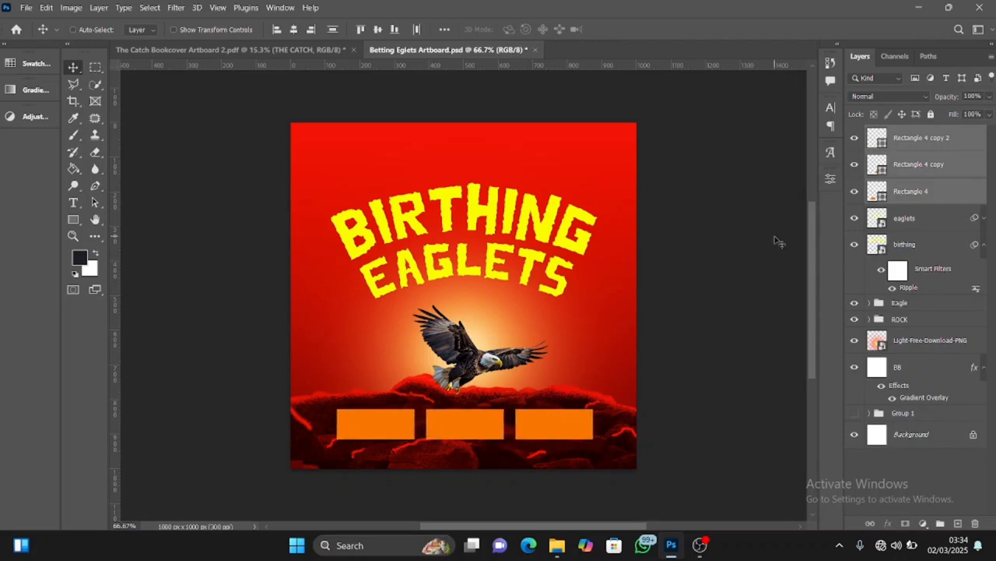
Recolour the middle rectangle to a light pinkish red with a hue of 359°
left_click(921, 147)
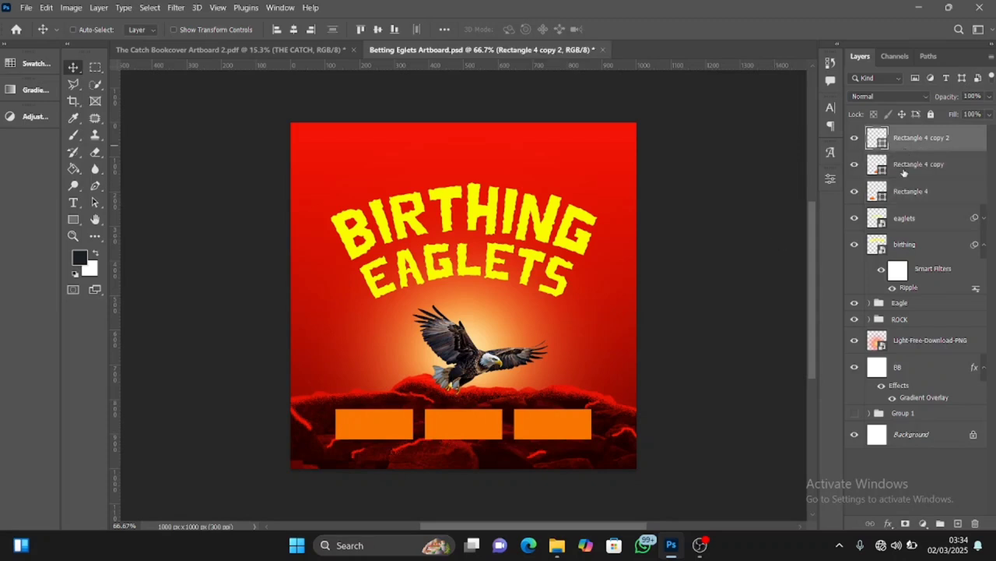
left_click(866, 171)
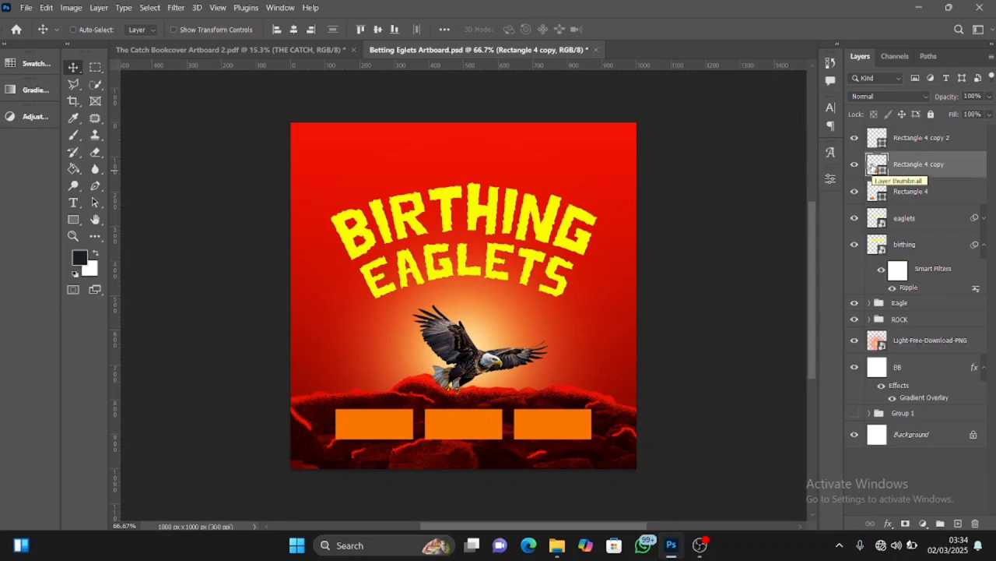
double_click(872, 165)
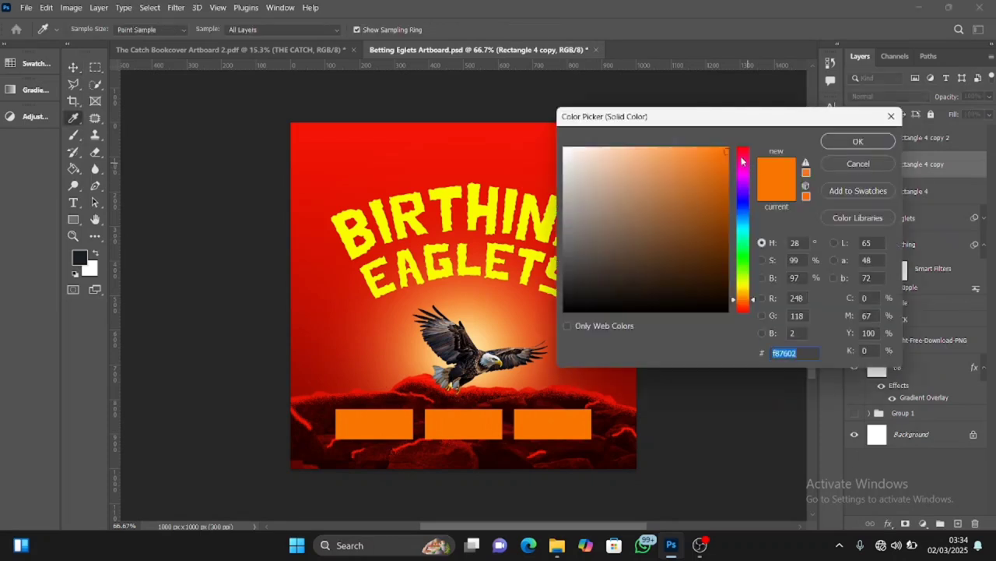
left_click_drag(742, 161, 743, 148)
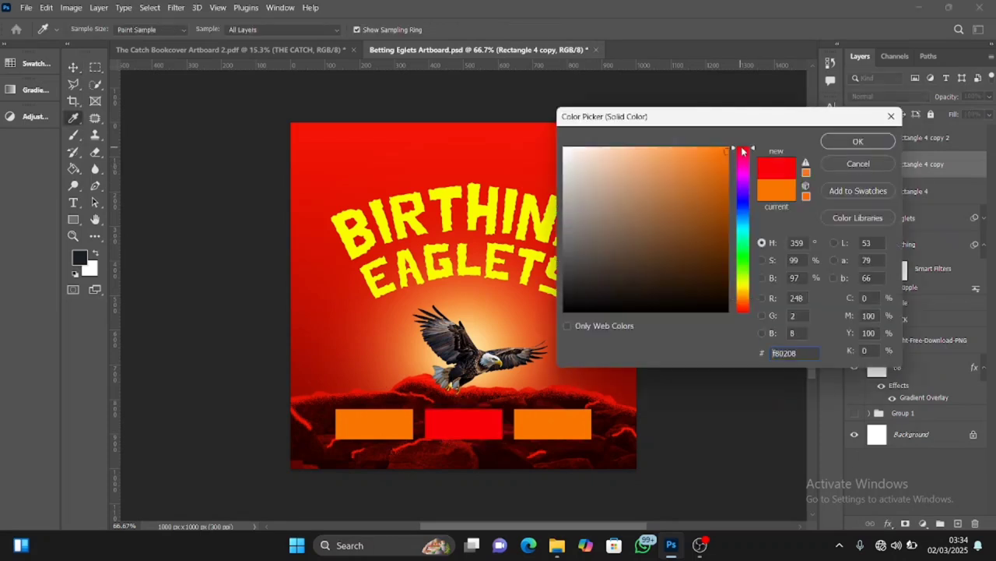
left_click(676, 150)
left_click(878, 143)
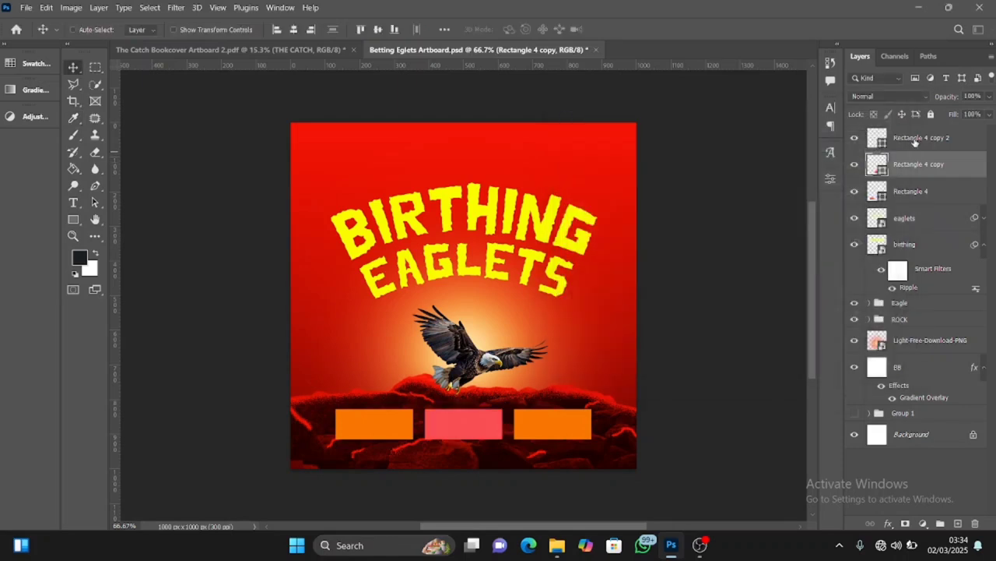
Recolour the third rectangle in the row to a dark yellow d4be02
left_click(875, 138)
double_click(876, 137)
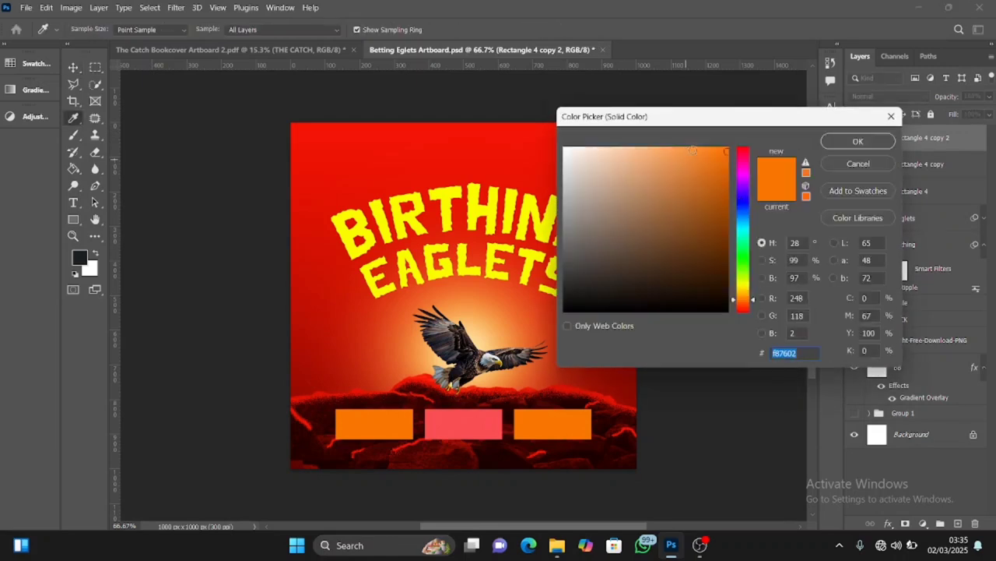
left_click(744, 287)
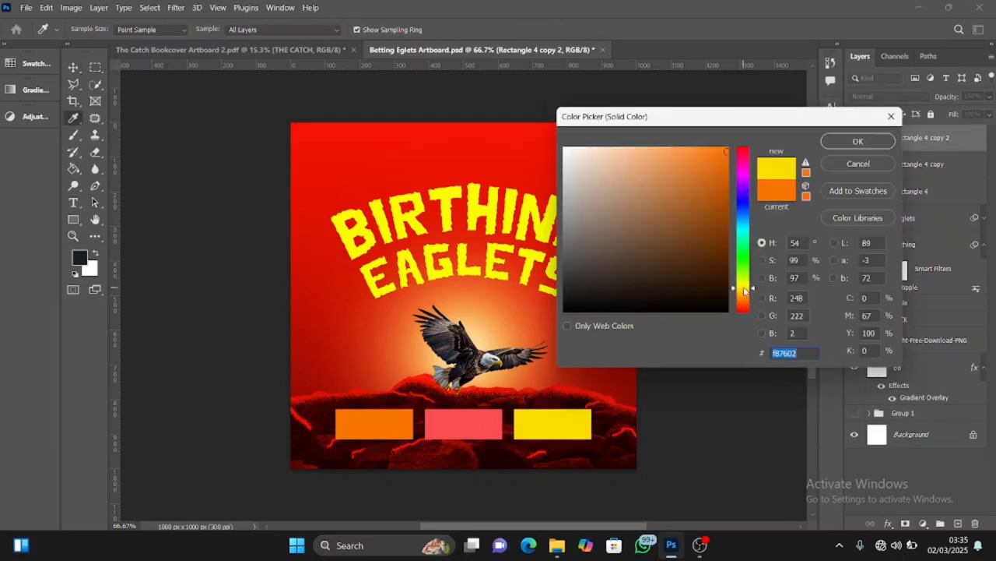
left_click(724, 165)
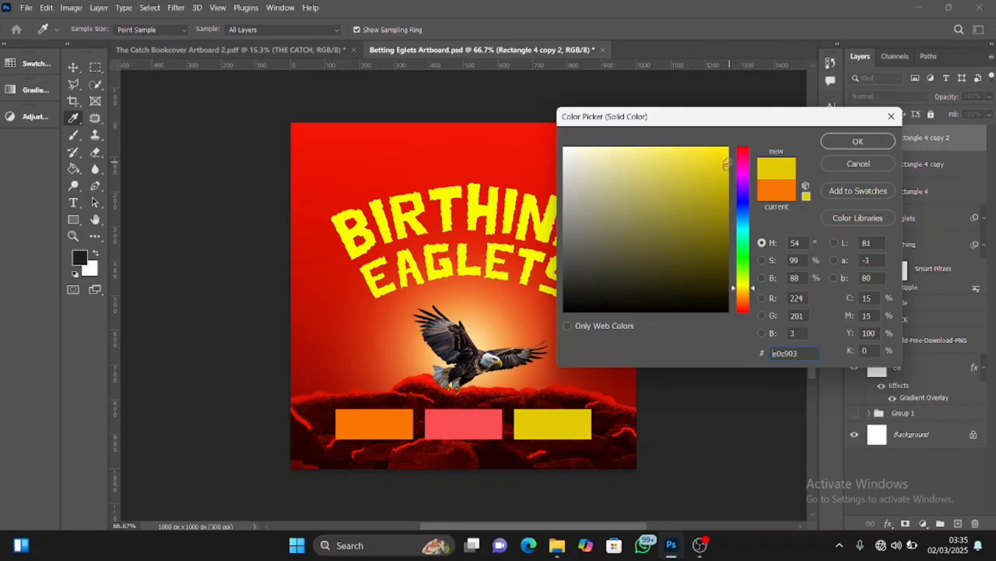
left_click(727, 163)
left_click(727, 175)
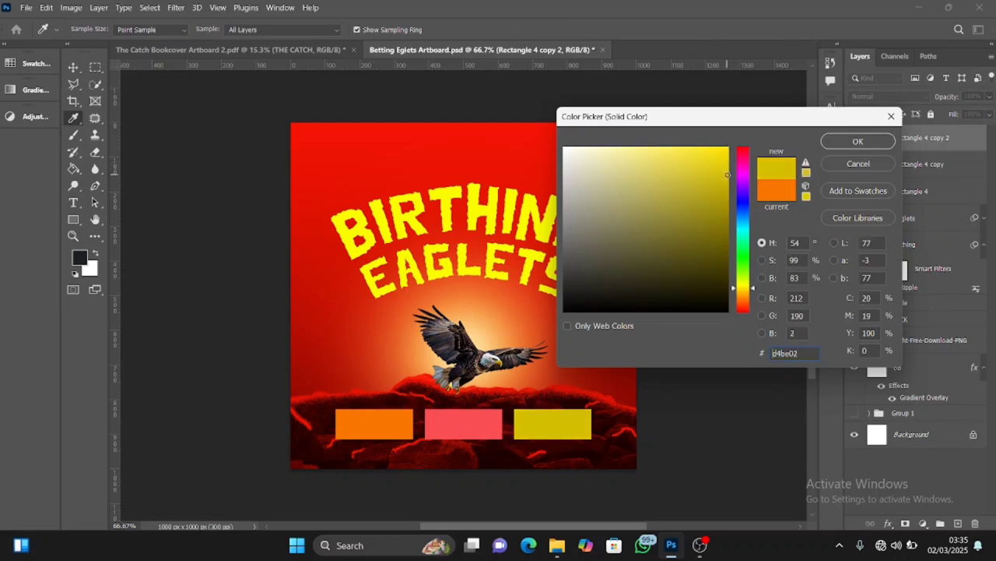
left_click(858, 141)
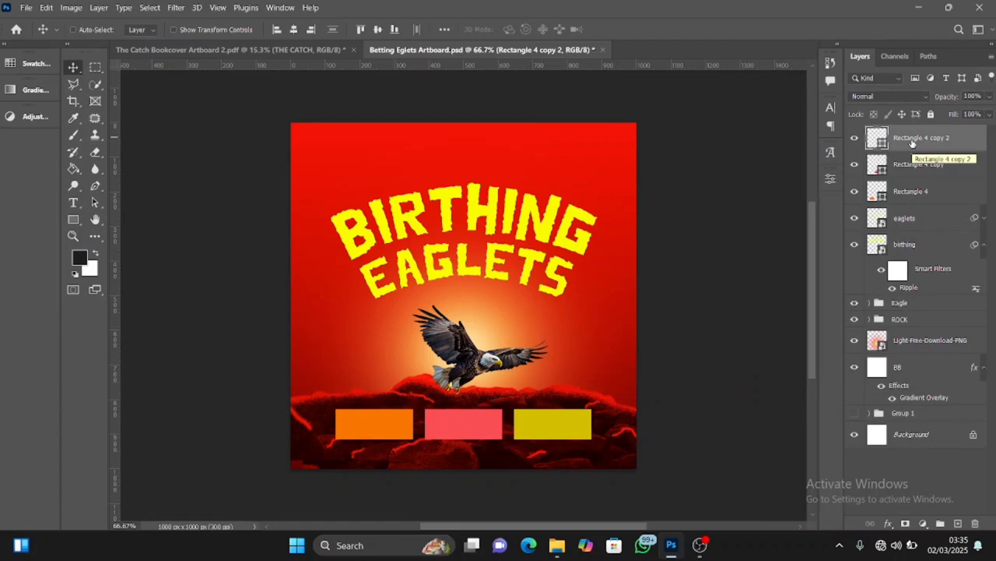
Draw a thin horizontal rectangle about 231 x 30 px across the middle of the orange box
left_click(73, 221)
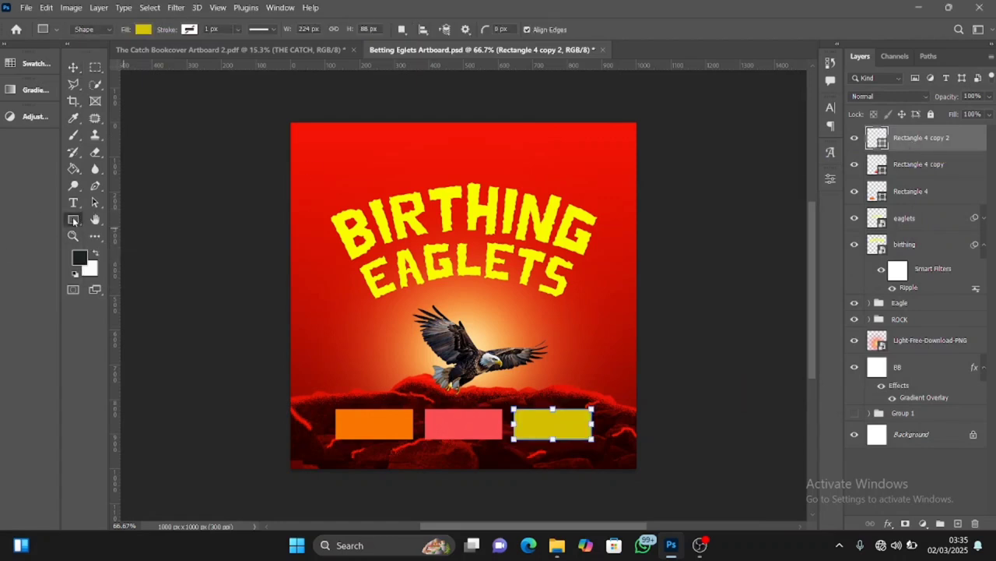
right_click(75, 217)
left_click(117, 234)
left_click_drag(333, 416, 417, 427)
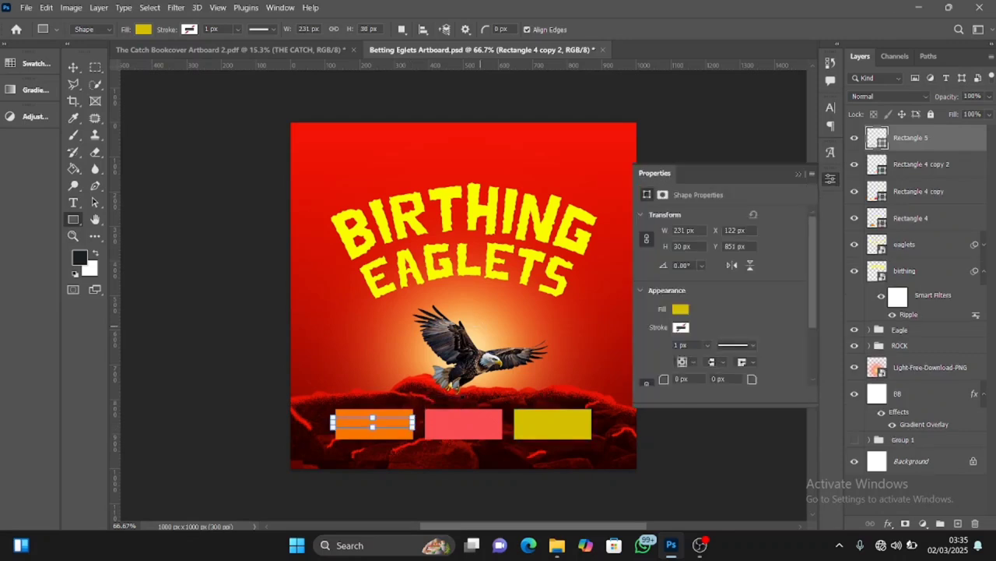
Change the thin rectangle's fill to light orange fab477
left_click(680, 309)
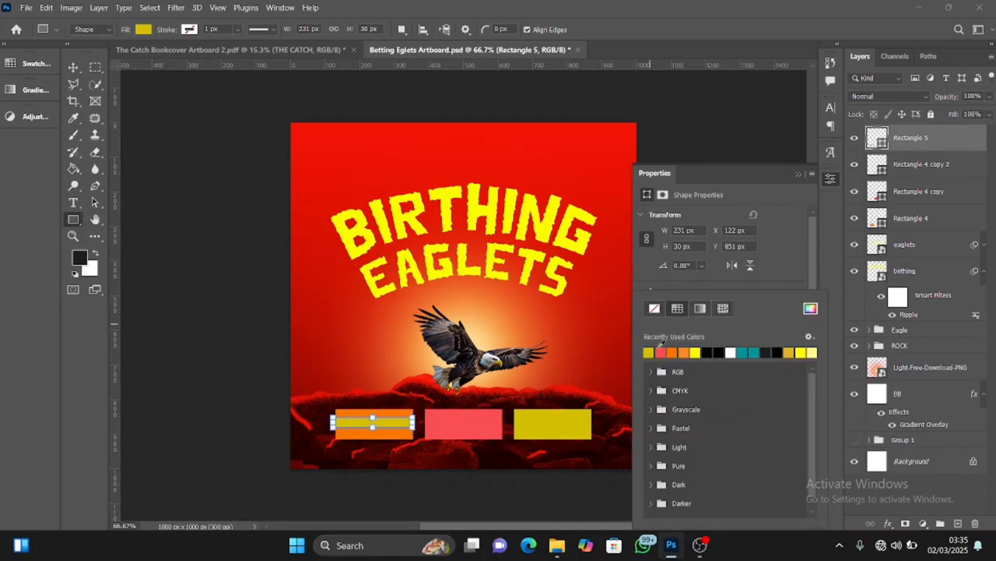
left_click(675, 351)
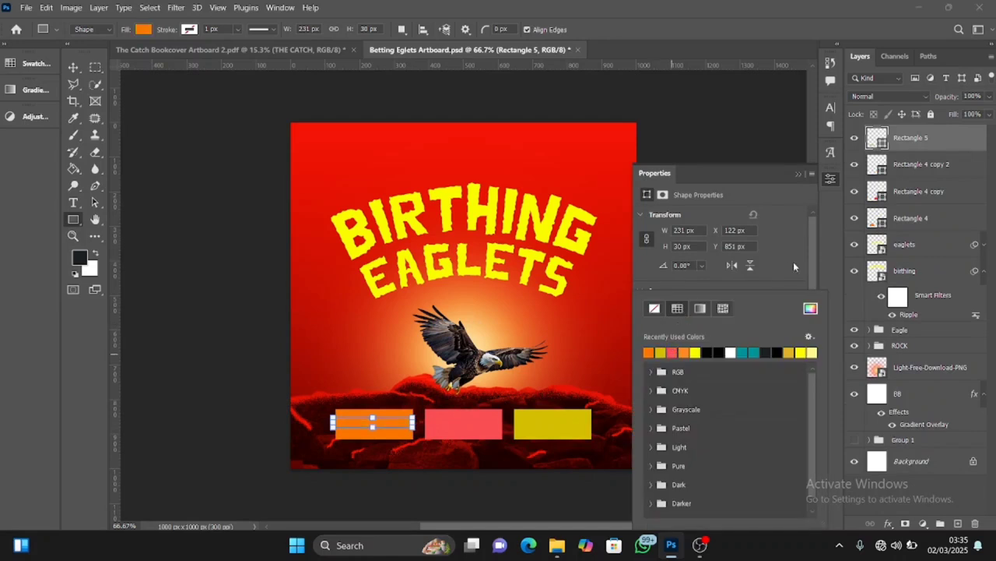
left_click(811, 308)
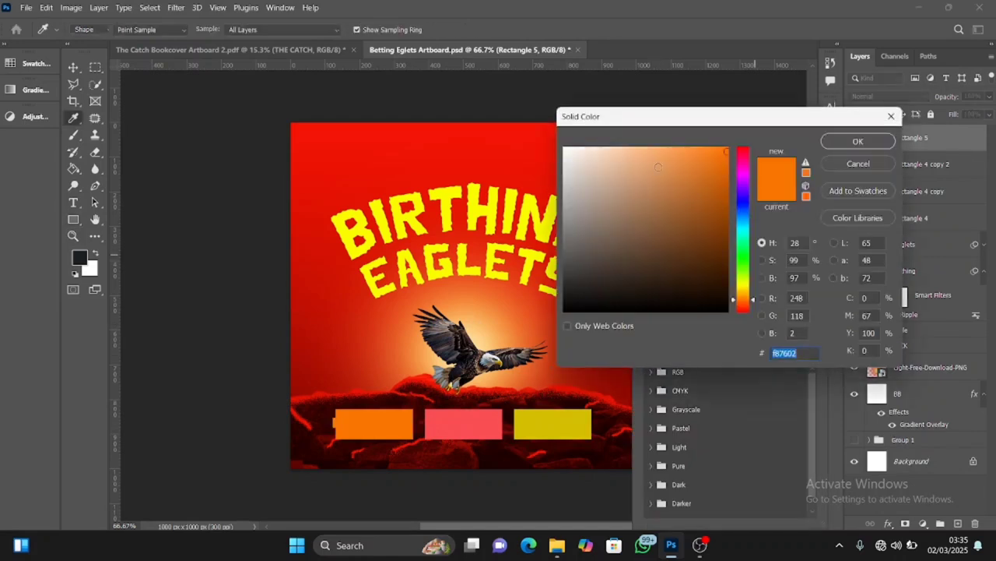
left_click(662, 149)
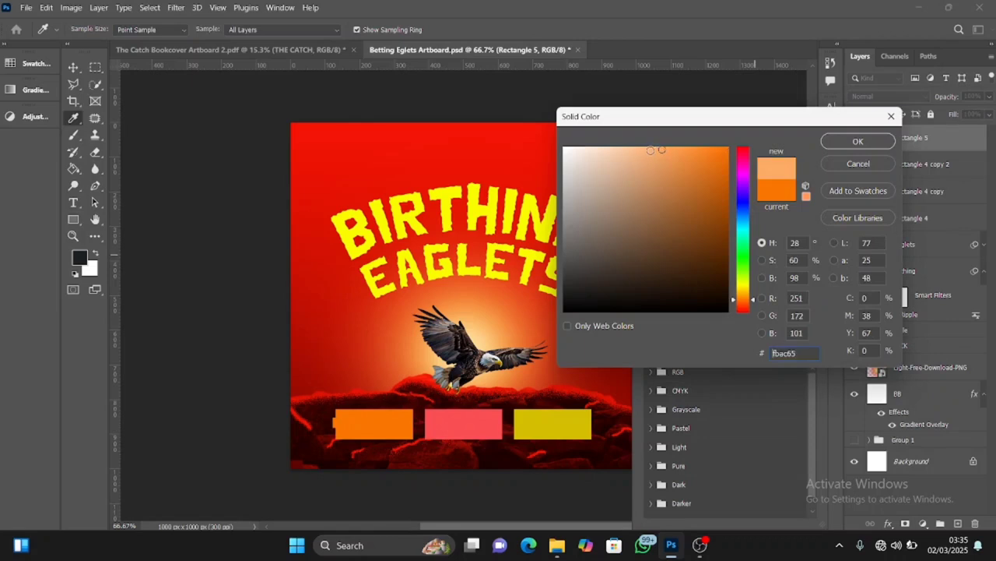
left_click(650, 150)
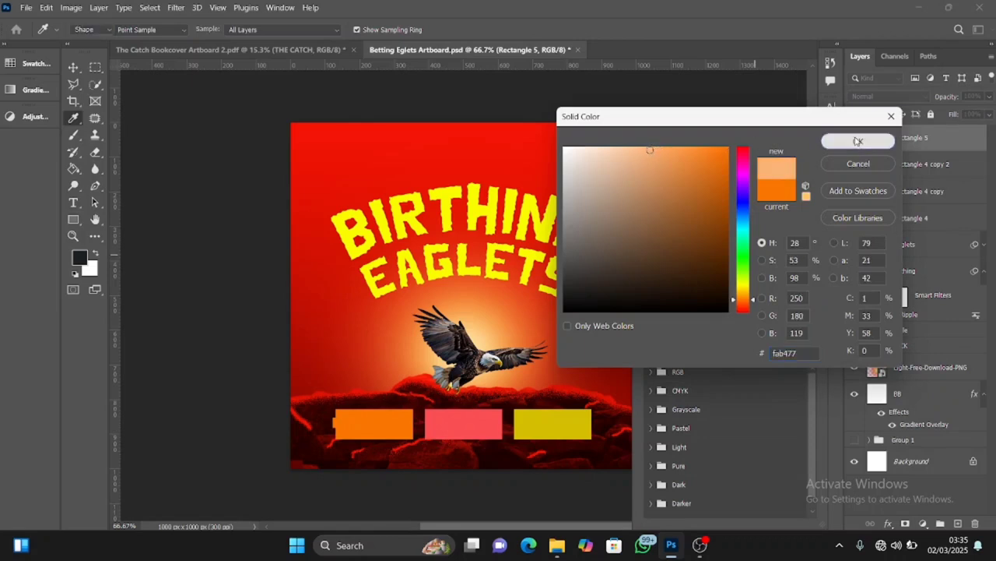
left_click(858, 141)
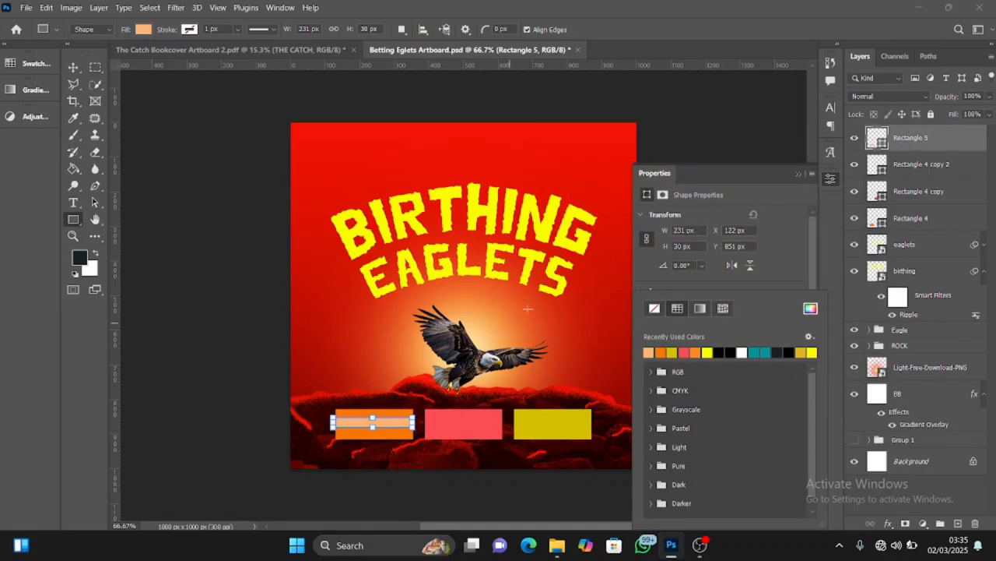
left_click(798, 174)
left_click(798, 173)
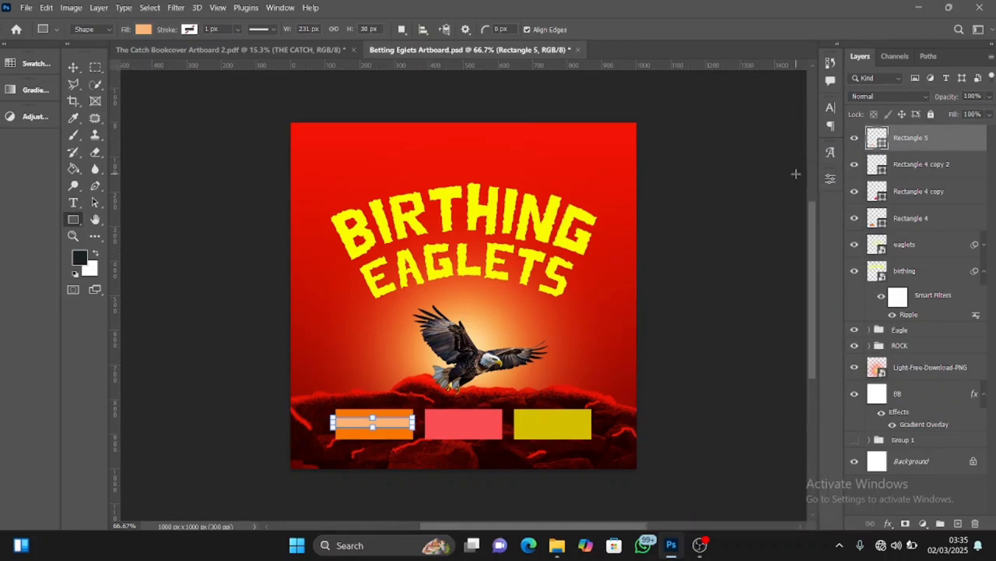
right_click(928, 140)
left_click(778, 149)
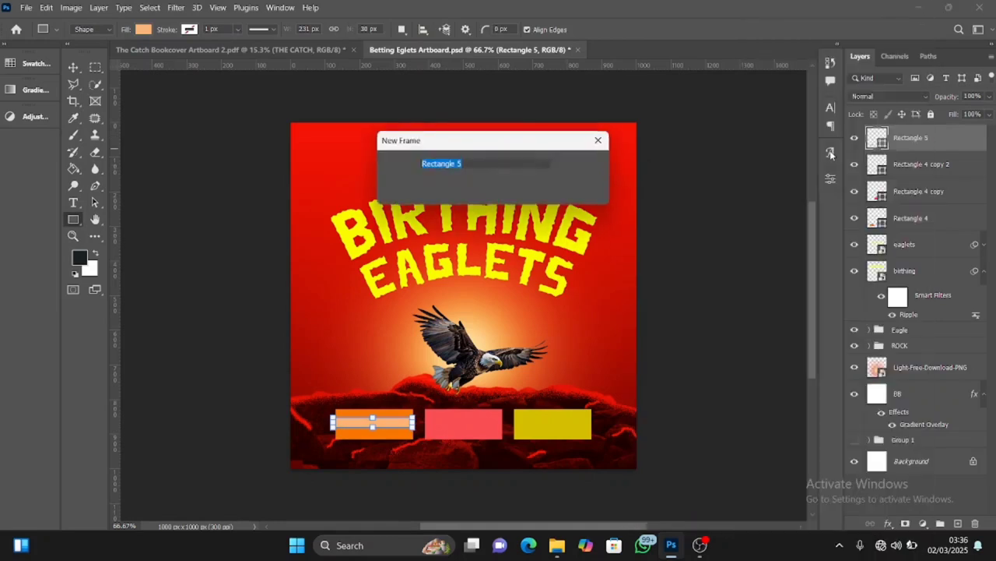
left_click(583, 186)
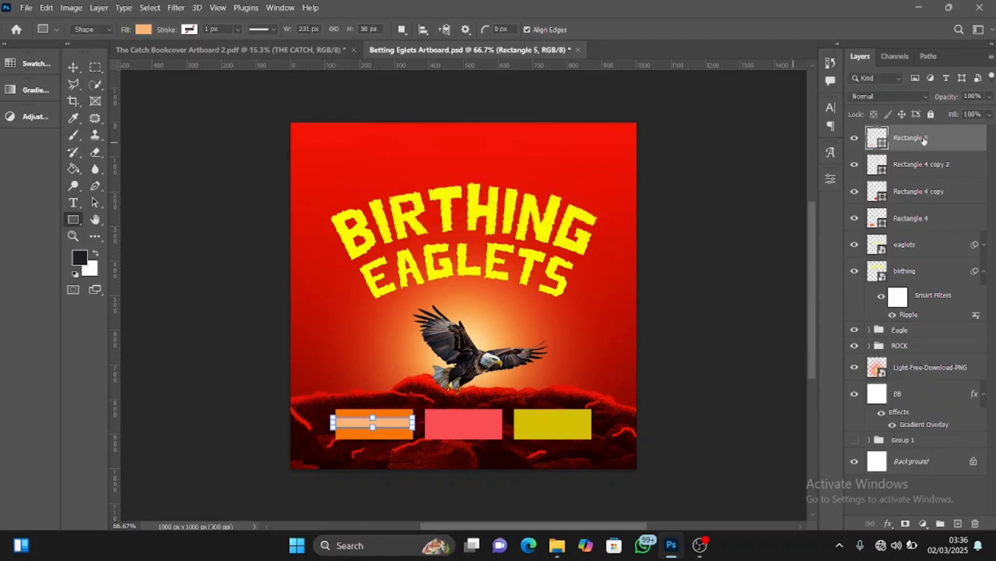
Convert the thin light orange rectangle layer to a smart object
right_click(931, 141)
left_click(806, 184)
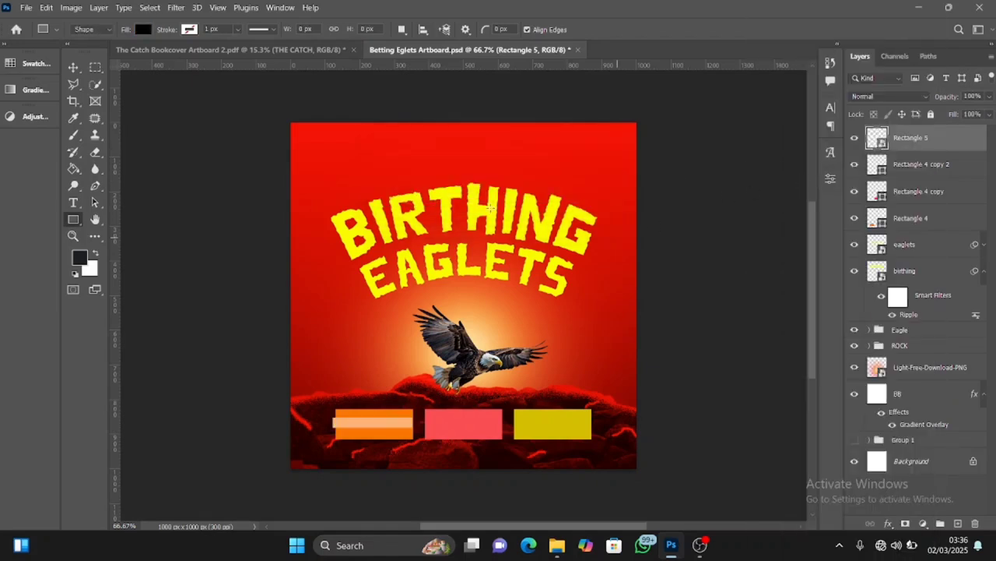
Apply a Motion Blur with a 90° angle and a 50 px distance to the light orange strip
left_click(176, 9)
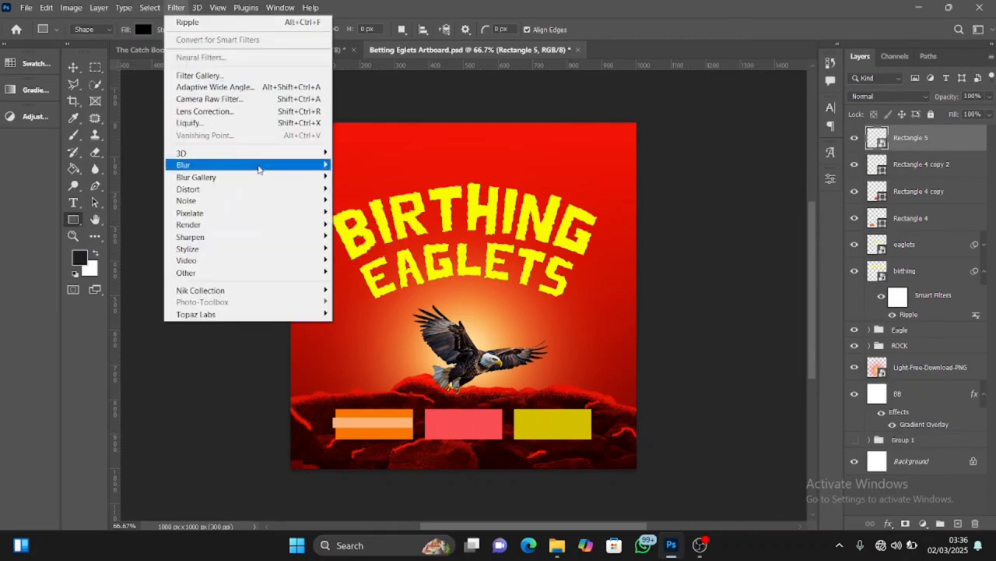
mouse_move(264, 166)
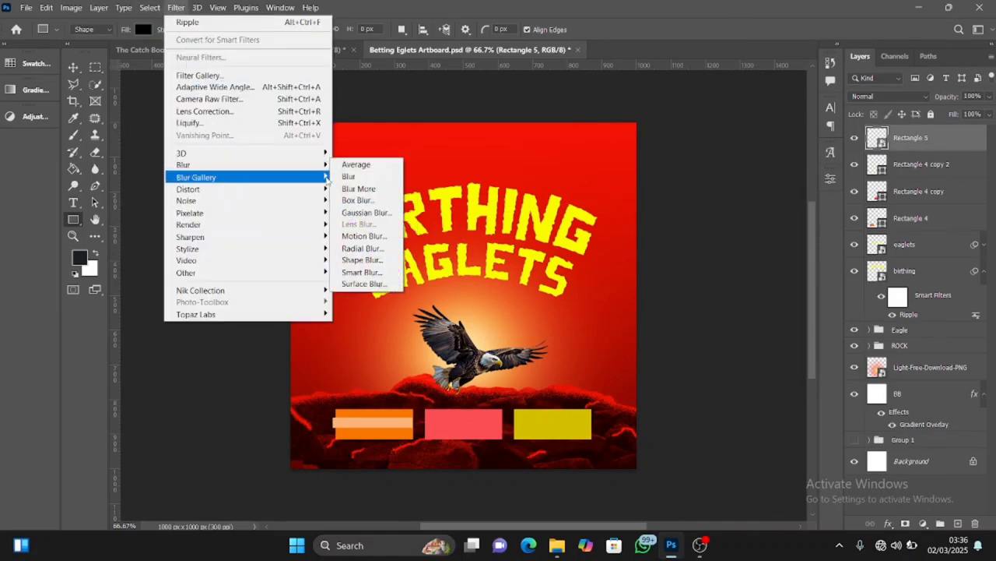
left_click(364, 236)
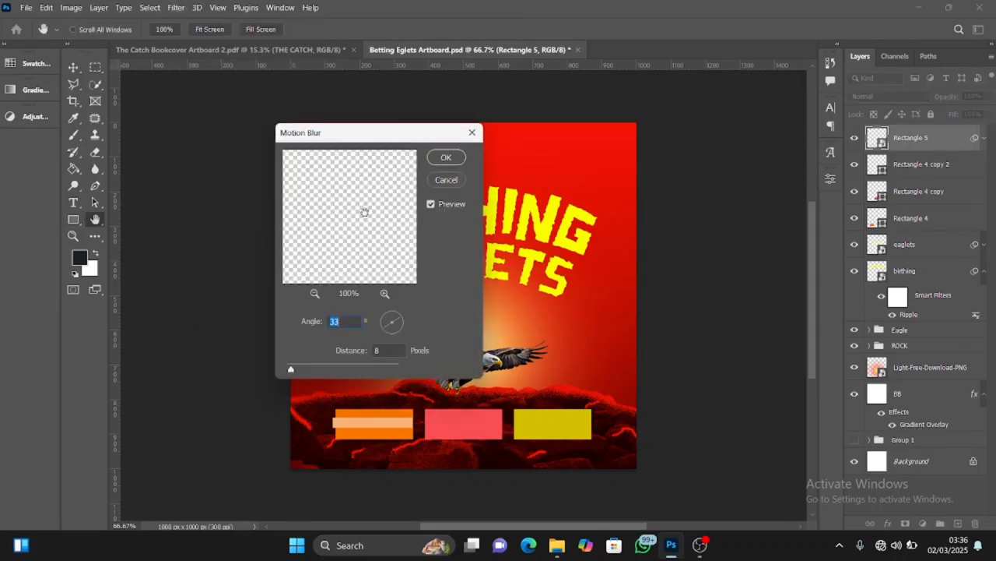
left_click_drag(292, 369, 314, 369)
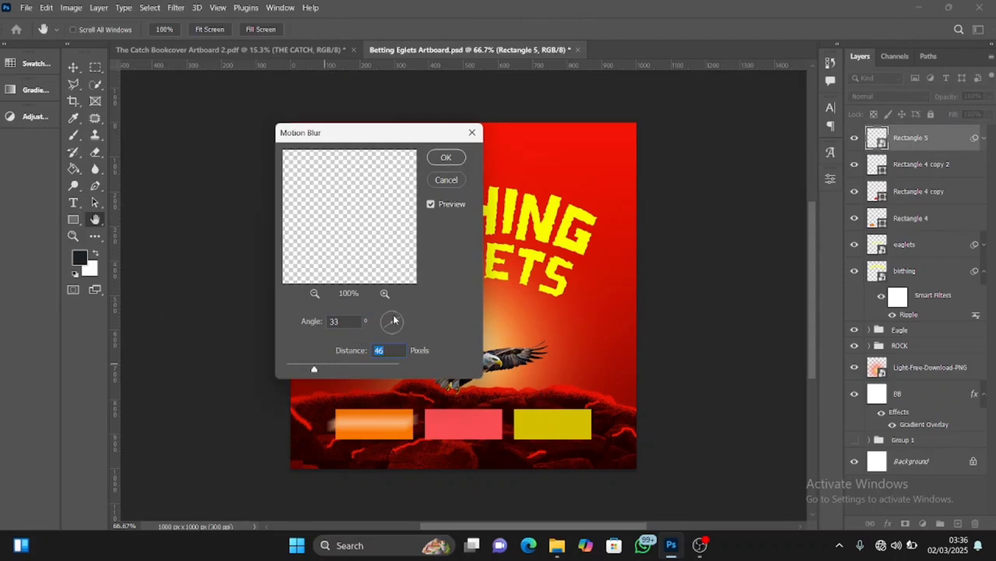
left_click_drag(394, 319, 392, 311)
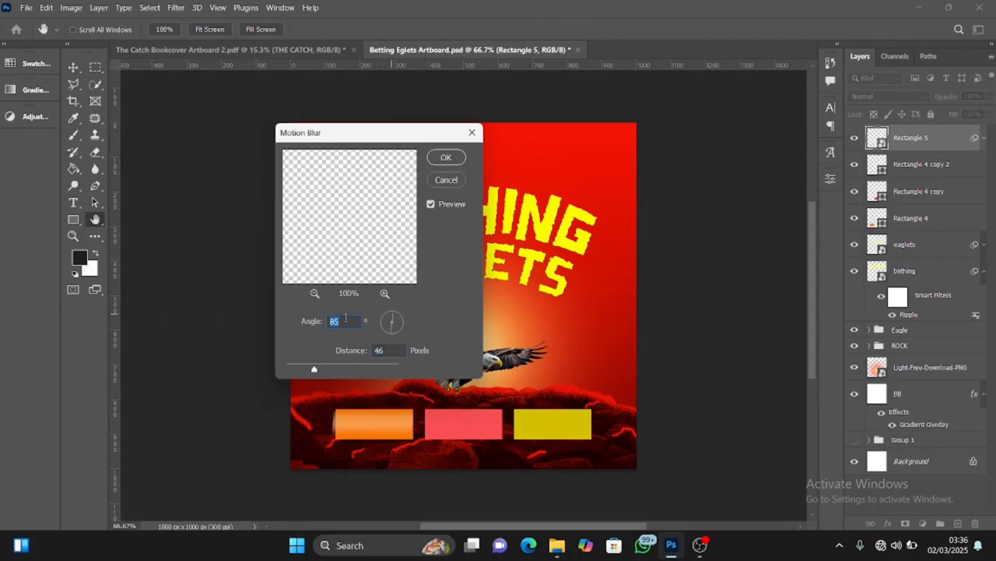
type("90")
mouse_move(315, 370)
left_mouse_down()
mouse_move(330, 371)
mouse_move(321, 365)
left_mouse_up()
left_click(456, 158)
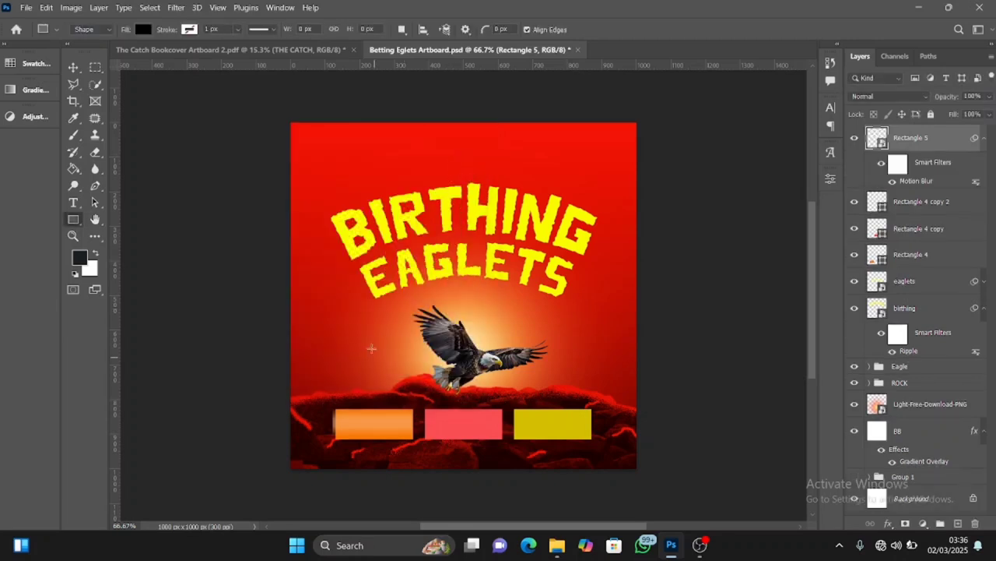
Undo the light orange strip's last move and its motion blur
key("v")
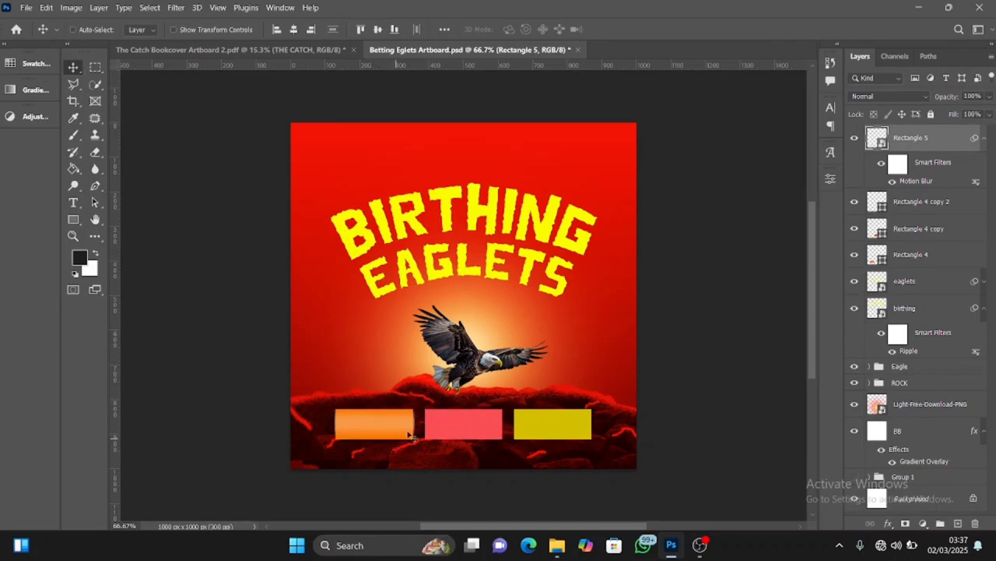
key("ctrl")
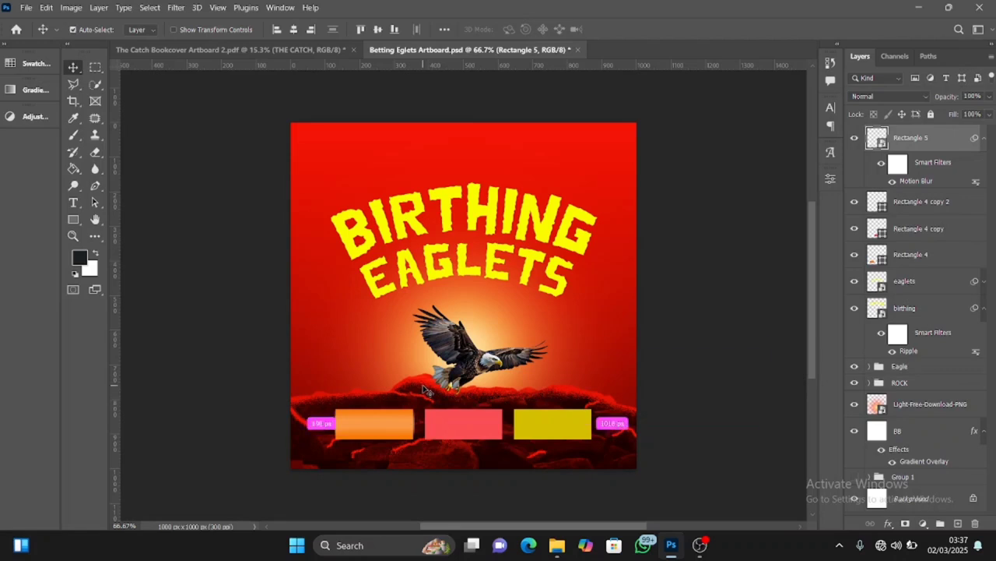
key("ctrl+z")
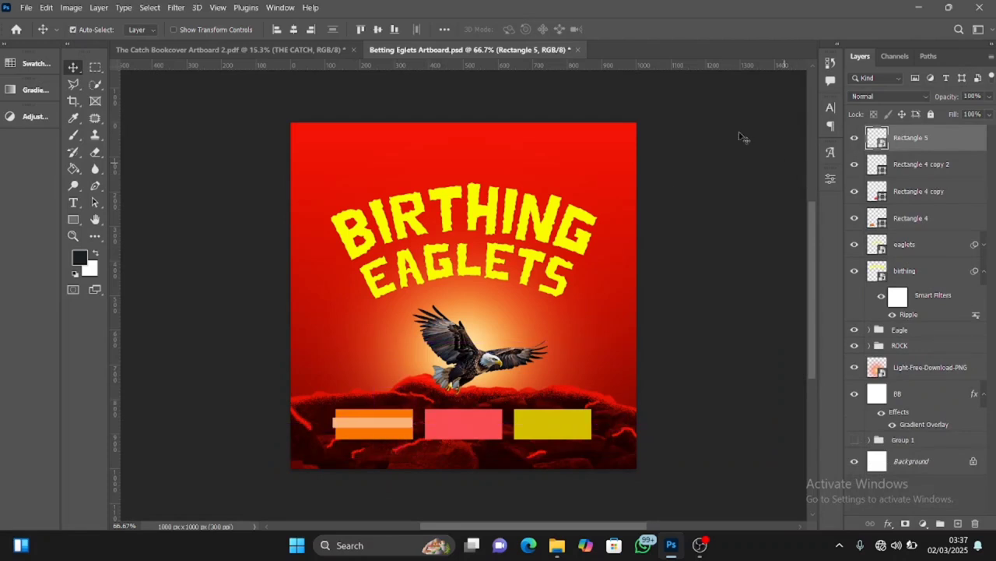
Reshape the light orange strip to about 223 x 49 px, matching the orange box's width and leaving orange bands above and below
key("ctrl+t")
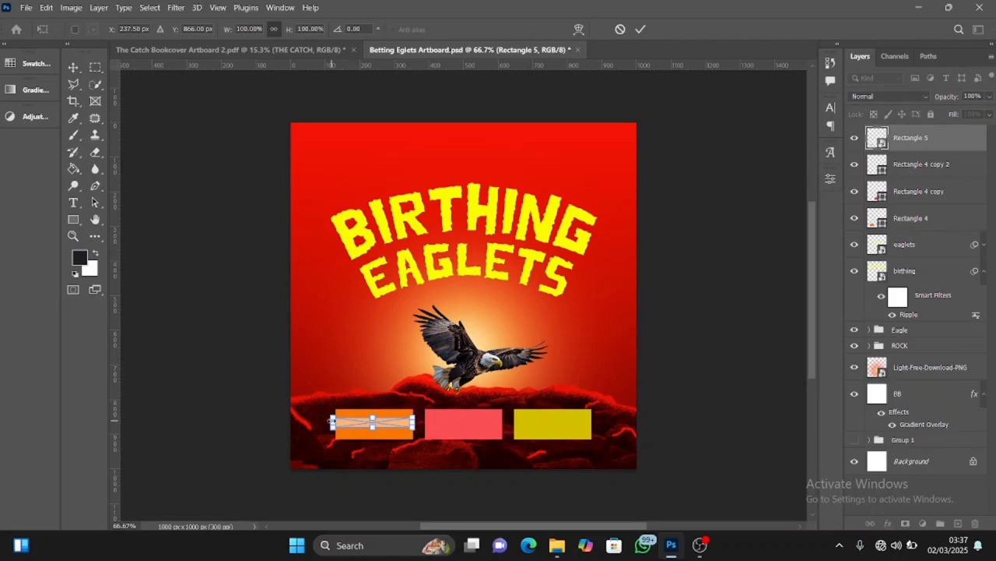
left_click_drag(331, 421, 336, 422)
key("shift+Down")
key("shift+Down")
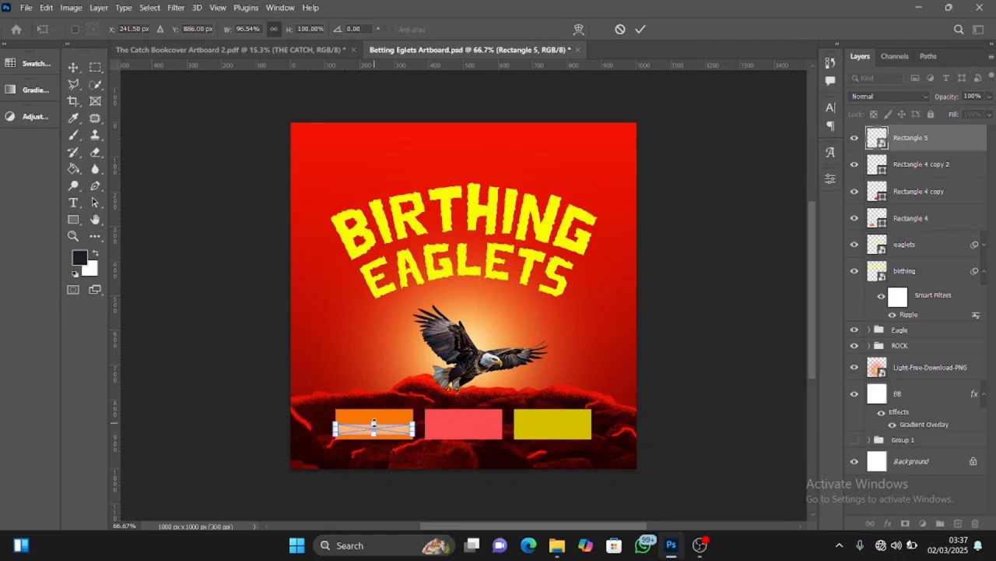
left_click_drag(373, 423, 374, 411)
left_click(641, 31)
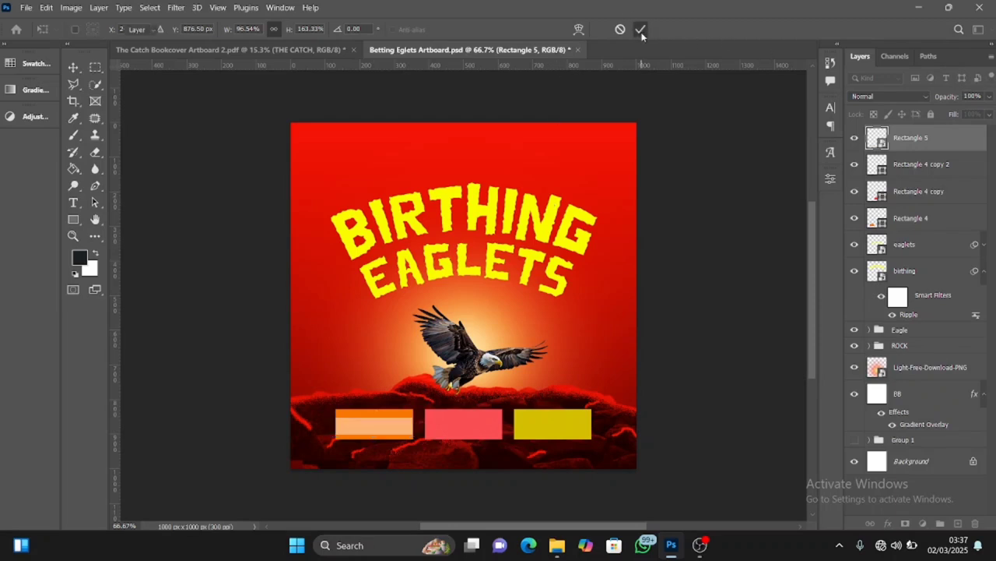
double_click(877, 137)
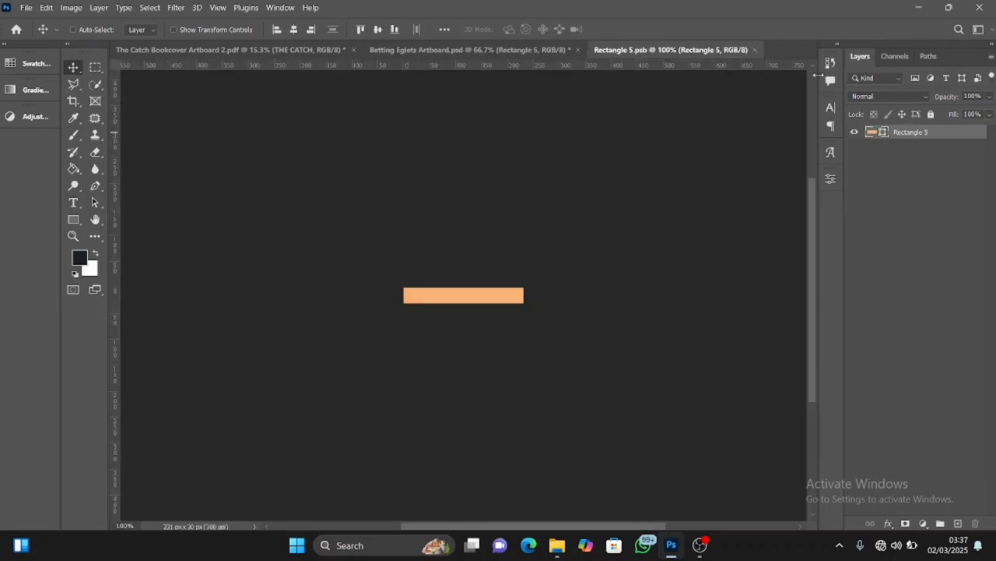
left_click(754, 51)
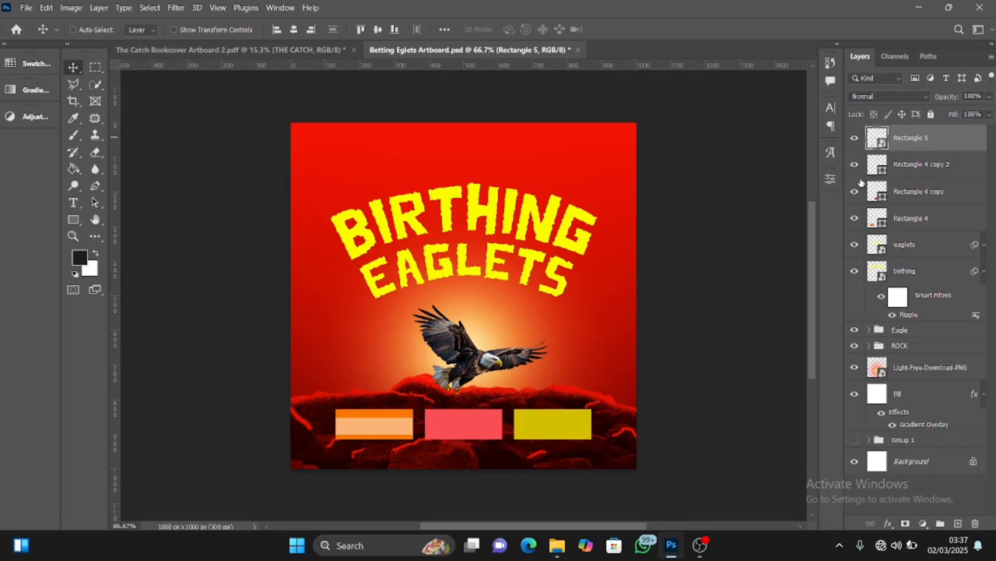
left_click(832, 179)
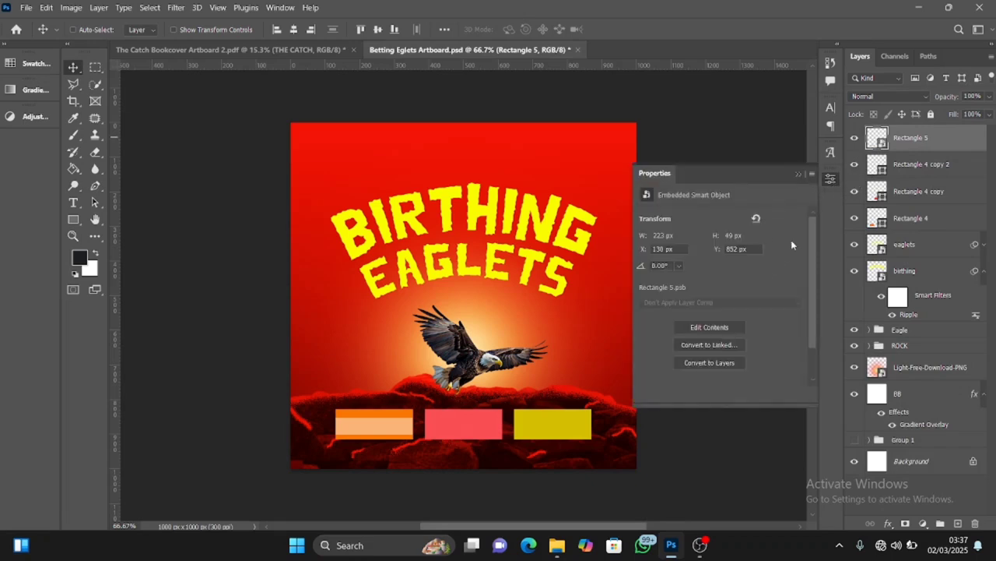
scroll(811, 237, "down", 2)
left_click(798, 174)
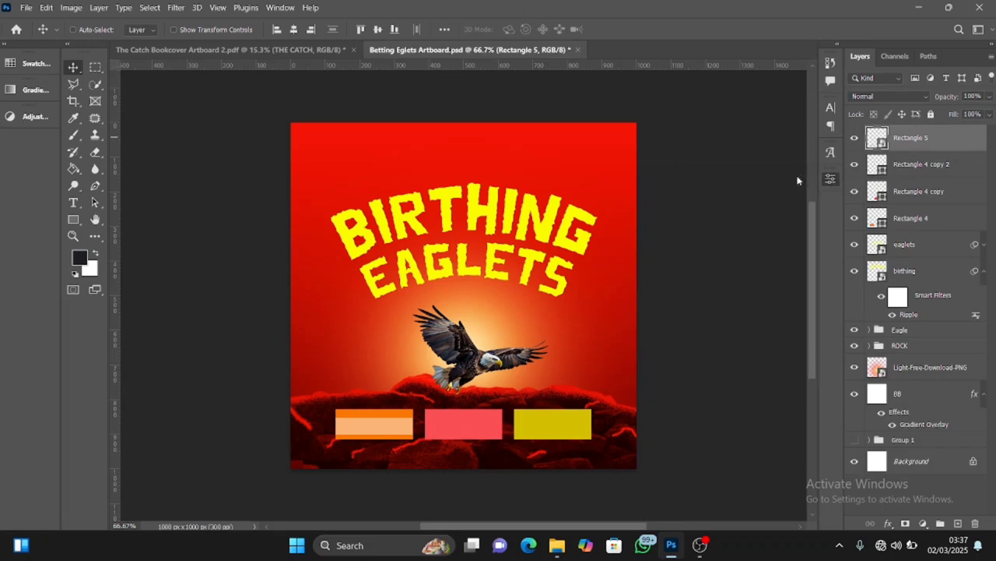
double_click(877, 137)
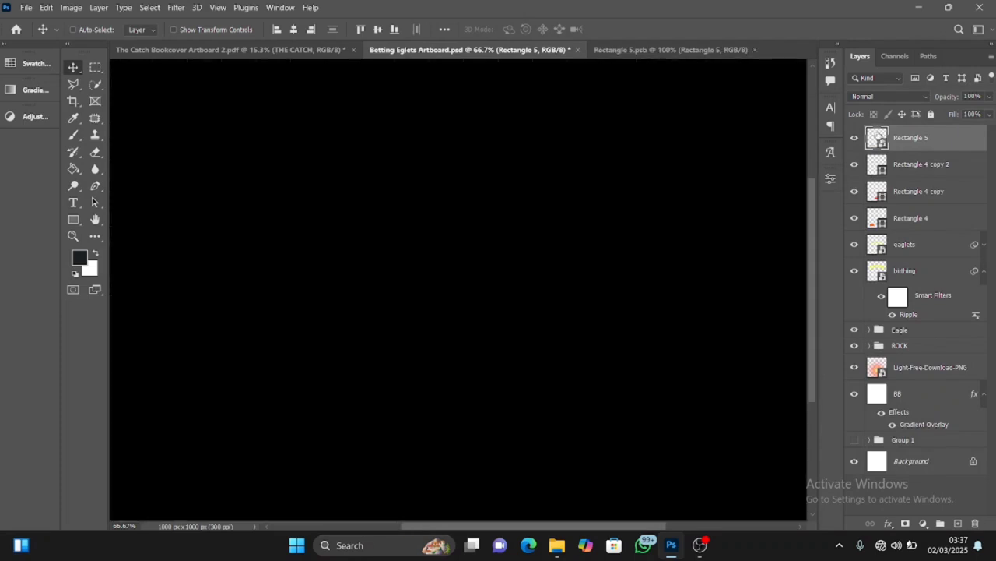
left_click(755, 50)
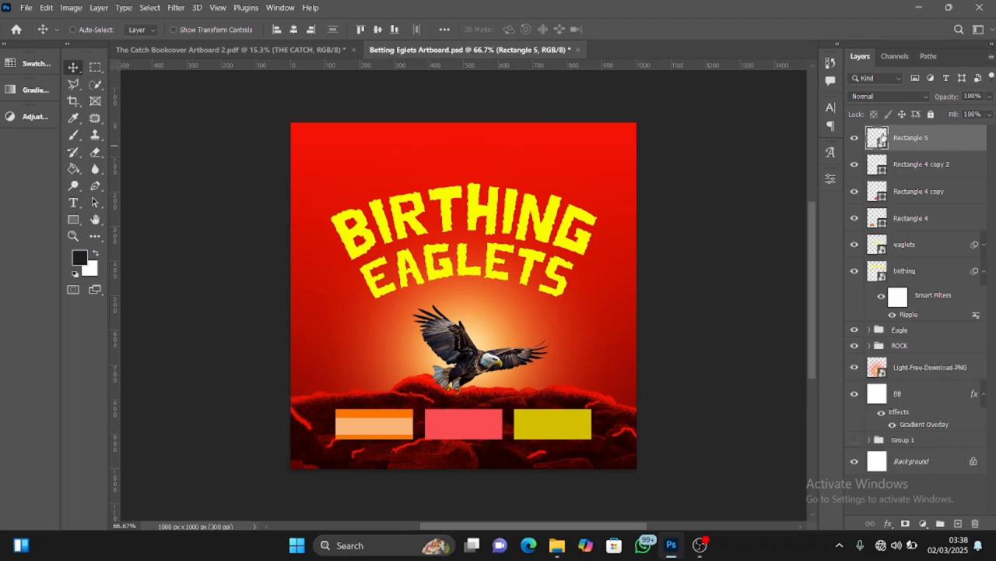
double_click(919, 139)
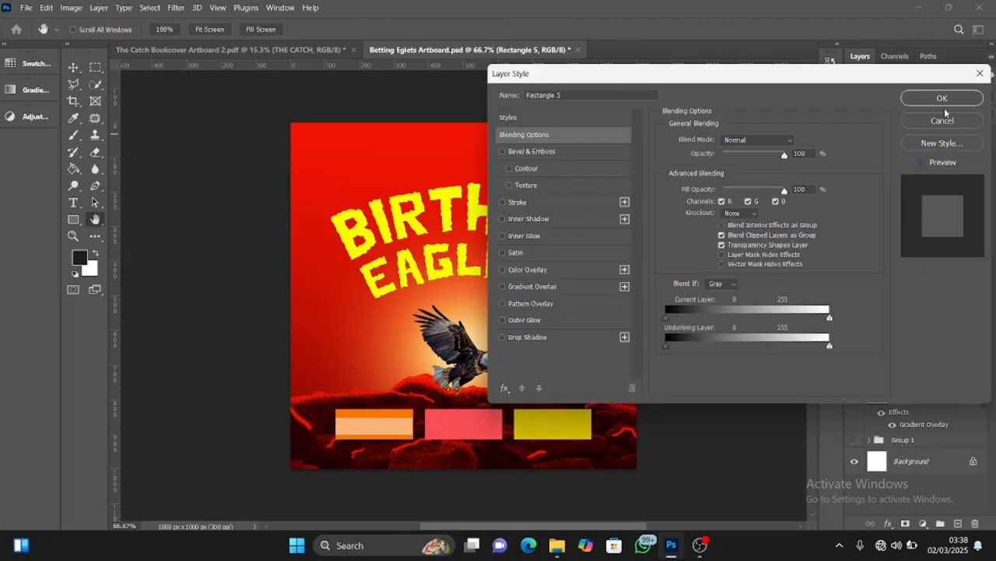
left_click(943, 121)
right_click(926, 139)
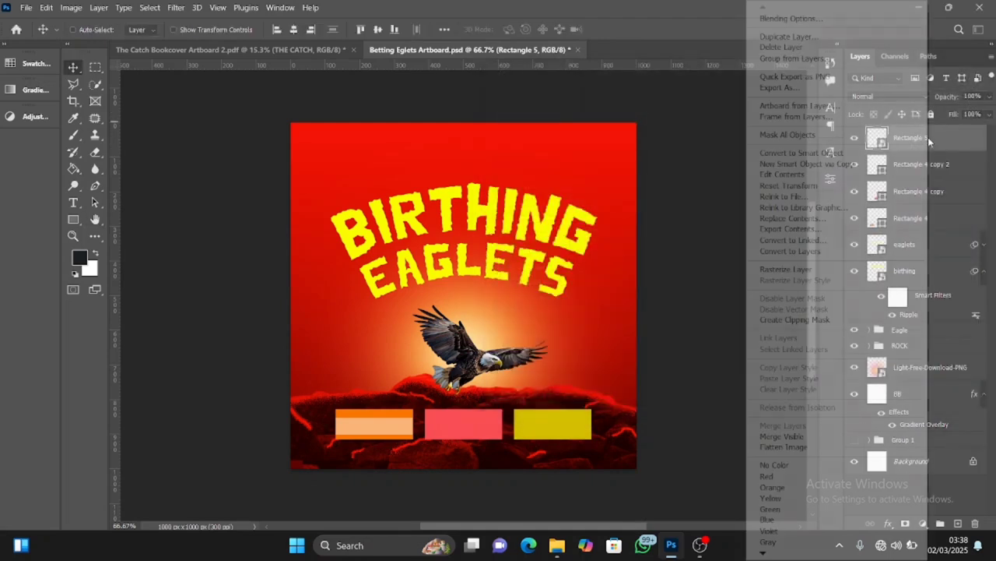
left_click(939, 141)
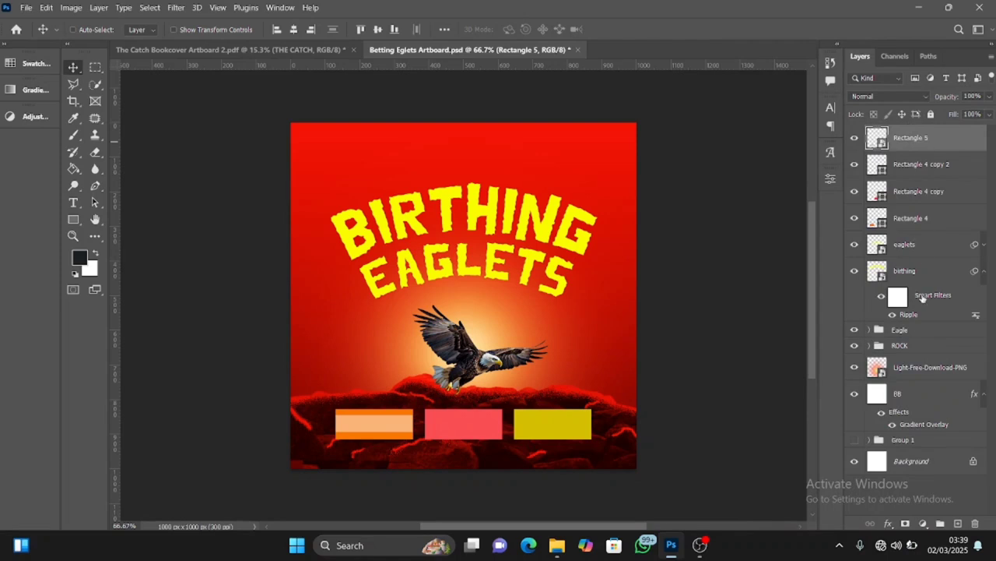
Give the light orange strip a white Color Overlay at 100% opacity and convert the layer to a smart object
left_click(889, 525)
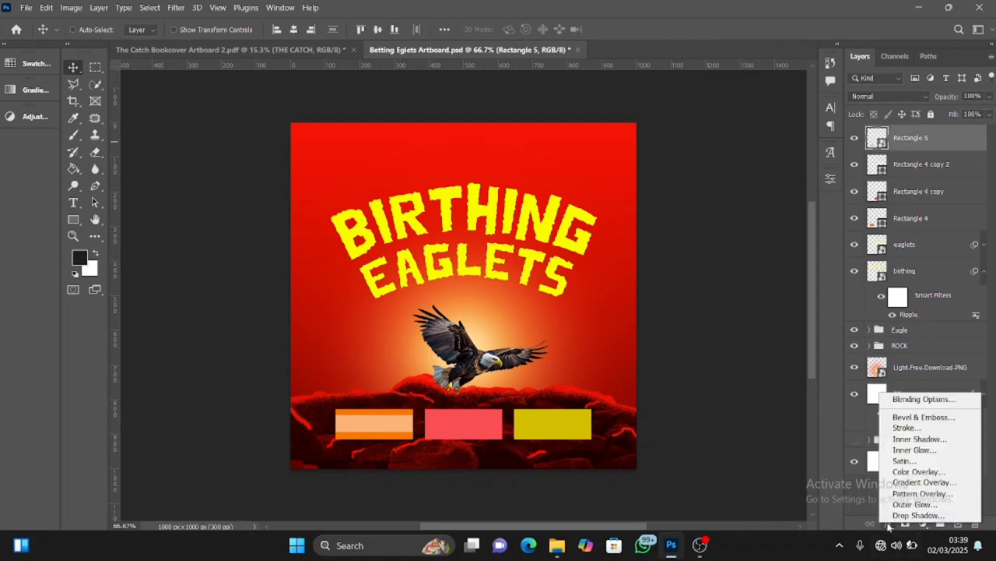
left_click(914, 472)
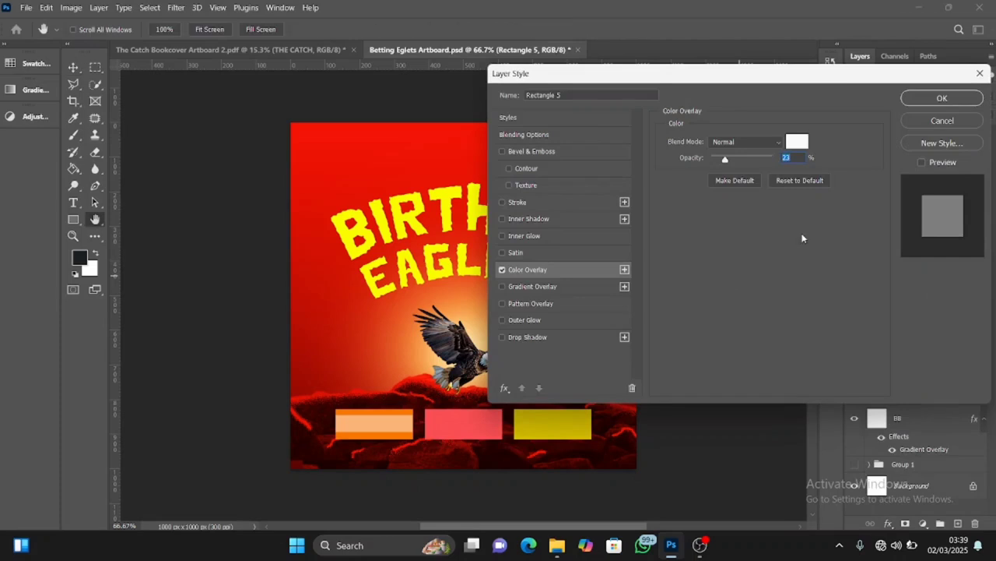
left_click_drag(726, 161, 779, 159)
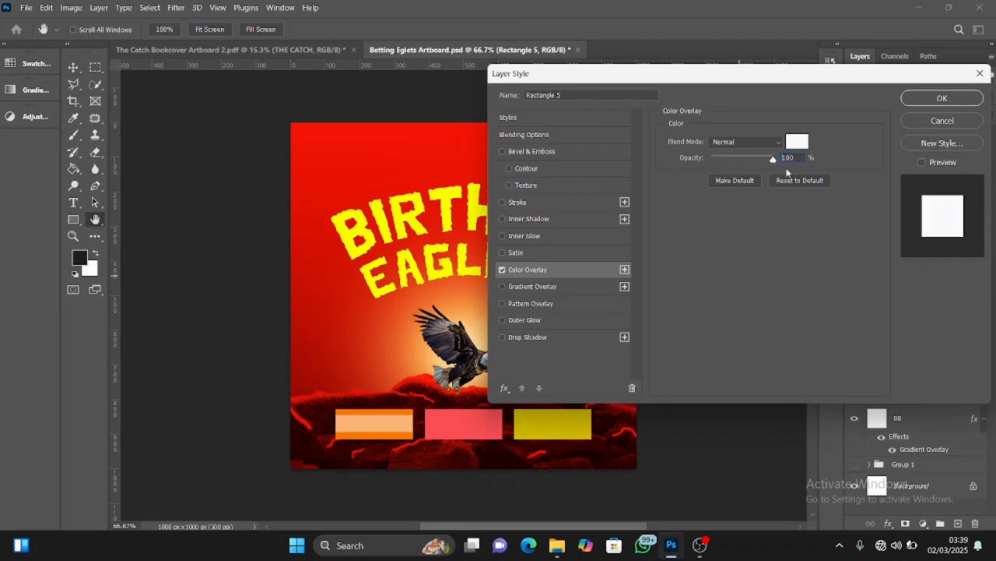
left_click(942, 99)
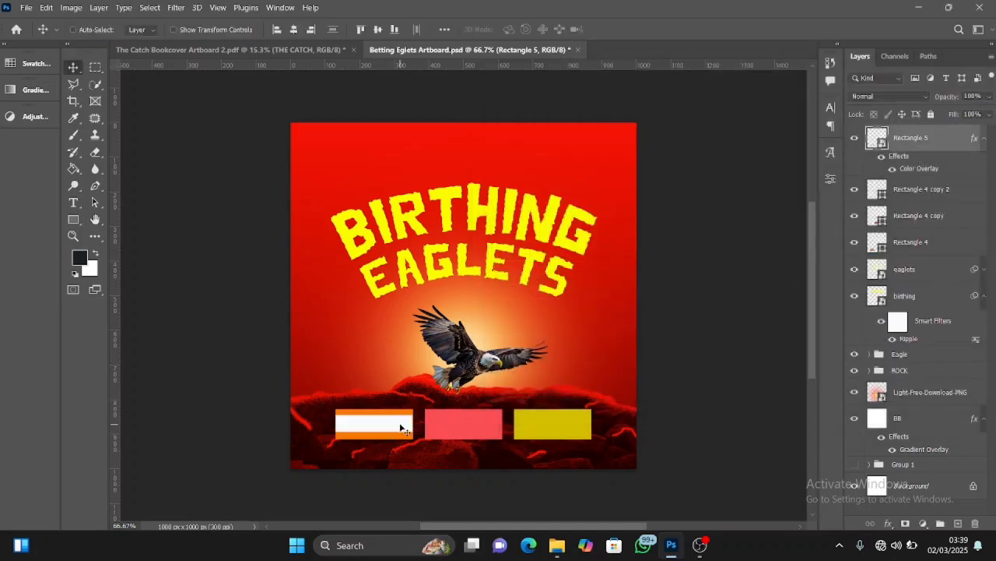
right_click(931, 140)
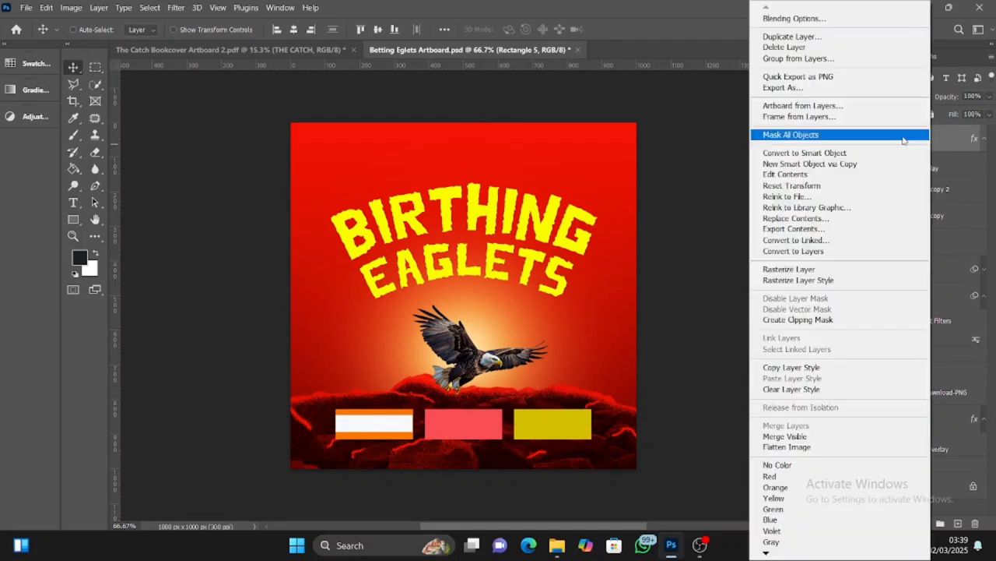
left_click(806, 152)
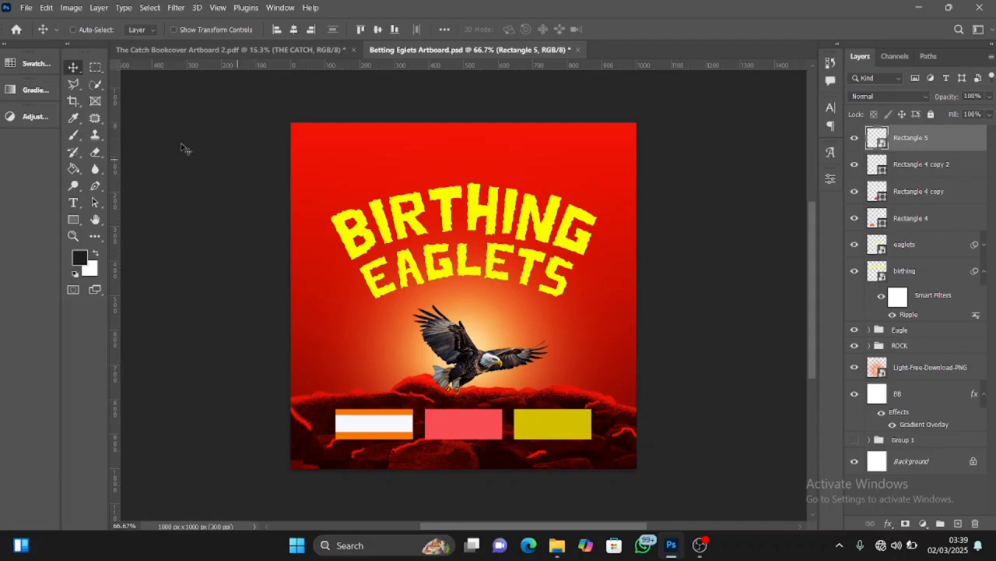
Apply a Motion Blur with a 90° angle and a 44 px distance to the white strip over the orange box
left_click(176, 7)
mouse_move(206, 165)
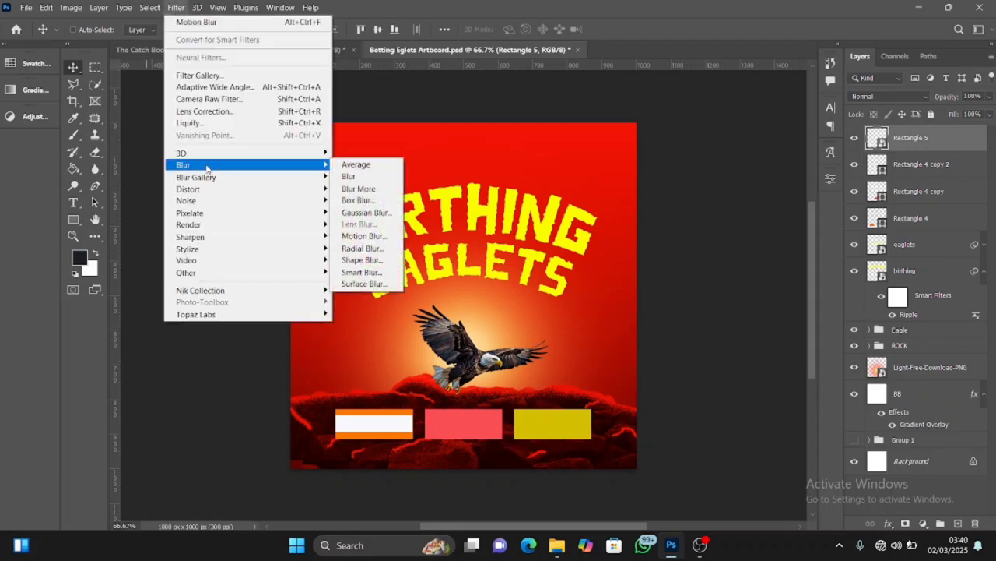
left_click(390, 237)
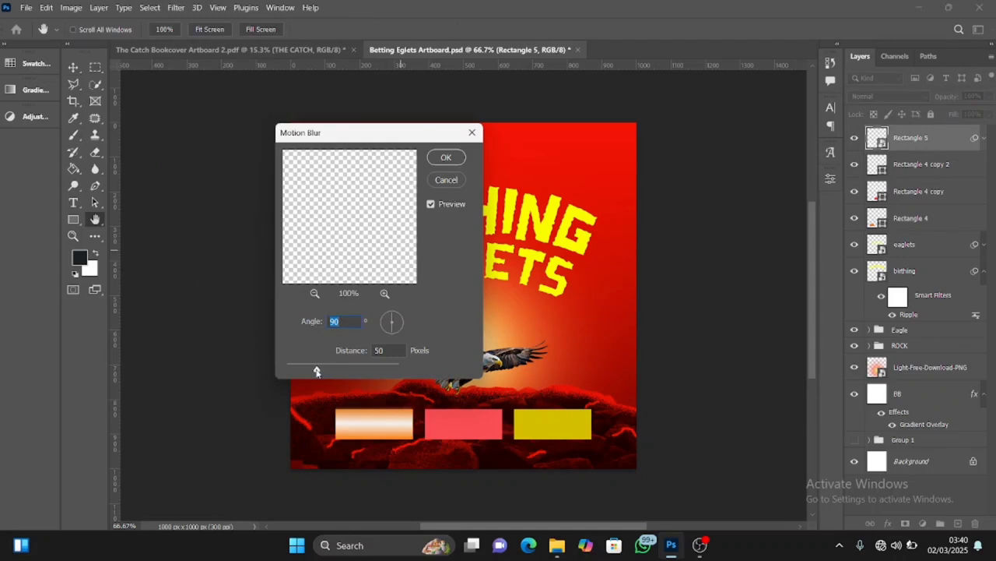
left_click_drag(316, 370, 314, 375)
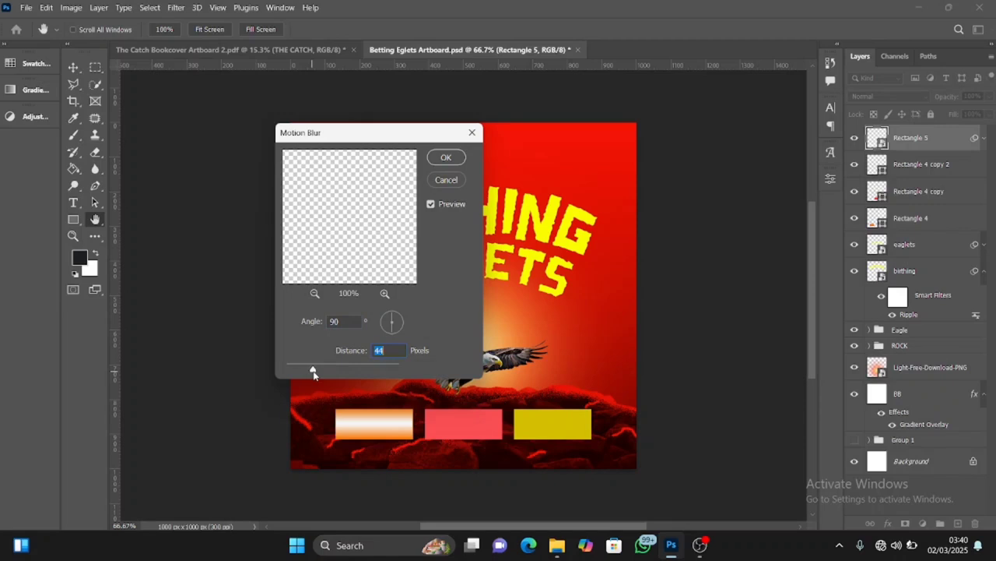
left_click(447, 160)
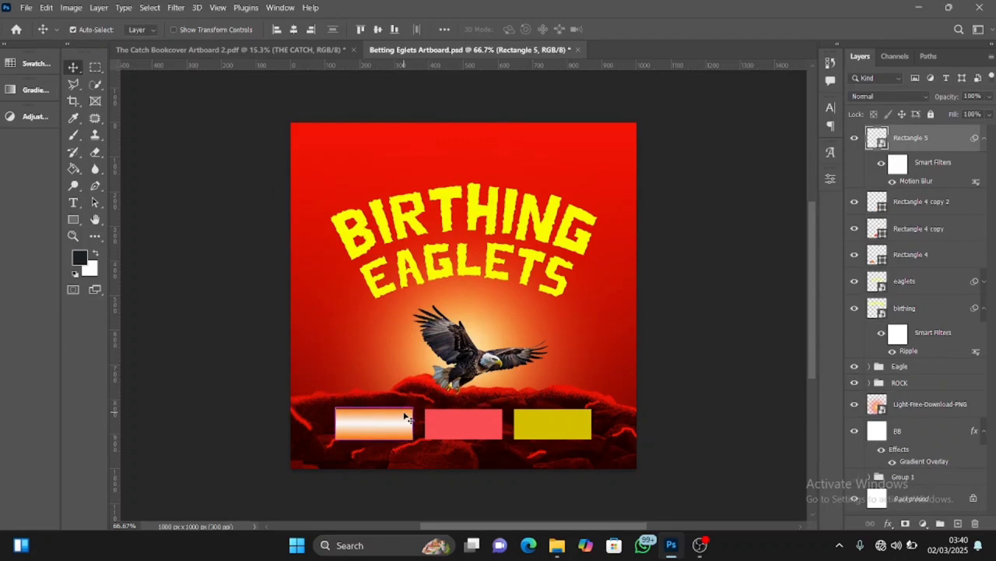
Duplicate the blurred white strip onto the pink box and the yellow box, aligning each copy with its box
left_click_drag(405, 418, 476, 428)
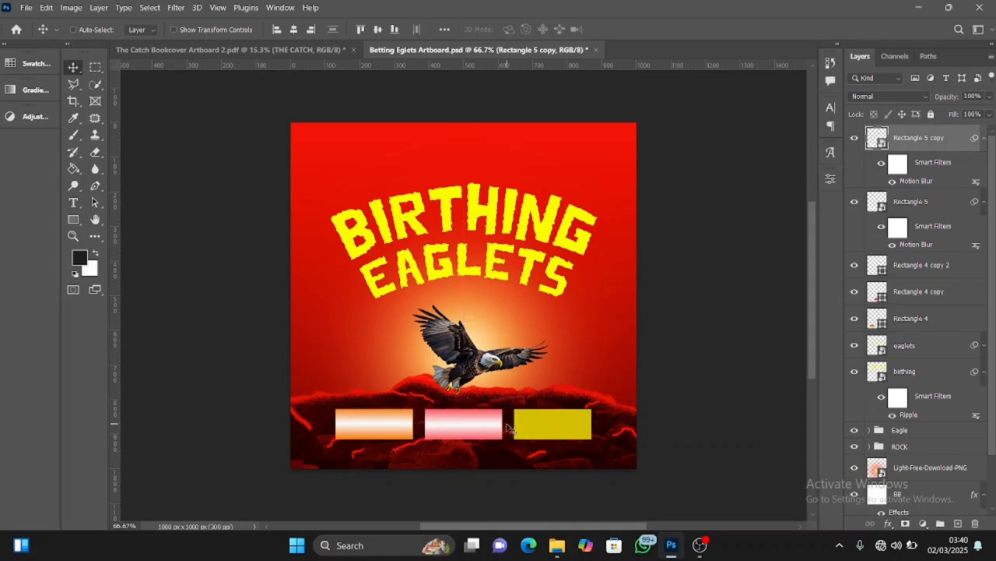
key("ctrl+j")
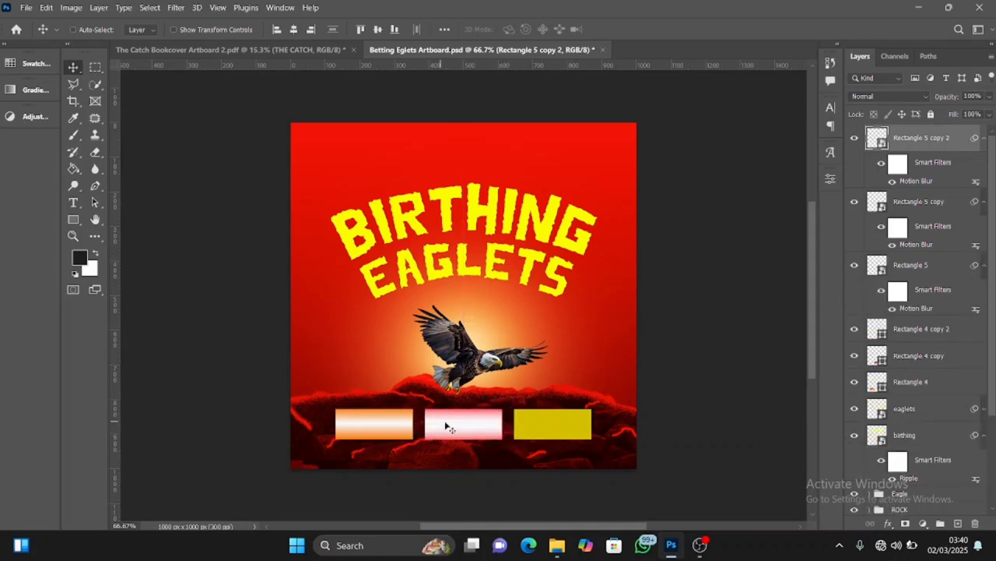
left_click_drag(501, 430, 557, 430)
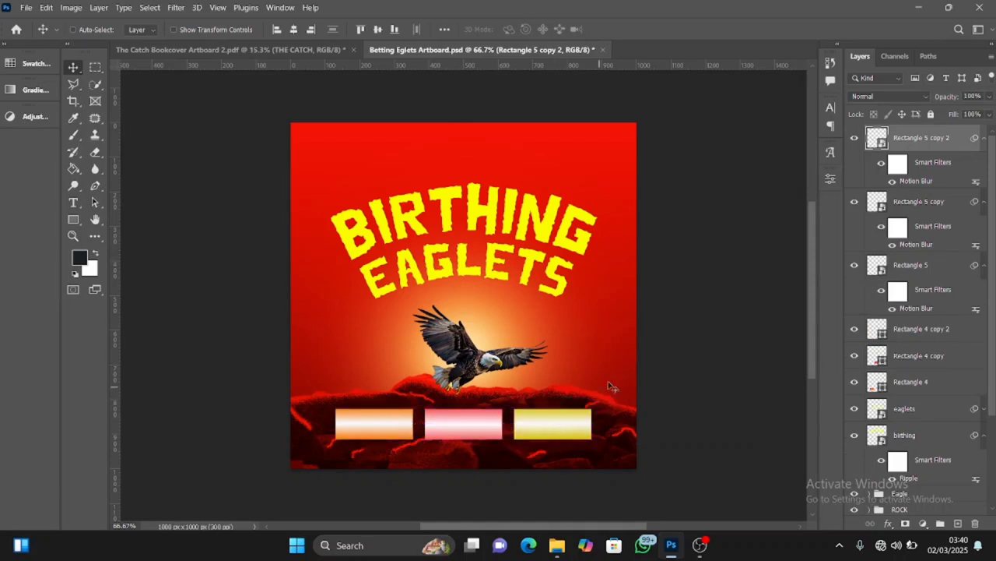
Lower the opacity of all three blurred white highlight strips to 80%
left_click(989, 96)
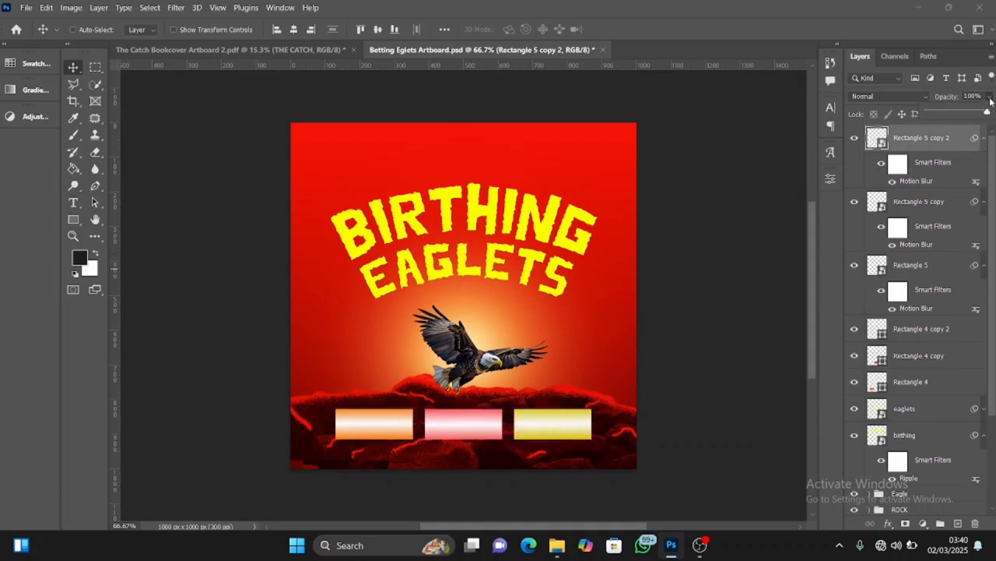
left_click_drag(974, 114, 961, 114)
left_click(924, 207)
left_click(990, 97)
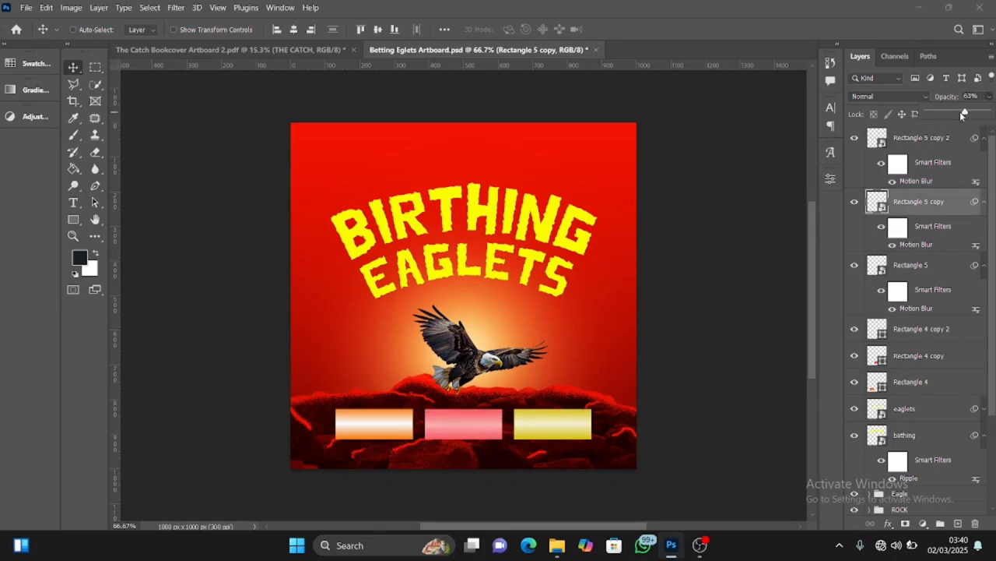
left_click_drag(960, 111, 961, 113)
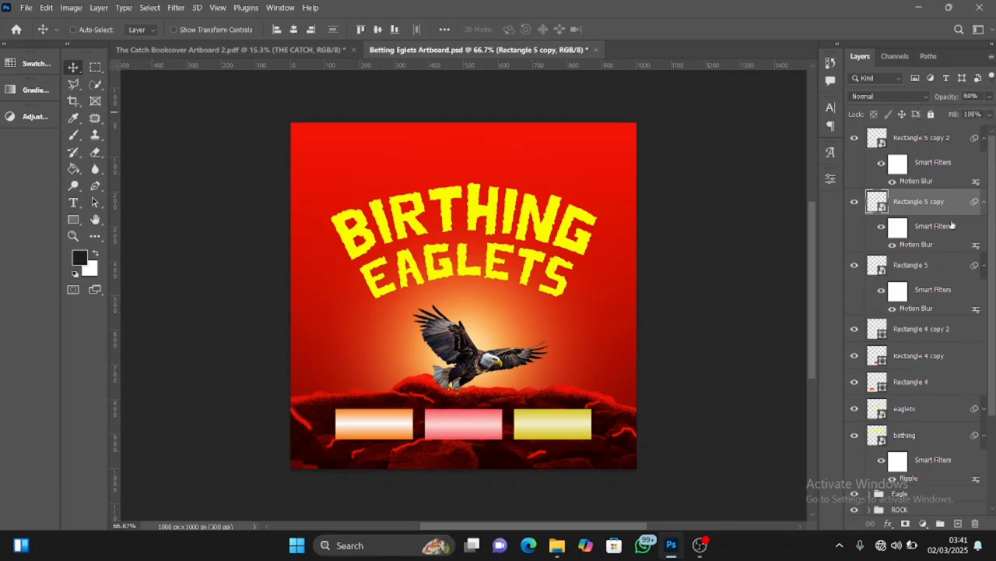
left_click(883, 269)
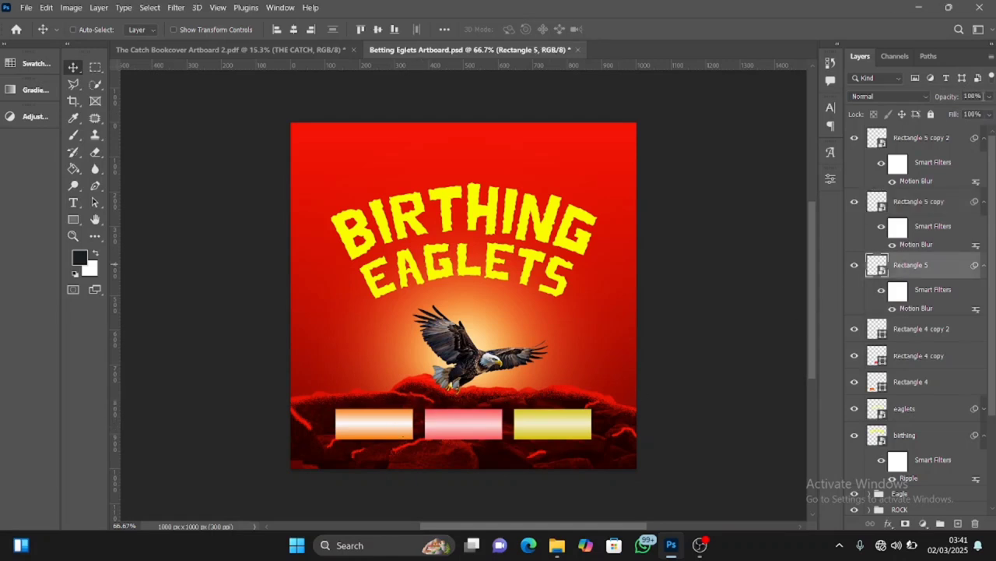
left_click_drag(991, 97, 977, 114)
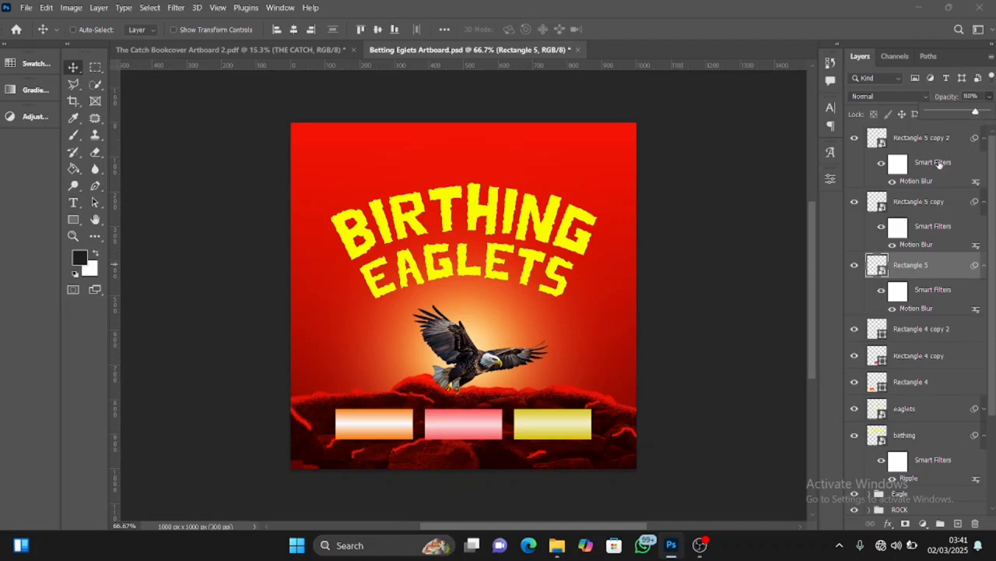
left_click(919, 171)
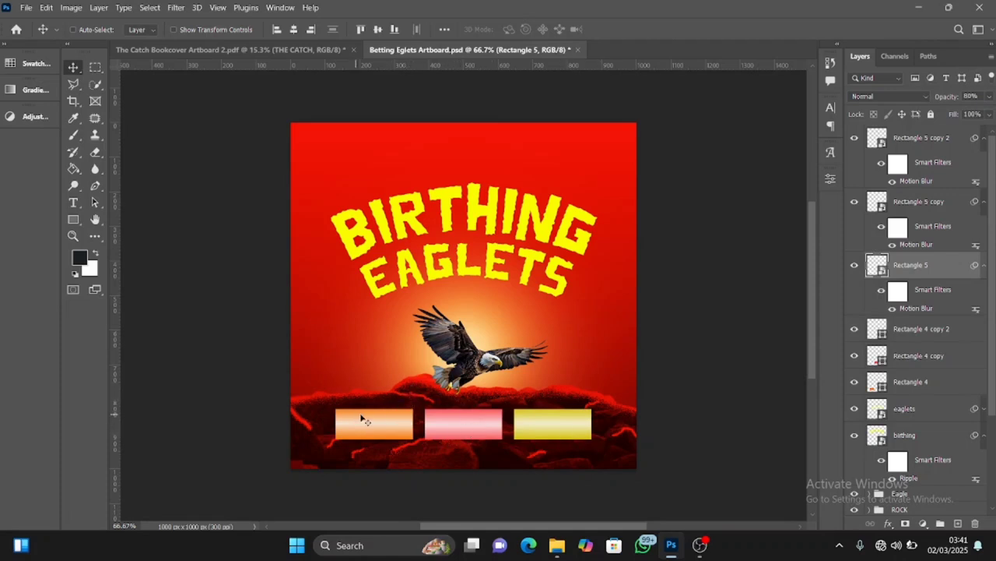
Draw a rectangle about 765 x 133 px on top of all layers, enclosing the three coloured boxes
left_click(908, 142)
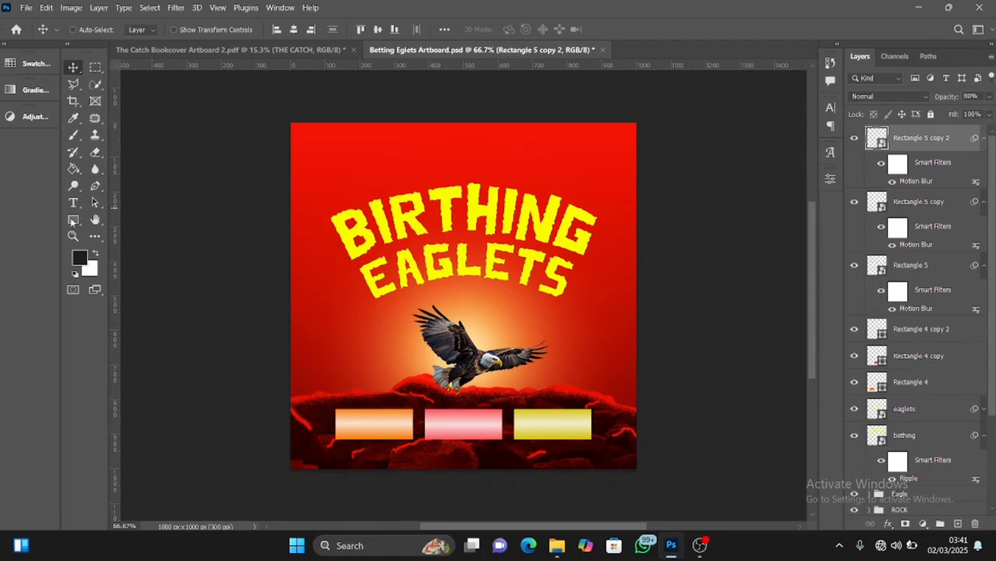
left_click(73, 221)
right_click(78, 224)
left_click(104, 228)
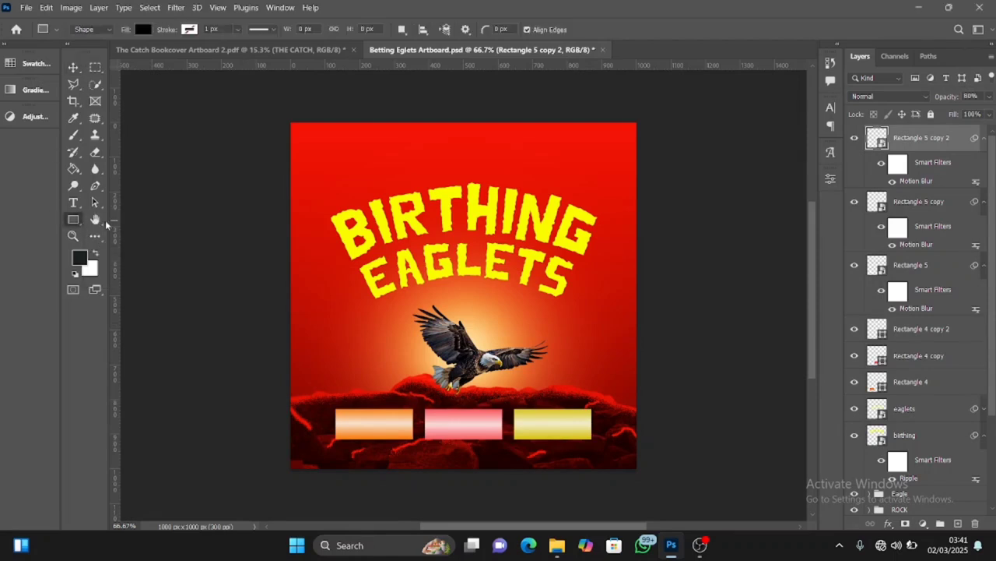
right_click(77, 224)
key("Escape")
key("shift+u")
left_click_drag(326, 401, 597, 448)
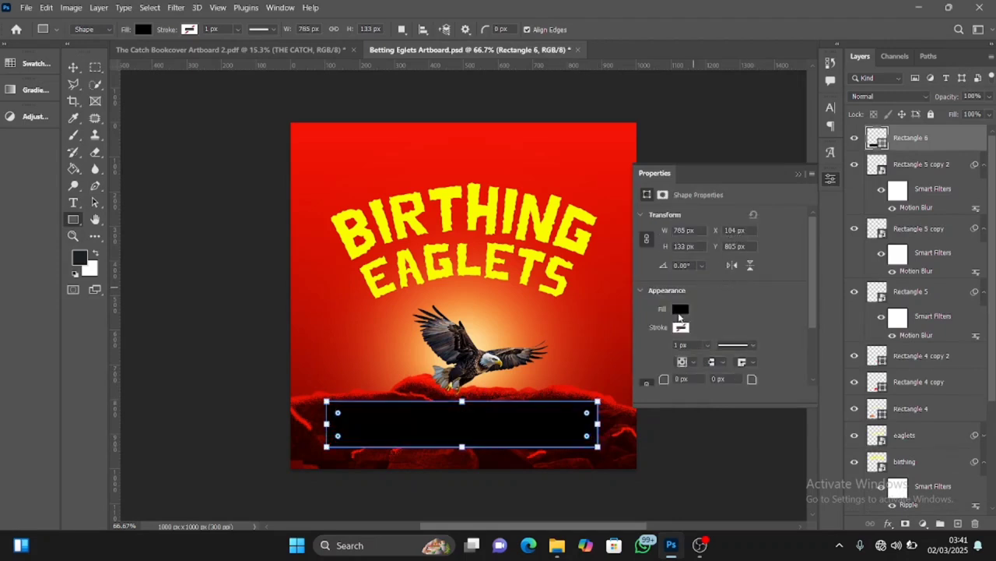
Remove the large rectangle's fill and give it a white stroke
left_click(679, 310)
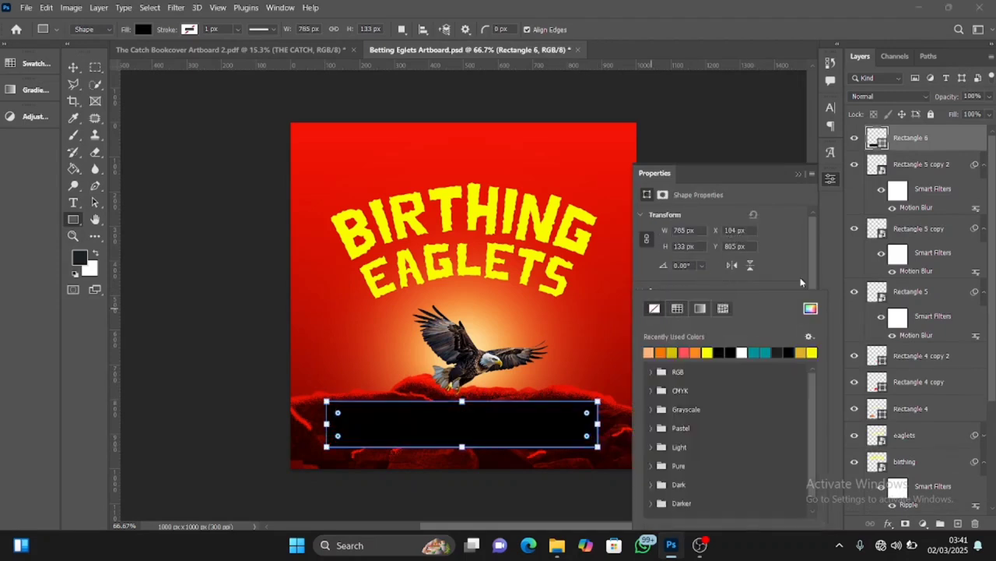
left_click(655, 308)
left_click(682, 321)
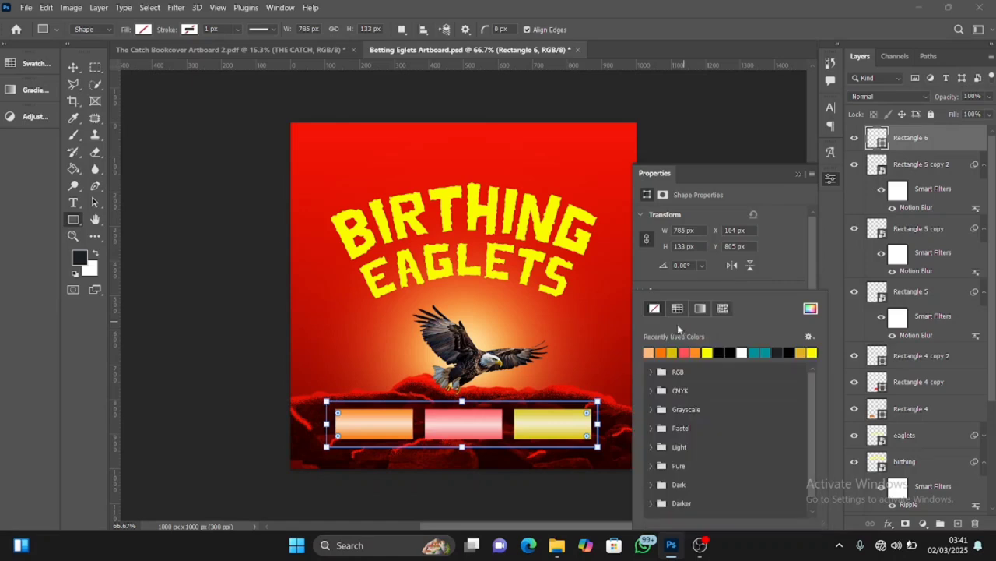
left_click(742, 351)
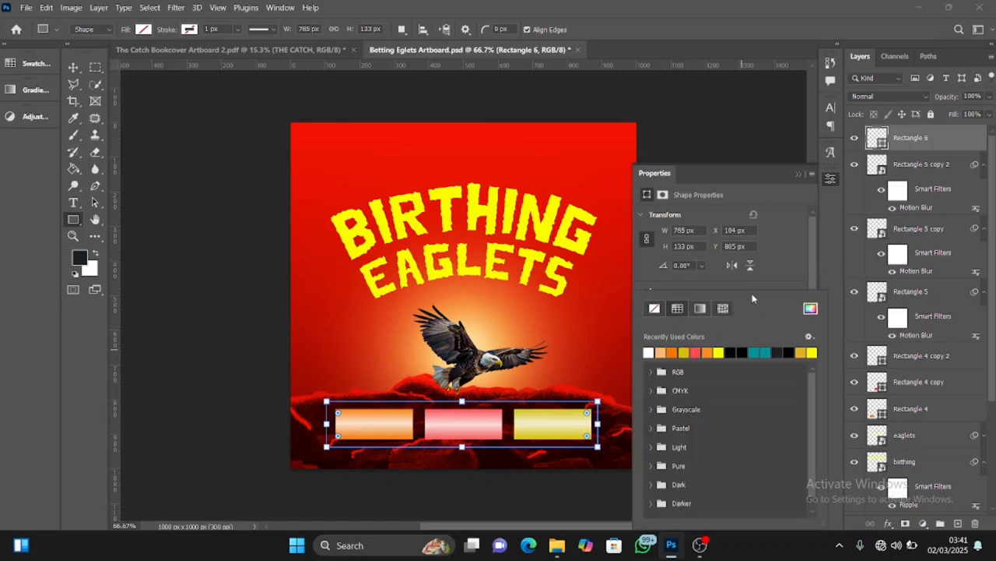
left_click(803, 274)
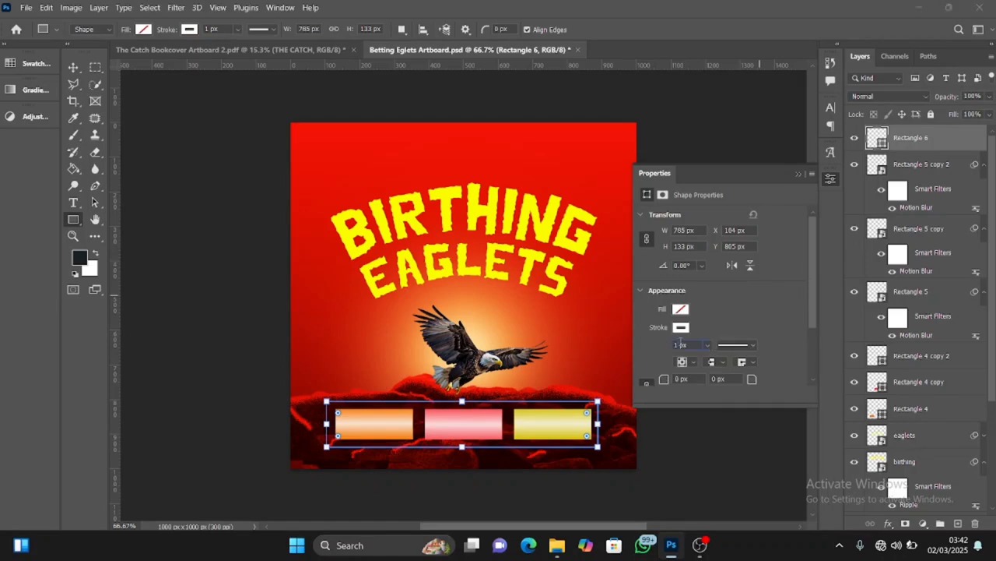
Set the white outline's stroke width to 20 px and scale the outline to about 95% around its centre
type("20")
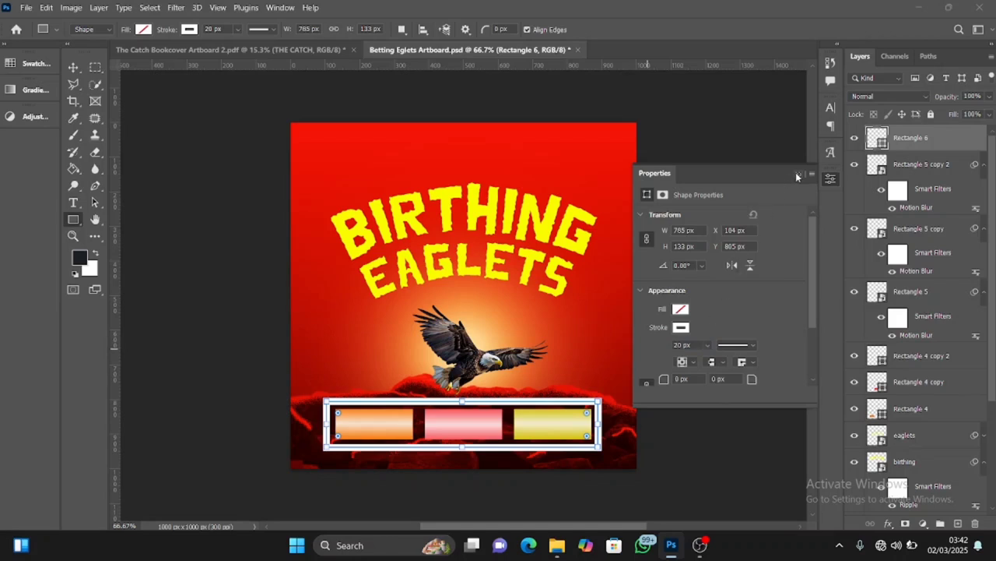
left_click(796, 173)
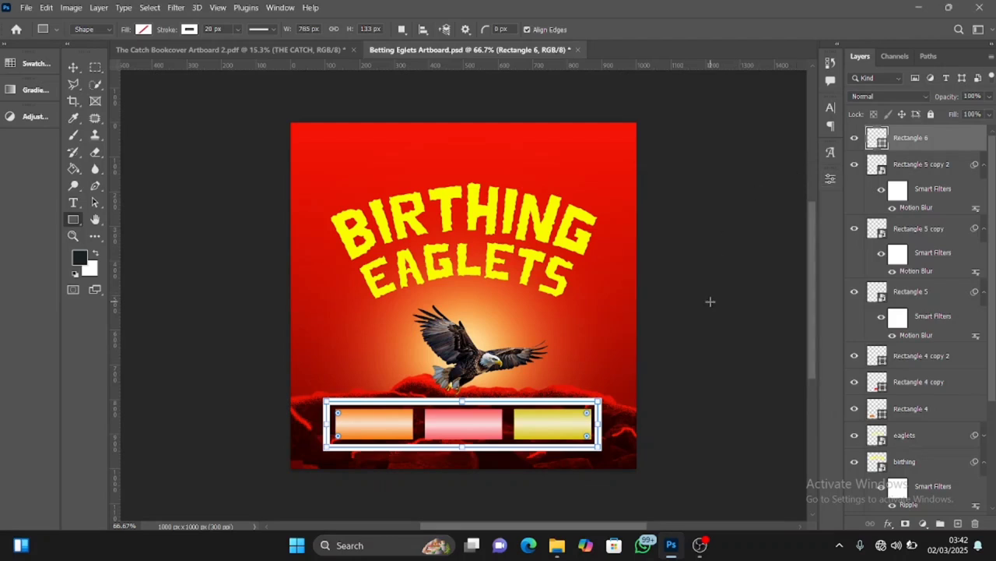
key("v")
key("ctrl+t")
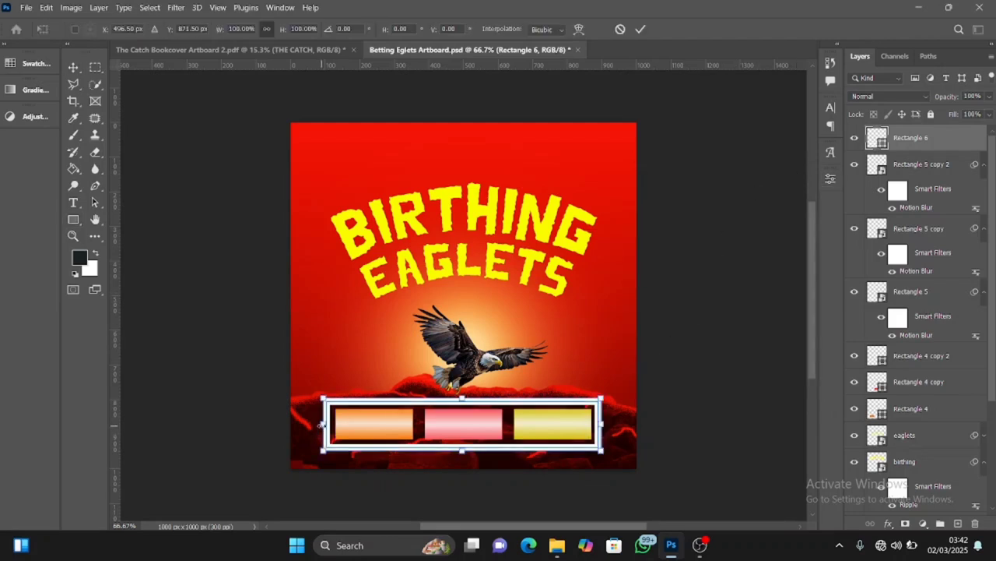
left_click_drag(321, 424, 327, 425)
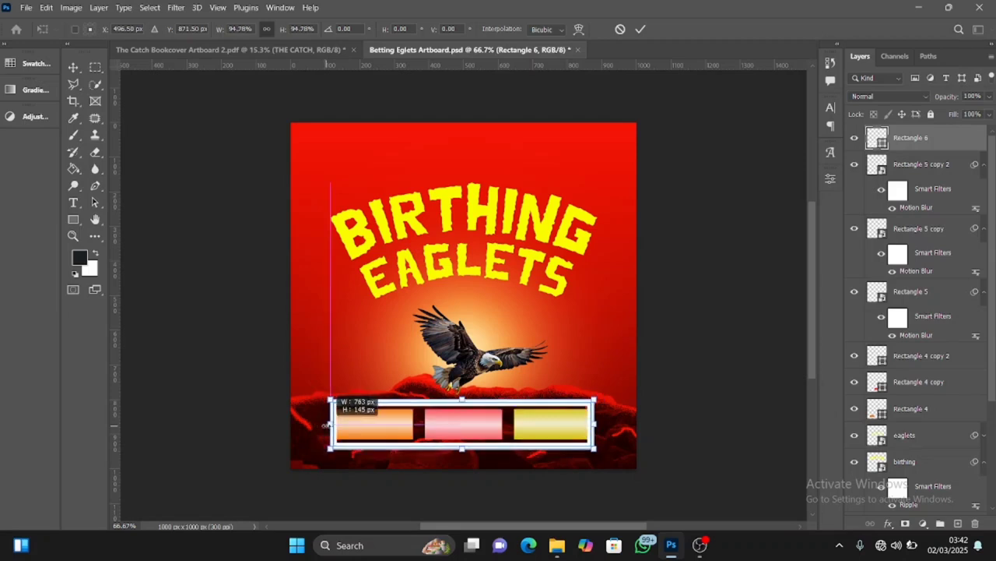
left_click(640, 29)
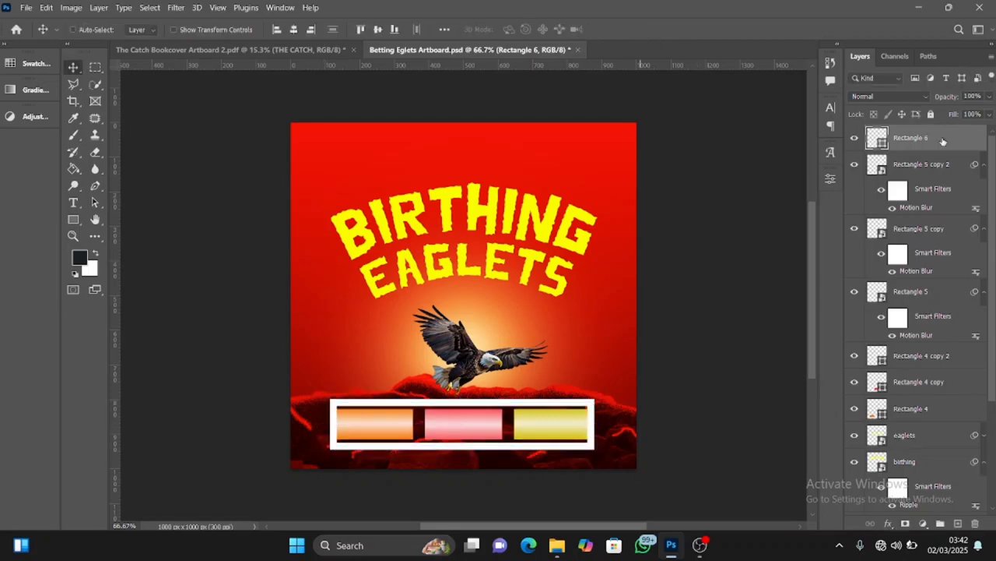
Place the white outline layer below the three blurred highlight strips and lower its opacity to 45%
left_click_drag(942, 142, 955, 337)
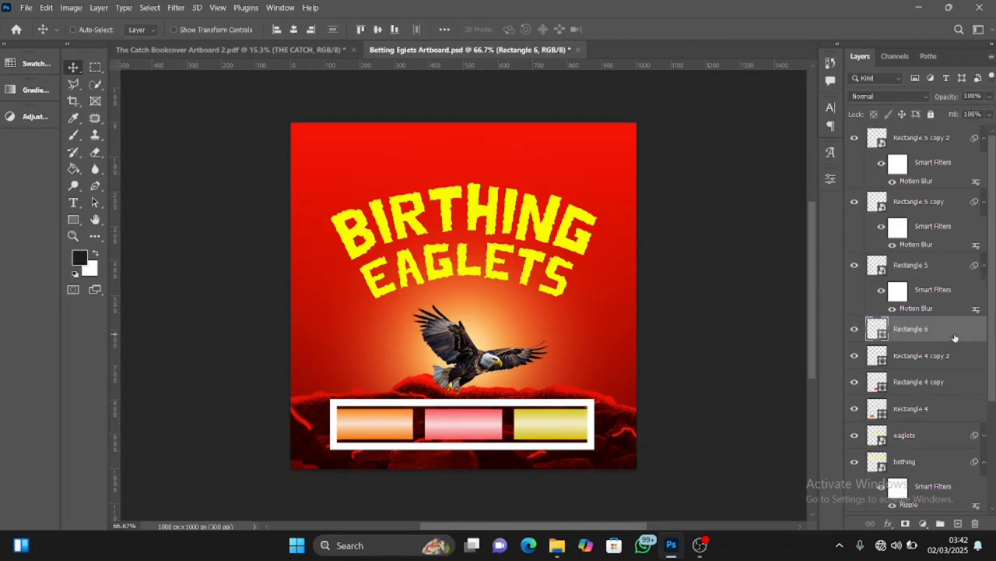
left_click(991, 96)
left_click(956, 114)
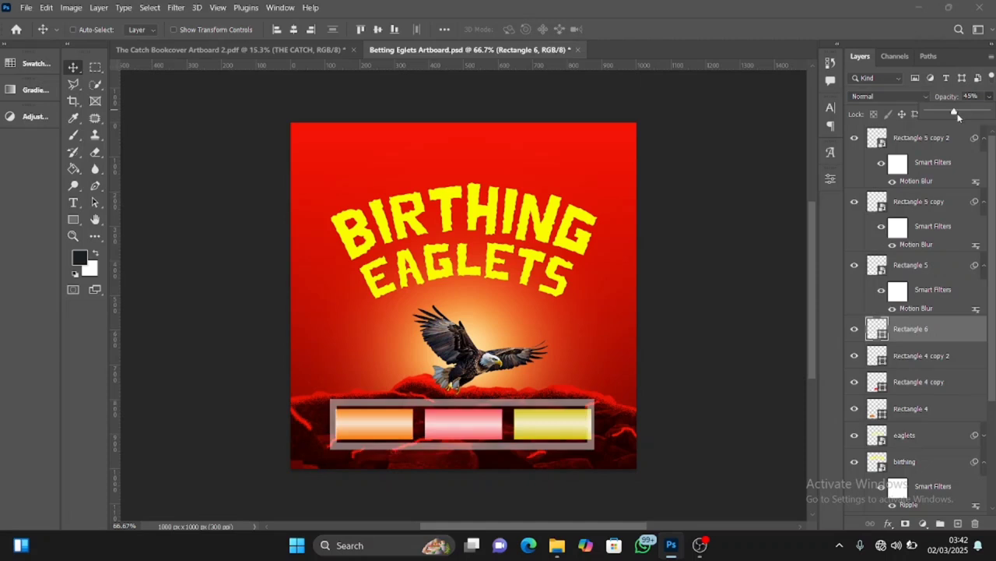
Move the outline layer beneath the three coloured box layers, directly above the eaglets title layer
scroll(990, 243, "down", 3)
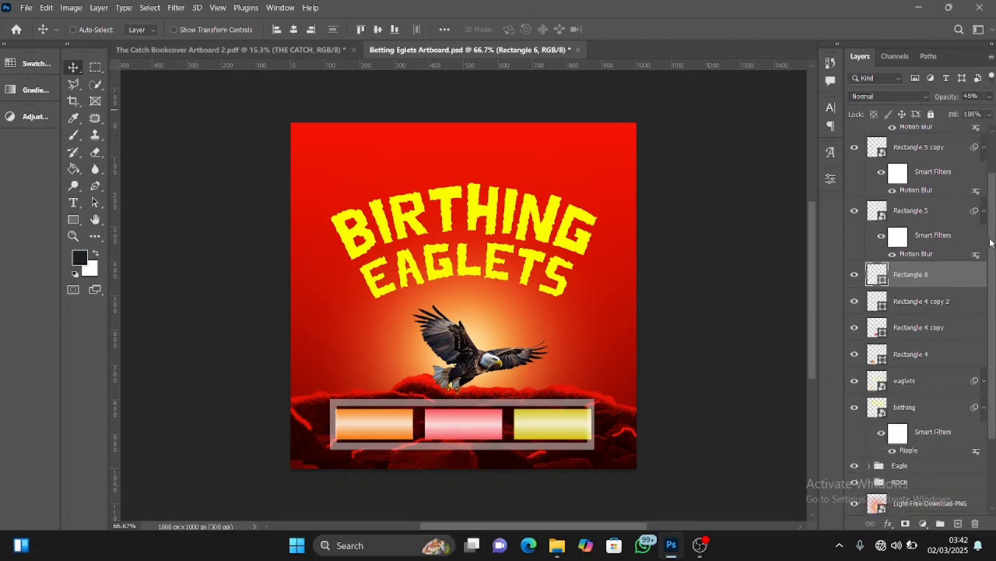
scroll(973, 249, "down", 1)
left_click_drag(950, 263, 936, 354)
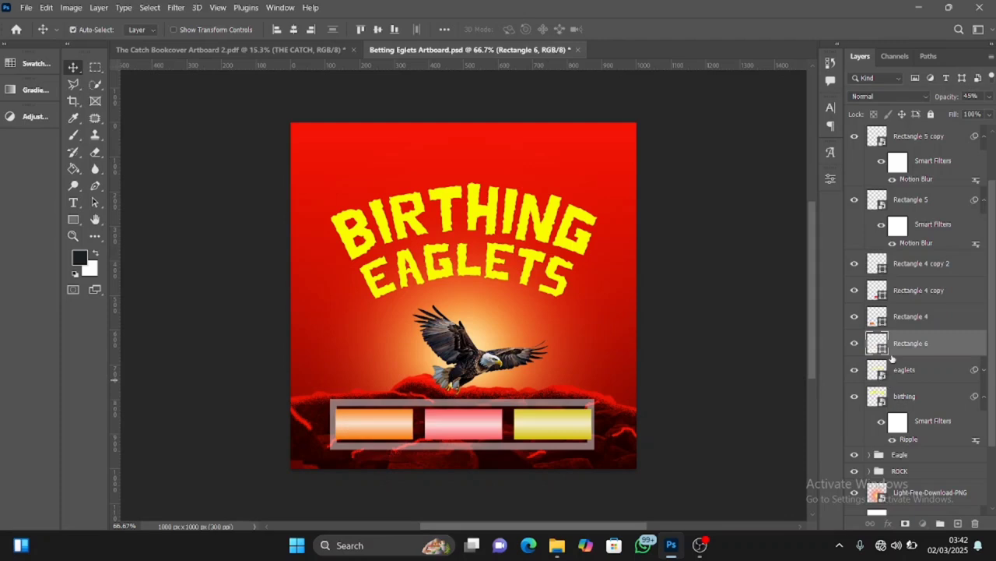
key("ctrl+t")
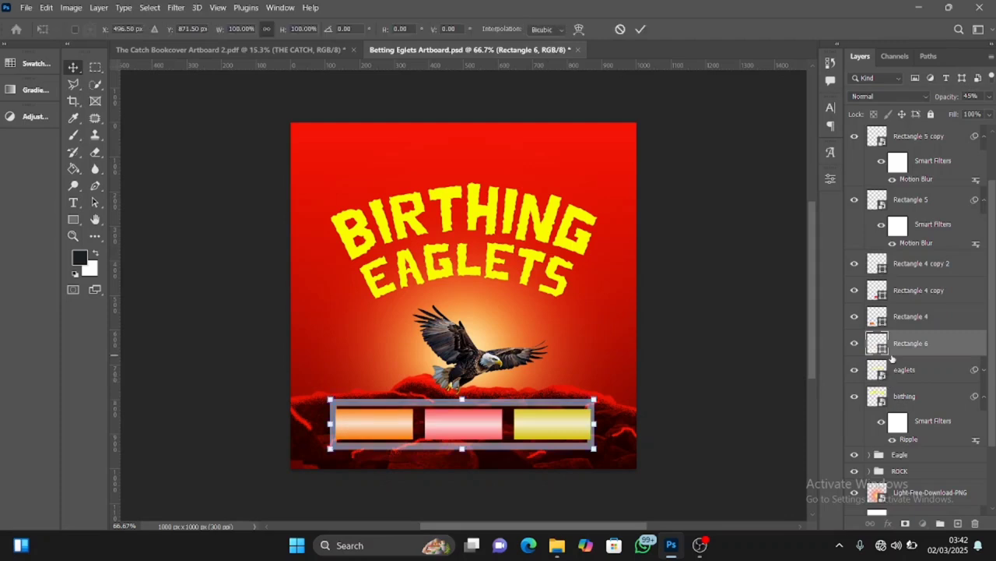
left_click(639, 29)
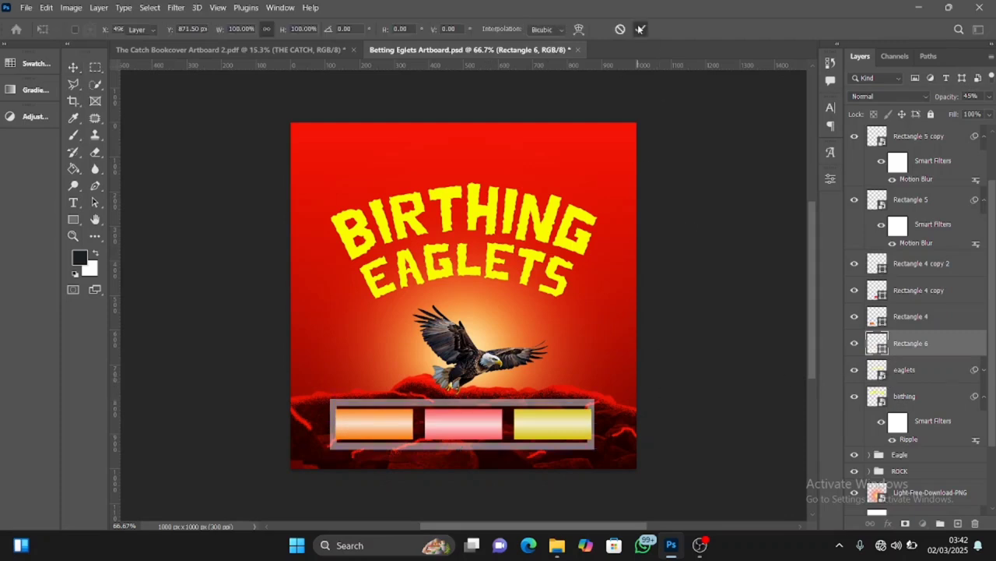
Reduce the outline's stroke width to 15 px
left_click(829, 179)
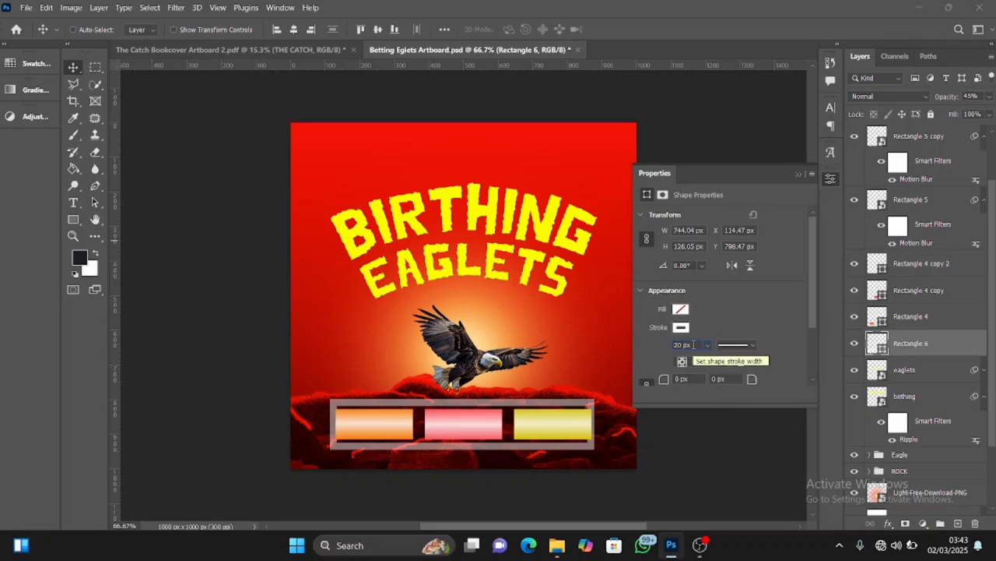
key("BackSpace")
key("BackSpace")
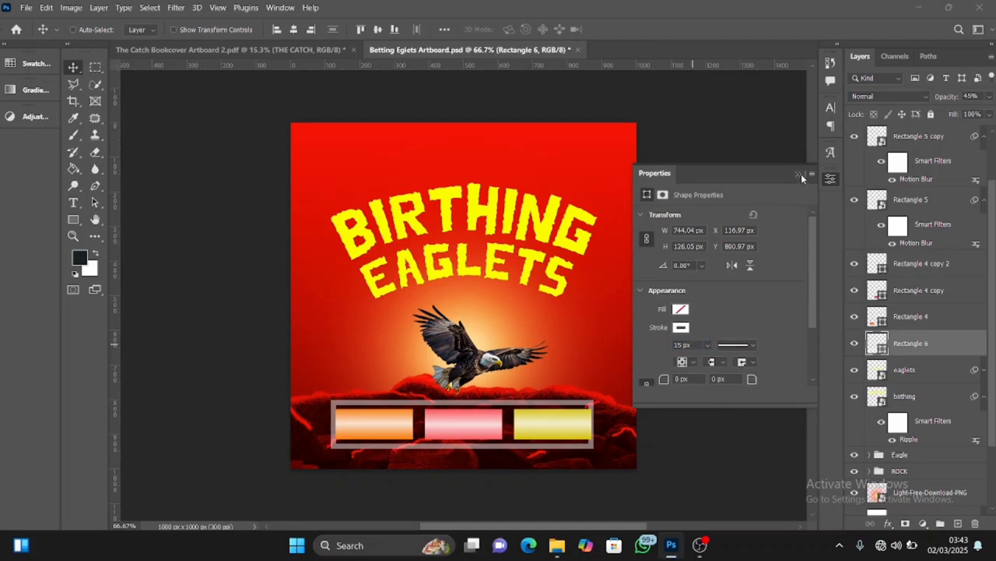
left_click(801, 173)
Squeeze the outline's height from above and below to hug the coloured boxes, and nudge it slightly upward
key("ctrl+t")
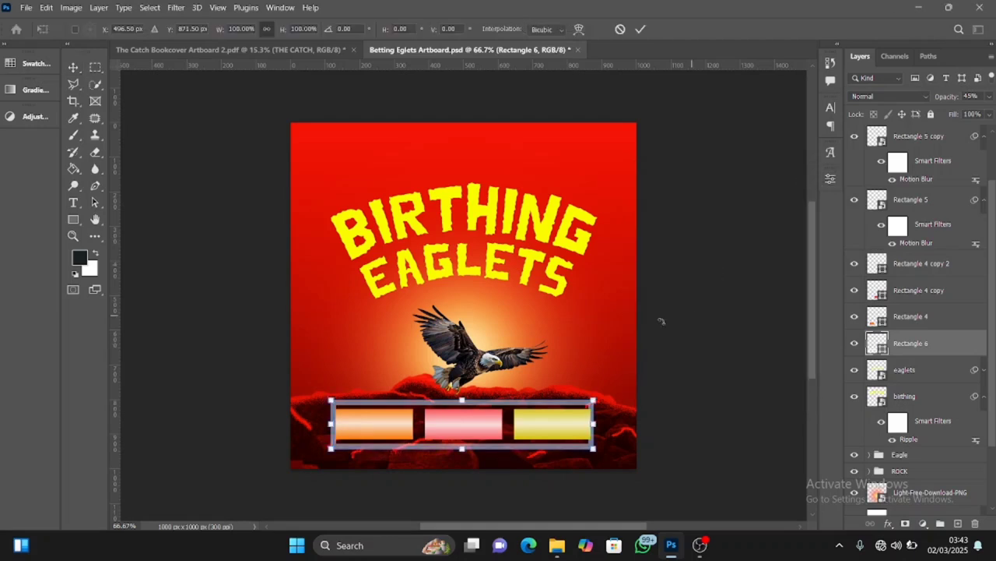
left_click_drag(462, 400, 462, 406)
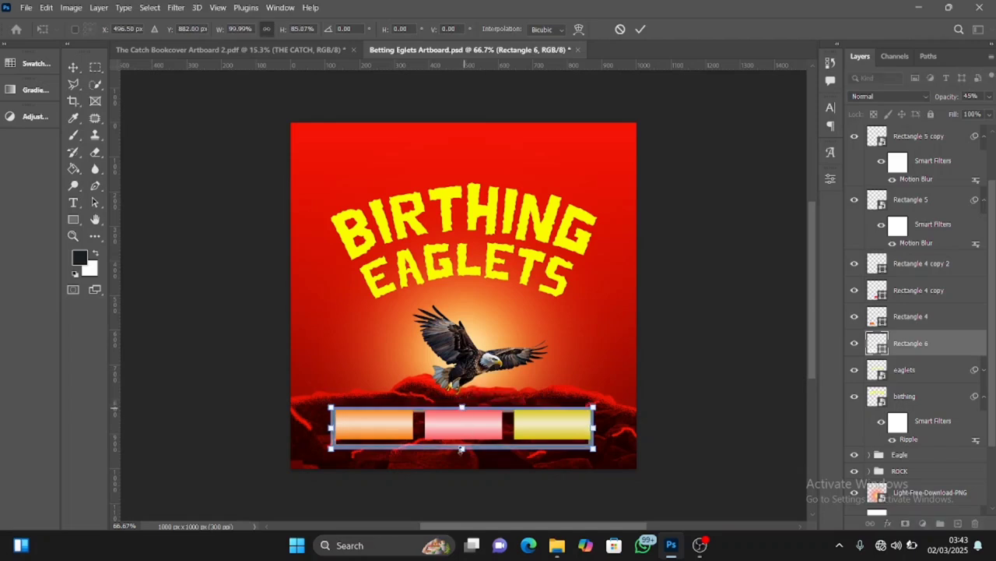
left_click_drag(462, 447, 461, 439)
left_click(640, 29)
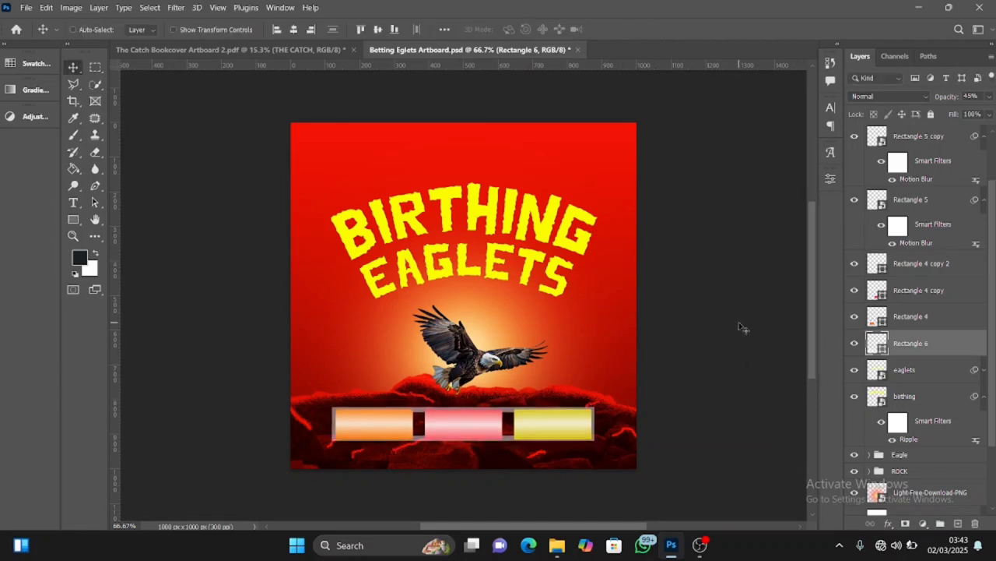
key("Up")
key("Up")
key("Up")
key("Up")
key("Up")
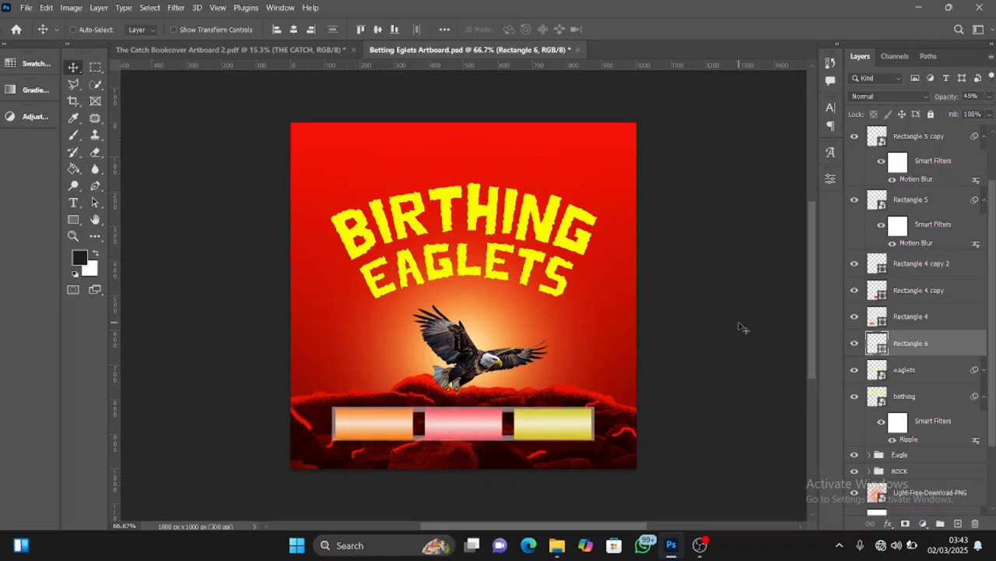
key("Down")
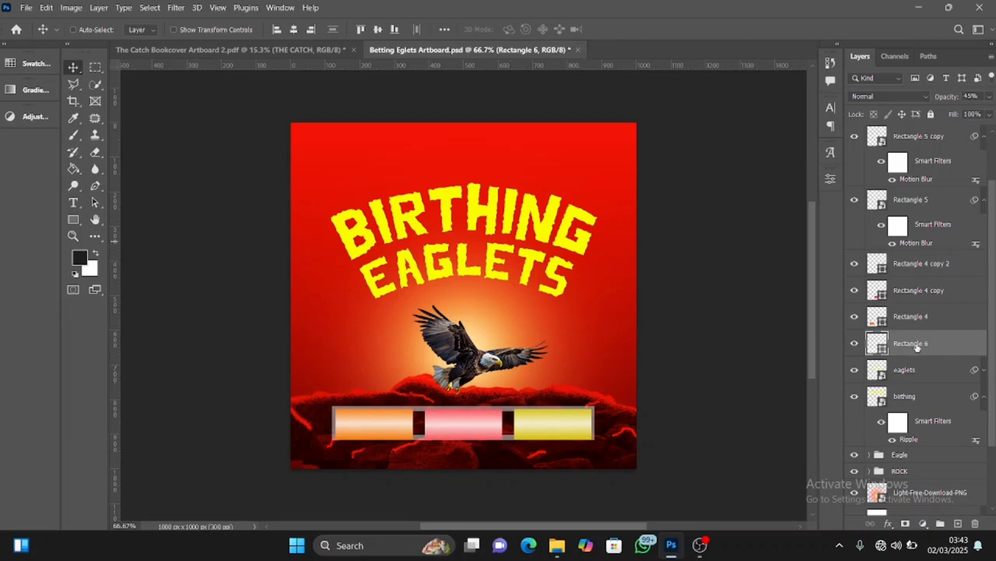
Group the outline, coloured boxes and highlight strips, and name the group Rec
scroll(995, 291, "up", 2)
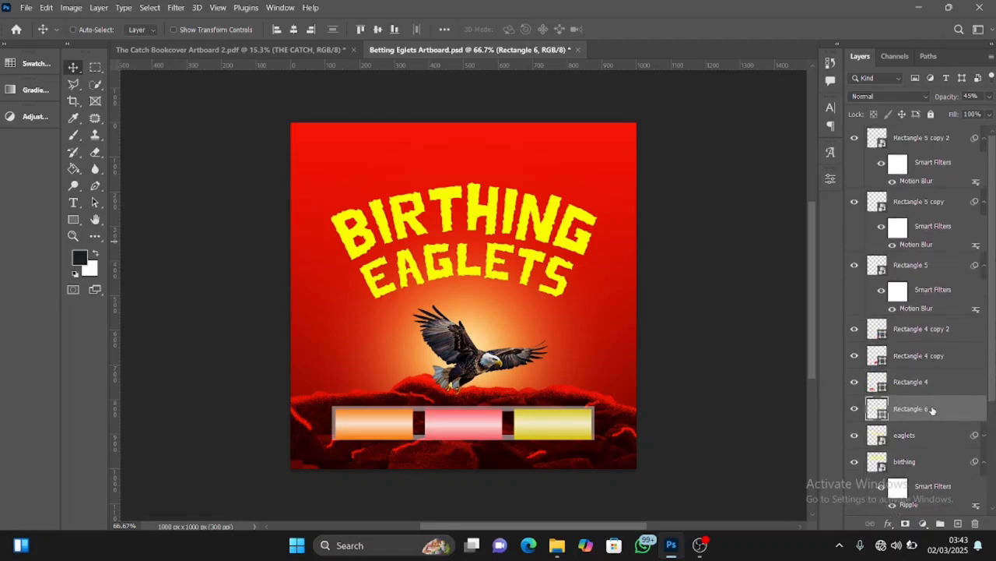
left_click(939, 138, "shift")
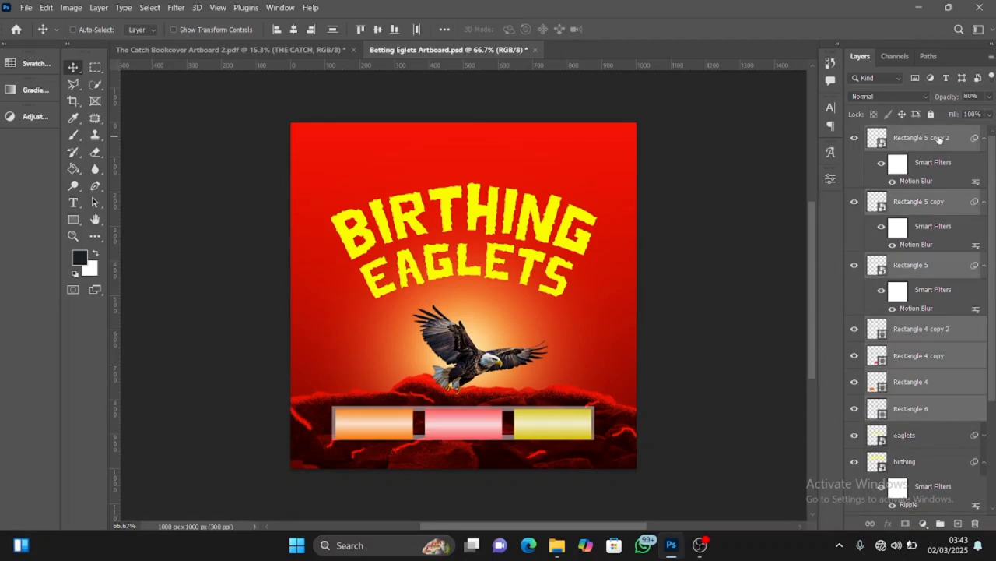
key("ctrl+g")
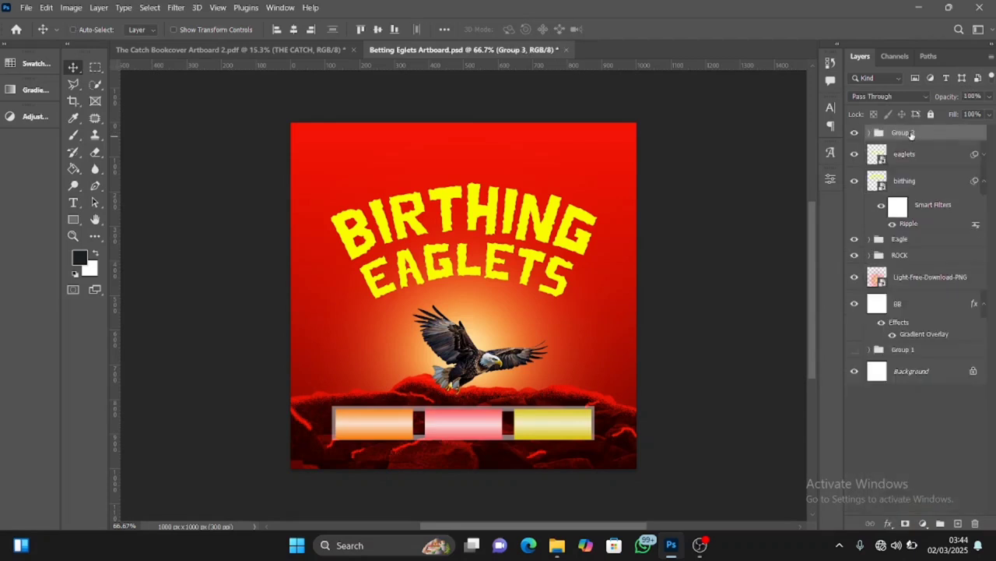
double_click(912, 133)
type("Rec")
key("Return")
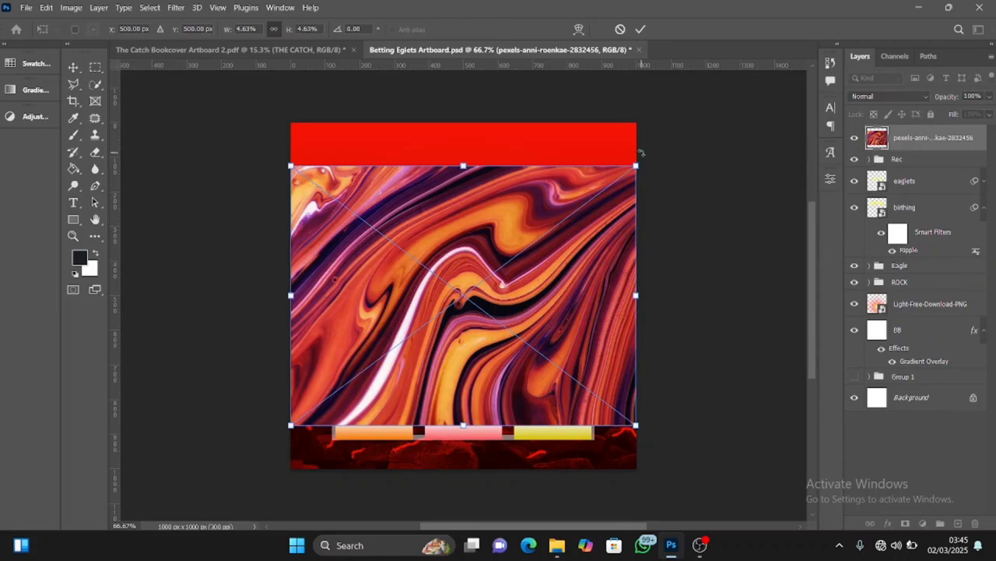
Rotate the marbled texture image 90° and scale it to 6.17% to cover the canvas, placing it directly beneath the light layer
left_click_drag(641, 152, 556, 393)
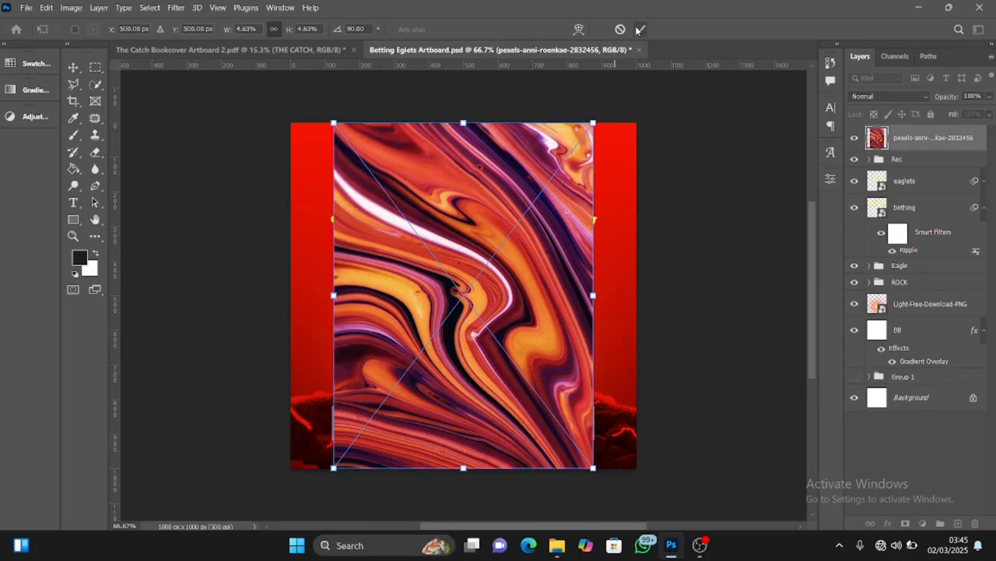
left_click_drag(593, 296, 635, 313)
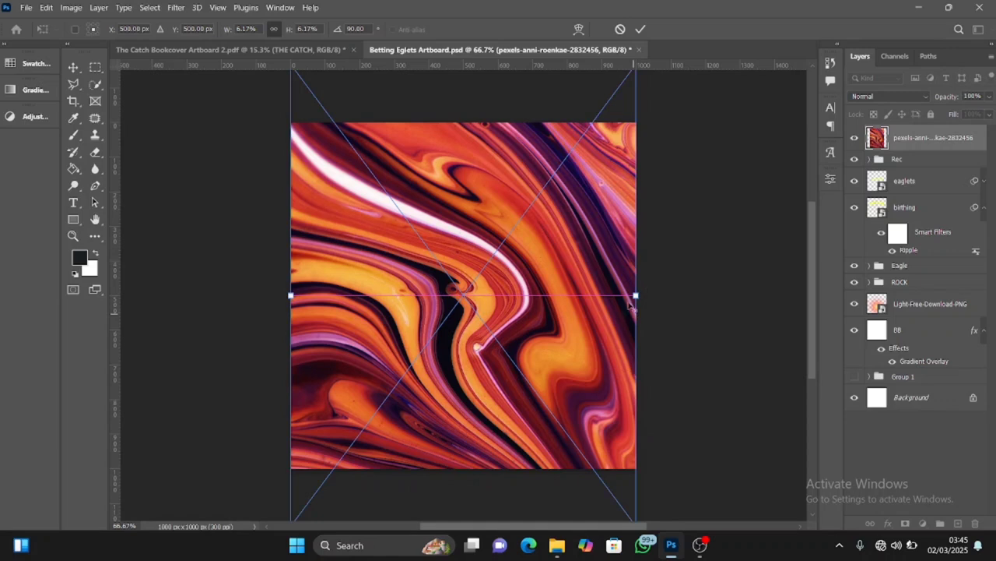
left_click(640, 29)
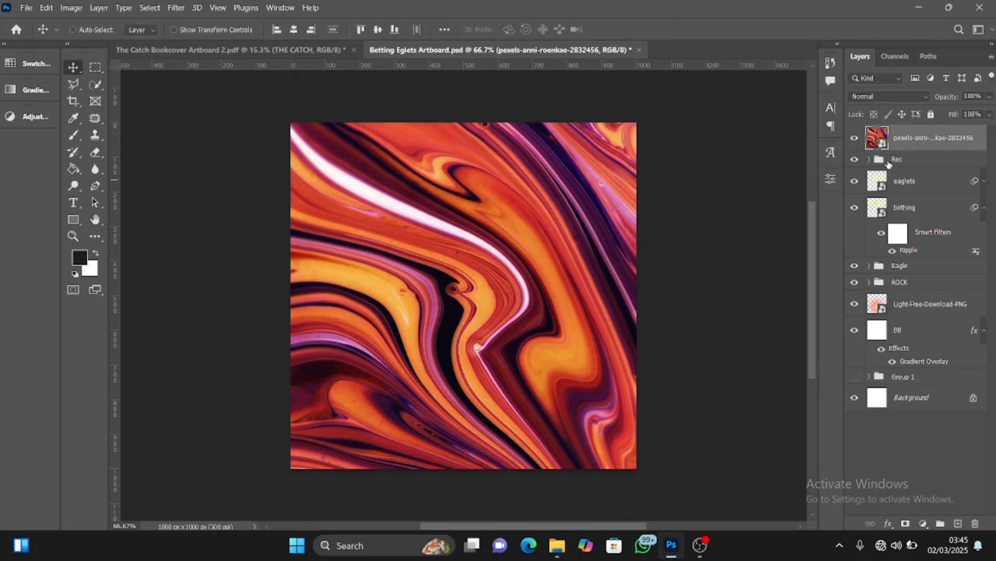
left_click_drag(916, 134, 924, 309)
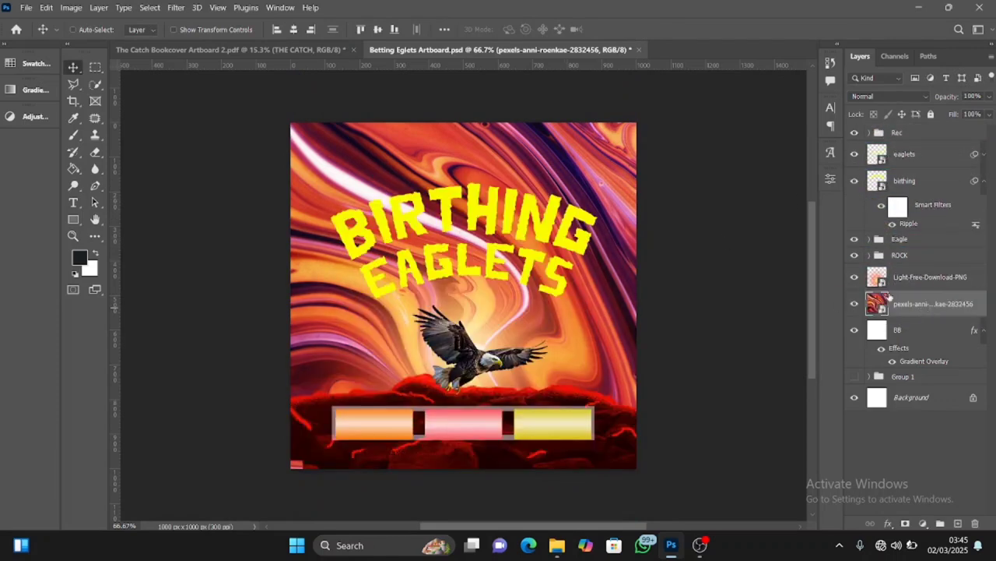
Rasterize the marbled texture layer and desaturate it to greyscale
right_click(932, 302)
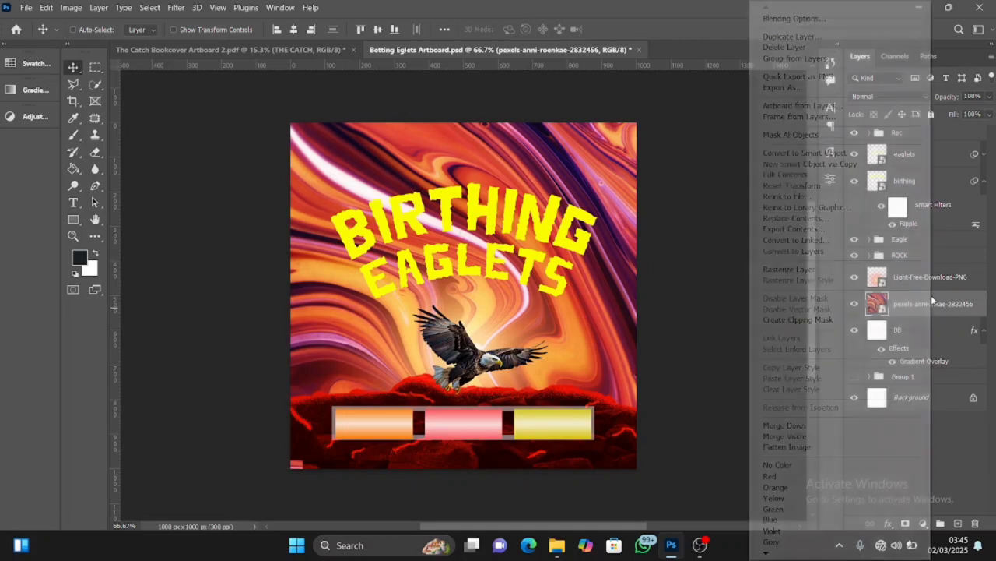
left_click(815, 271)
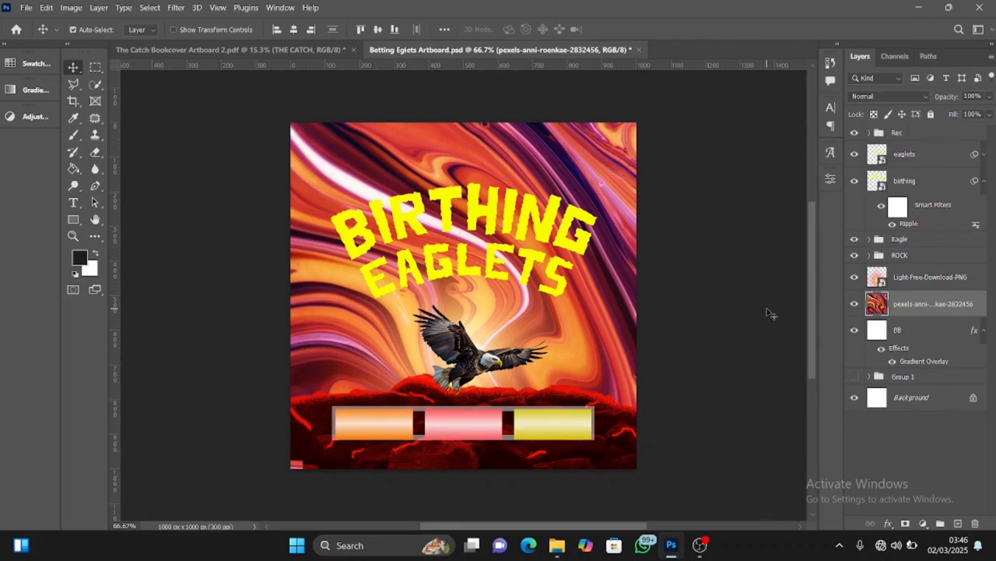
key("ctrl+shift+u")
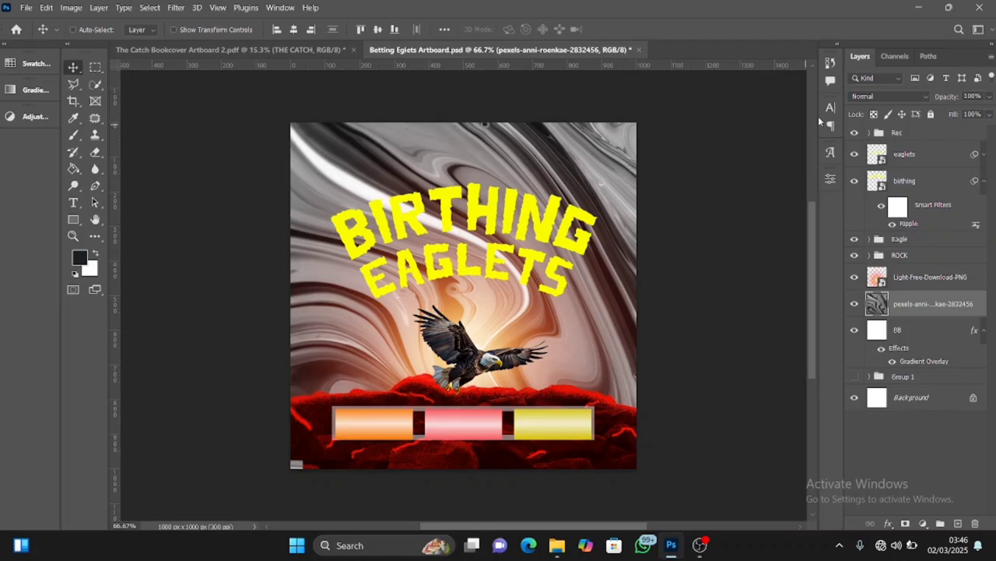
Blend the marbled texture with Soft Light at 60% opacity
left_click(921, 97)
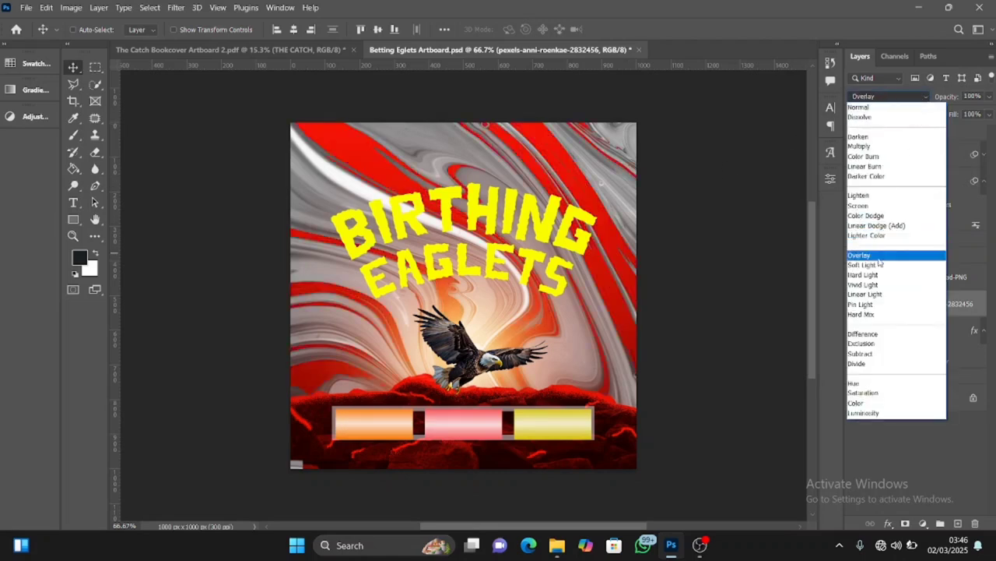
left_click(880, 266)
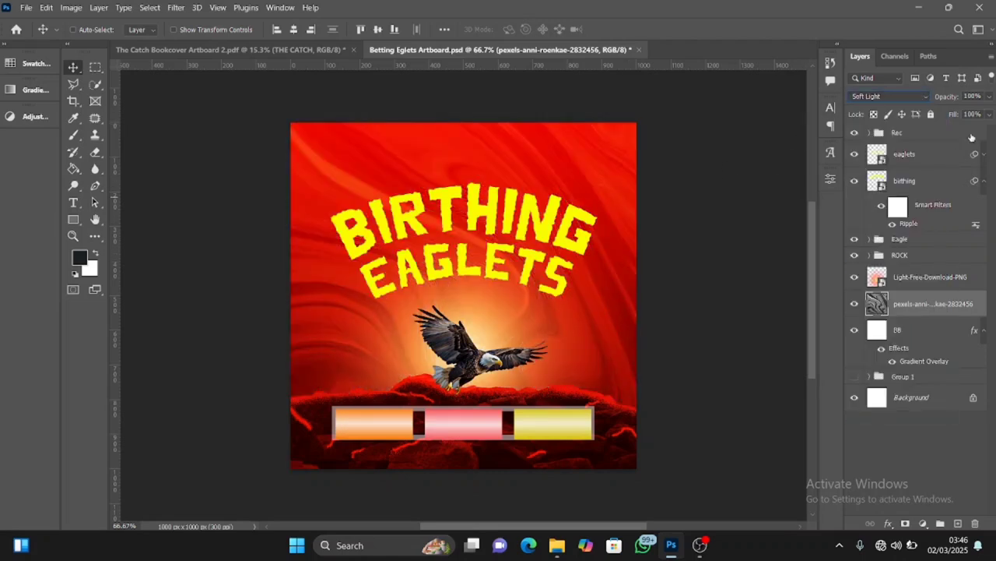
left_click(987, 98)
left_click_drag(985, 114, 966, 114)
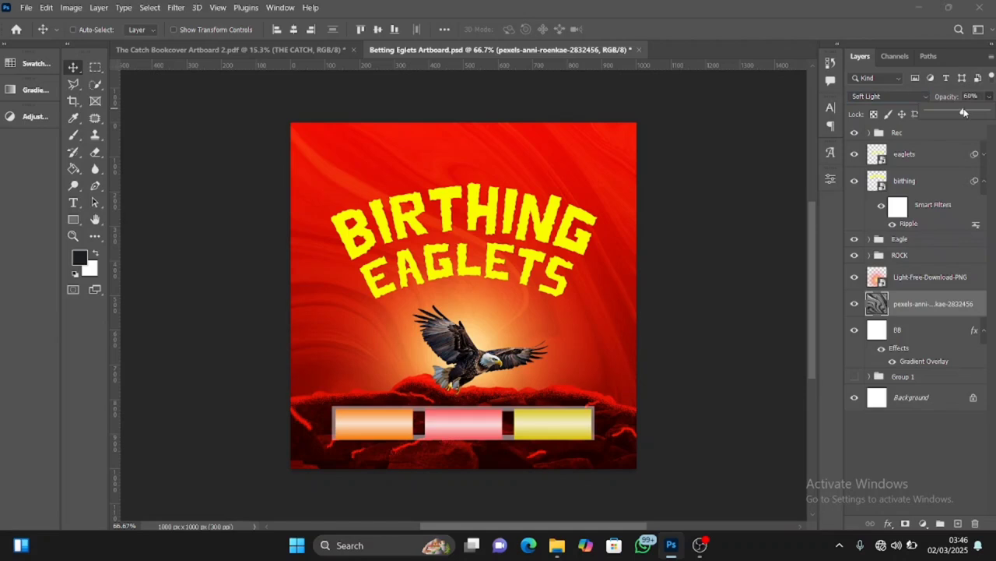
left_click(965, 113)
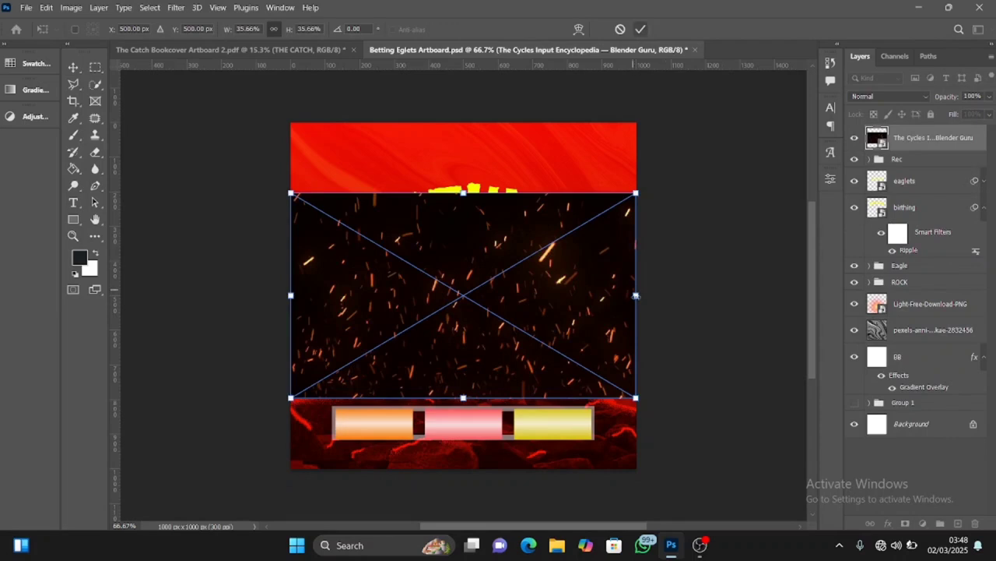
Scale the sparks image to about 20% behind the eagle and move its layer beneath the ROCK group
left_click_drag(637, 298, 531, 343)
left_click(641, 29)
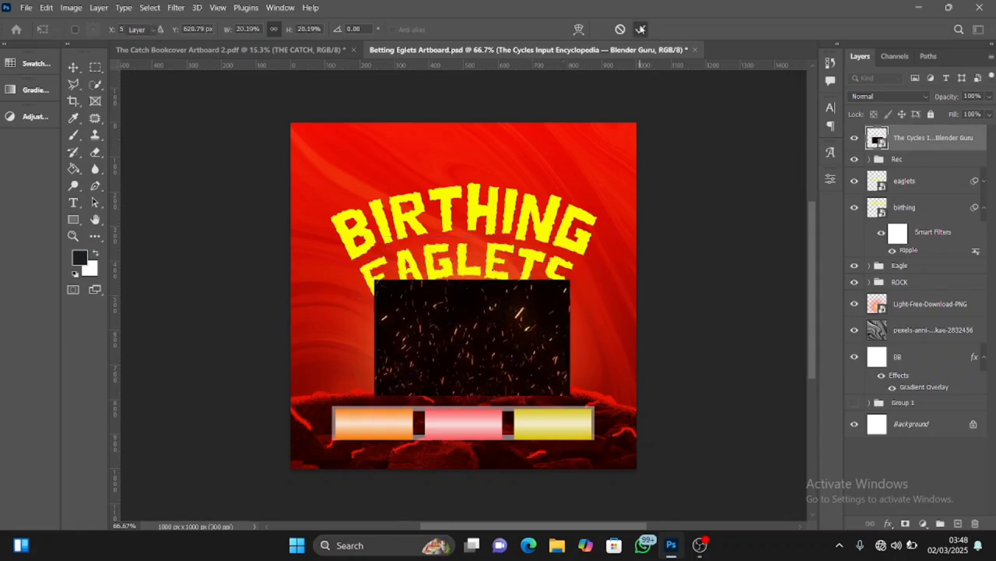
left_click_drag(929, 138, 900, 270)
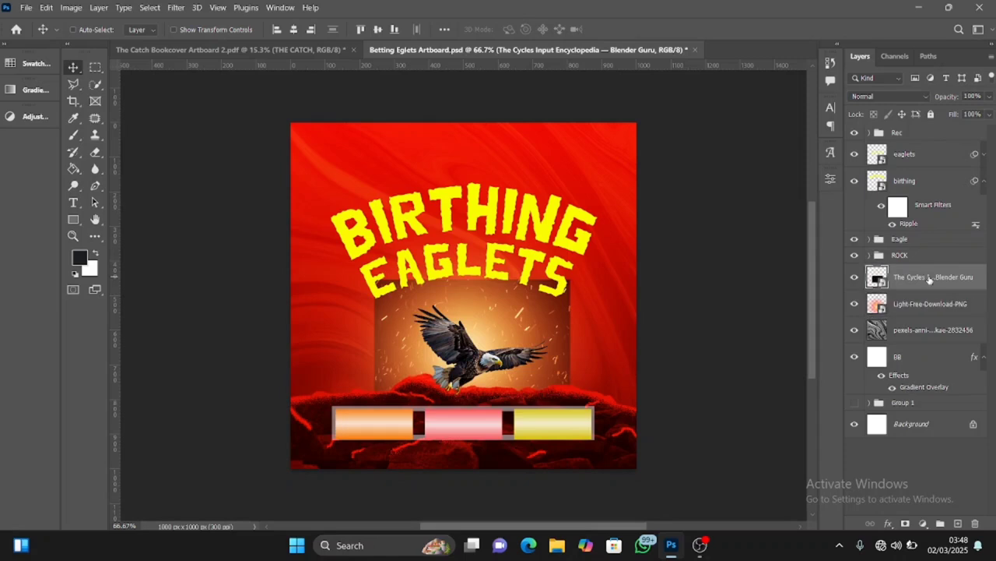
Blend the sparks layer with Screen, then use Levels to raise its black input point and lower its white input point
left_click(918, 97)
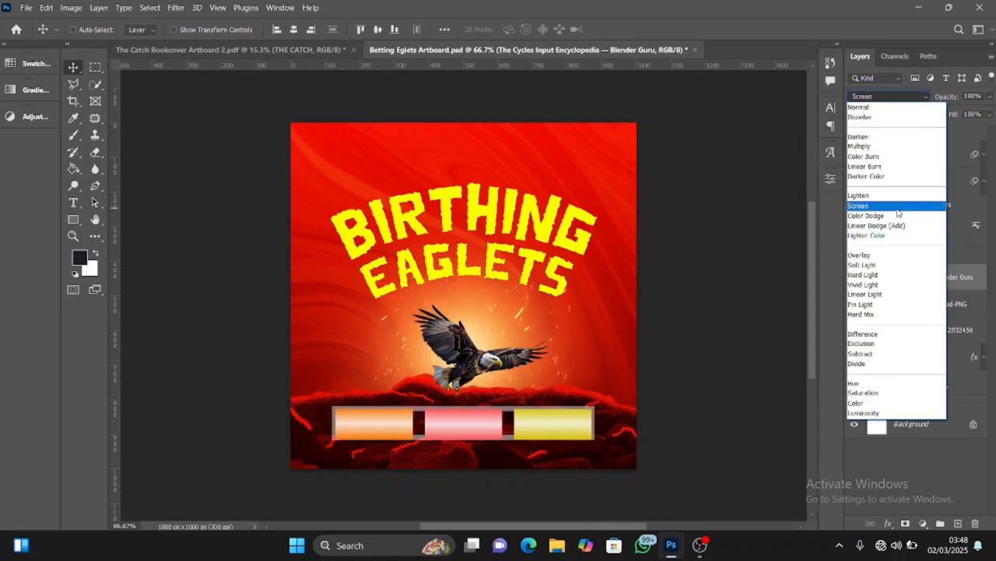
left_click(898, 206)
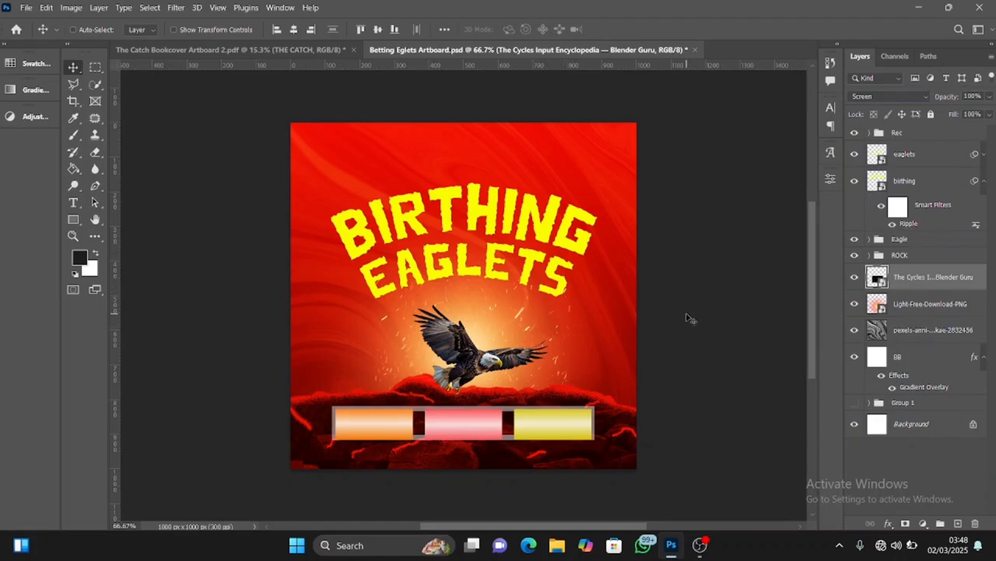
key("ctrl+l")
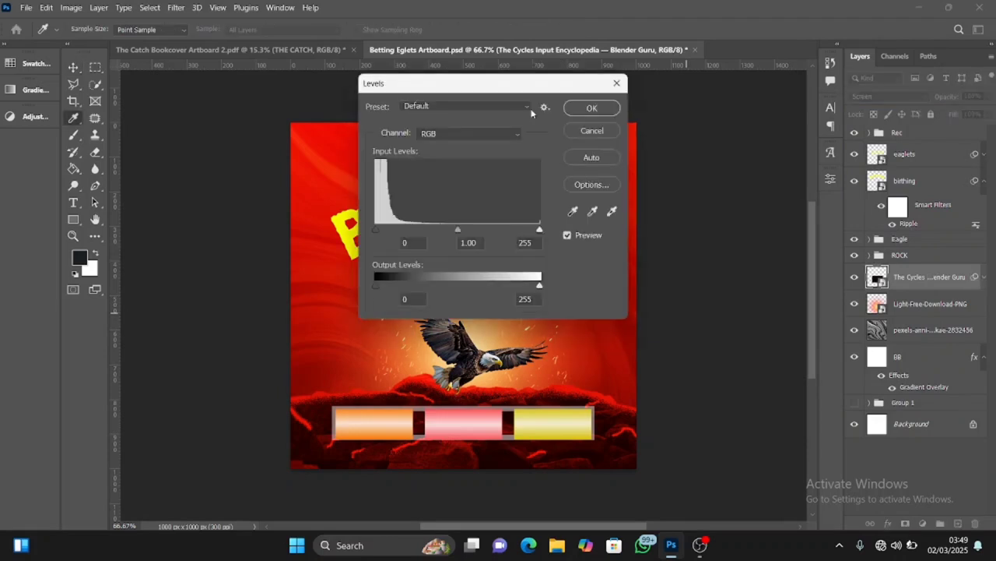
left_click_drag(510, 91, 774, 110)
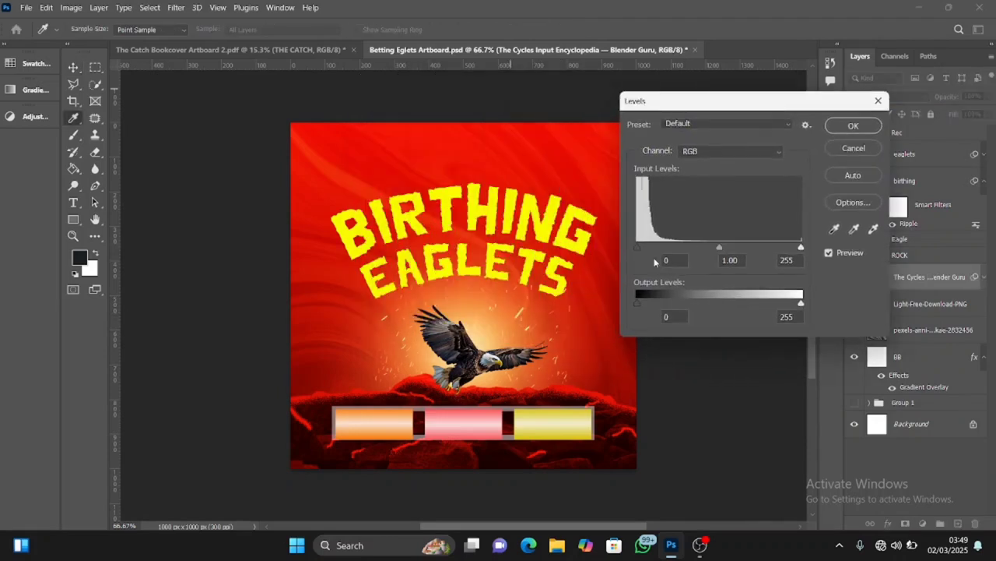
left_click_drag(637, 246, 664, 260)
left_click_drag(801, 247, 782, 247)
left_click(849, 125)
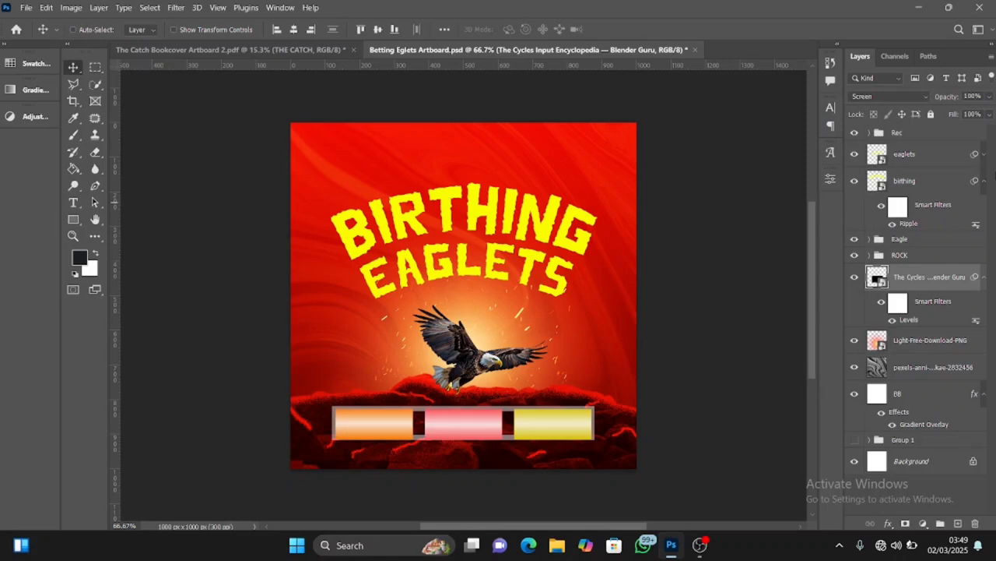
Stamp all visible layers into a new layer above the Rec group and convert it to a smart object
left_click(918, 134)
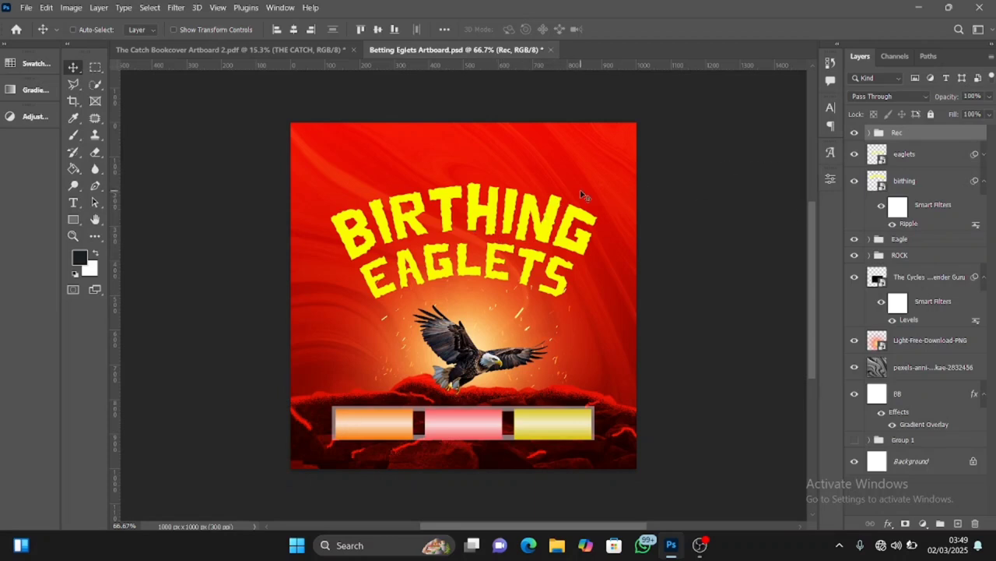
key("ctrl")
key("ctrl+shift+alt+e")
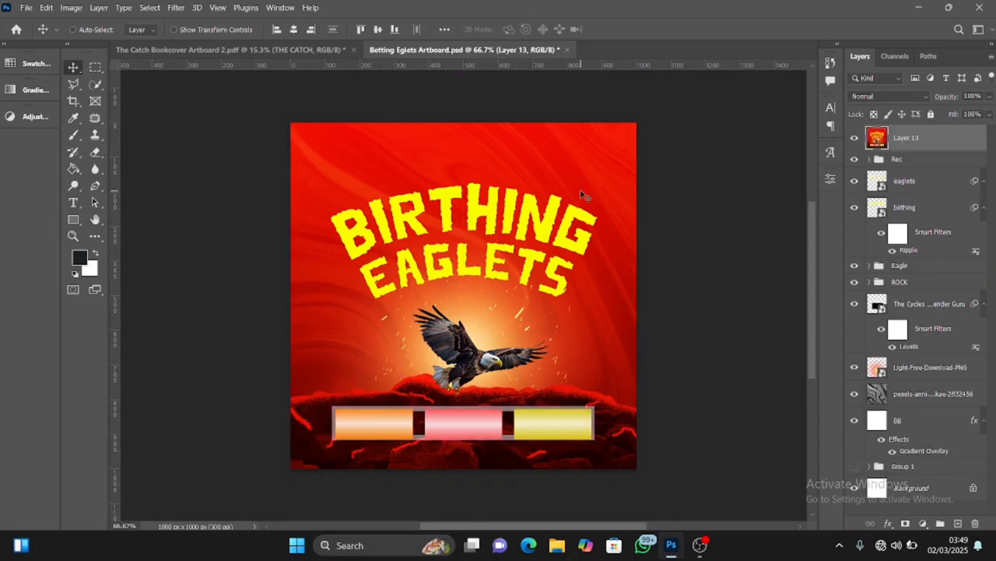
right_click(942, 138)
left_click(833, 185)
Apply a Gaussian Blur with a 29.1-pixel radius to the stamped smart object
left_click(176, 8)
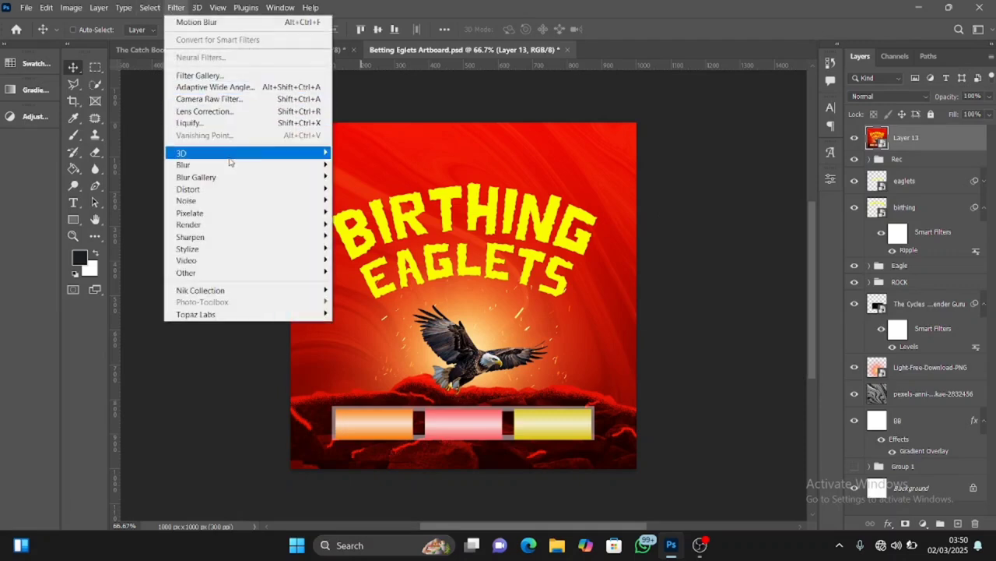
mouse_move(232, 165)
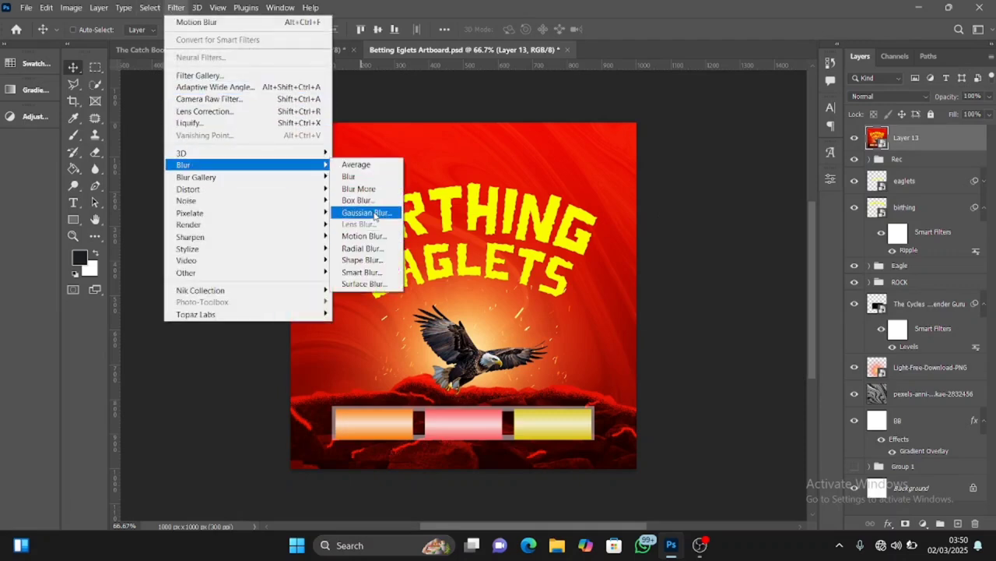
left_click(366, 212)
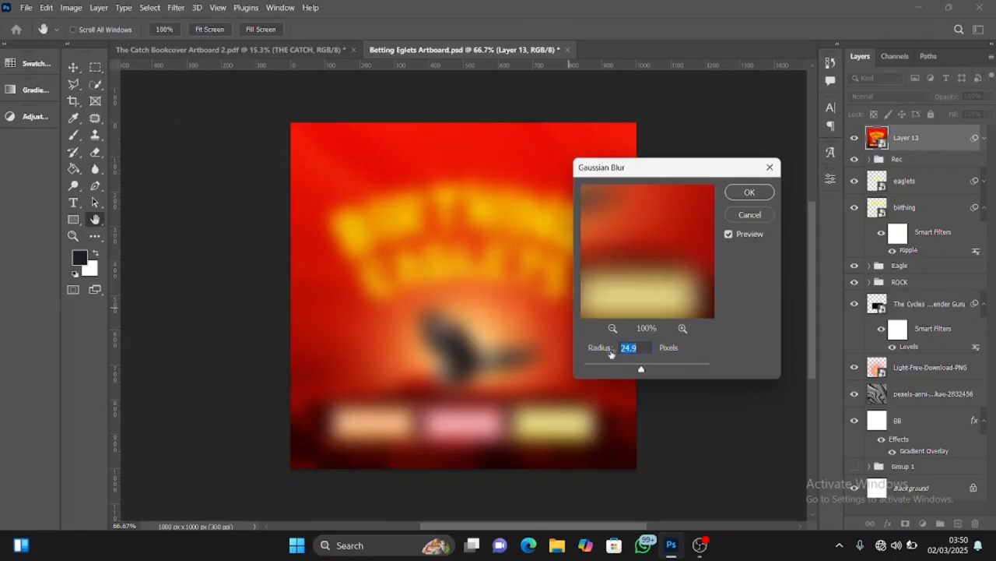
left_click_drag(642, 370, 643, 371)
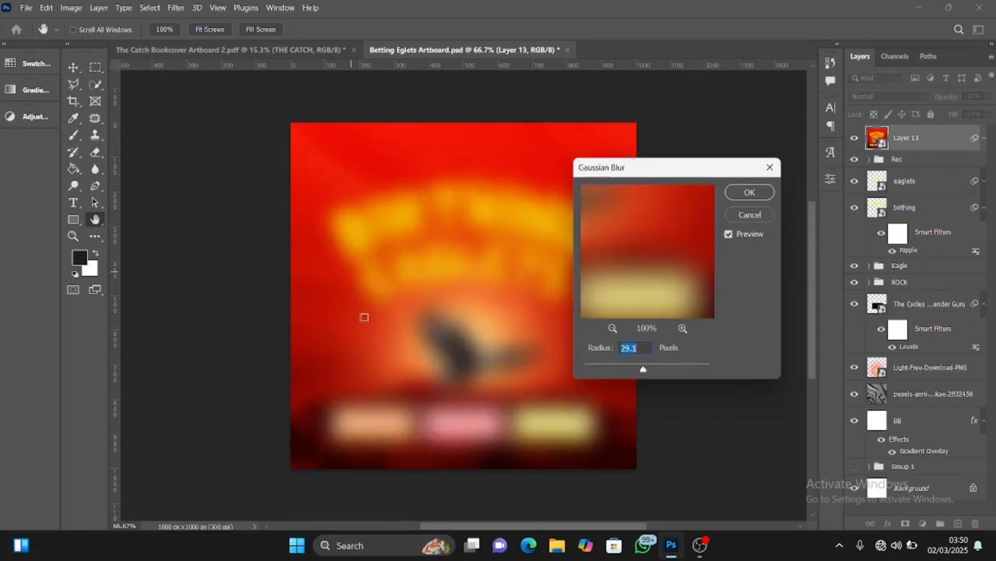
left_click_drag(643, 371, 643, 371)
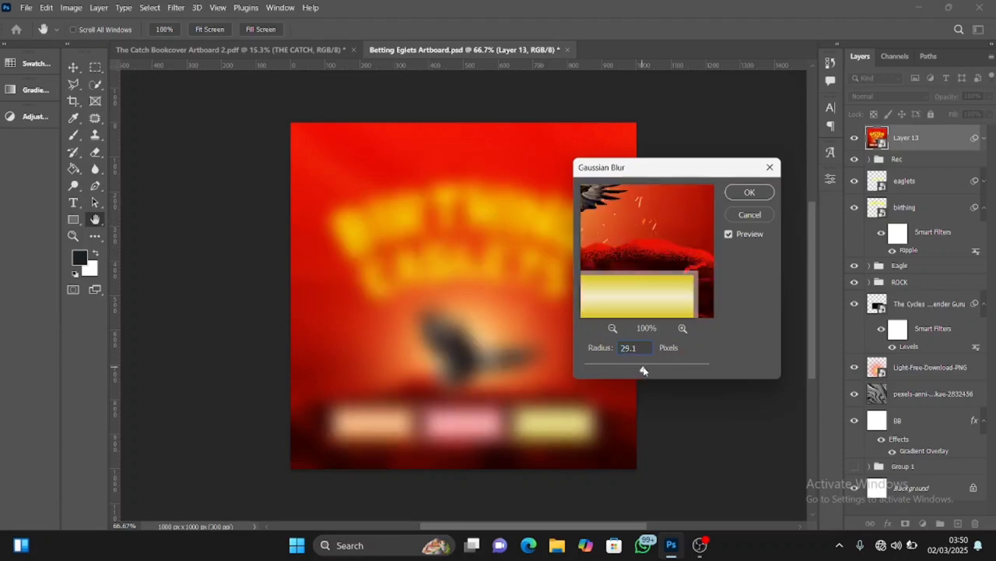
left_click(749, 192)
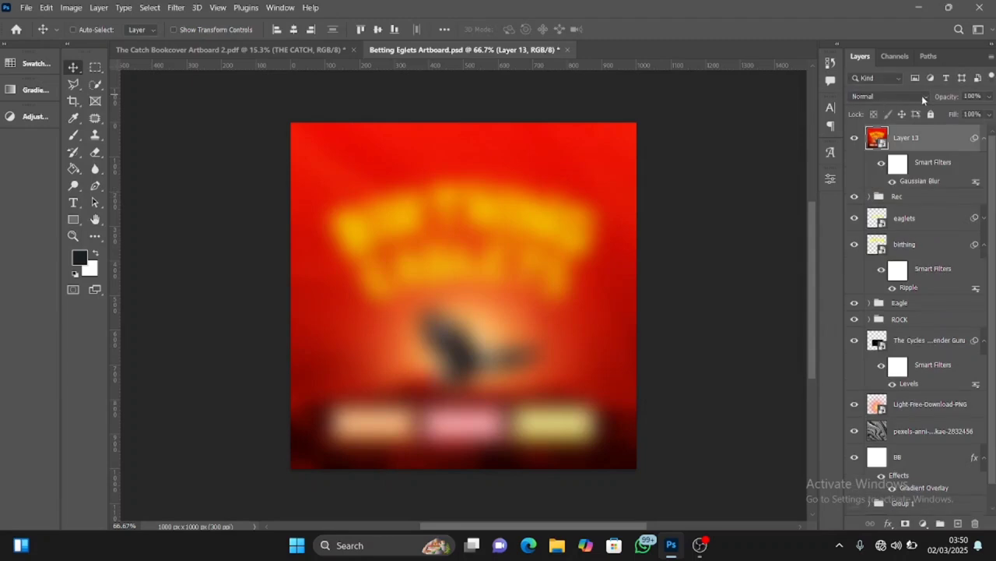
Blend the blurred stamped layer with Linear Dodge (Add) and reduce its fill to 20%
left_click(923, 98)
left_click(896, 226)
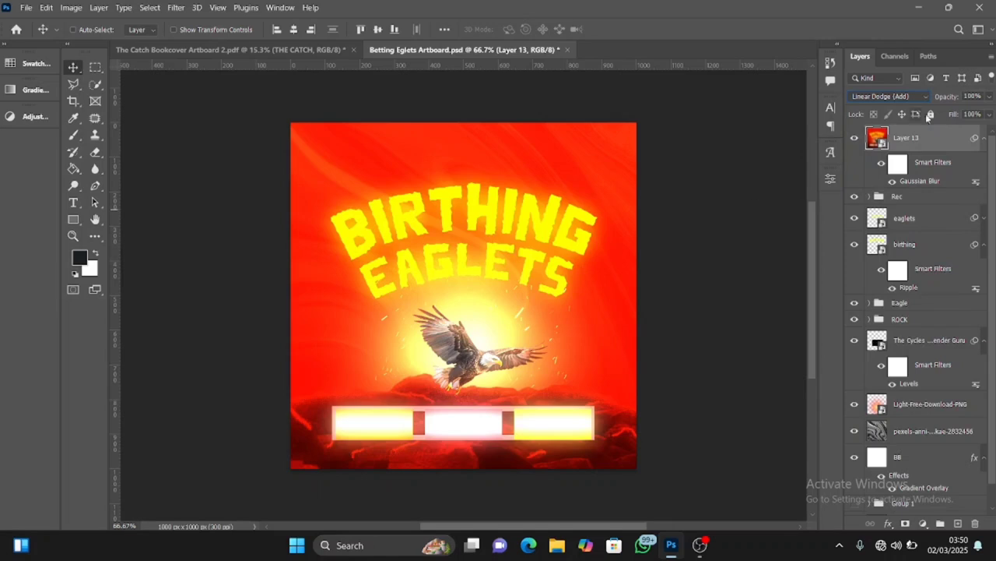
left_click(989, 115)
left_click_drag(943, 131, 938, 130)
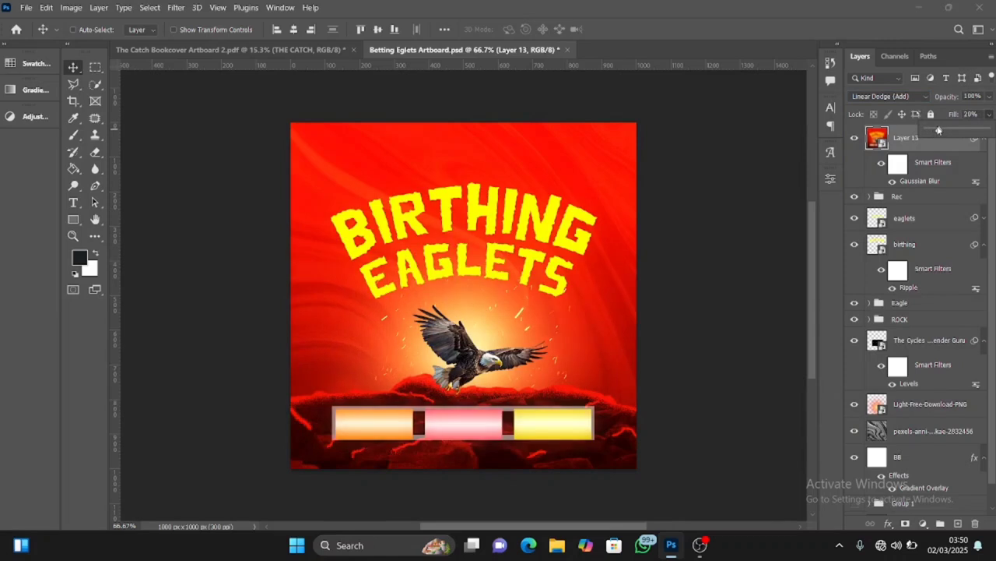
left_click_drag(938, 130, 938, 130)
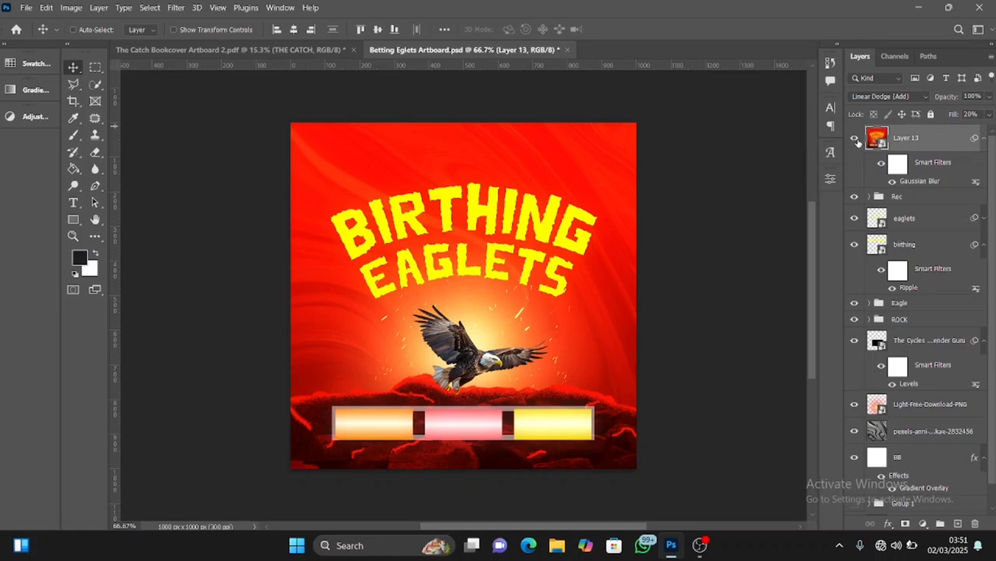
Compare the poster with and without the blurred glow layer
left_click(856, 140)
left_click(856, 140)
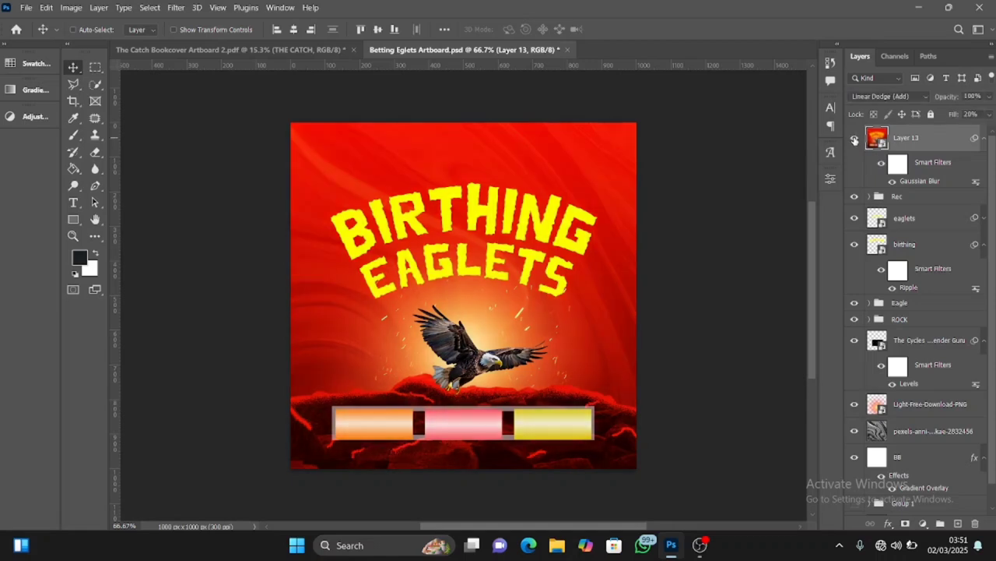
left_click(855, 140)
left_click(856, 140)
left_click(855, 139)
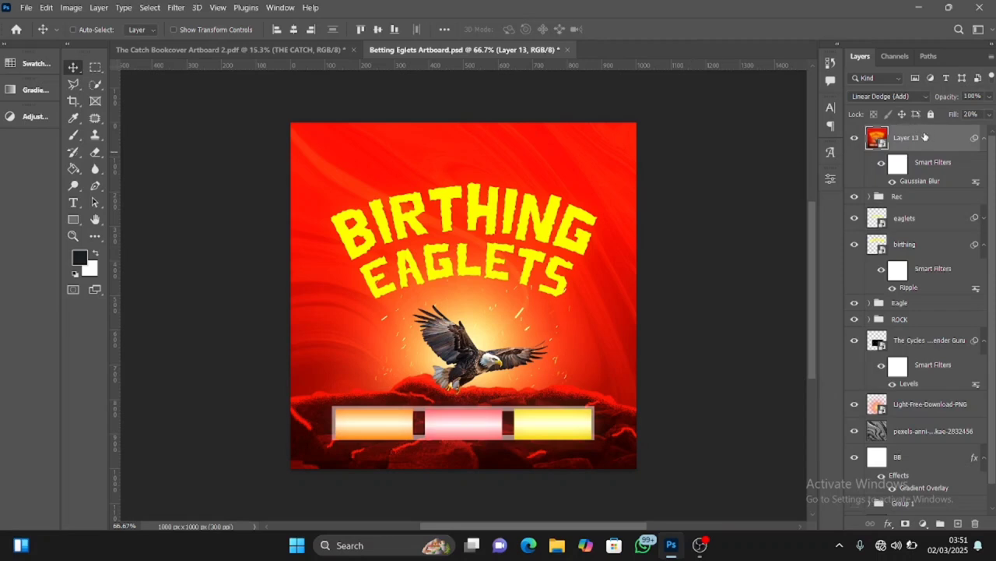
left_click(924, 524)
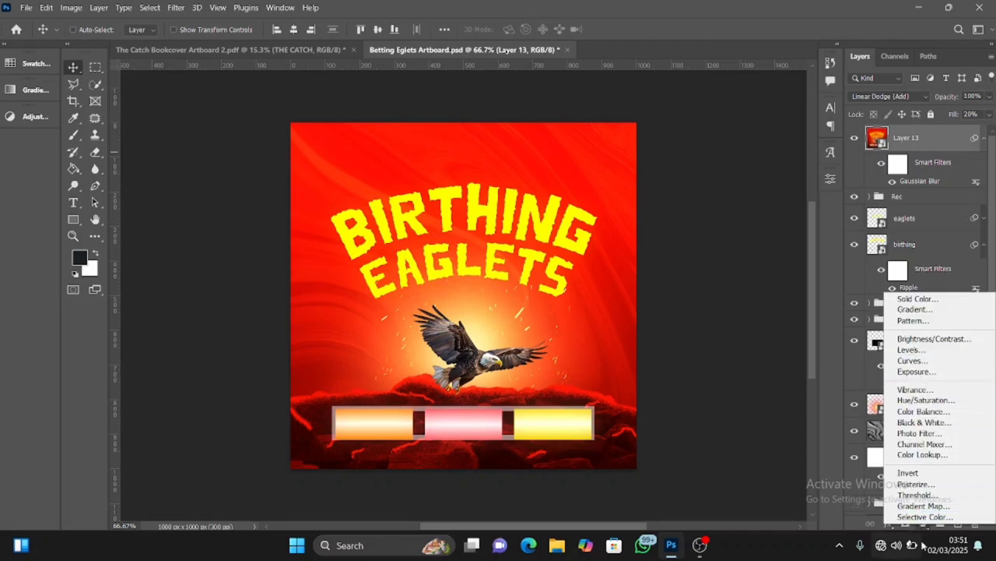
left_click(741, 440)
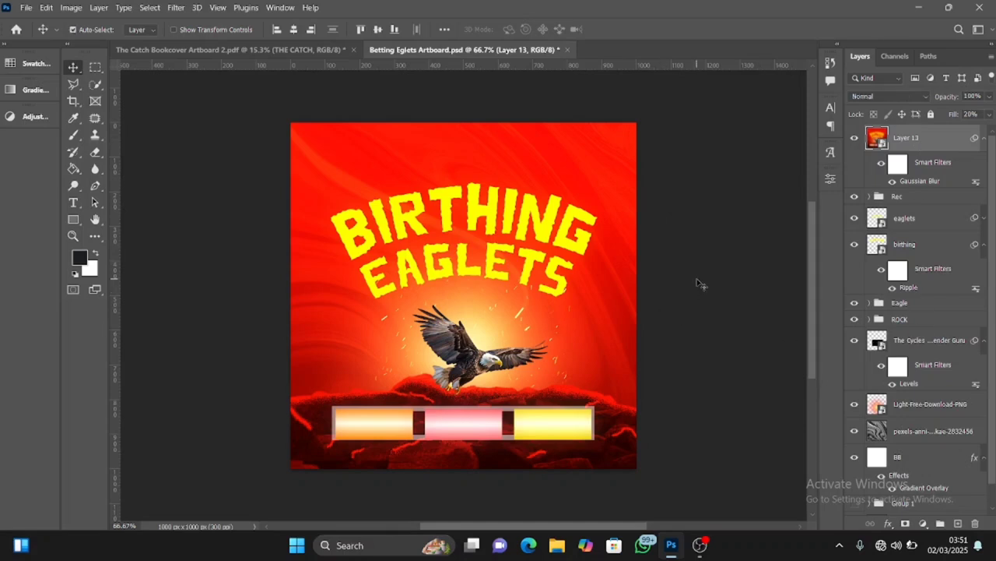
Stamp the visible artwork into another new layer above the glow layer and convert it to a smart object
left_click(699, 285)
key("ctrl+shift+alt+e")
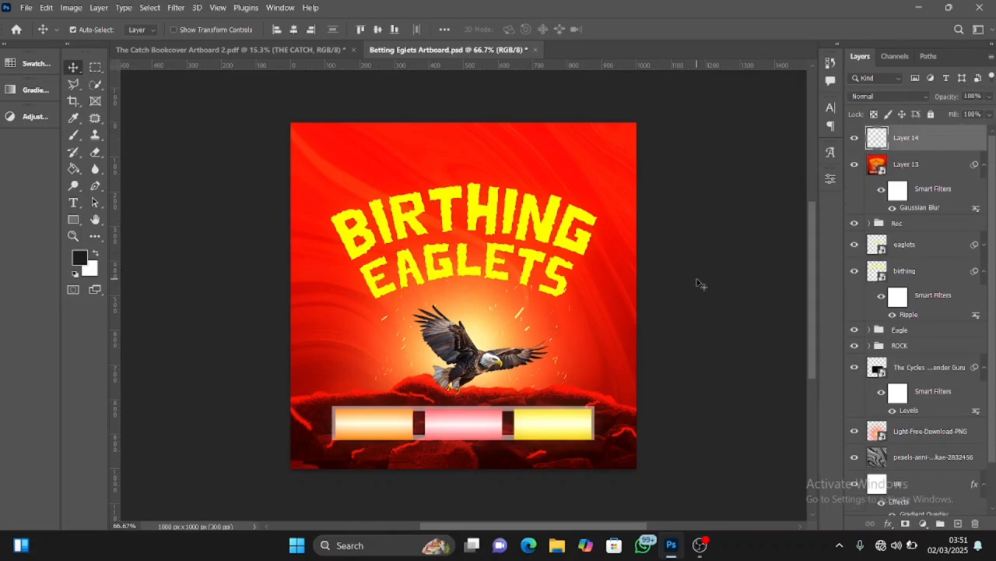
right_click(927, 144)
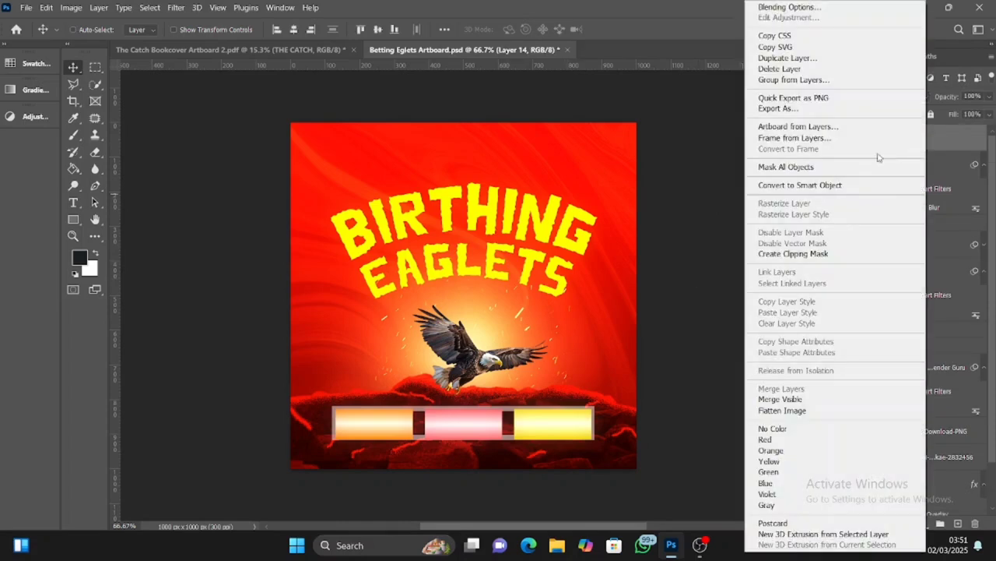
left_click(828, 188)
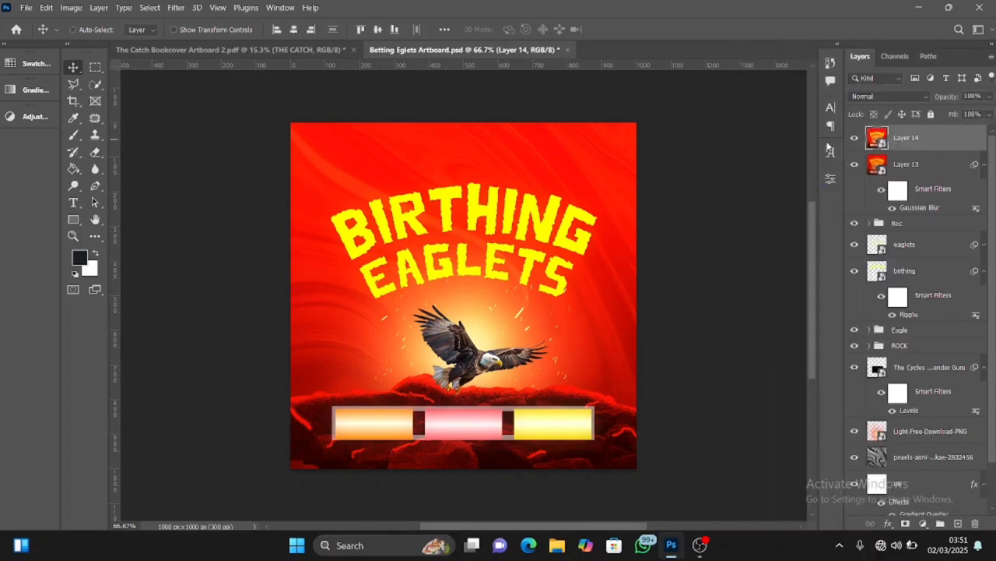
Start a Camera Raw filter on the new stamped layer with Contrast, Texture and Clarity +5, Vibrance +7 and Saturation +5
left_click(174, 9)
left_click(227, 102)
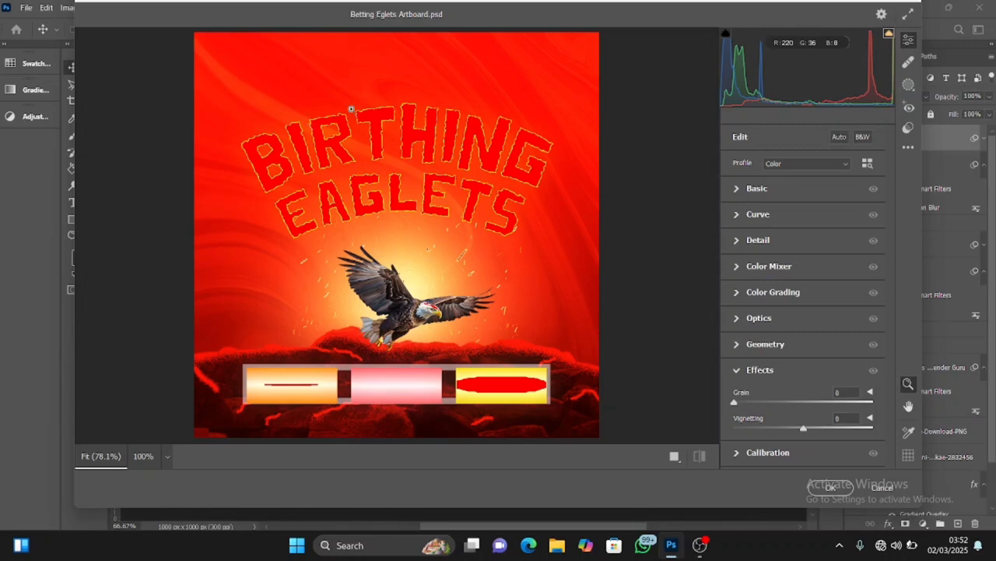
left_click(737, 188)
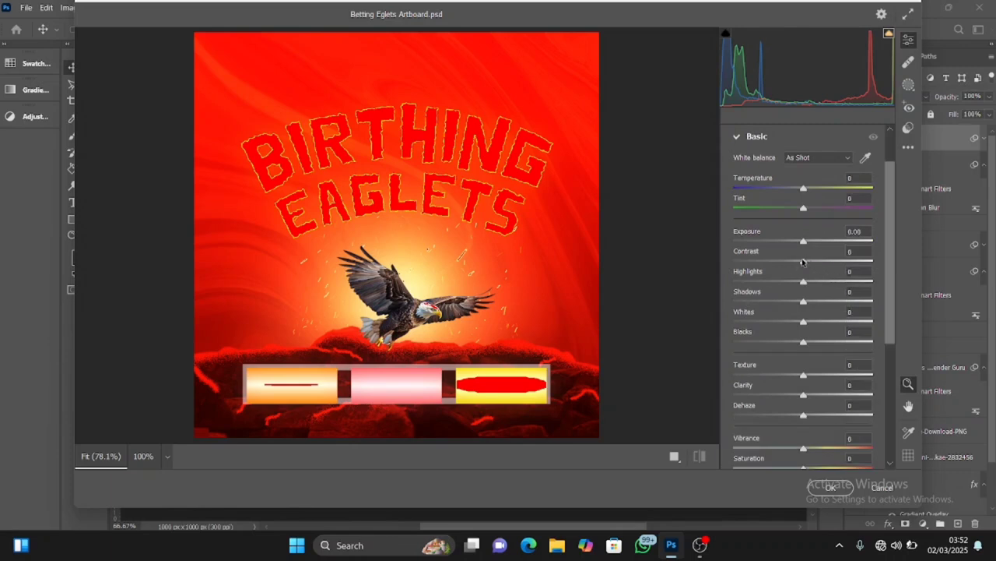
left_click_drag(803, 262, 806, 261)
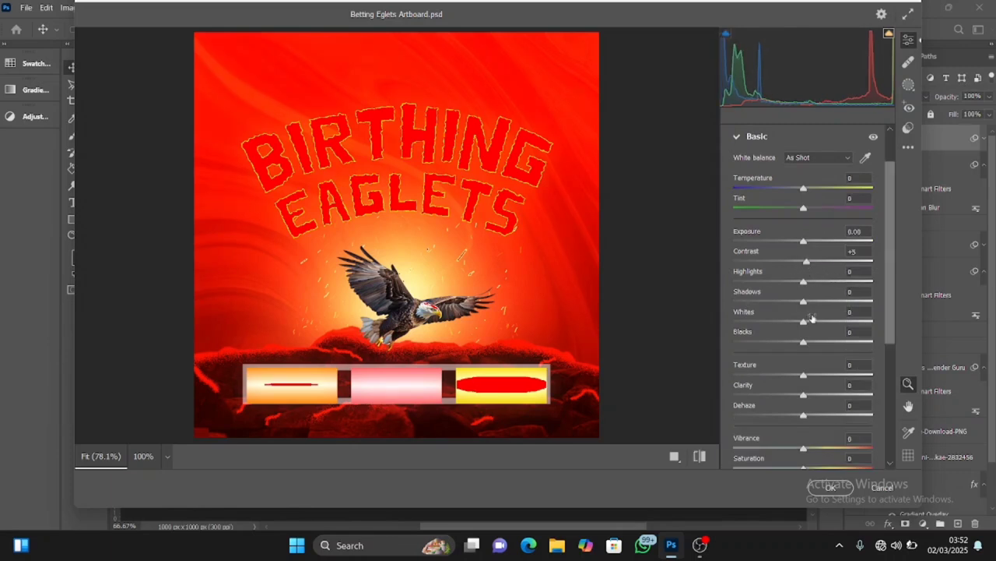
left_click_drag(803, 379, 807, 396)
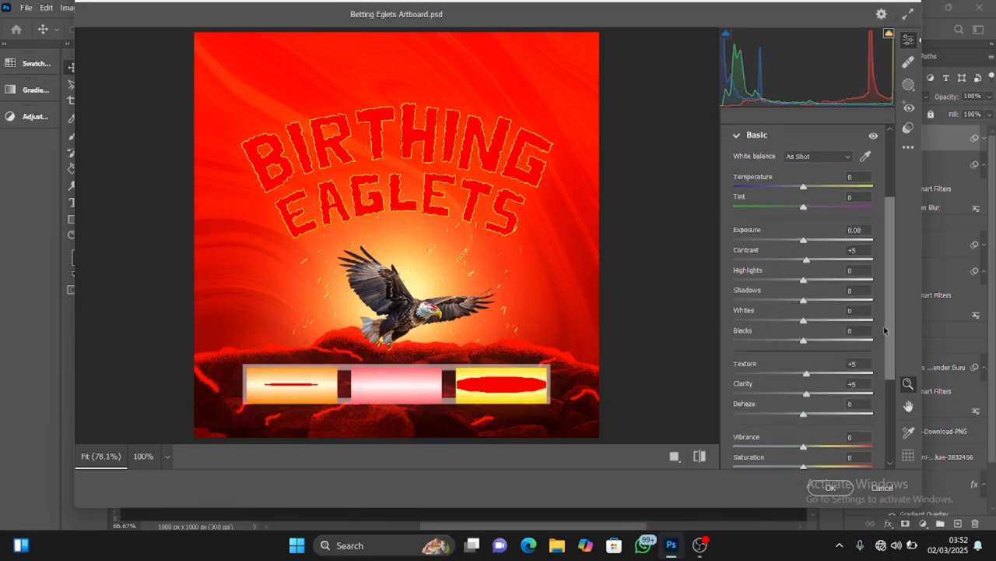
left_click_drag(893, 298, 885, 352)
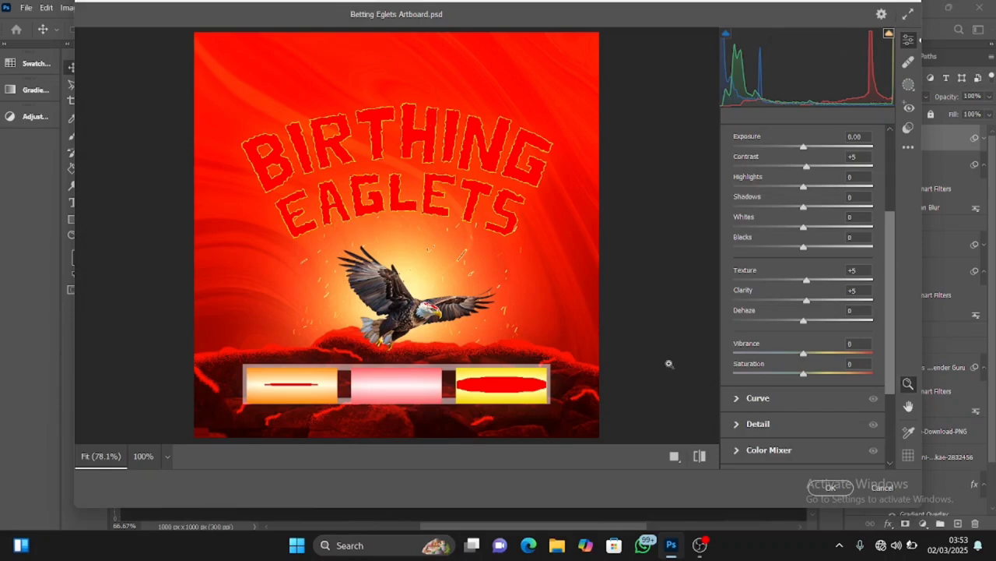
left_click_drag(804, 355, 806, 378)
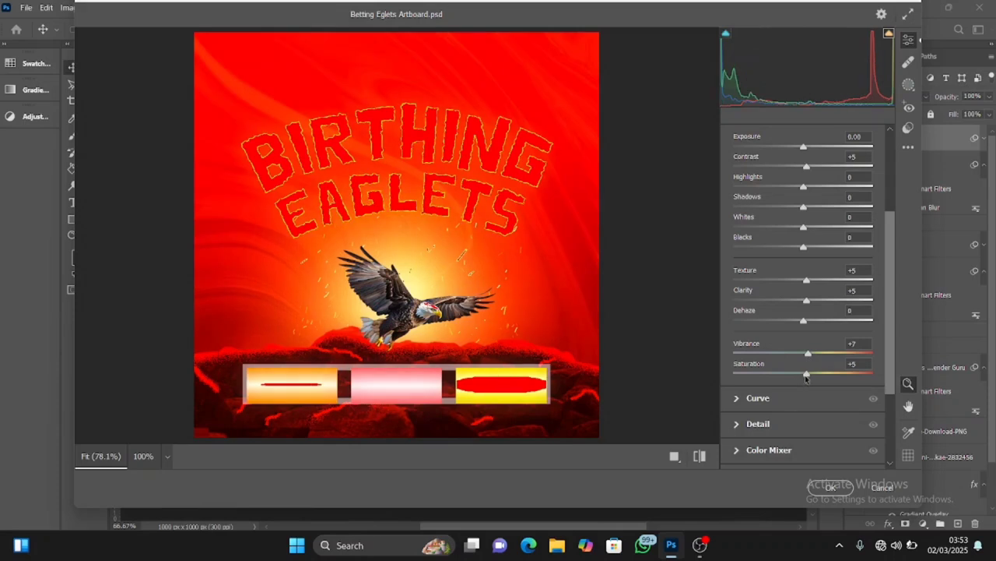
Set Camera Raw Sharpening to 10 and Vignetting to -15, and apply the filter
scroll(892, 335, "down", 4)
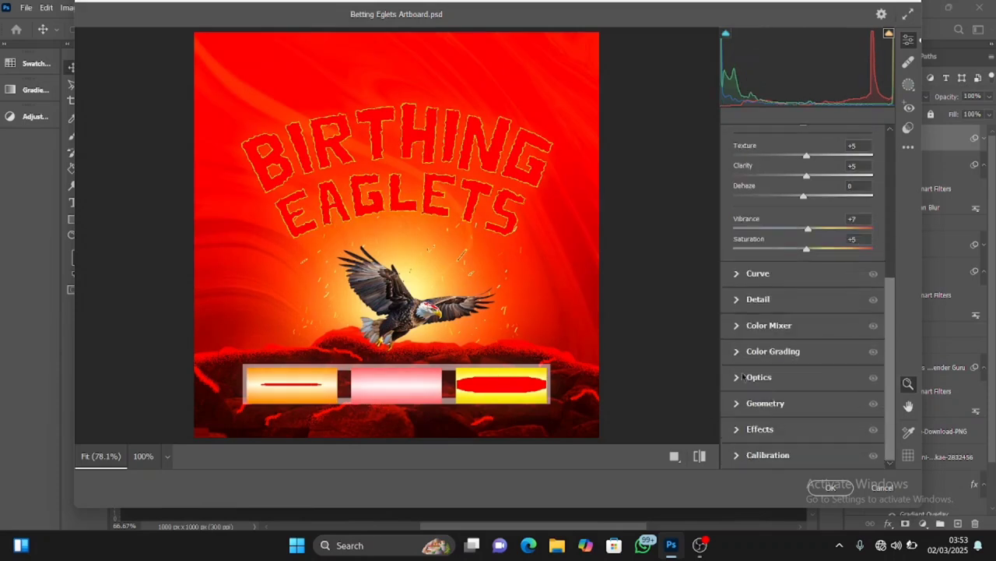
left_click(737, 299)
left_click(743, 274)
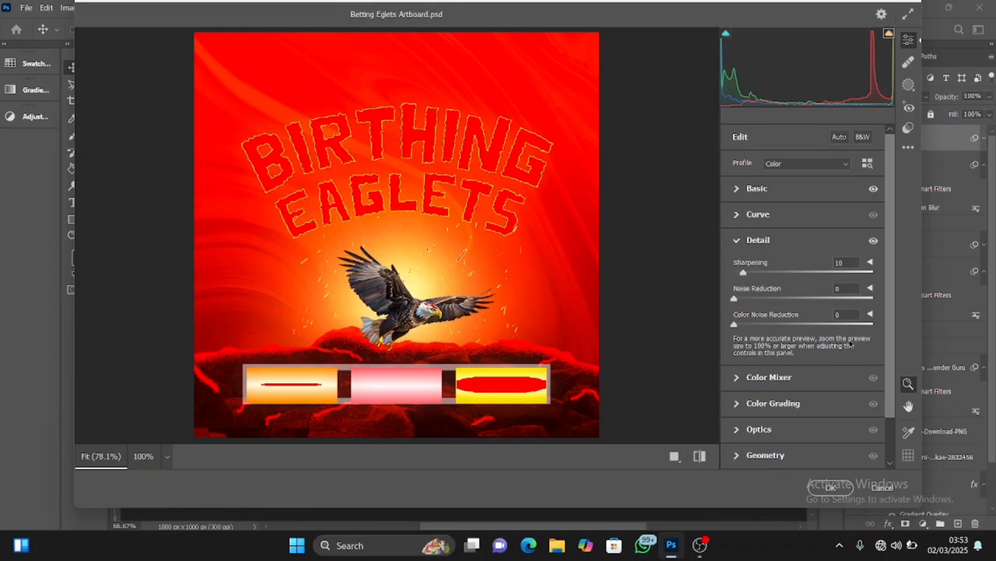
scroll(888, 327, "down", 2)
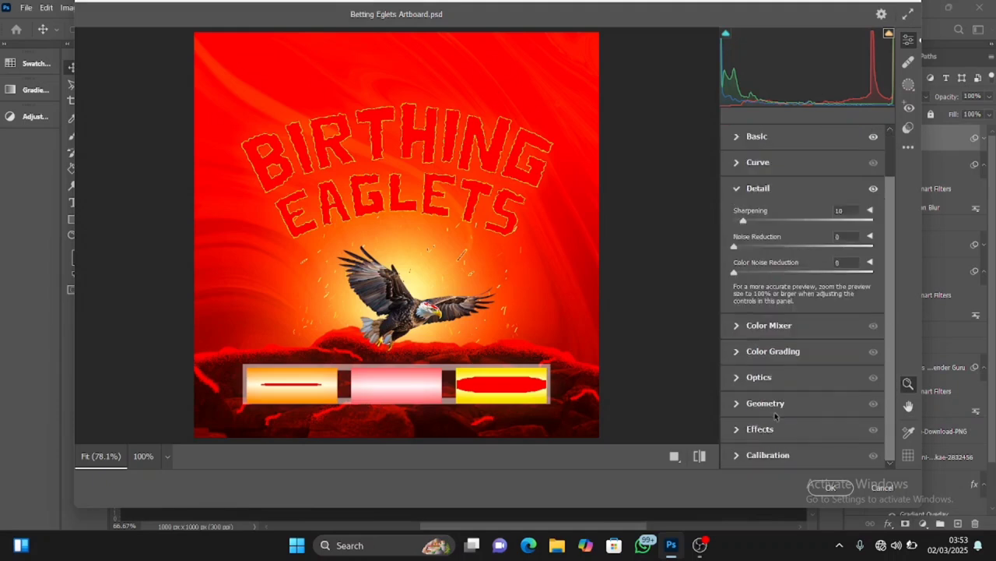
left_click(736, 429)
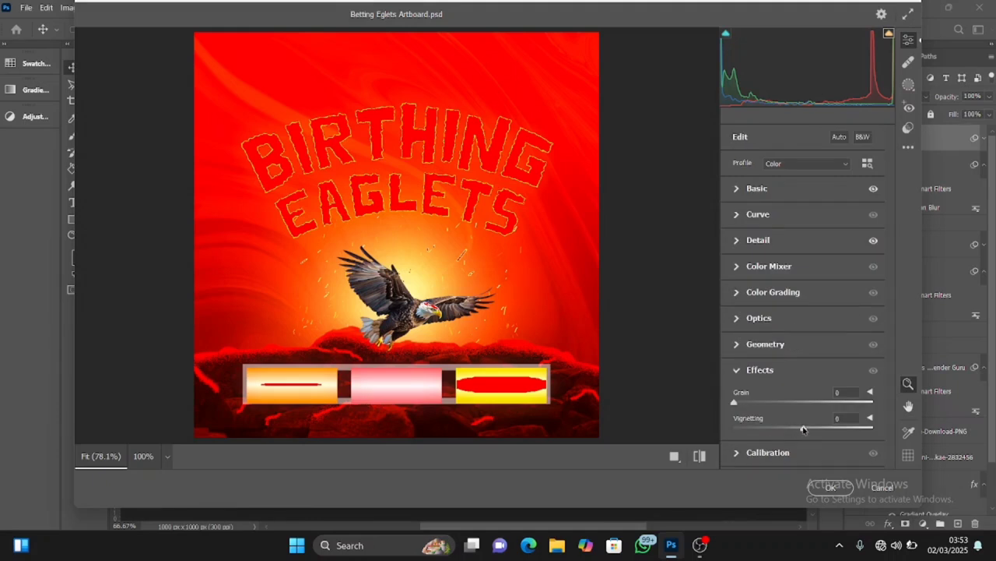
left_click_drag(804, 429, 793, 432)
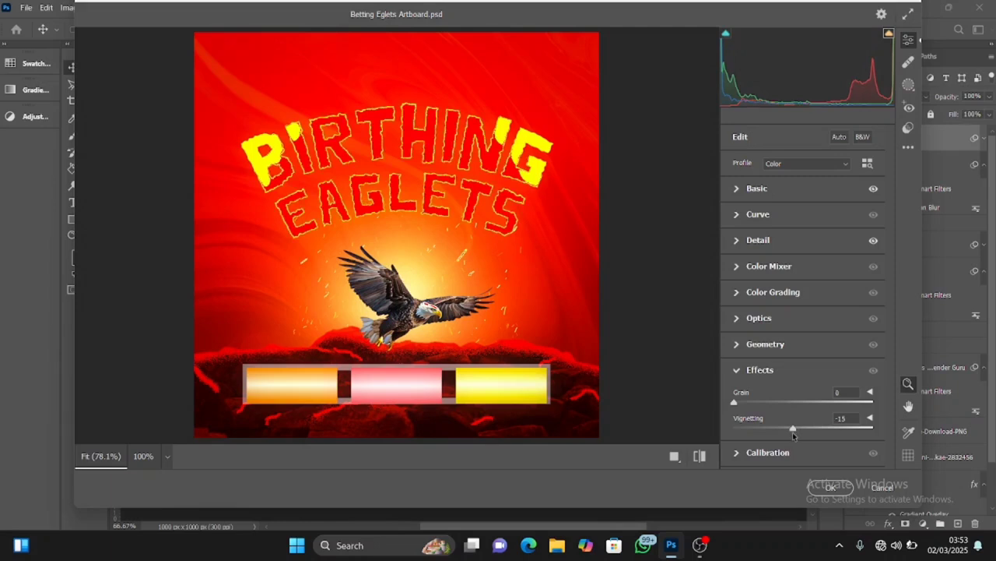
left_click(830, 486)
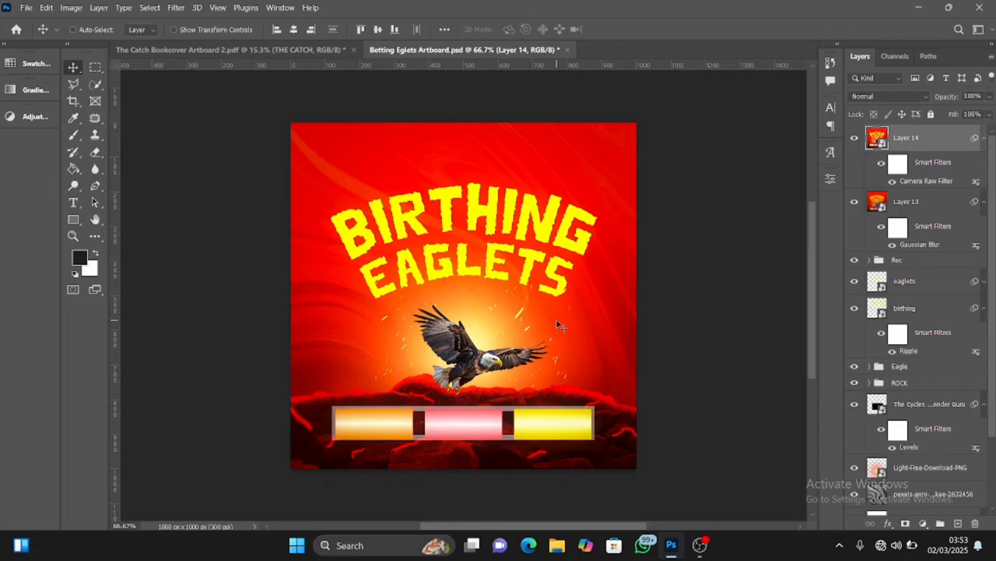
Compare the poster with and without the Camera Raw graded layer
left_click(855, 141)
left_click(856, 140)
left_click(856, 143)
left_click(856, 143)
Examine the whole poster enlarged in full-screen mode on a black surround
key("f")
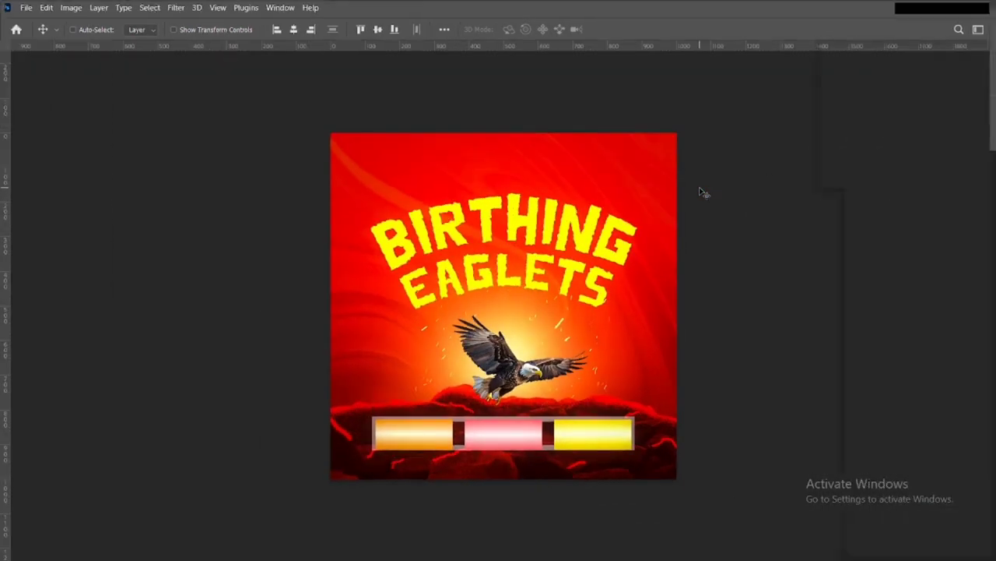
key("f")
key("ctrl+plus")
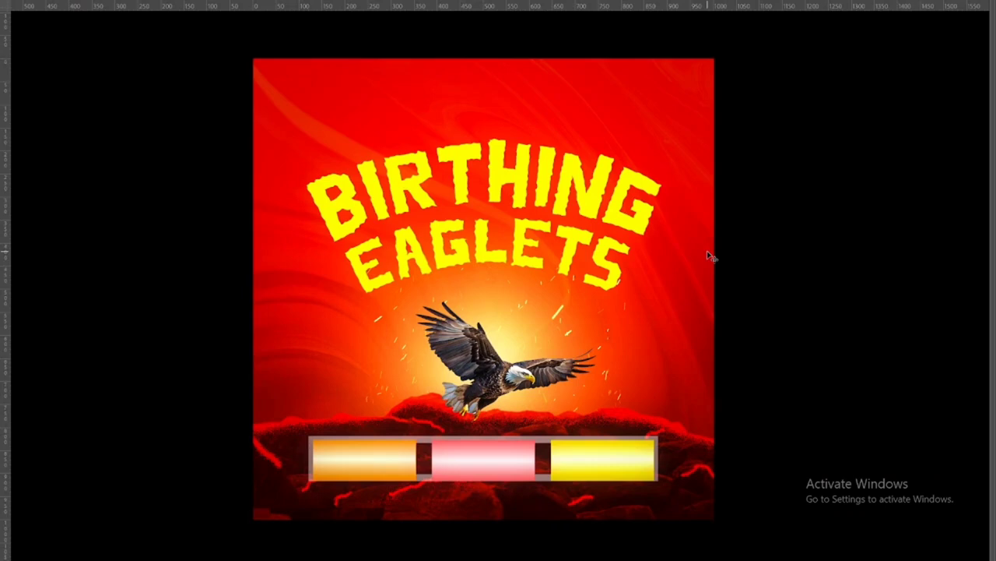
left_click_drag(698, 264, 657, 258)
scroll(673, 257, "down", 1)
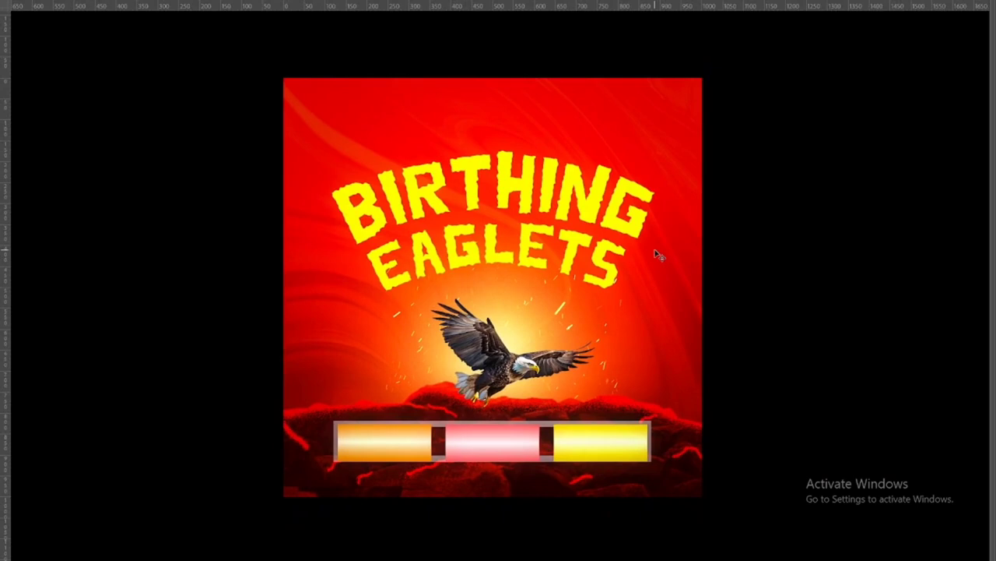
left_click_drag(655, 252, 645, 246)
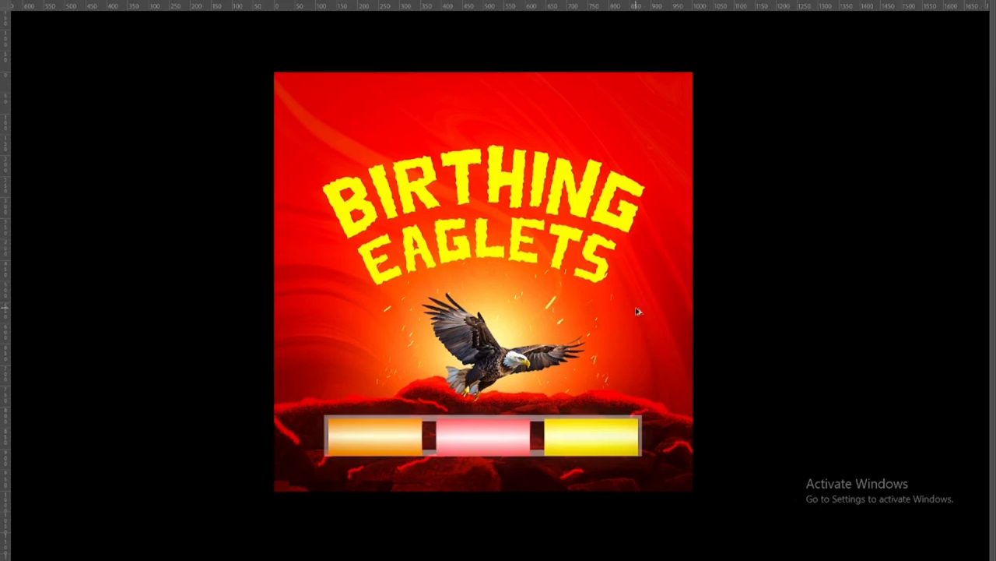